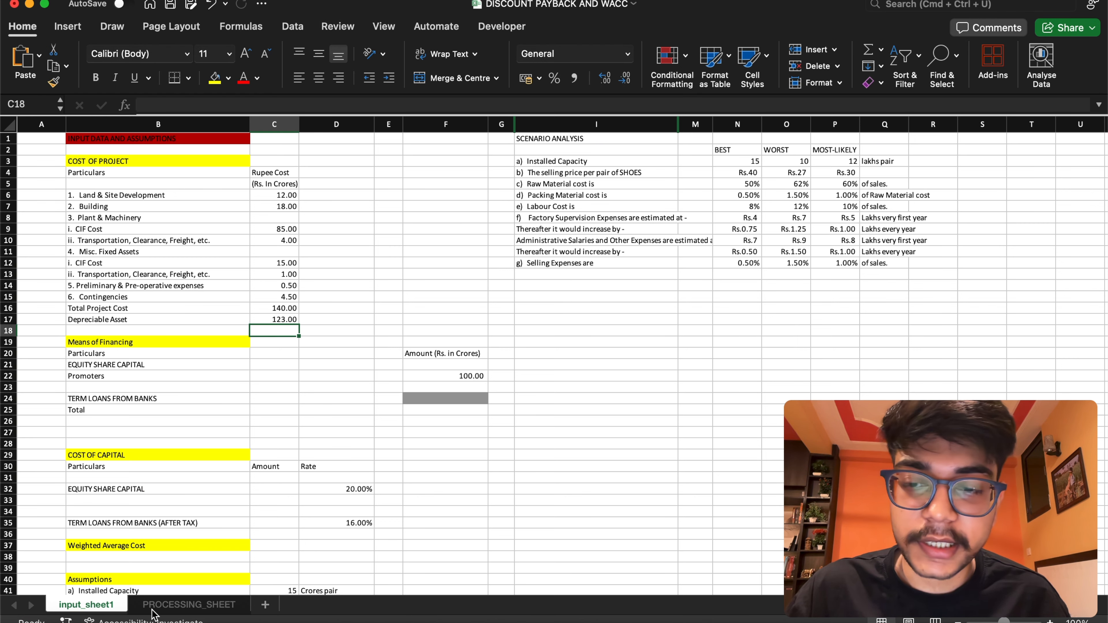
Review the layouts of the input sheet and the processing sheet, ending on the input sheet
{"action": "left_click", "coordinate": [128, 607]}
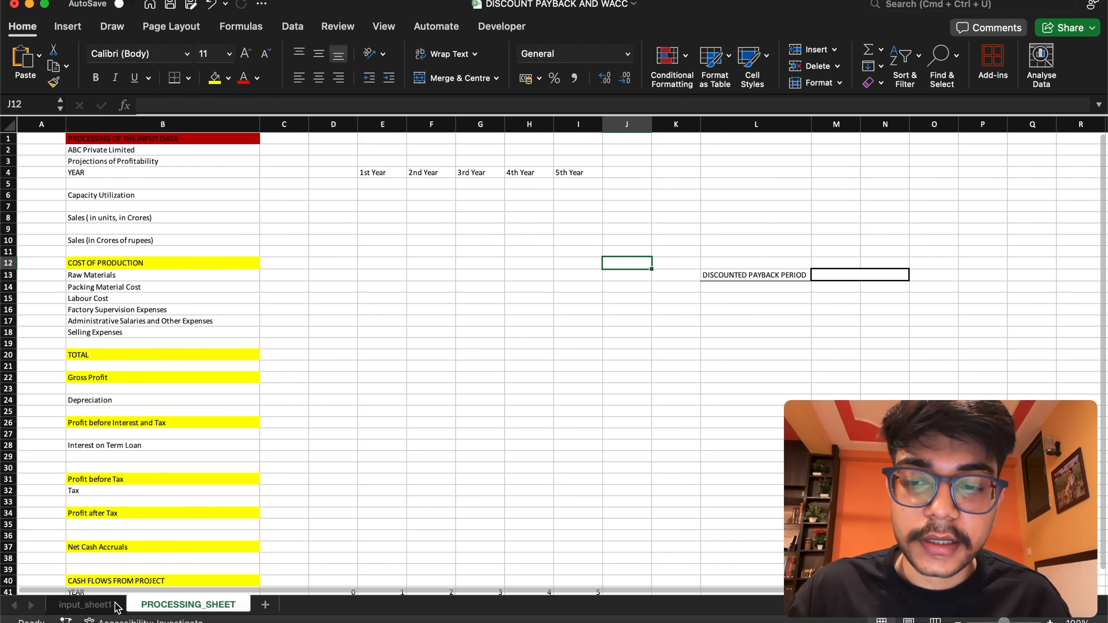
{"action": "left_click", "coordinate": [118, 608]}
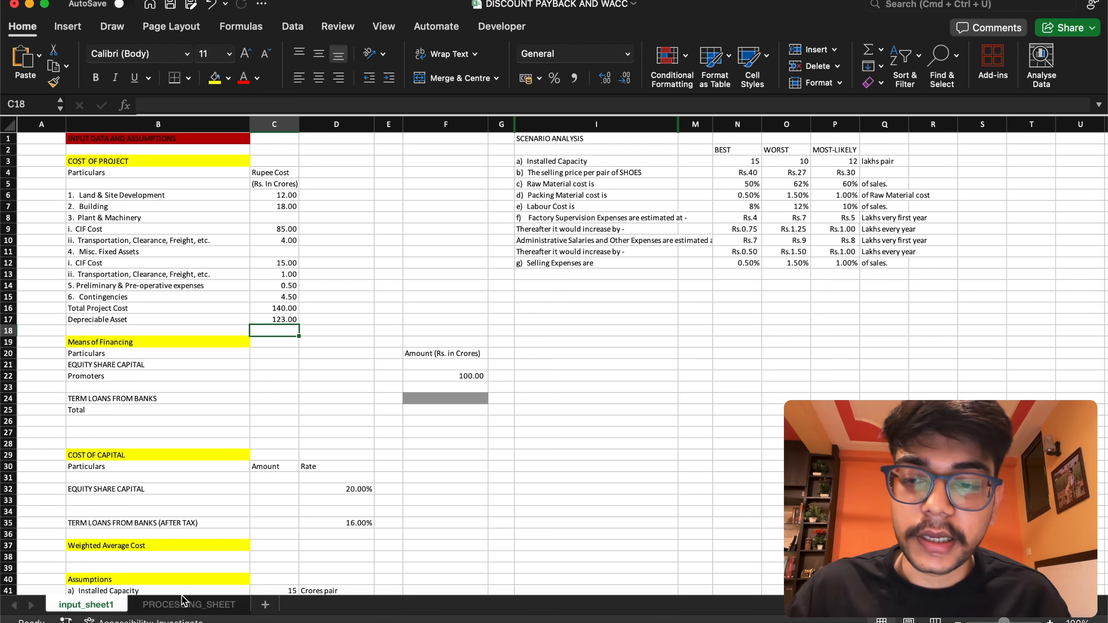
{"action": "left_click", "coordinate": [212, 606]}
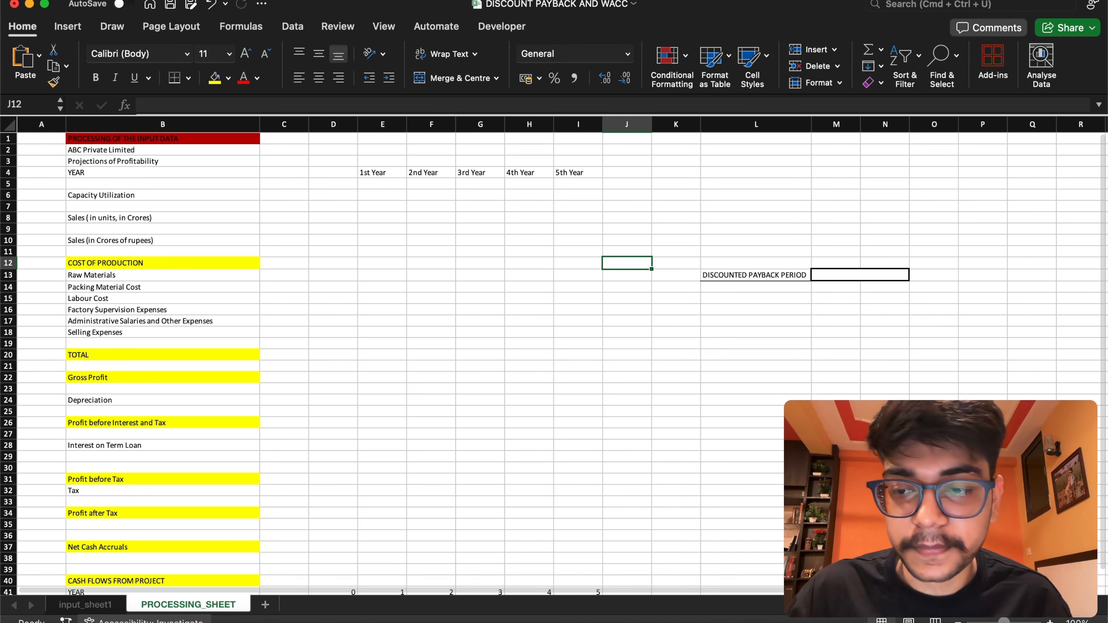
{"action": "left_click", "coordinate": [99, 606]}
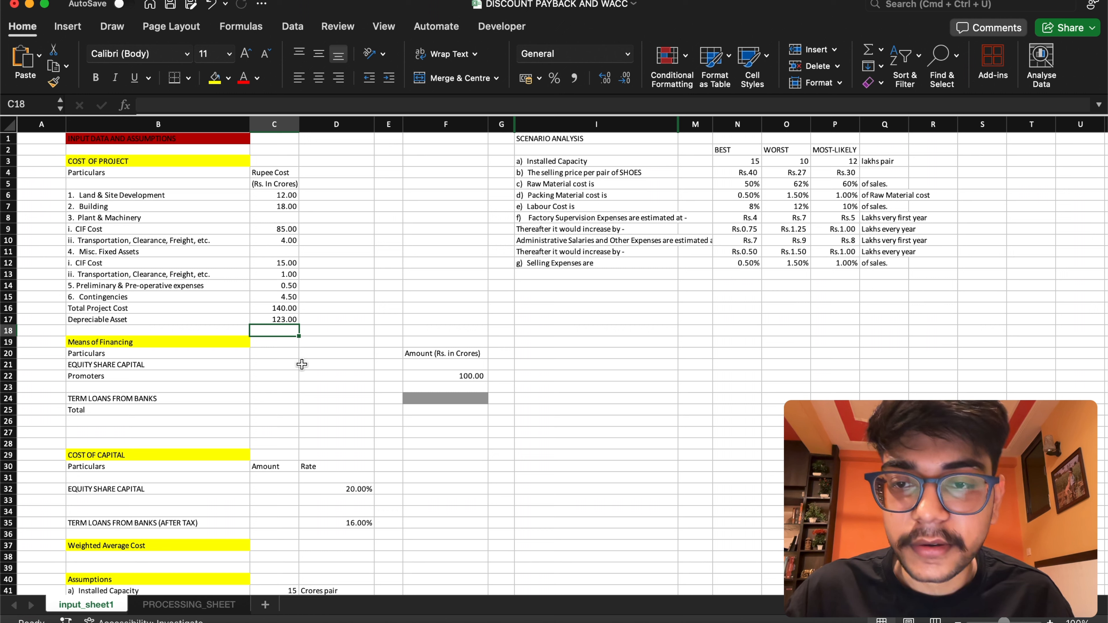
Clear the existing Depreciable Asset formula from cell C17 on the input sheet
{"action": "left_click", "coordinate": [273, 321]}
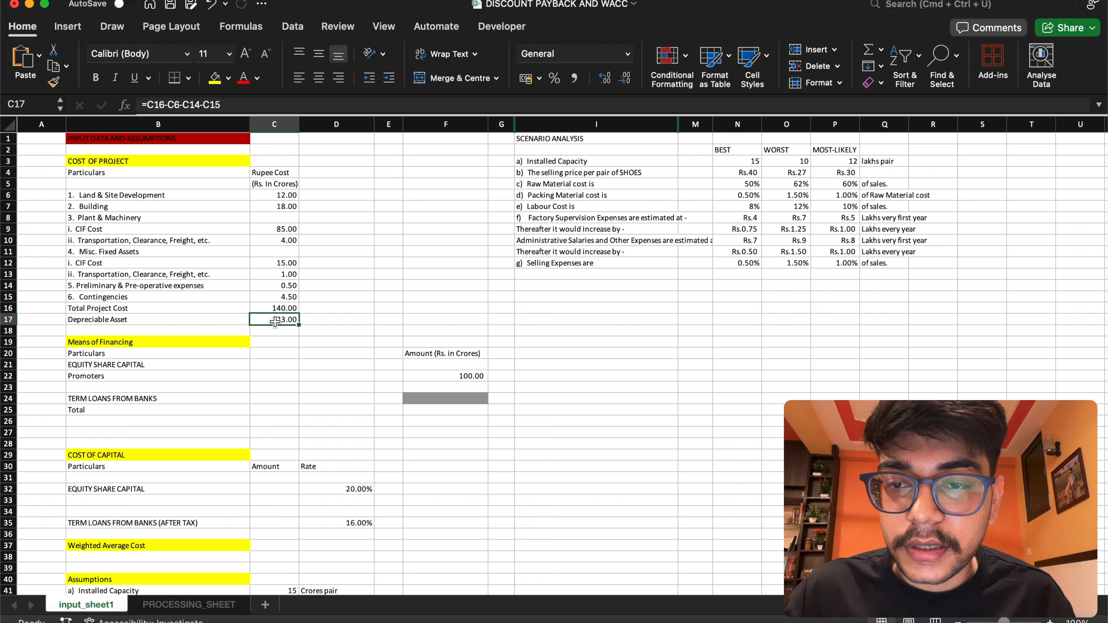
{"action": "double_click", "coordinate": [283, 319]}
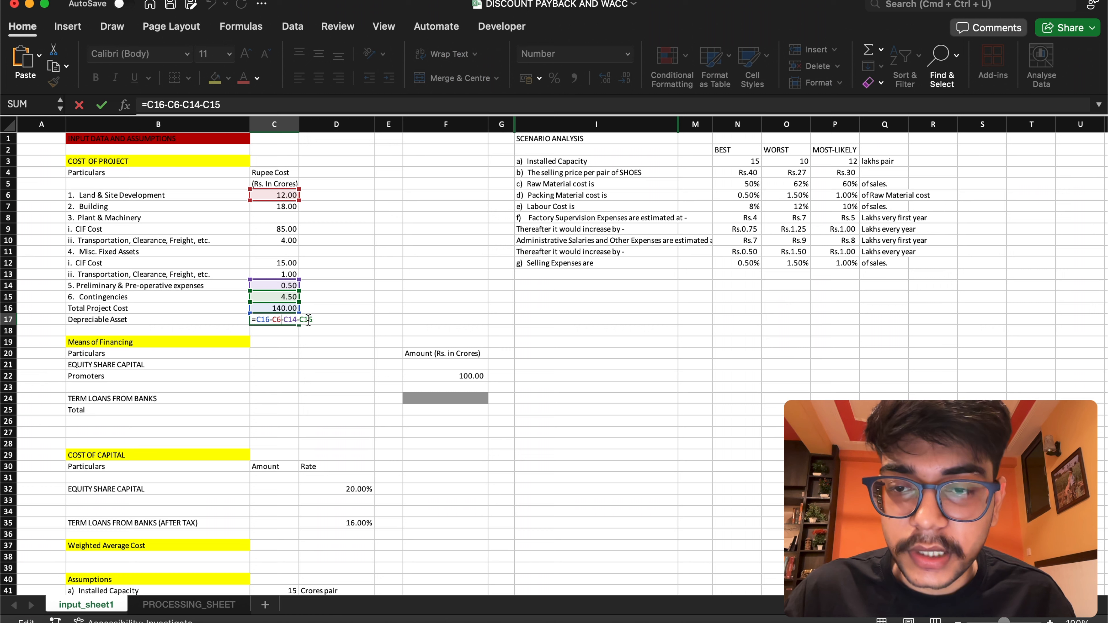
{"action": "left_click_drag", "start_coordinate": [313, 321], "coordinate": [252, 320]}
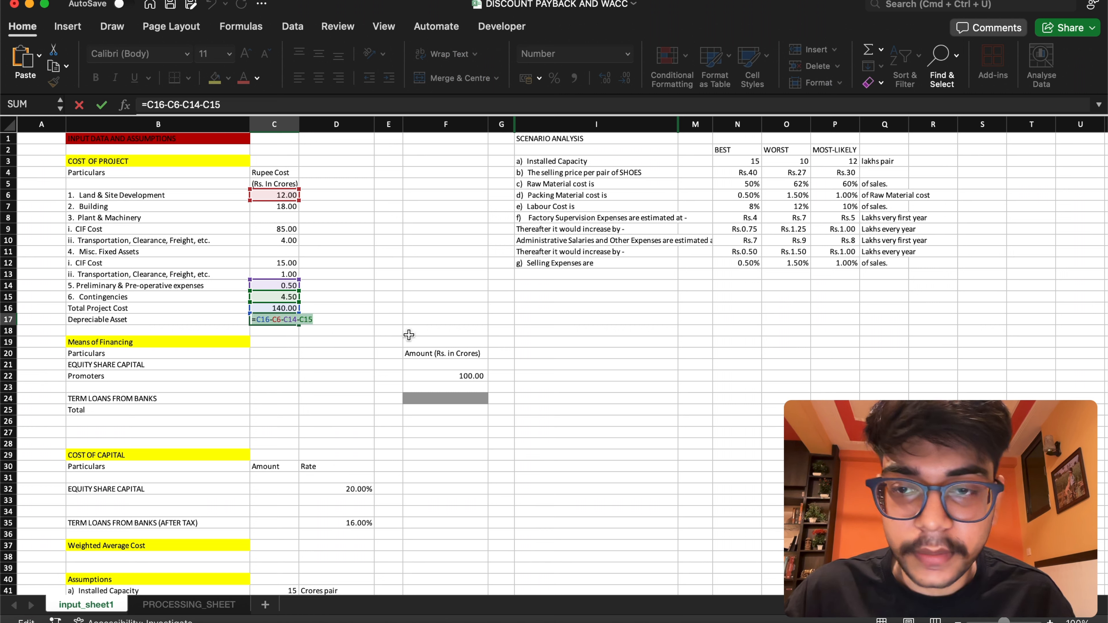
{"action": "key", "text": "BackSpace"}
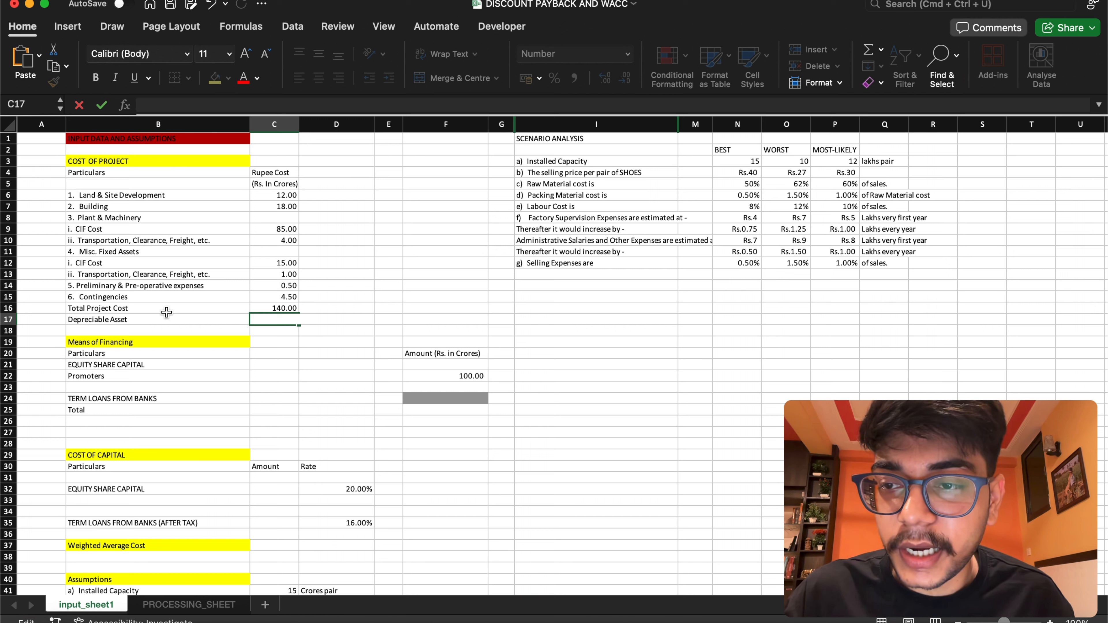
Name the Total Project Cost cell C16 project_cost
{"action": "left_click", "coordinate": [270, 309]}
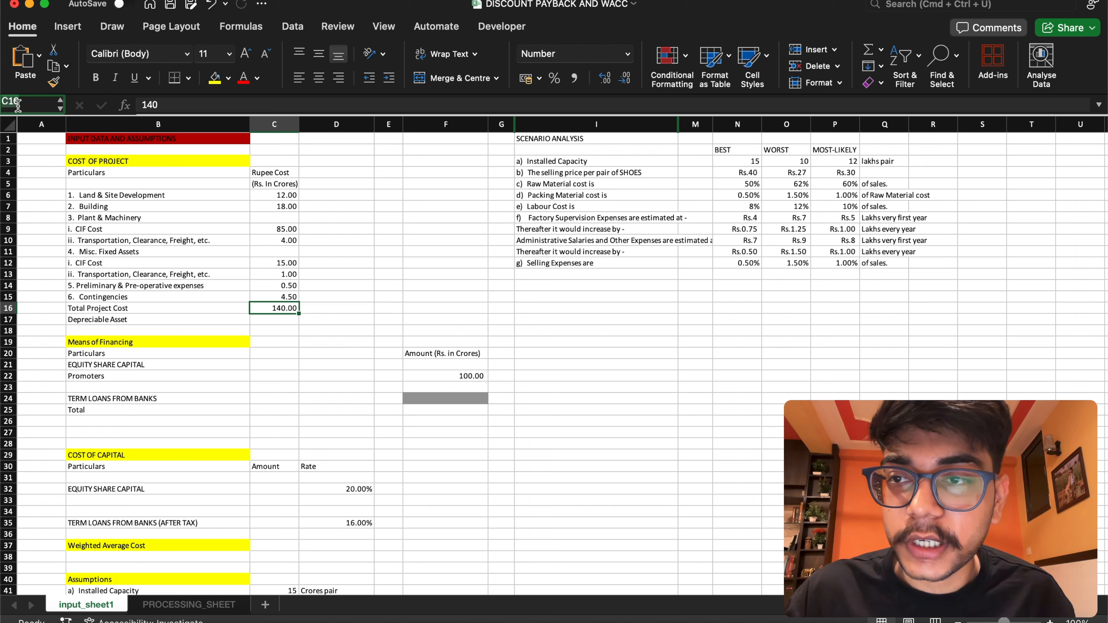
{"action": "key", "text": "BackSpace"}
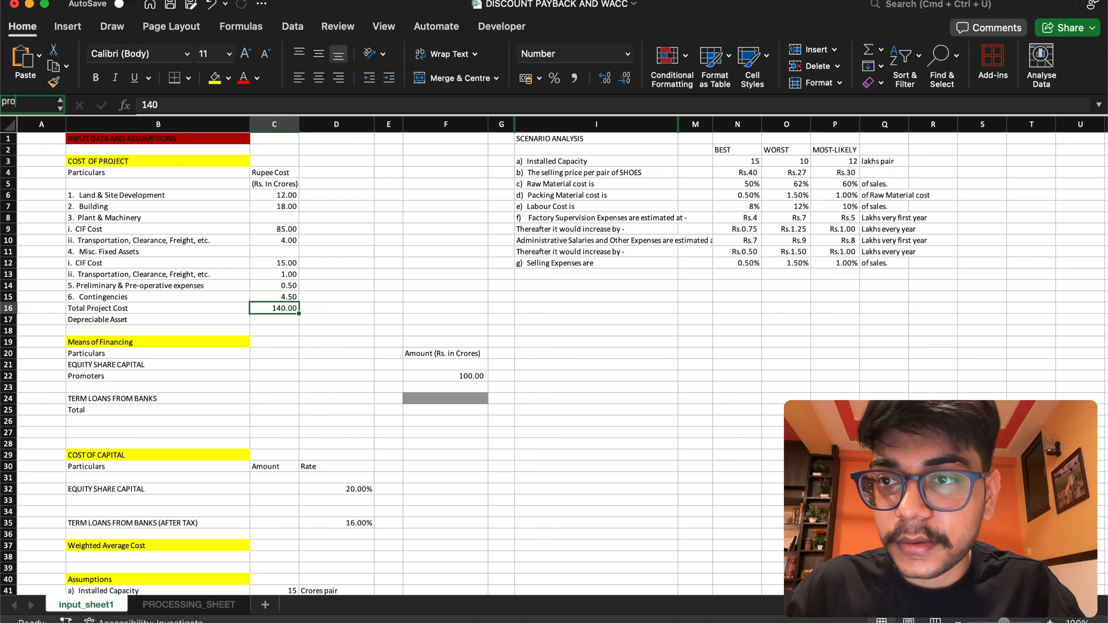
{"action": "type", "text": "project"}
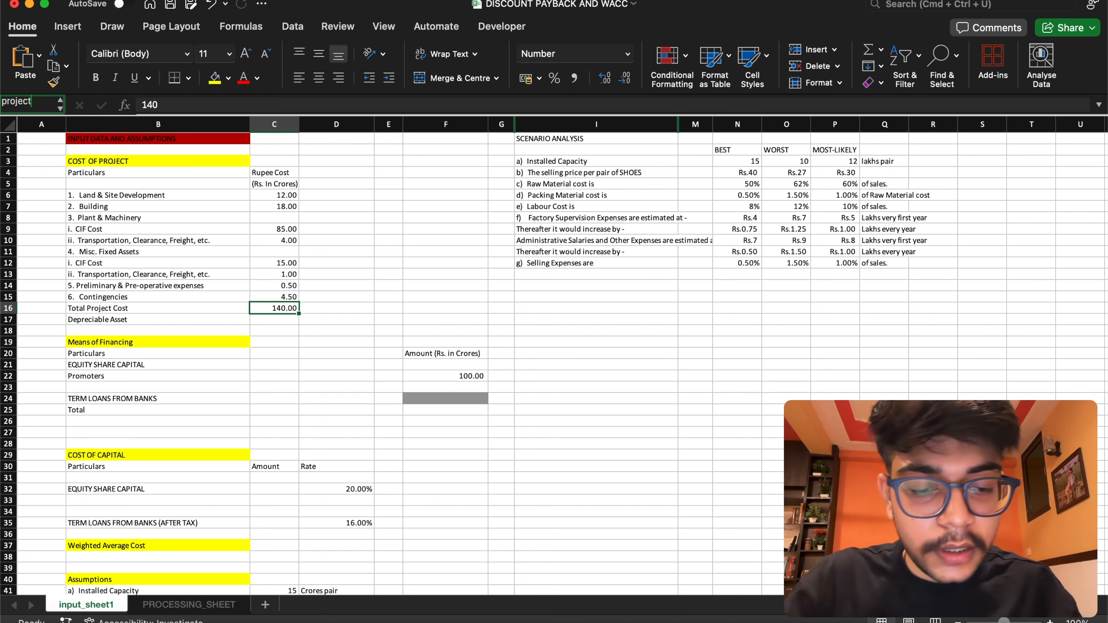
{"action": "type", "text": "_code"}
{"action": "key", "text": "Return"}
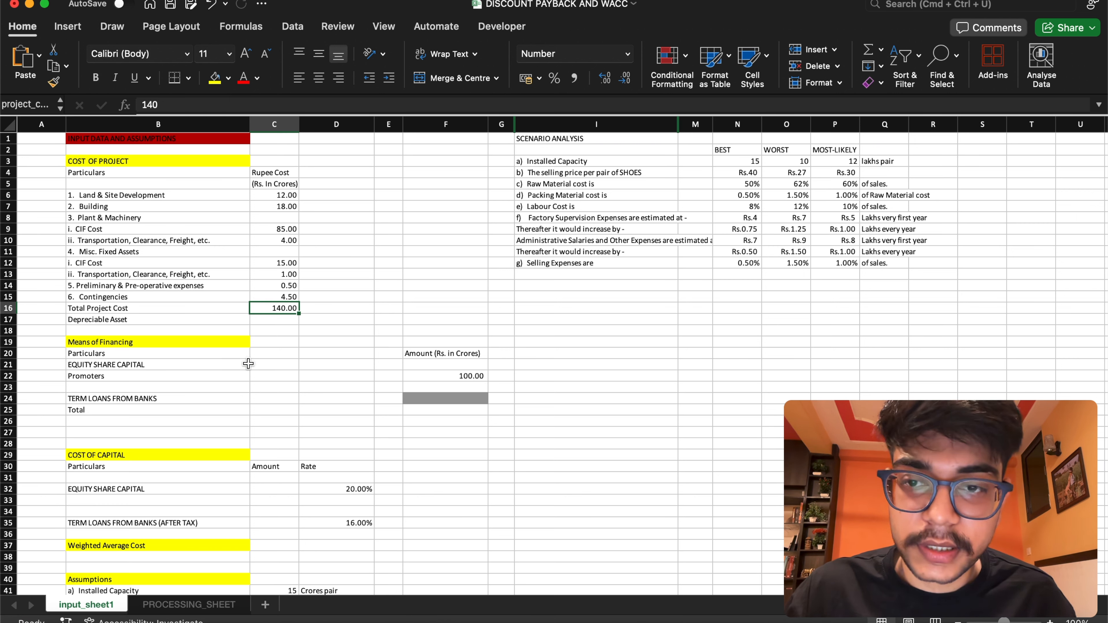
Enter the formula =project_cost-C6-C13-C14-C15 in the Depreciable Asset cell C17
{"action": "left_click", "coordinate": [278, 320]}
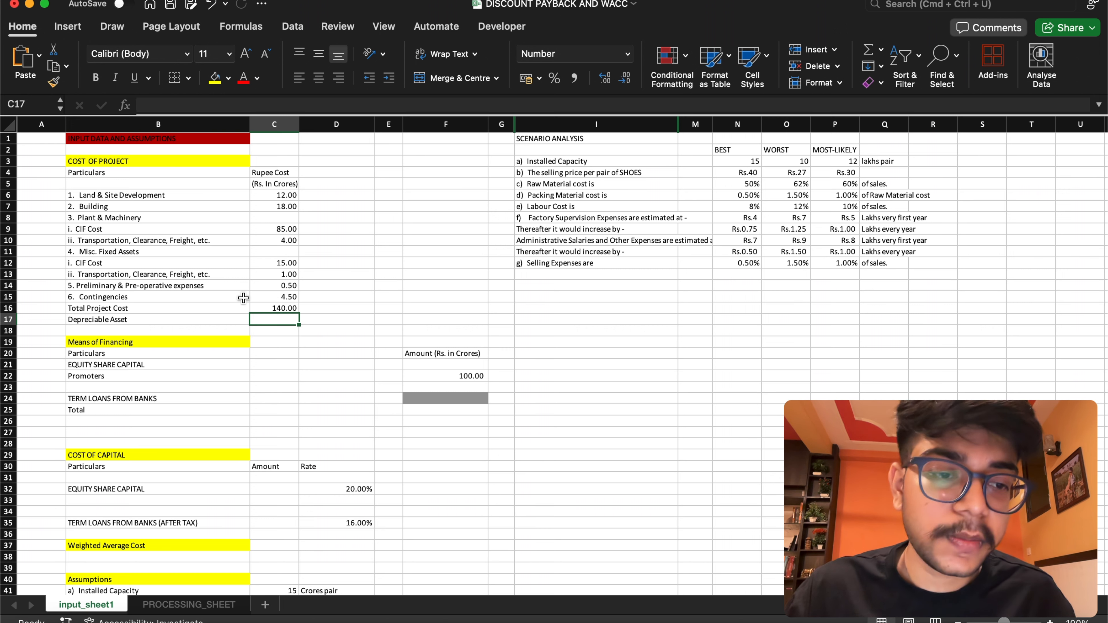
{"action": "double_click", "coordinate": [279, 319]}
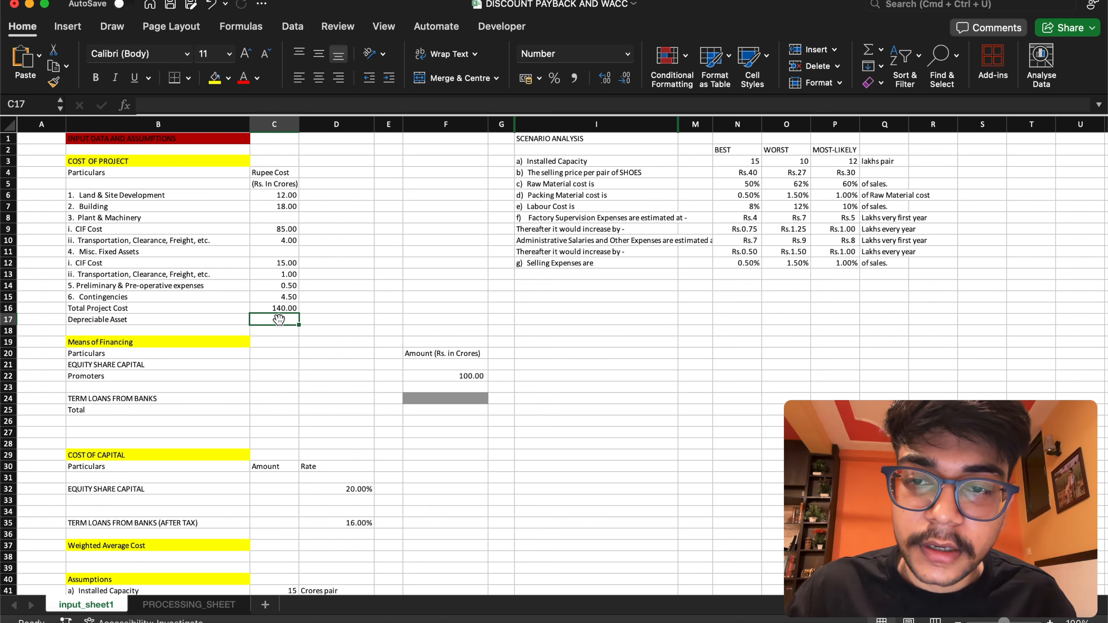
{"action": "type", "text": "="}
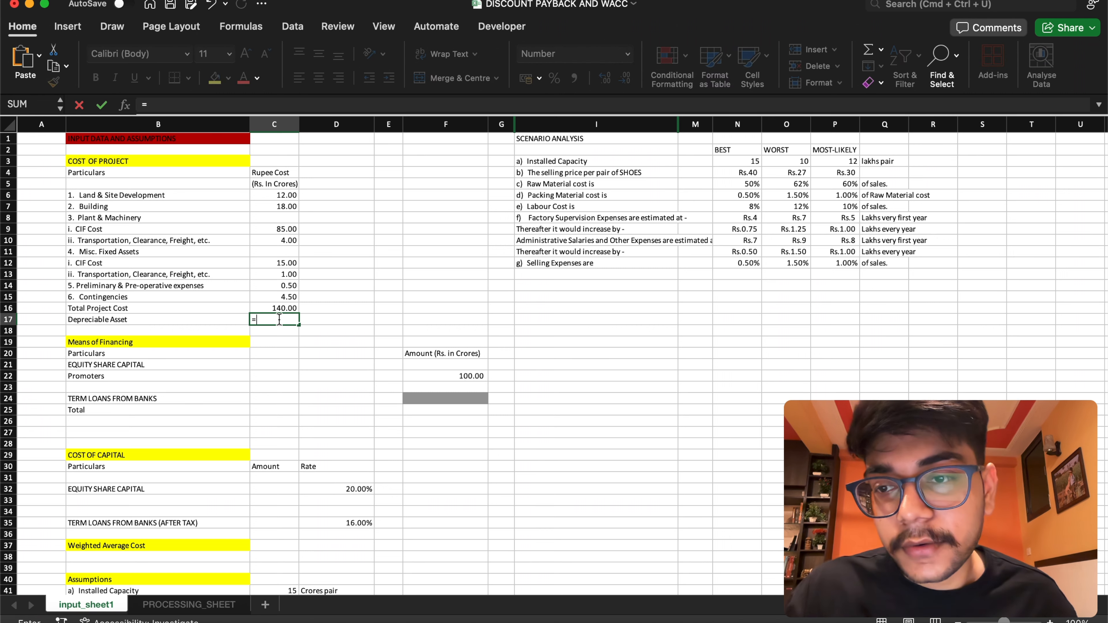
{"action": "left_click", "coordinate": [285, 309]}
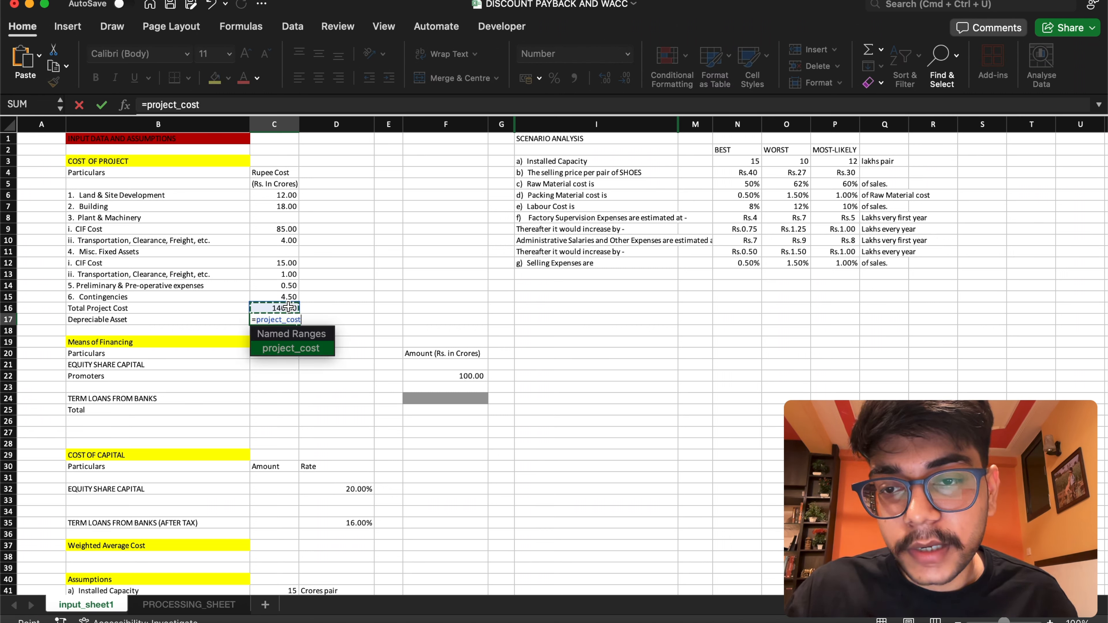
{"action": "type", "text": "-"}
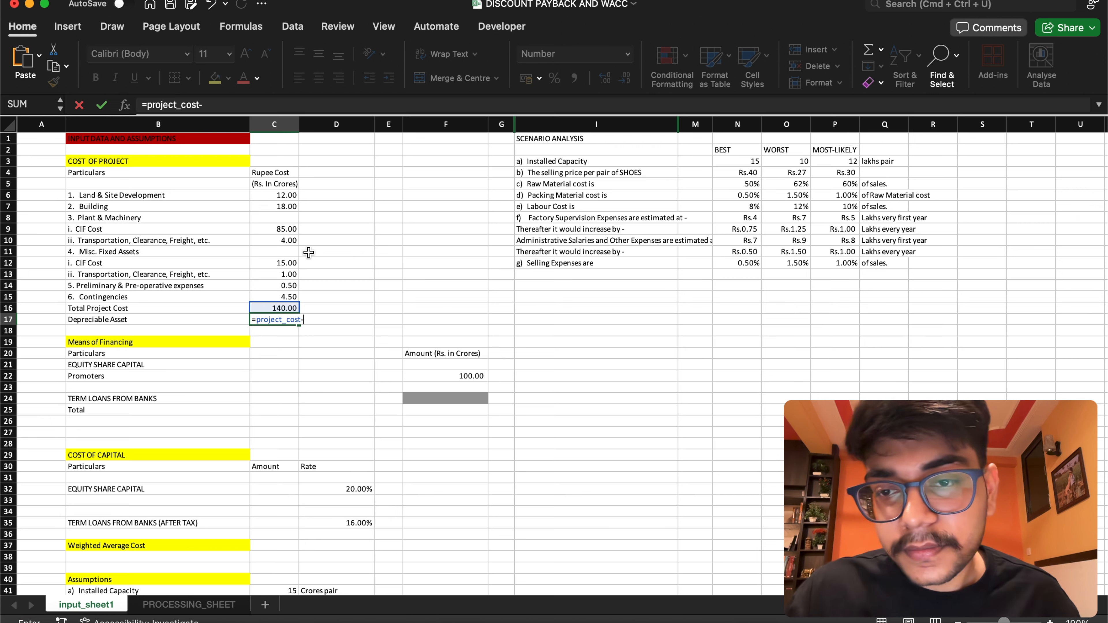
{"action": "left_click", "coordinate": [287, 195]}
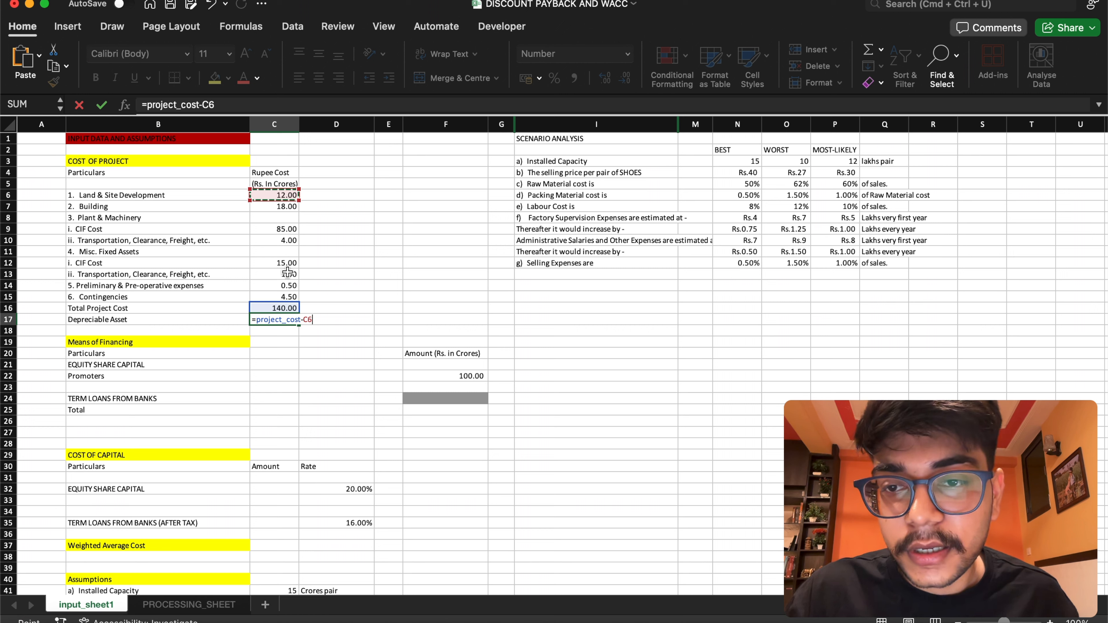
{"action": "type", "text": "-"}
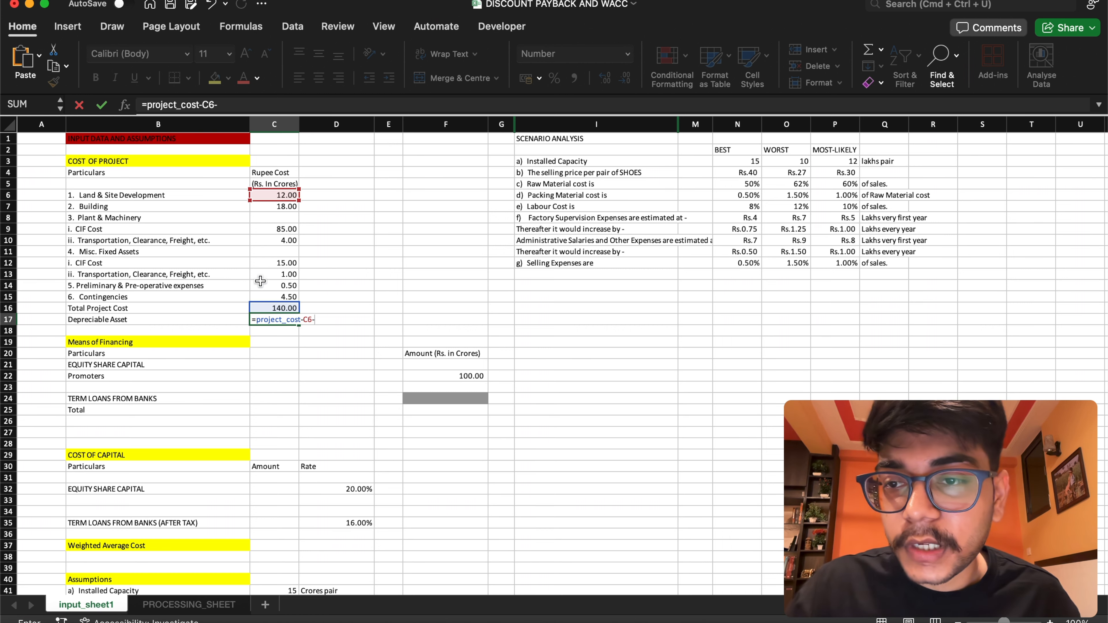
{"action": "left_click", "coordinate": [266, 274]}
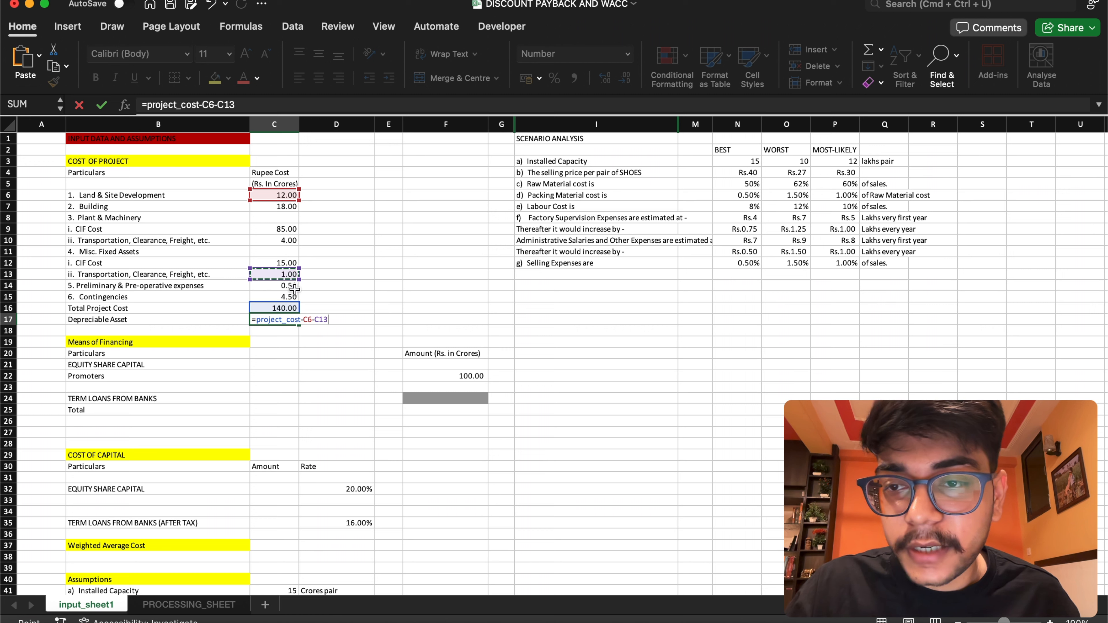
{"action": "type", "text": "-"}
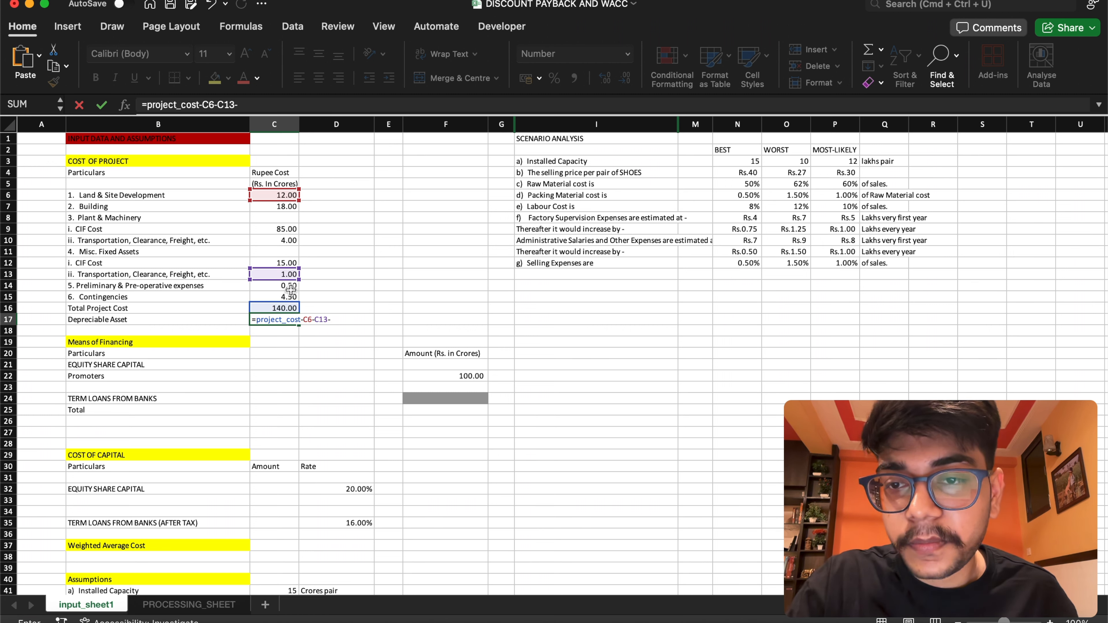
{"action": "left_click", "coordinate": [290, 288]}
{"action": "type", "text": "-"}
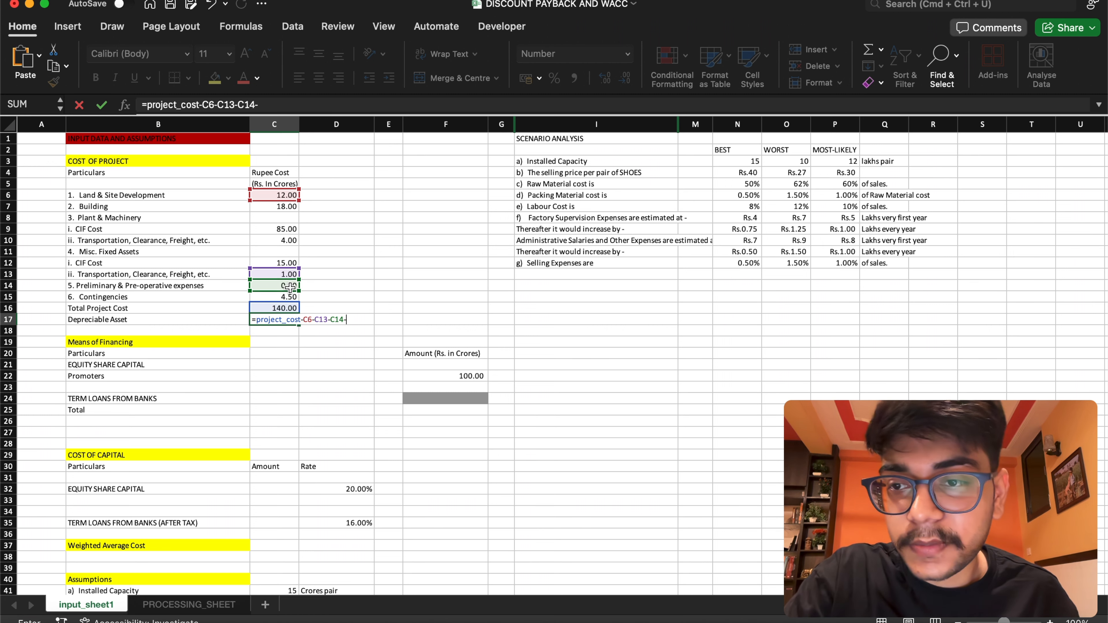
{"action": "left_click", "coordinate": [288, 298]}
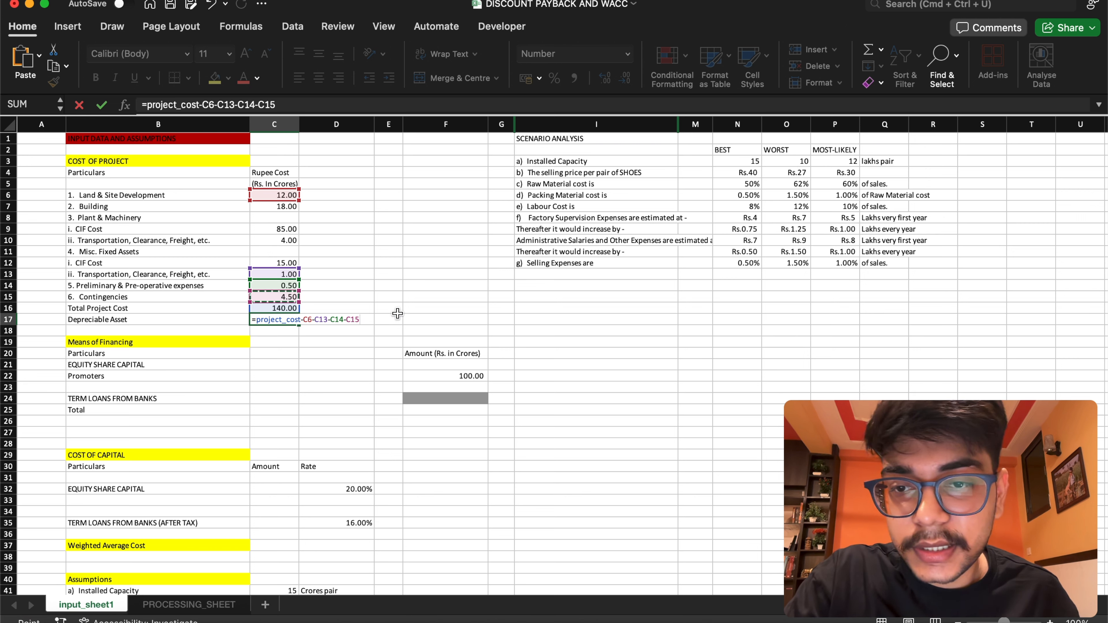
{"action": "key", "text": "Return"}
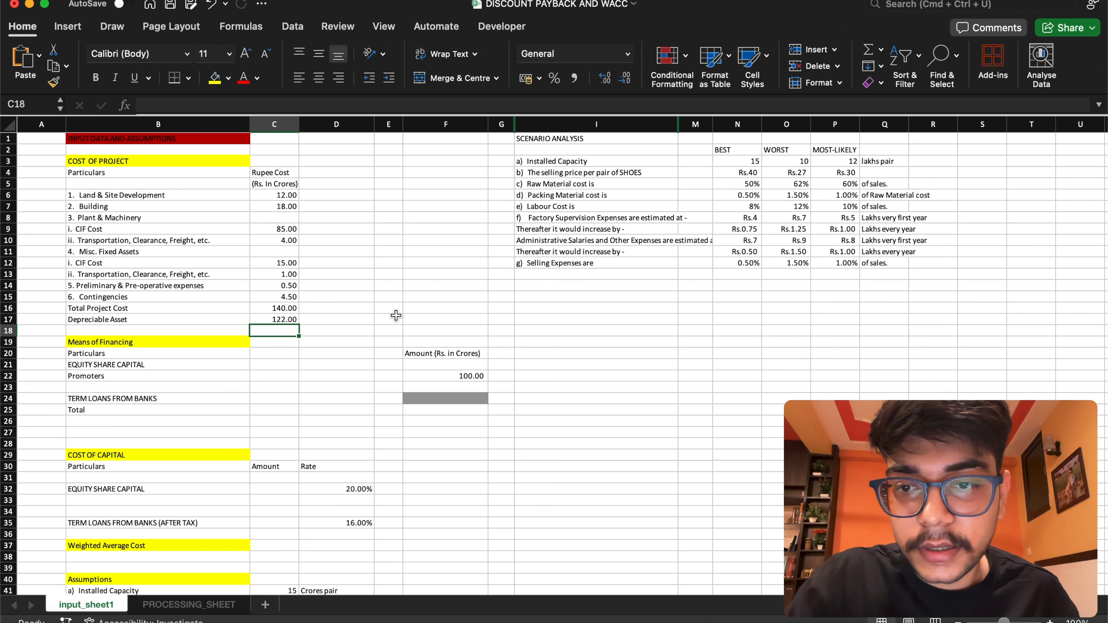
Remove the C13 term from the Depreciable Asset formula so it reads =project_cost-C6-C14-C15
{"action": "double_click", "coordinate": [261, 320]}
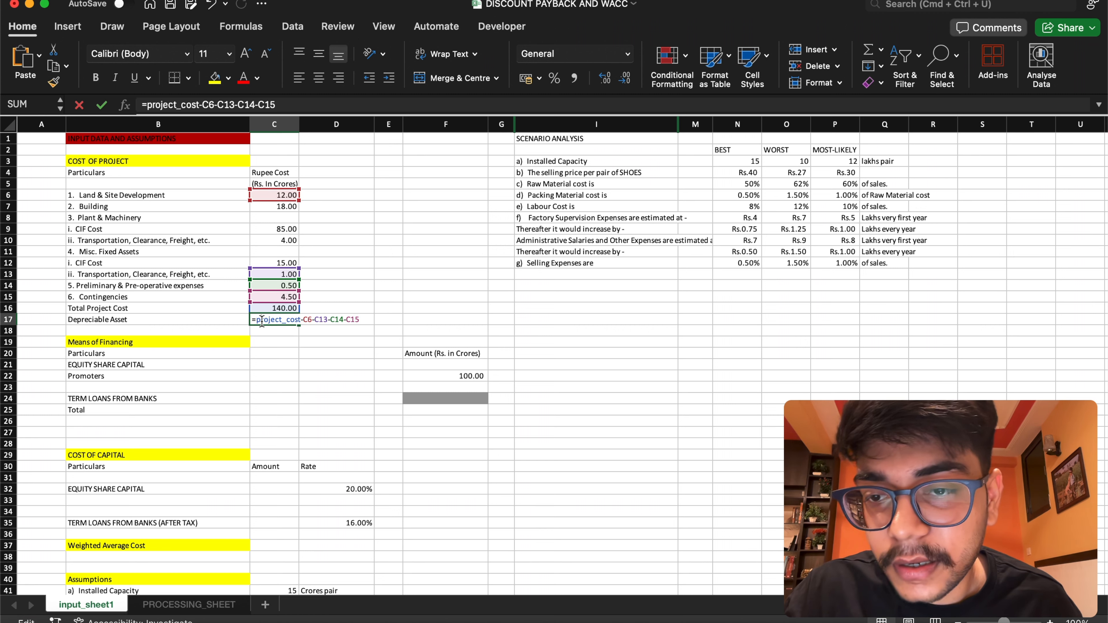
{"action": "left_click", "coordinate": [291, 275]}
{"action": "double_click", "coordinate": [284, 325]}
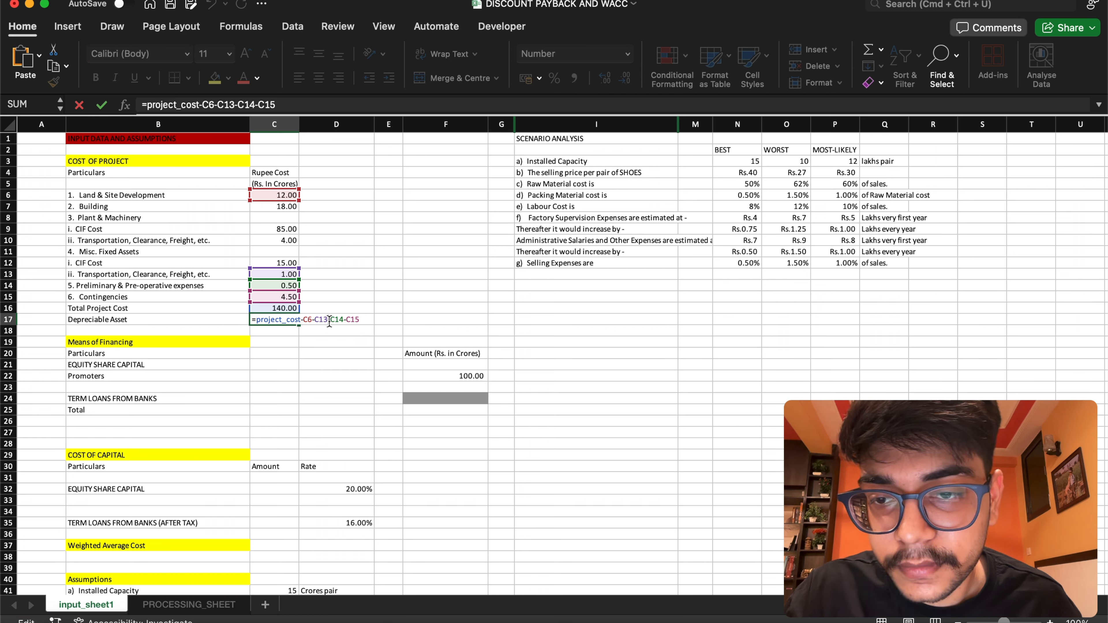
{"action": "key", "text": "BackSpace"}
{"action": "key", "text": "BackSpace"}
{"action": "key", "text": "BackSpace"}
{"action": "key", "text": "BackSpace"}
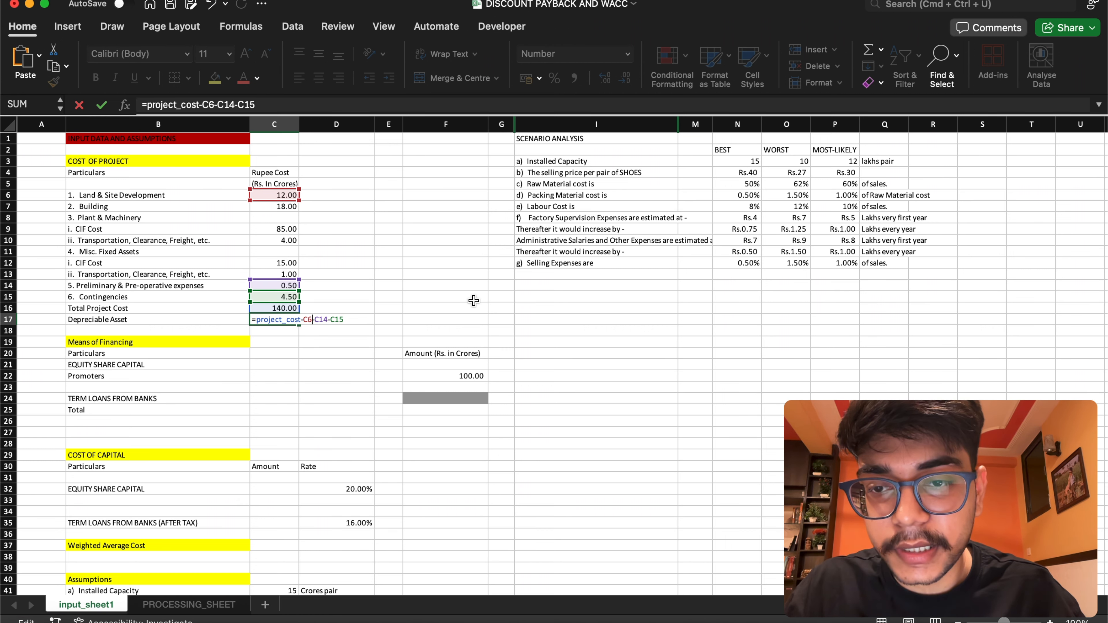
{"action": "key", "text": "Return"}
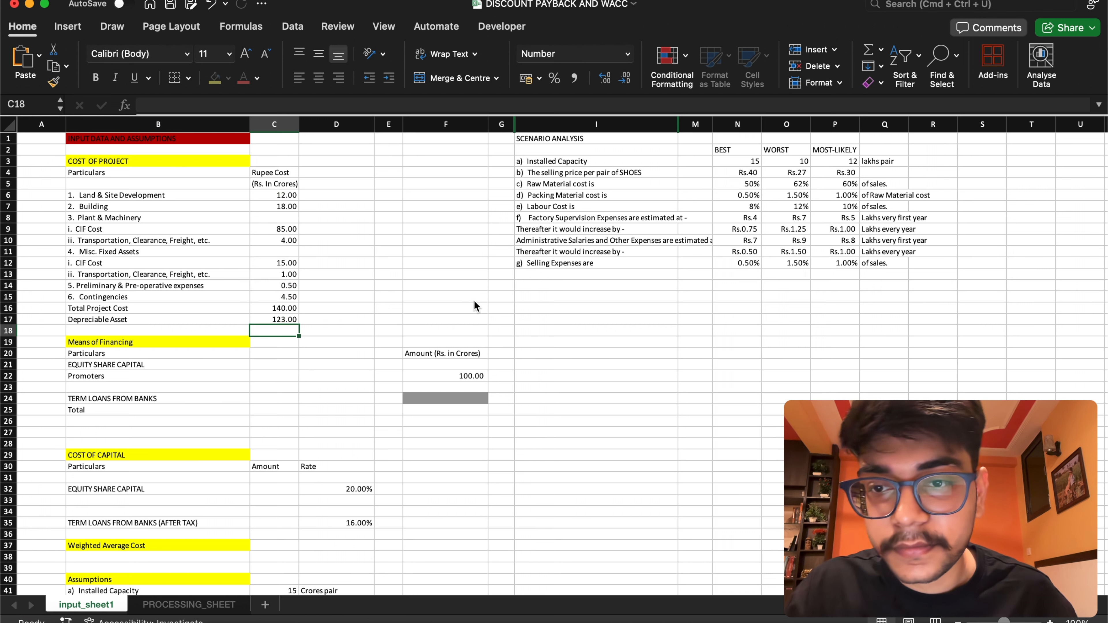
Highlight the Depreciable Asset value in cell C17 with a yellow fill
{"action": "left_click", "coordinate": [285, 319]}
{"action": "left_click", "coordinate": [223, 79]}
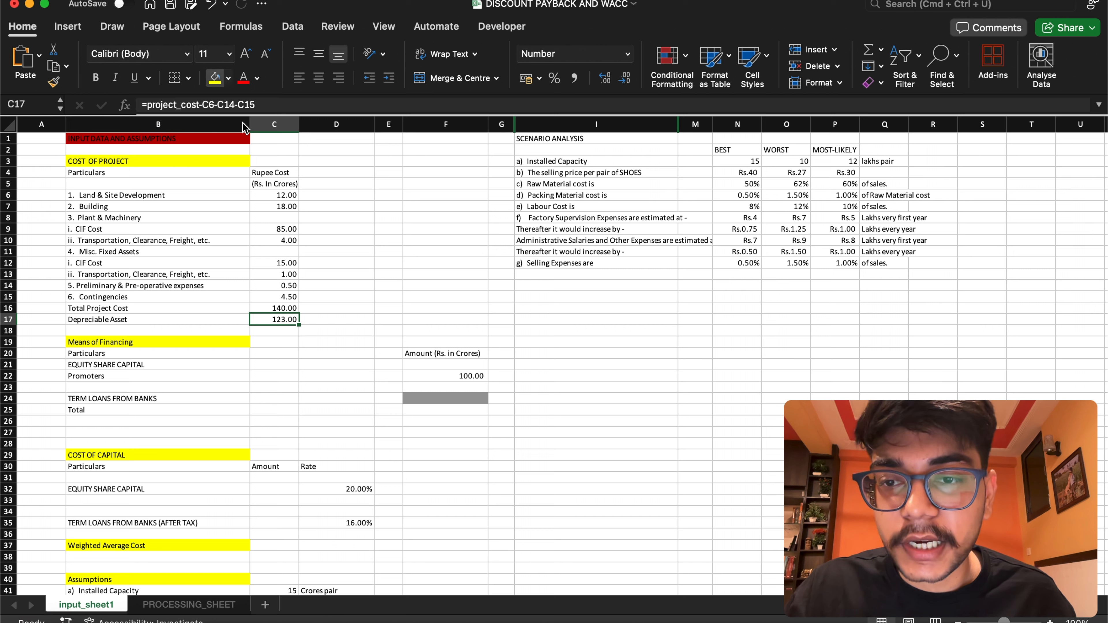
{"action": "left_click", "coordinate": [355, 300]}
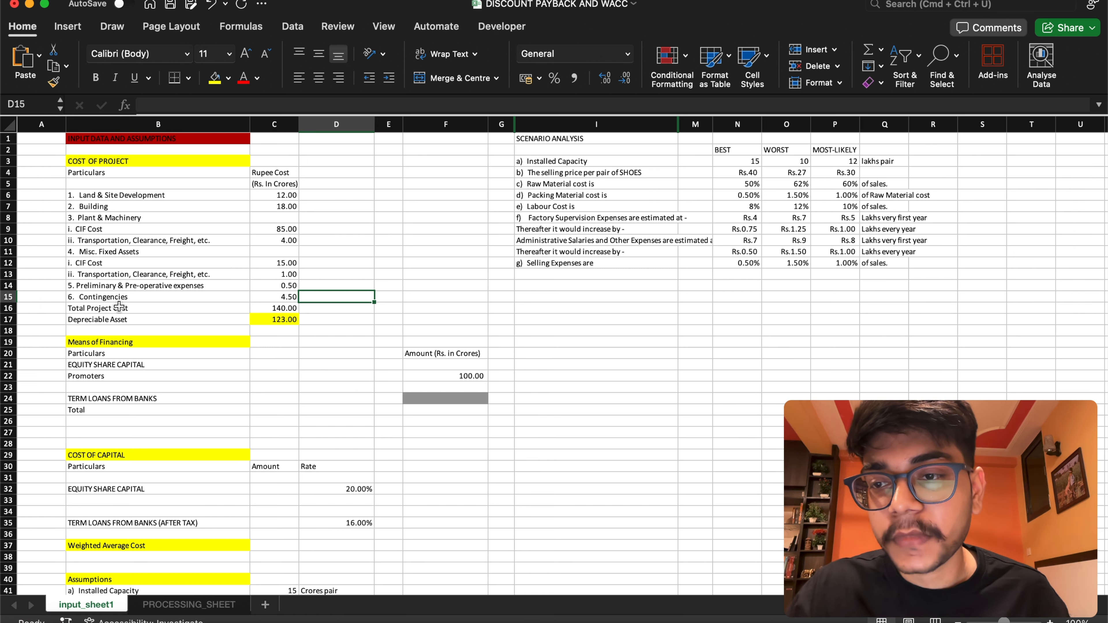
Name the Depreciable Asset value cell C17 depreciable_asset
{"action": "left_click", "coordinate": [288, 320]}
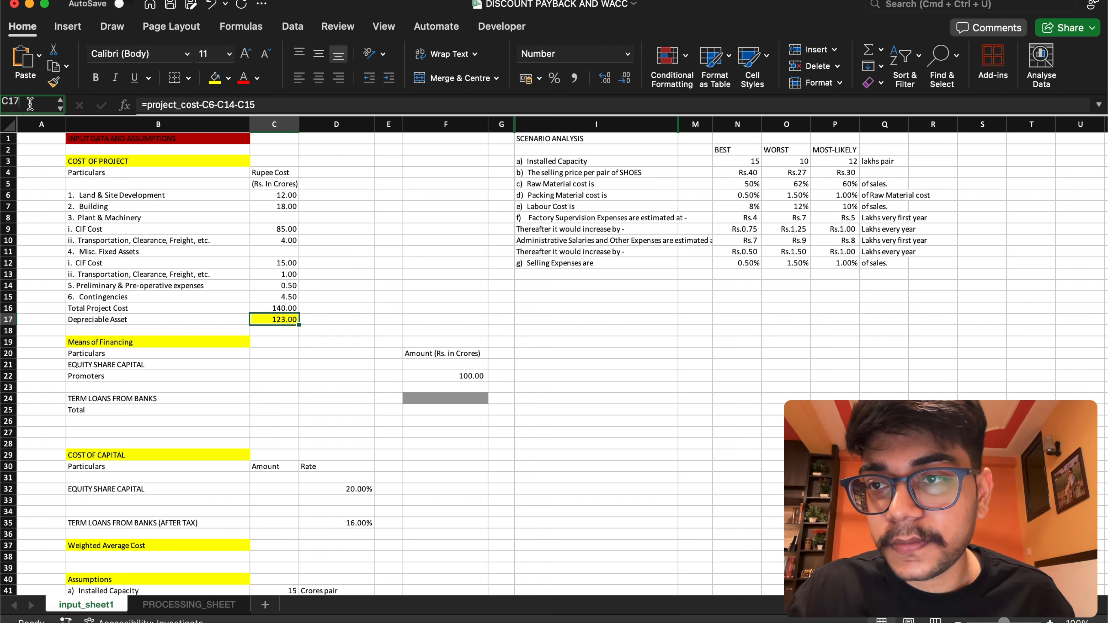
{"action": "left_click", "coordinate": [9, 102]}
{"action": "type", "text": "de"}
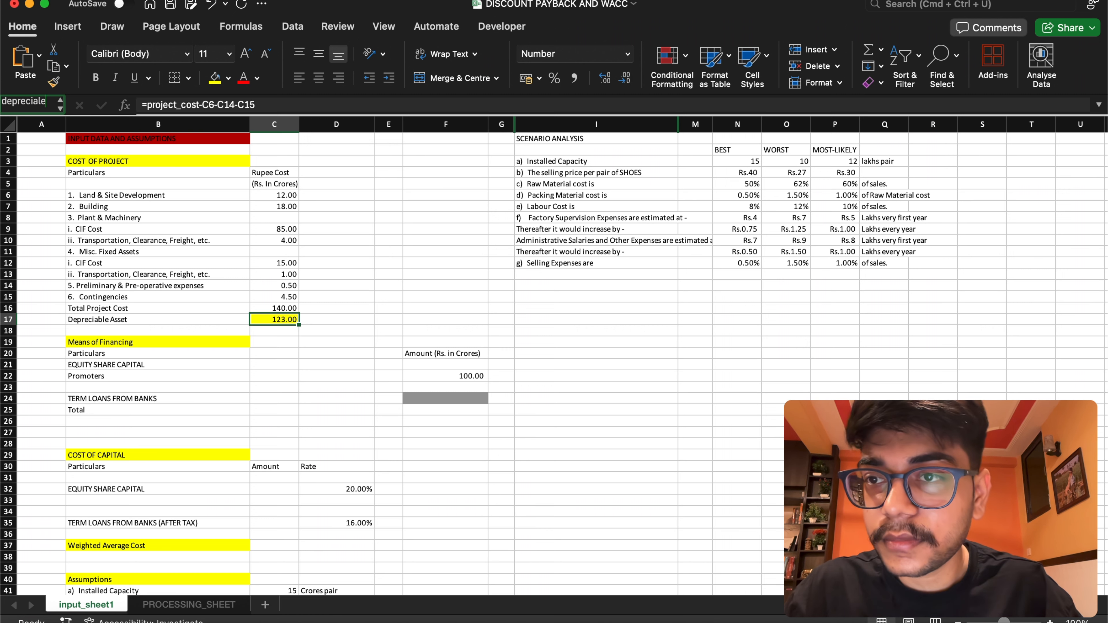
{"action": "type", "text": "preciable"}
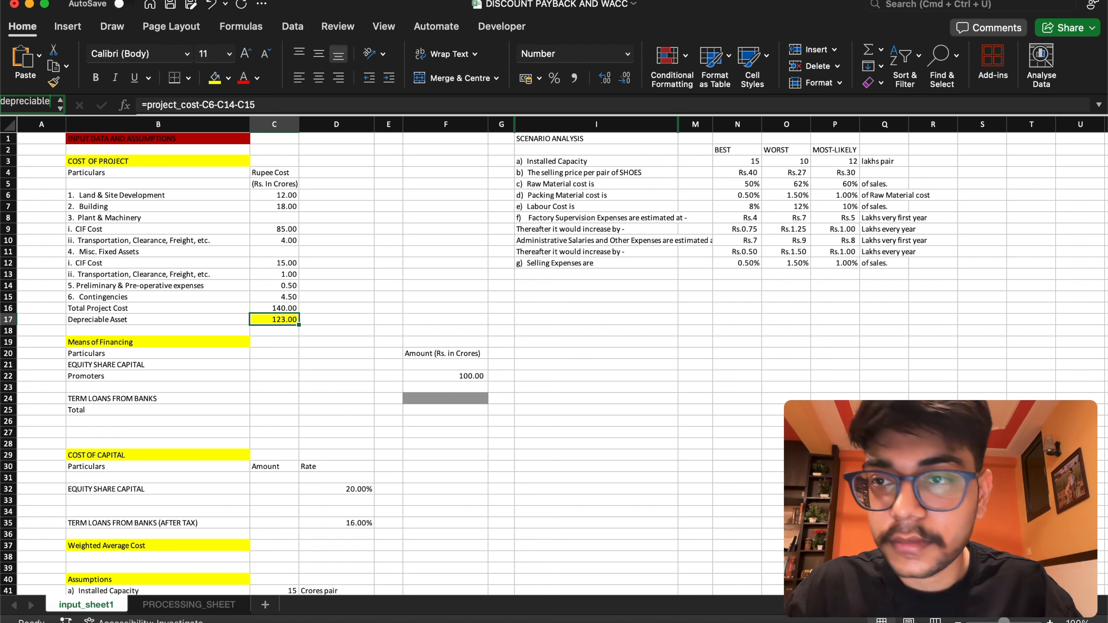
{"action": "type", "text": "_ass"}
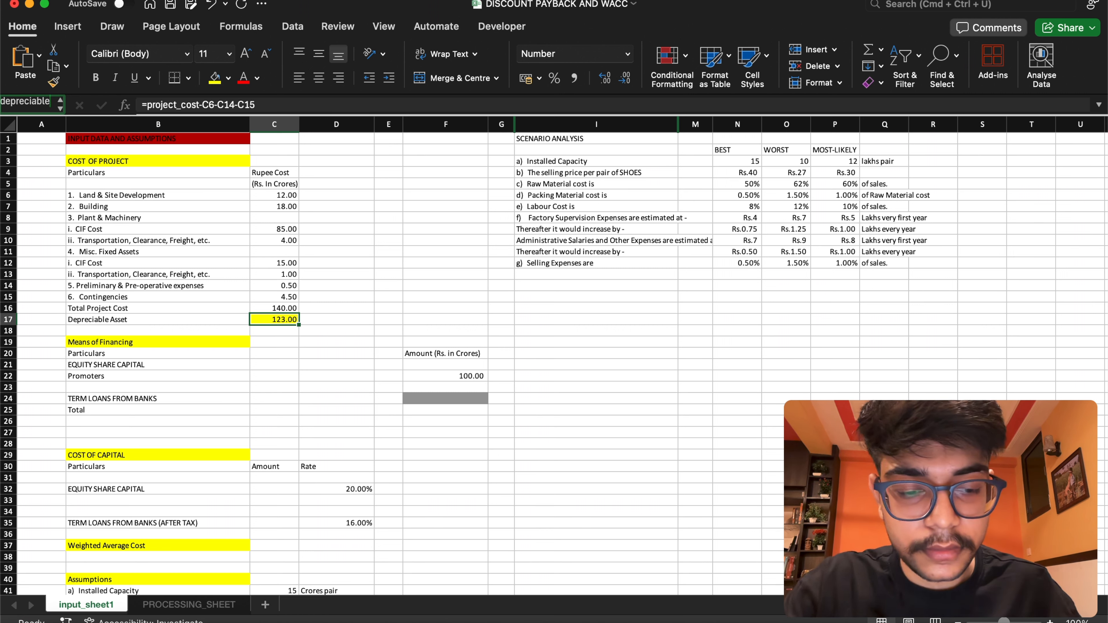
{"action": "type", "text": "et"}
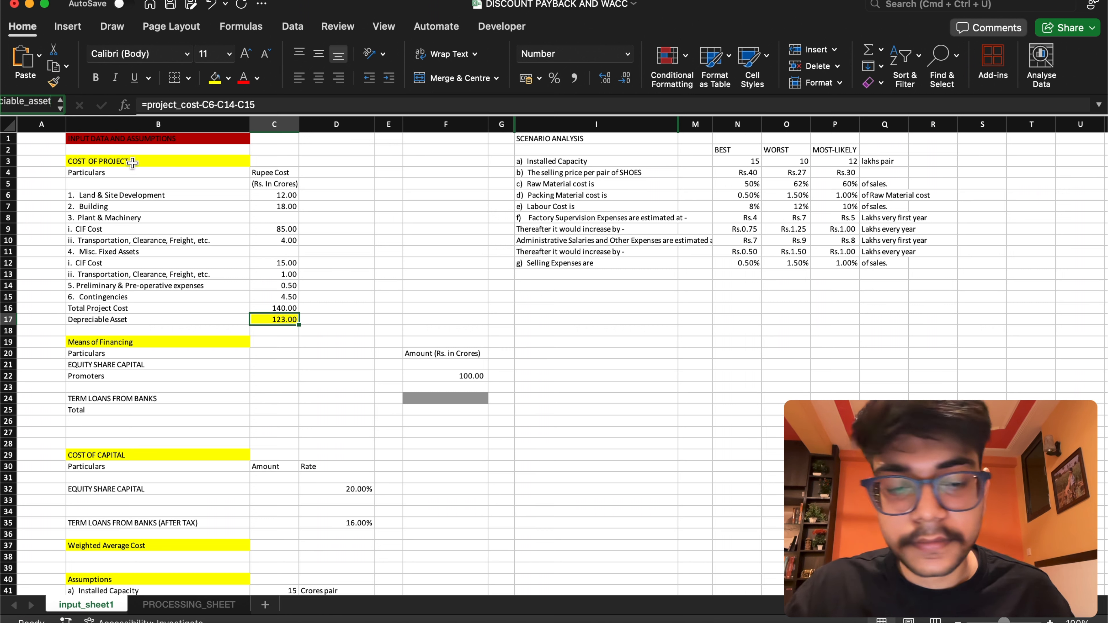
{"action": "key", "text": "Return"}
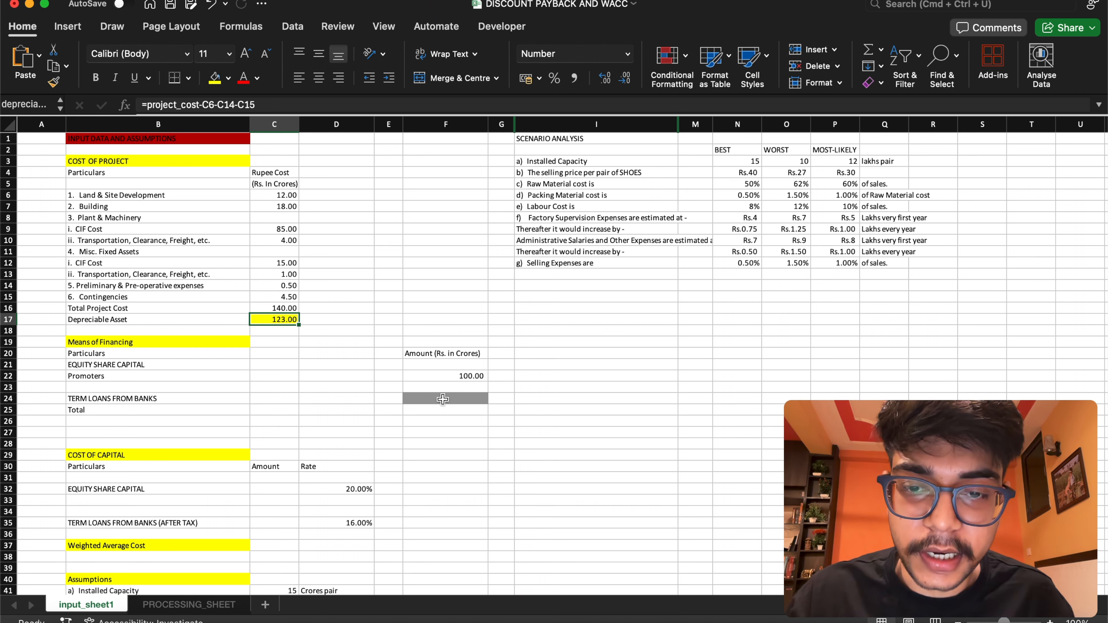
Enter the formula =project_cost-F22 in the Term Loans From Banks amount cell F24
{"action": "double_click", "coordinate": [438, 399]}
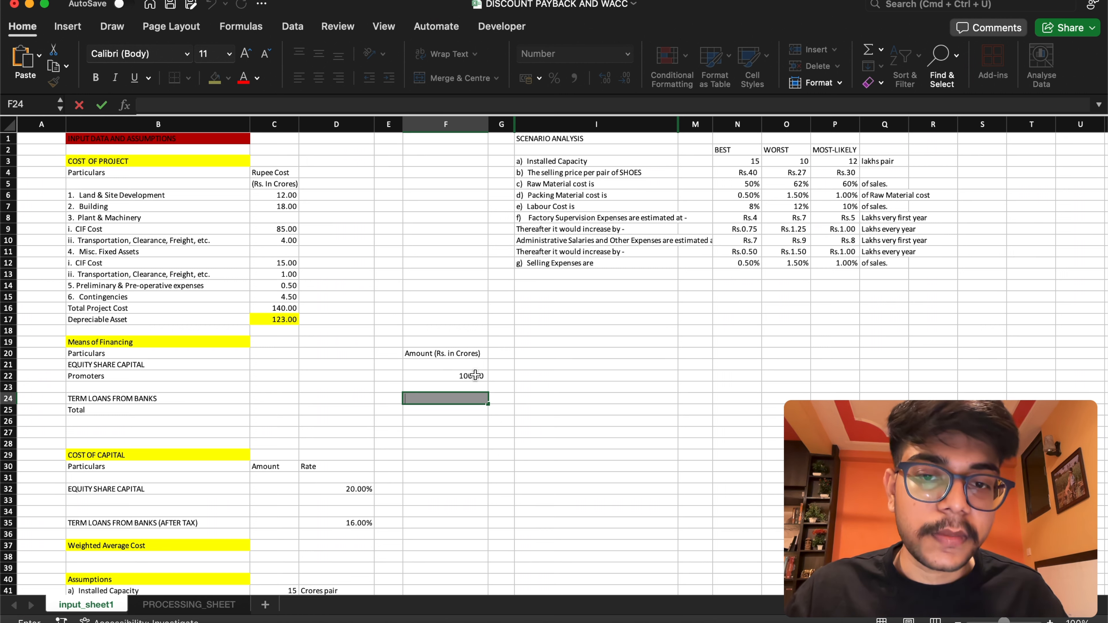
{"action": "left_click", "coordinate": [471, 397]}
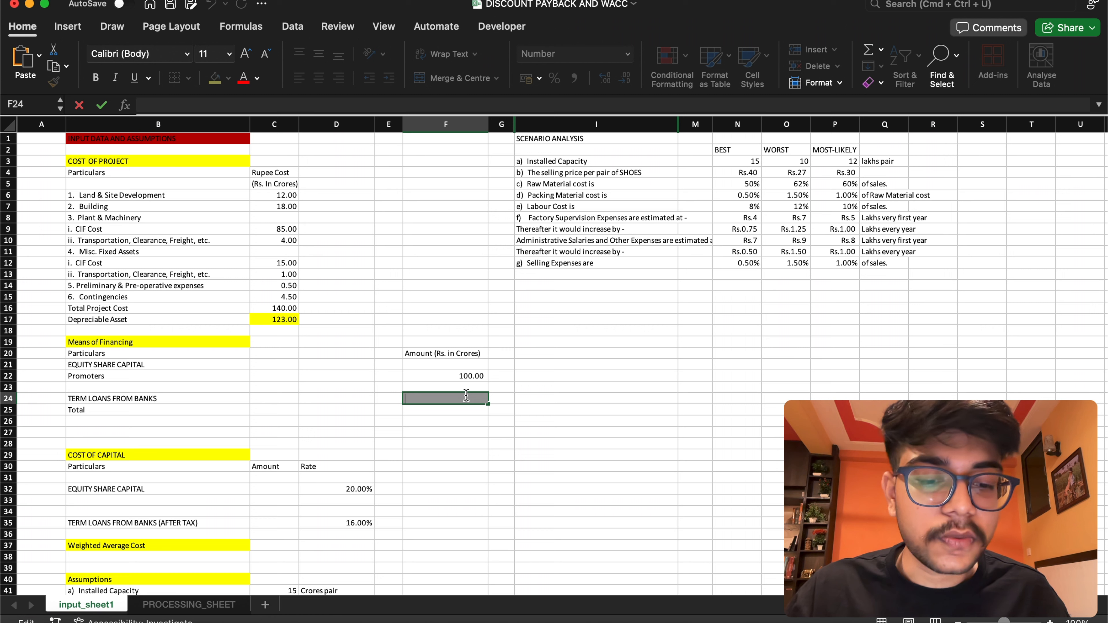
{"action": "type", "text": "="}
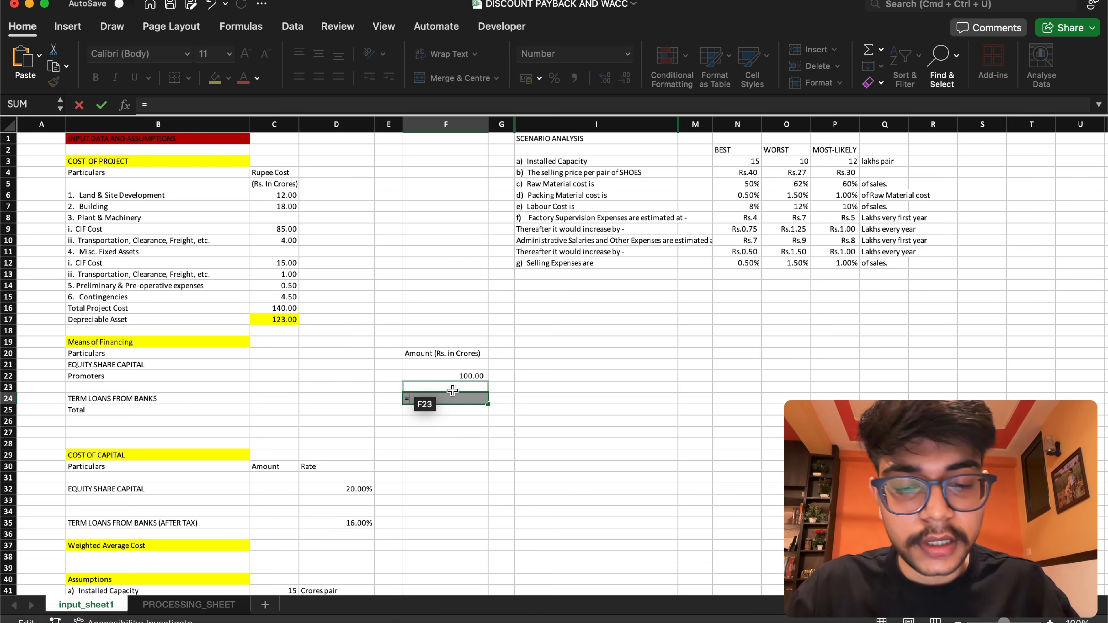
{"action": "type", "text": "pro"}
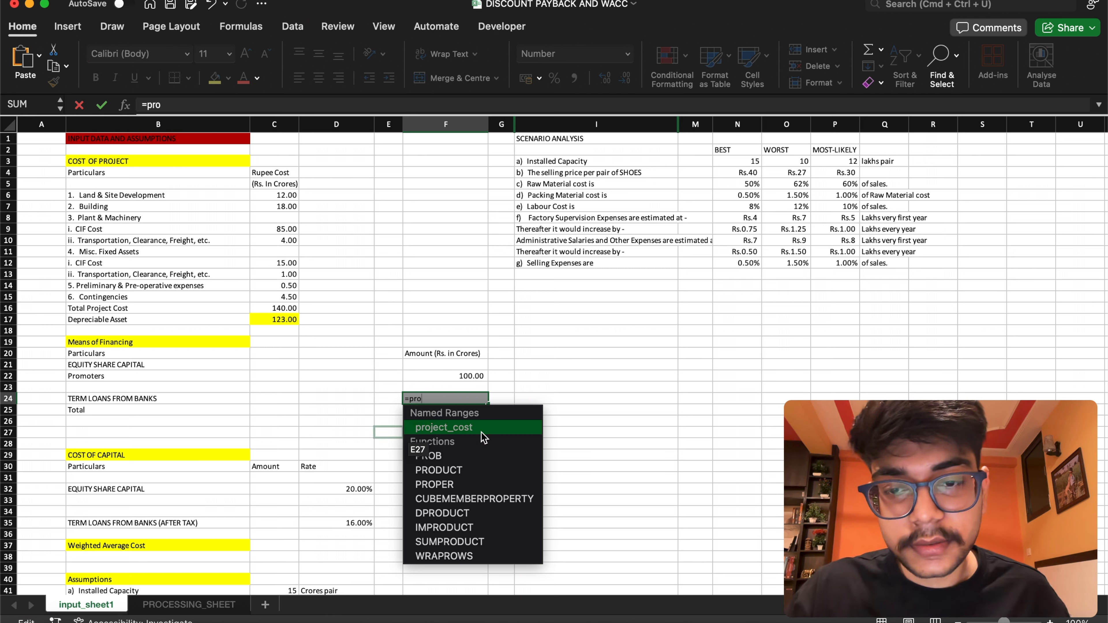
{"action": "double_click", "coordinate": [484, 432]}
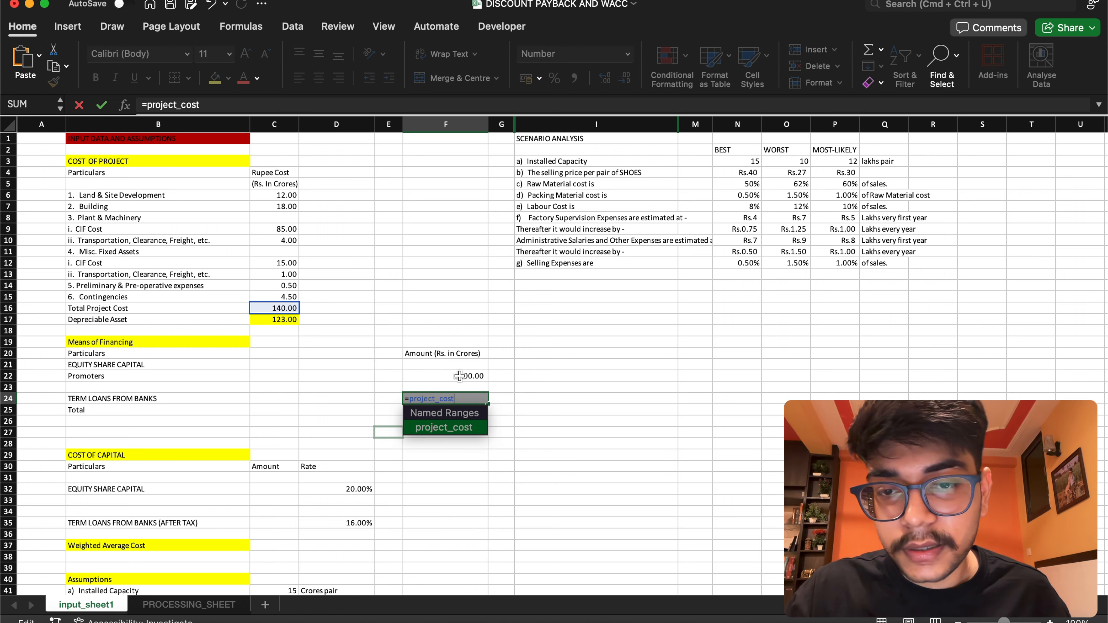
{"action": "type", "text": "-"}
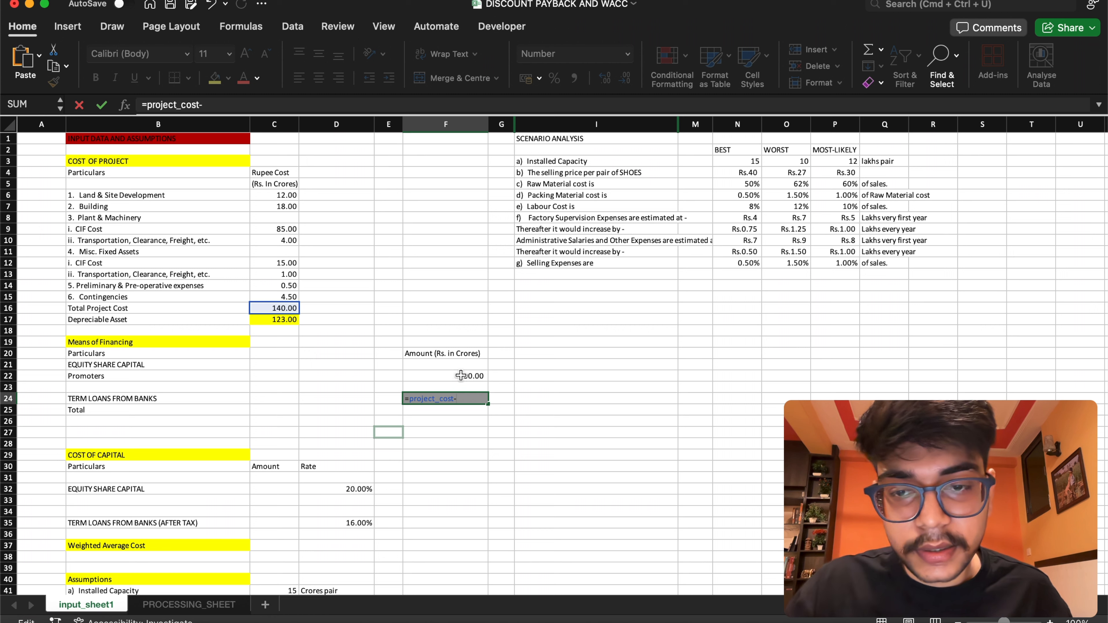
{"action": "left_click", "coordinate": [459, 376]}
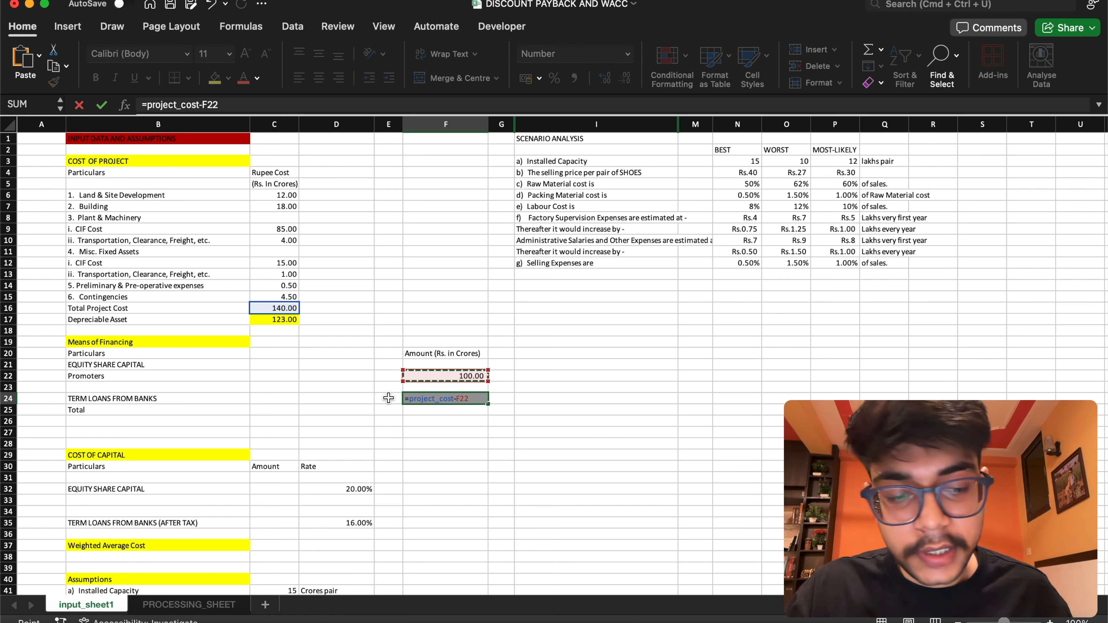
{"action": "key", "text": "Return"}
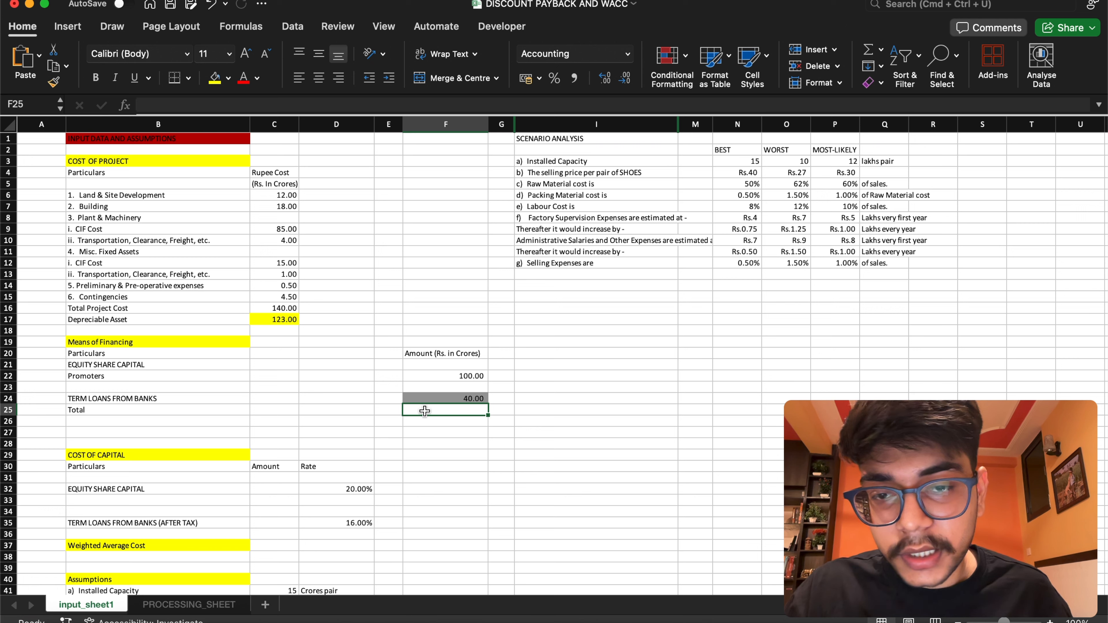
Enter the formula =project_cost in the Means of Financing Total cell F25
{"action": "type", "text": "="}
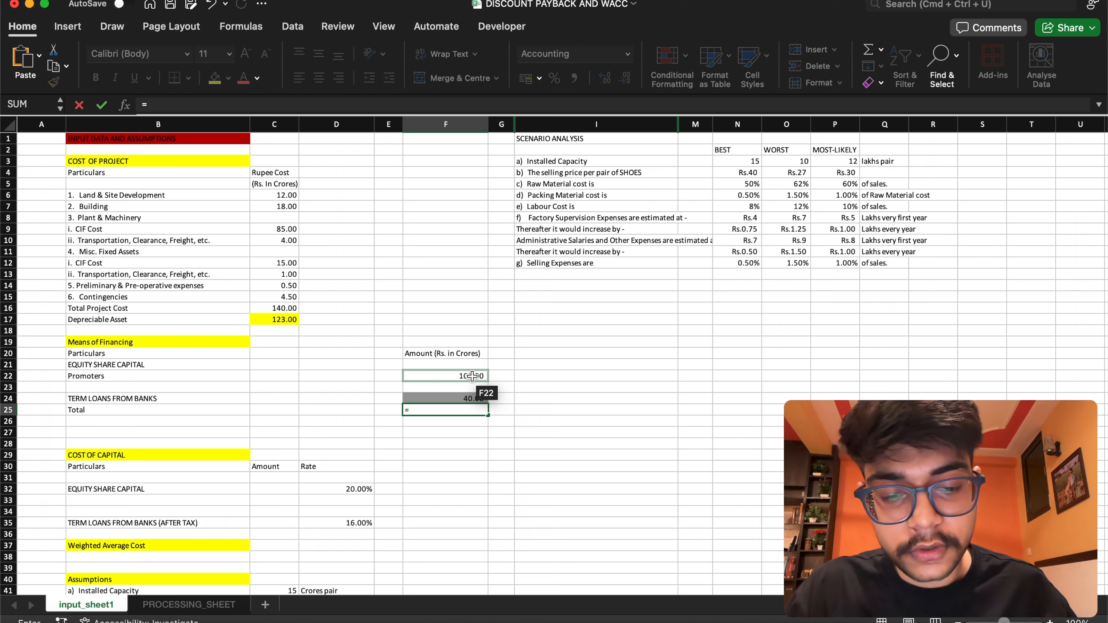
{"action": "type", "text": "pr"}
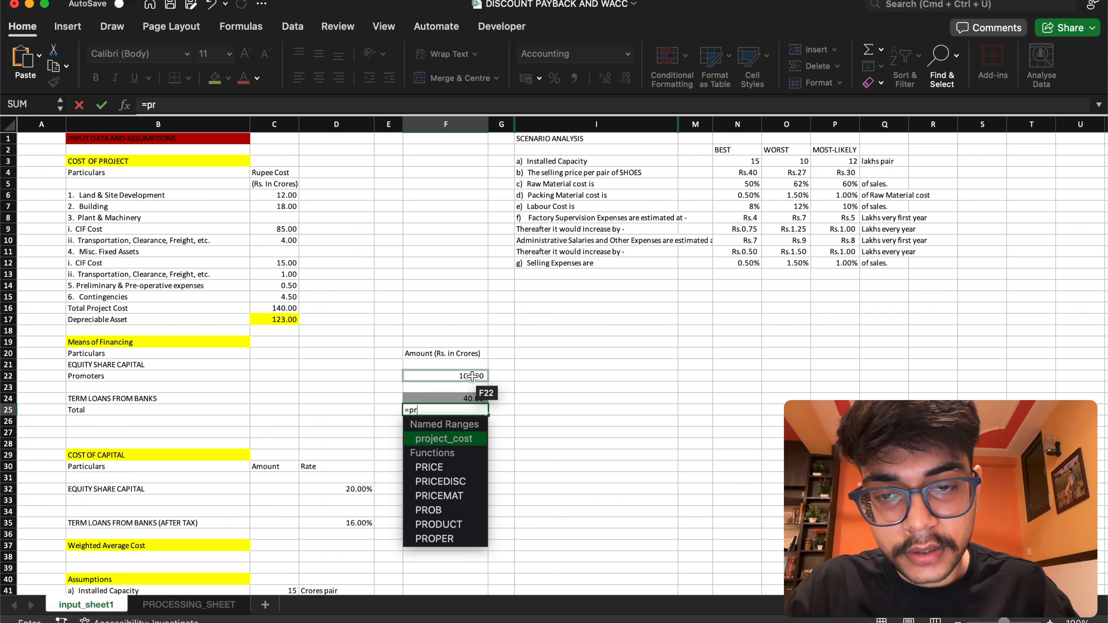
{"action": "key", "text": "Return"}
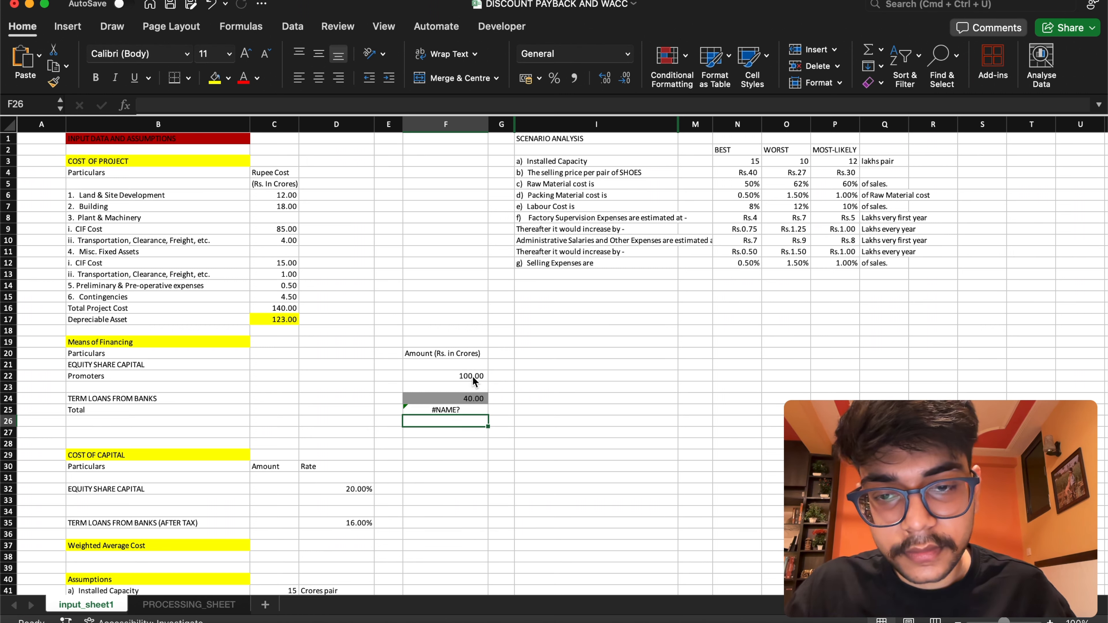
{"action": "left_click", "coordinate": [472, 408]}
{"action": "double_click", "coordinate": [471, 409]}
{"action": "type", "text": "o"}
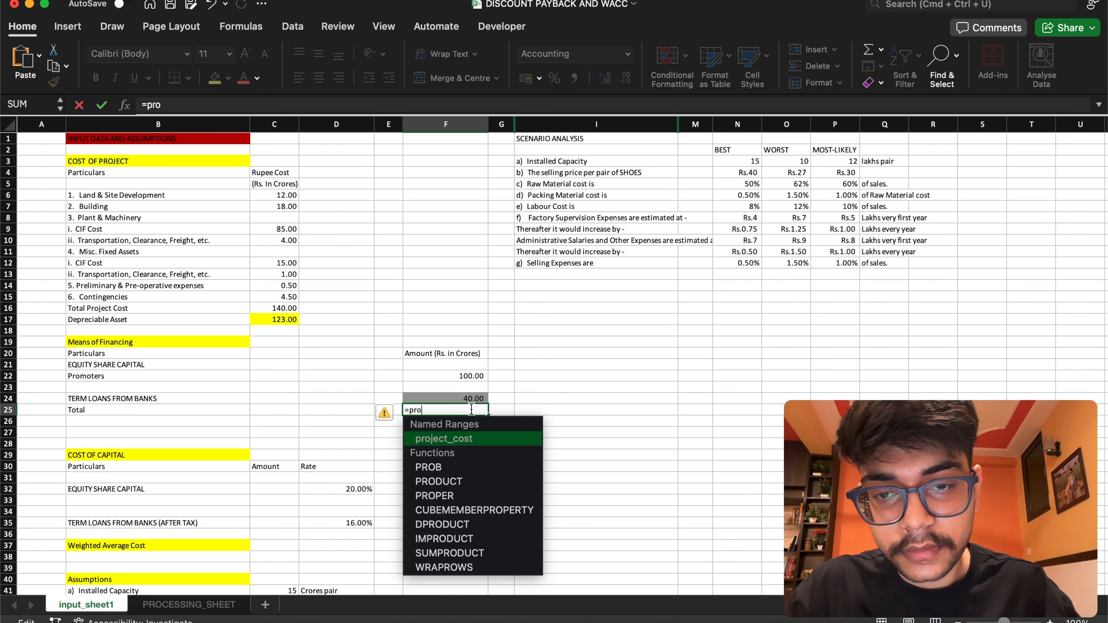
{"action": "double_click", "coordinate": [520, 439]}
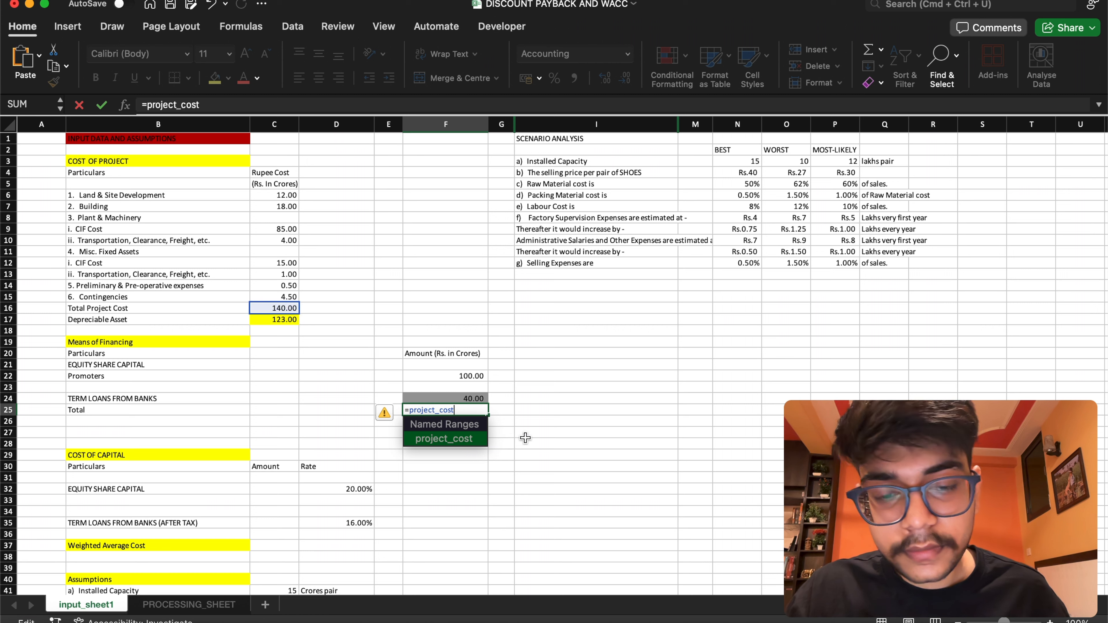
{"action": "key", "text": "Return"}
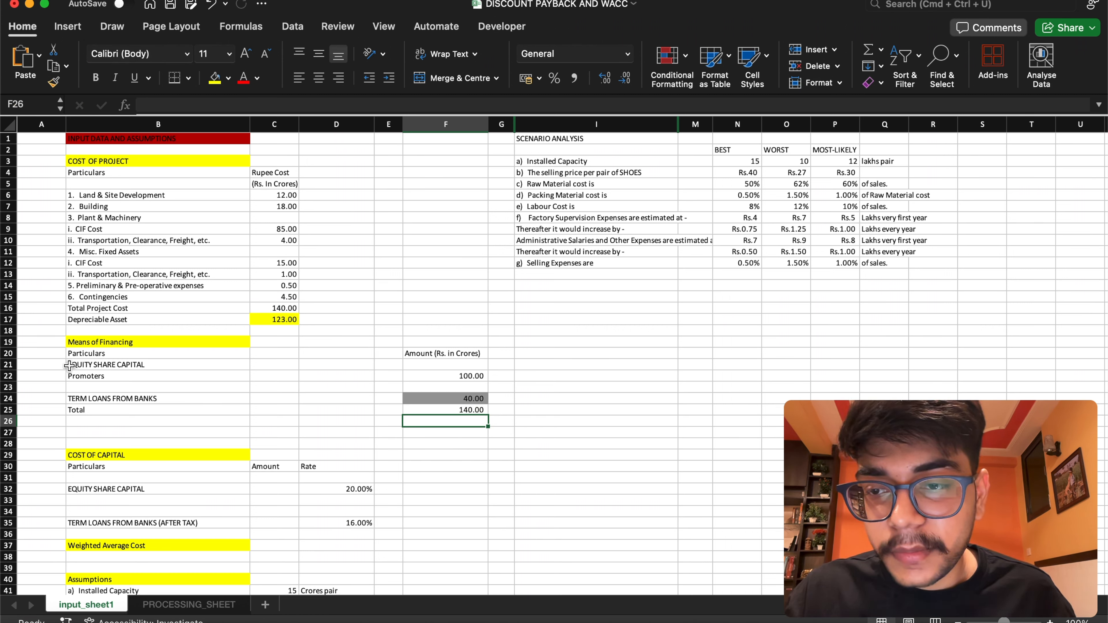
Name the Promoters equity amount cell F22 equity
{"action": "left_click", "coordinate": [448, 376]}
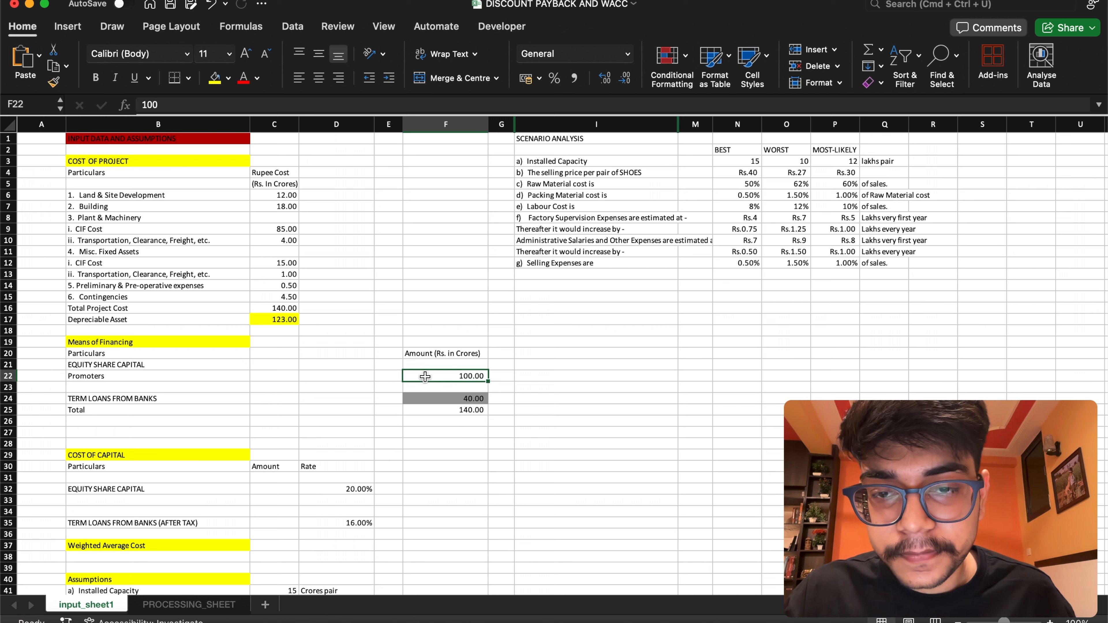
{"action": "left_click", "coordinate": [40, 107]}
{"action": "type", "text": "equity"}
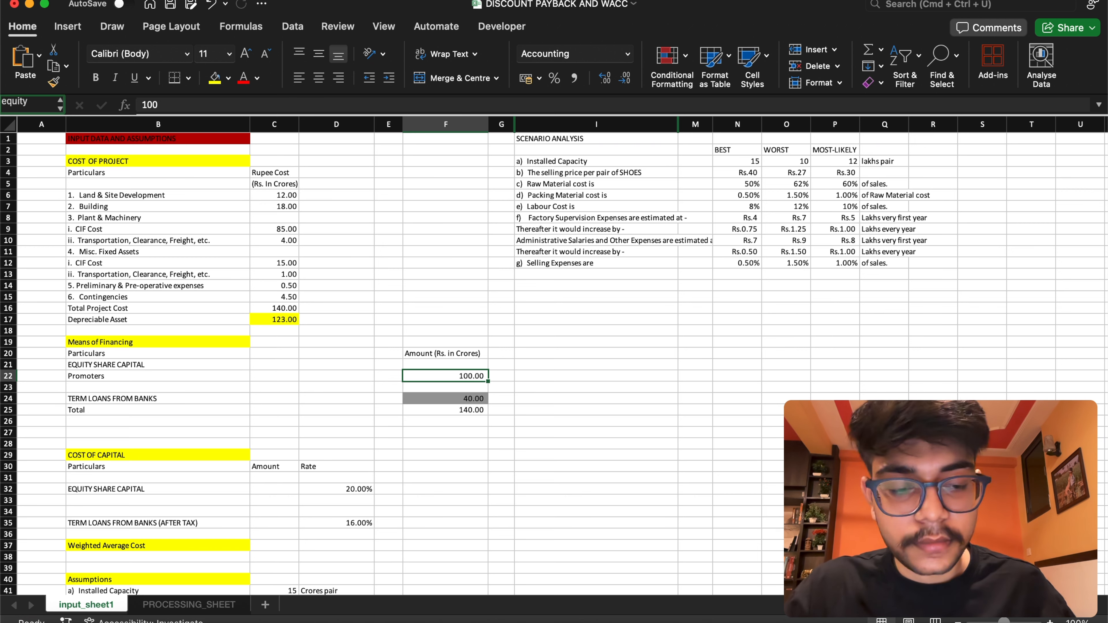
{"action": "key", "text": "Return"}
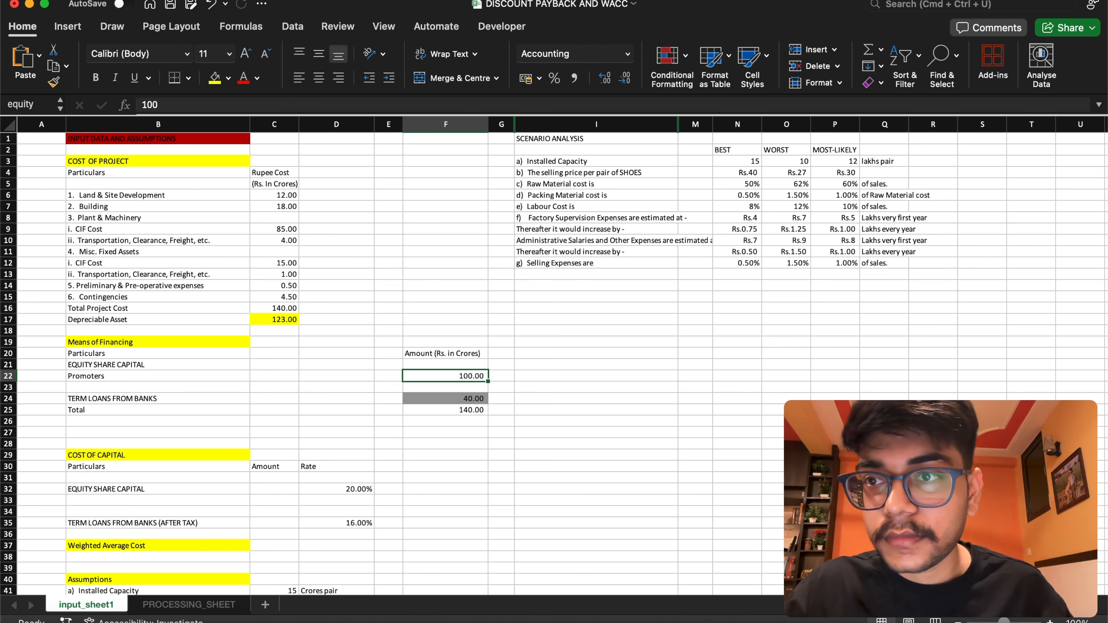
Name the Term Loans From Banks amount cell F24 debt
{"action": "left_click", "coordinate": [451, 404]}
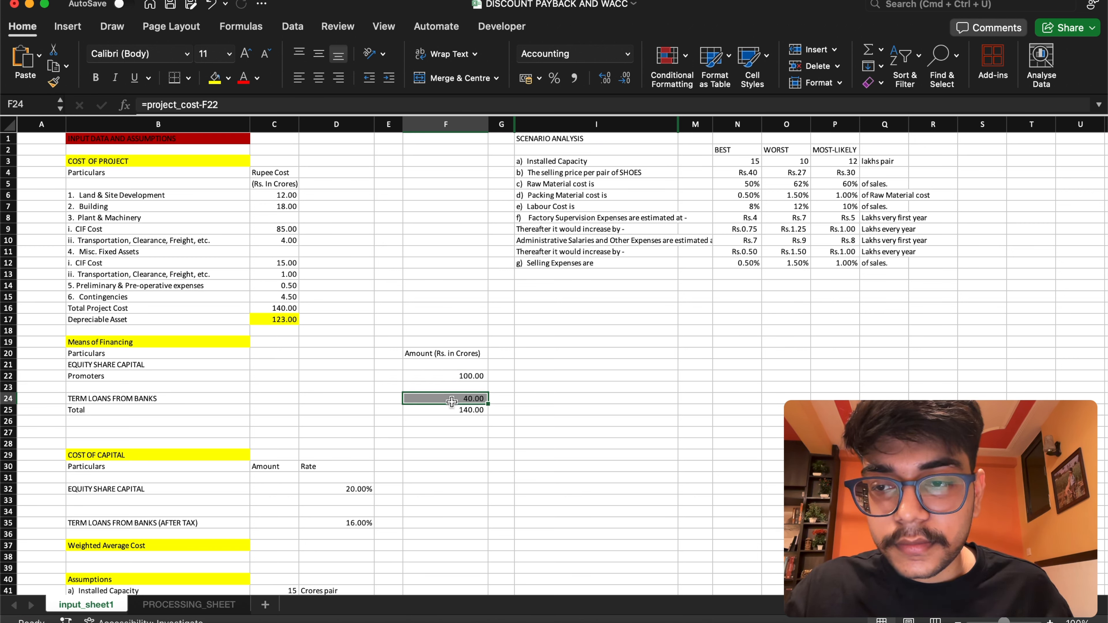
{"action": "left_click", "coordinate": [5, 106]}
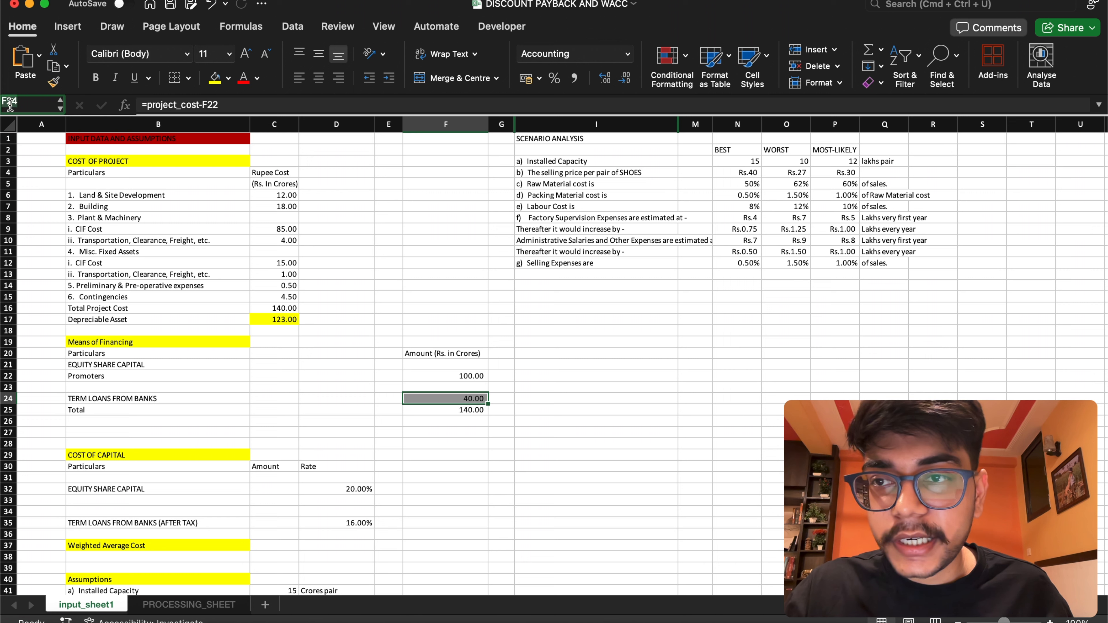
{"action": "type", "text": "debt"}
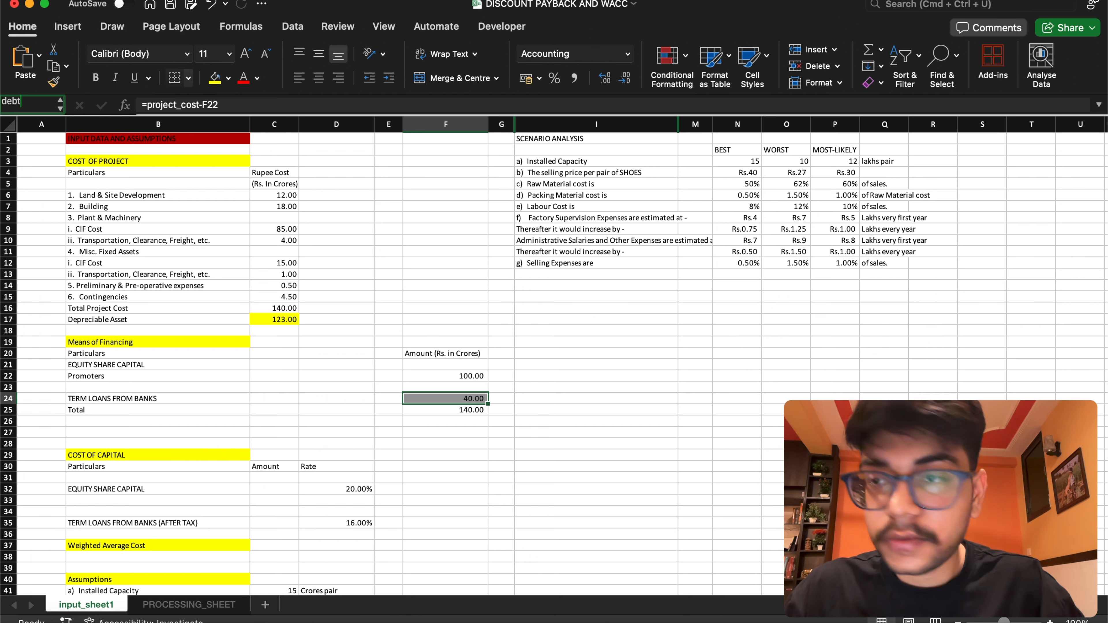
{"action": "key", "text": "Return"}
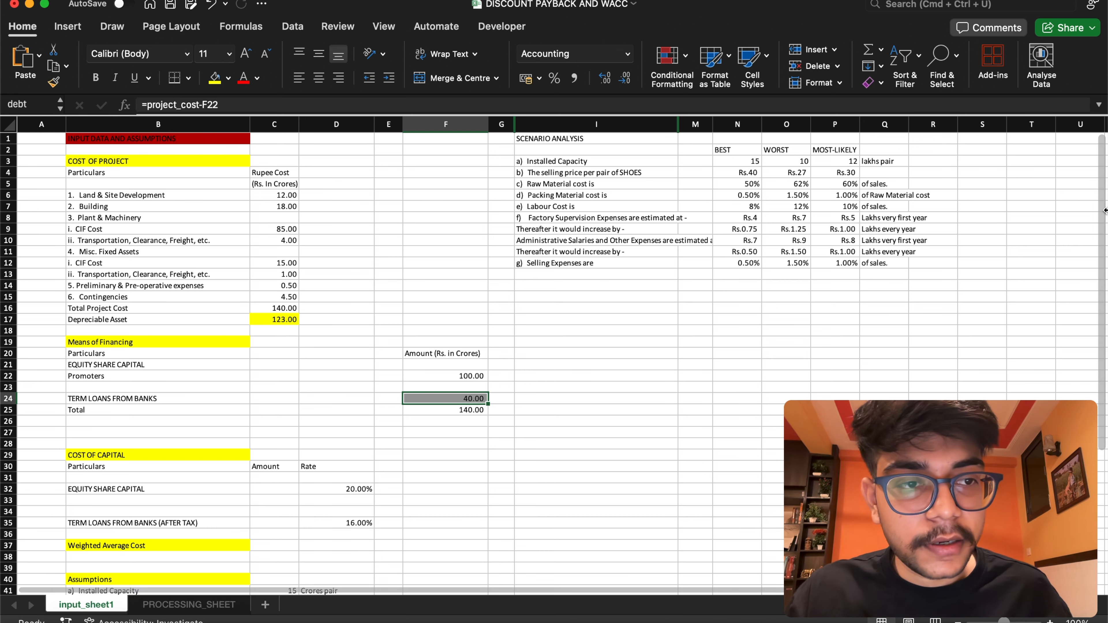
Enter the formula =equity*D32 in the Equity Share Capital amount cell C32 of the Cost of Capital section
{"action": "scroll", "coordinate": [1101, 209], "scroll_direction": "down", "scroll_amount": 5}
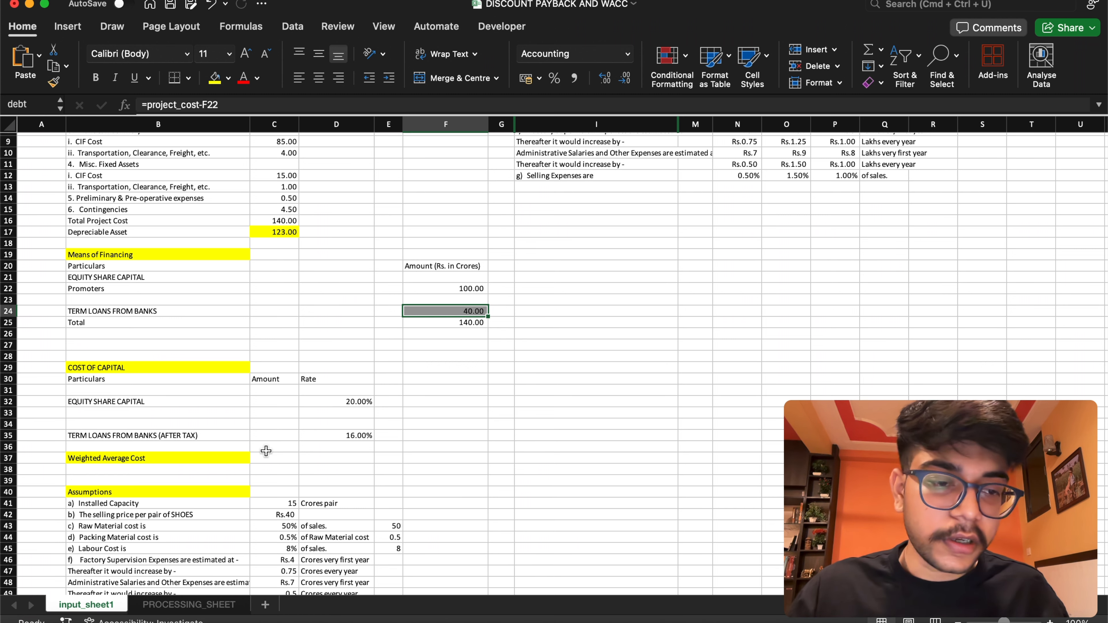
{"action": "left_click", "coordinate": [279, 402]}
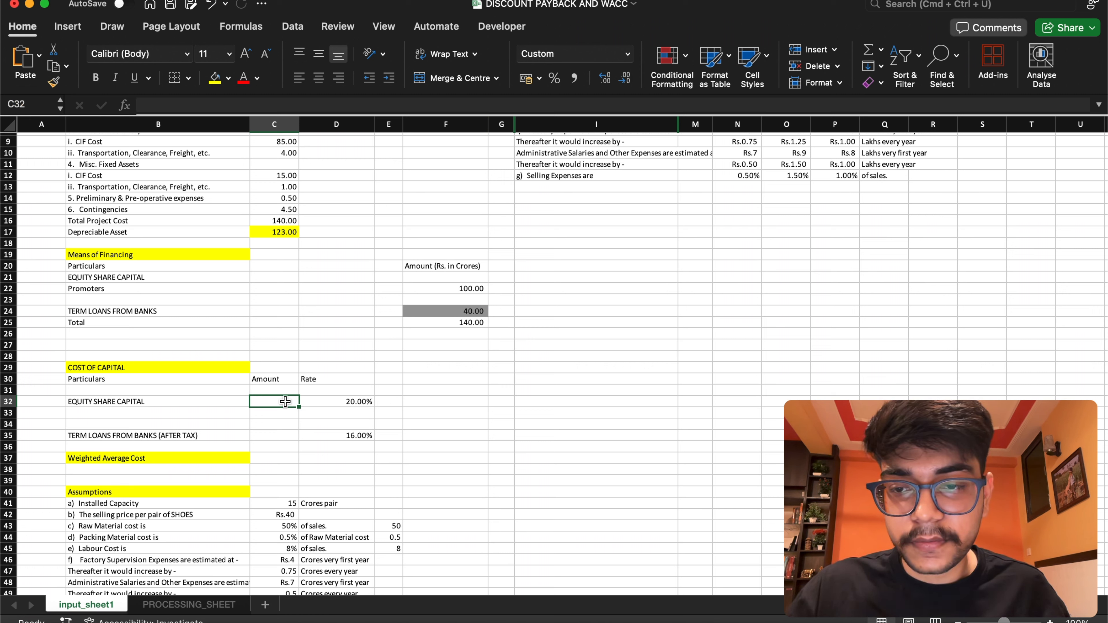
{"action": "left_click", "coordinate": [347, 401]}
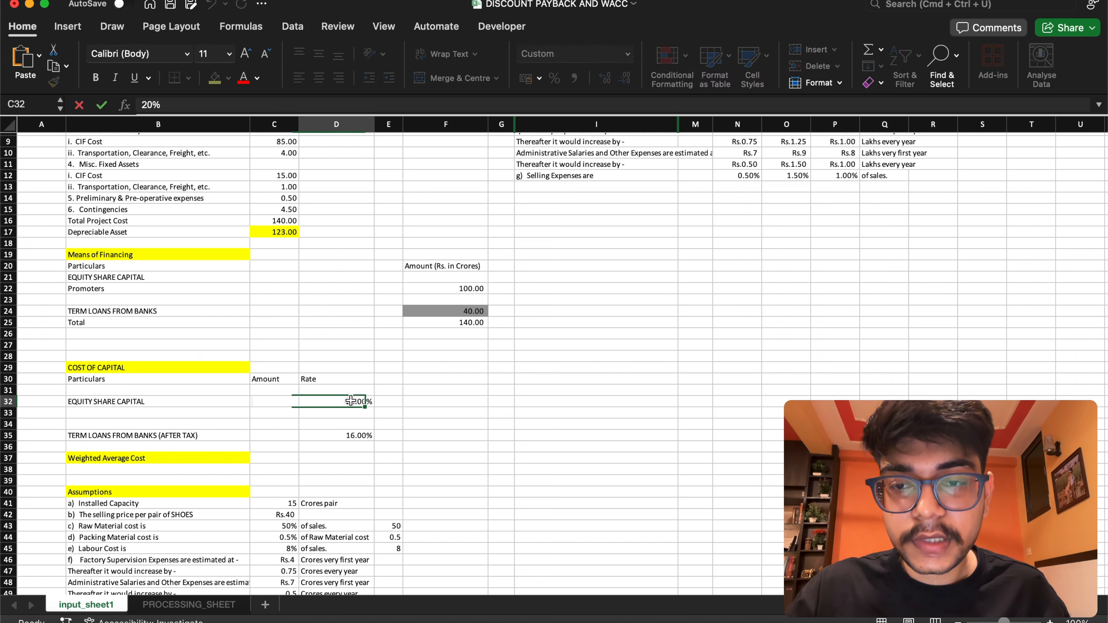
{"action": "left_click", "coordinate": [284, 400]}
{"action": "type", "text": "="}
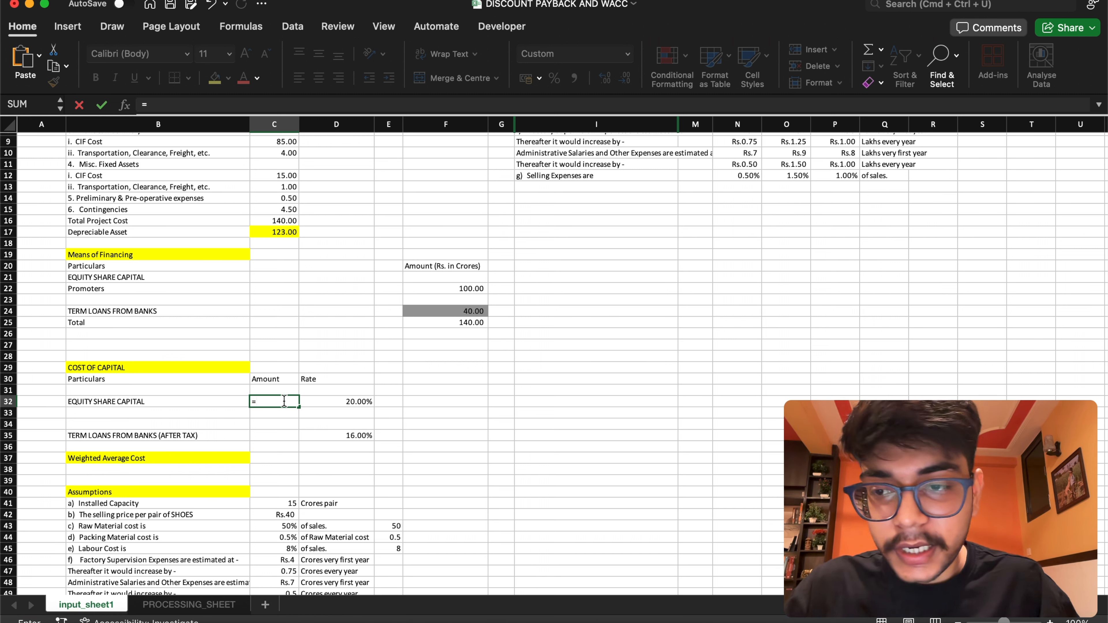
{"action": "type", "text": "eq"}
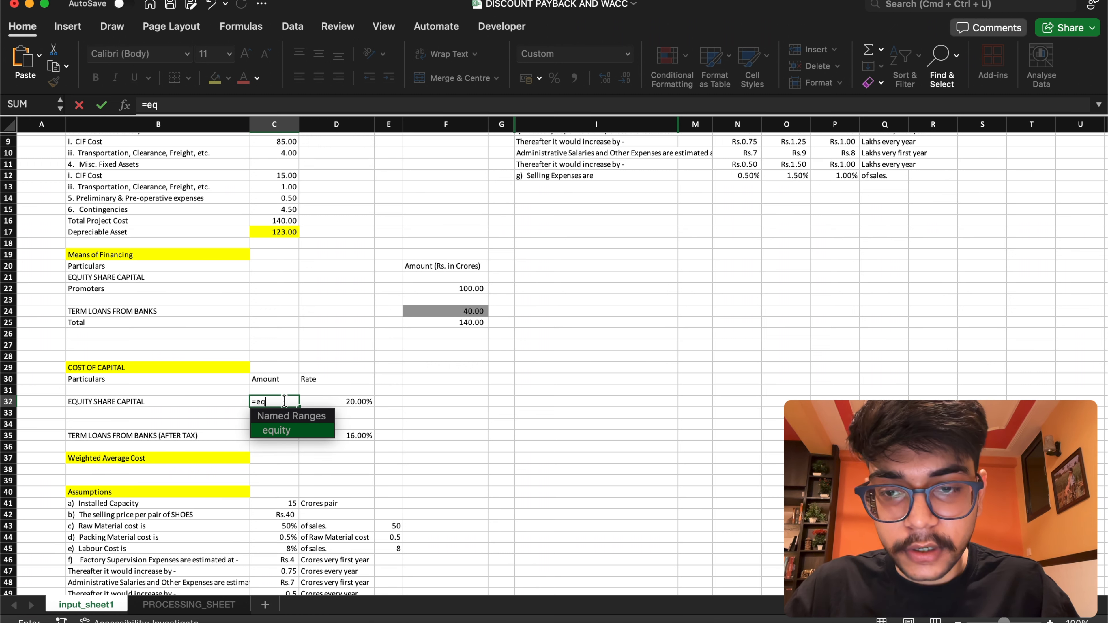
{"action": "key", "text": "Return"}
{"action": "double_click", "coordinate": [284, 402]}
{"action": "type", "text": "ui"}
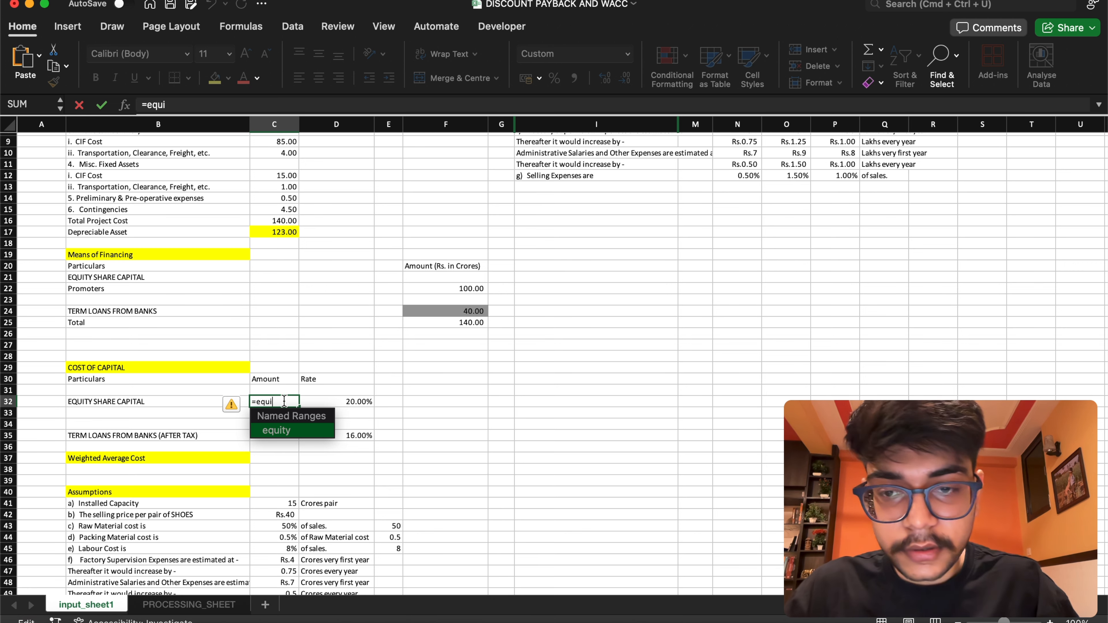
{"action": "type", "text": "ty"}
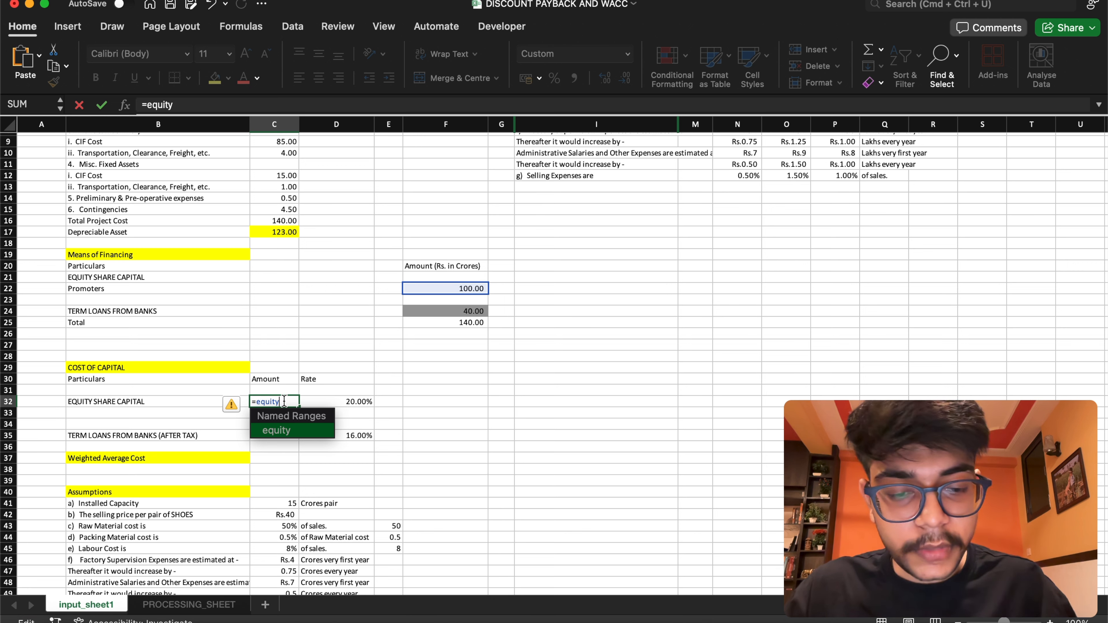
{"action": "type", "text": "*"}
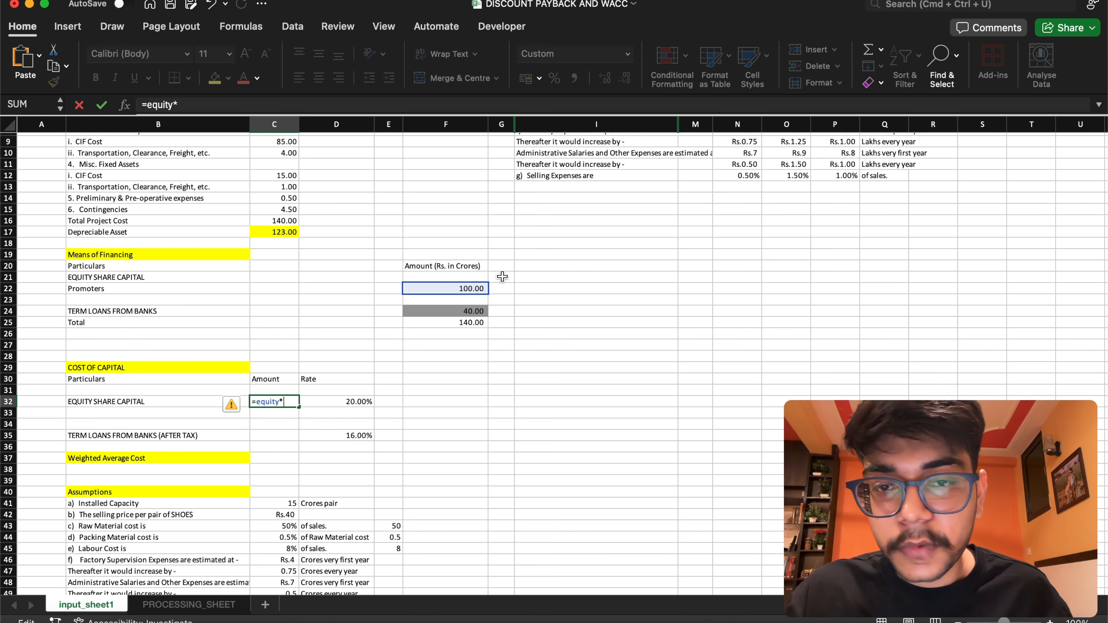
{"action": "left_click", "coordinate": [346, 402]}
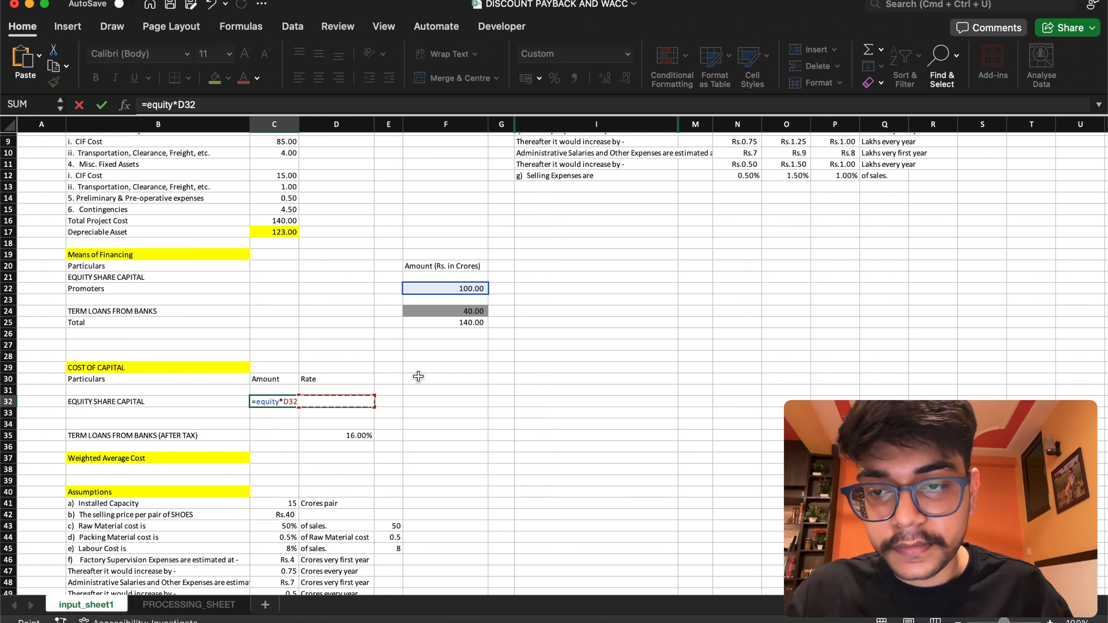
{"action": "key", "text": "Return"}
Enter the formula =debt*D35 in the Term Loans From Banks (After Tax) amount cell C35
{"action": "left_click", "coordinate": [277, 436]}
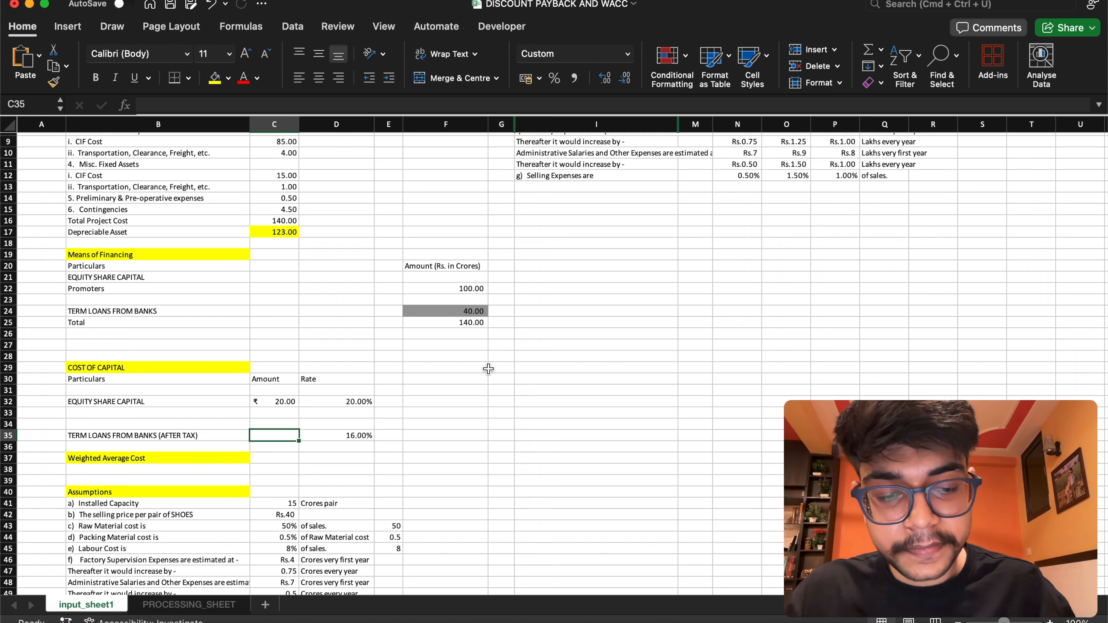
{"action": "type", "text": "="}
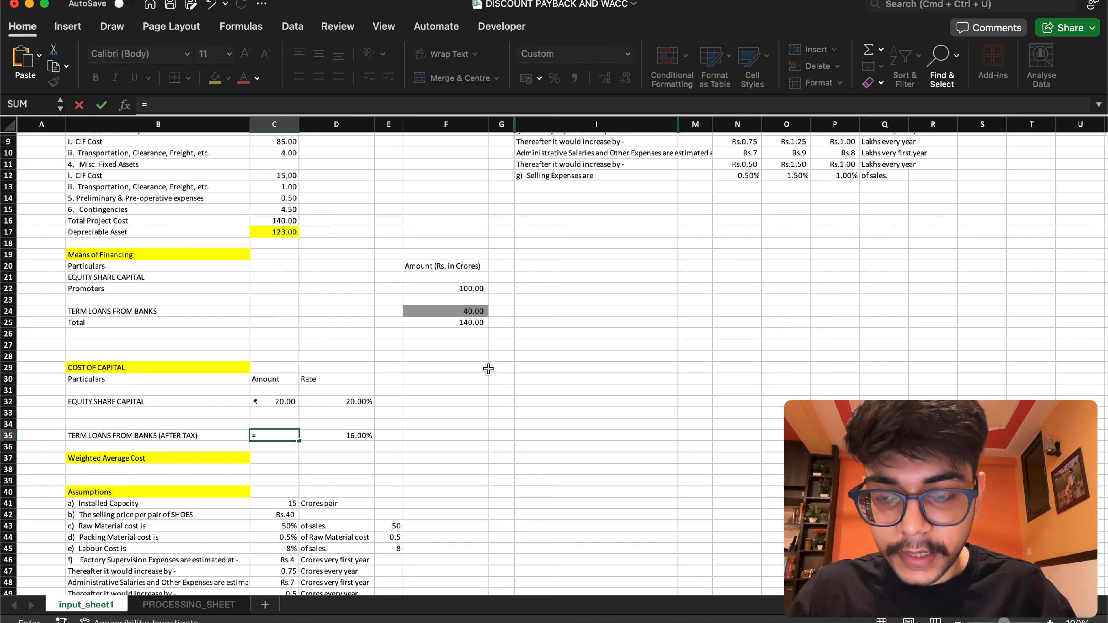
{"action": "type", "text": "debt"}
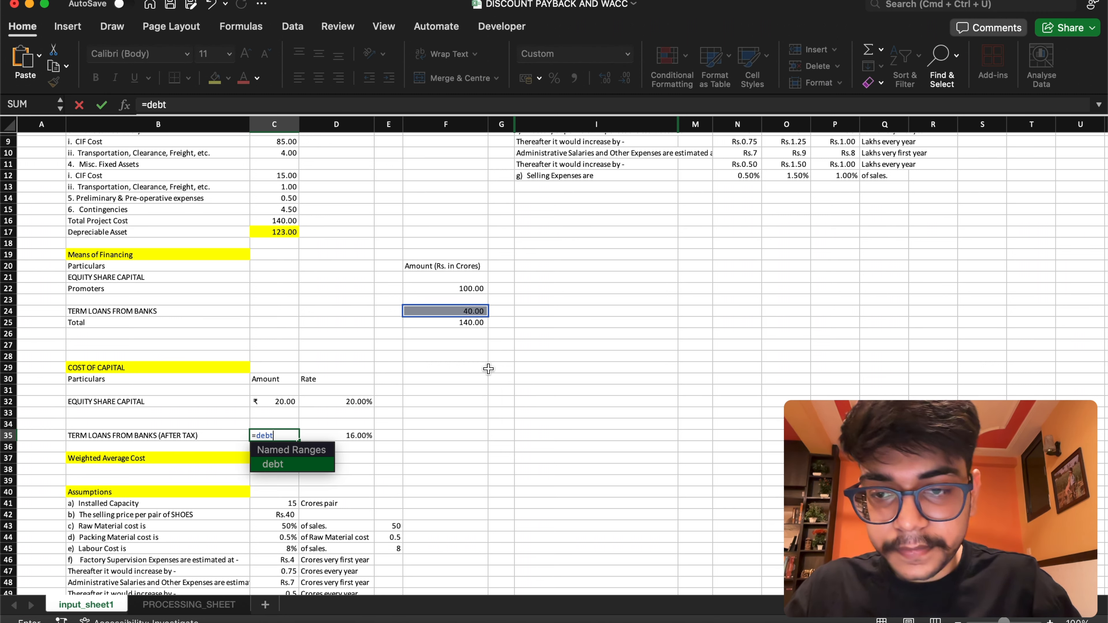
{"action": "key", "text": "Tab"}
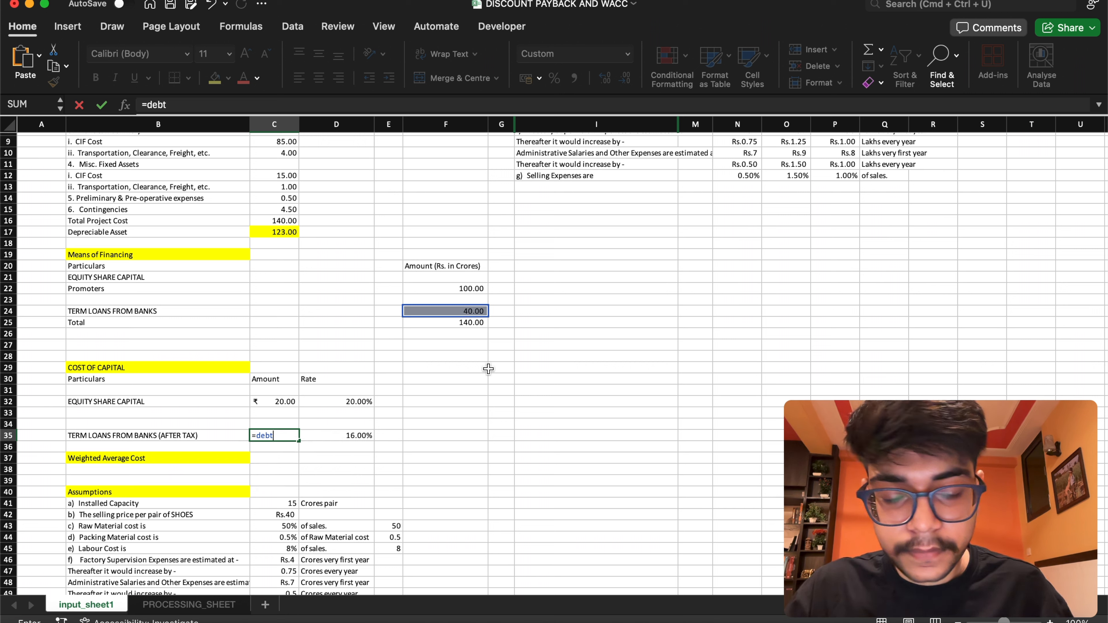
{"action": "type", "text": "*"}
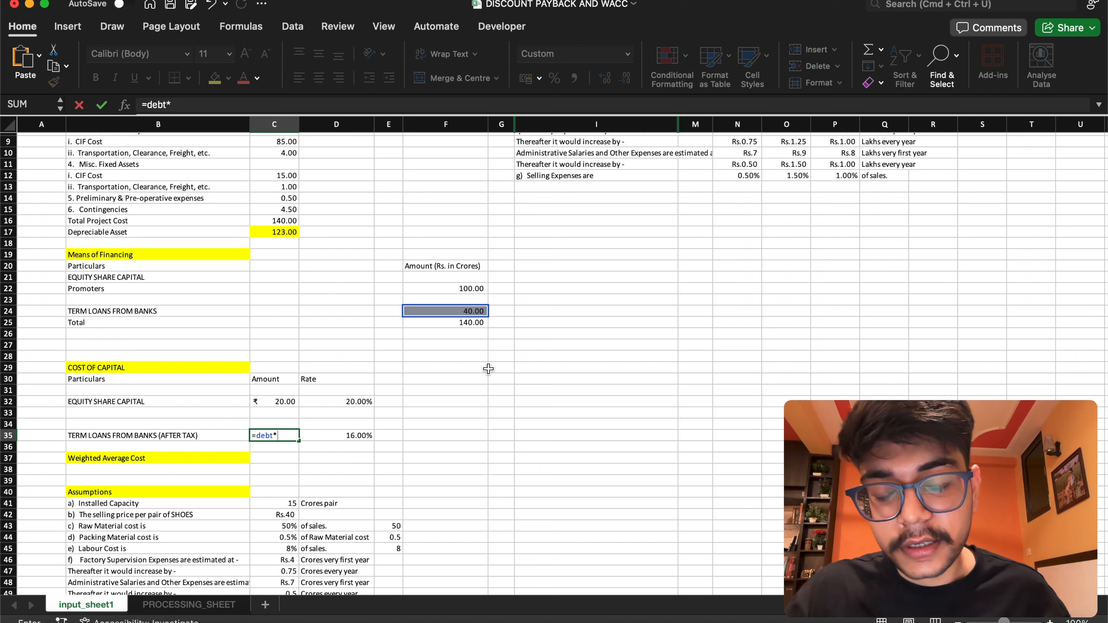
{"action": "left_click", "coordinate": [357, 429]}
{"action": "key", "text": "Return"}
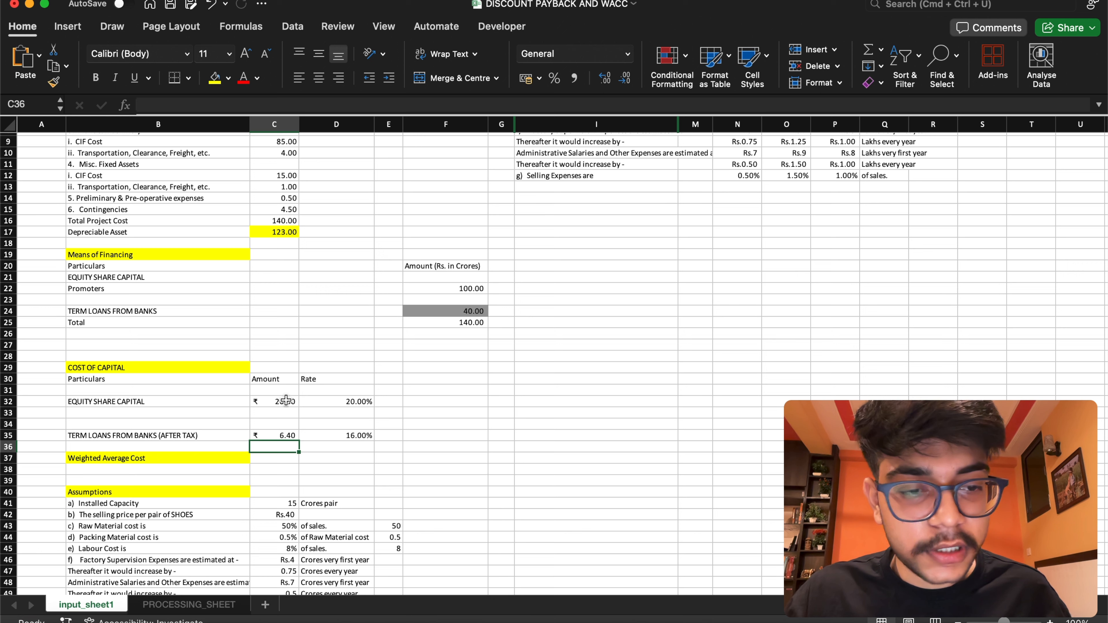
Name the Equity Share Capital cost amount cell C32 cost_of_equity
{"action": "left_click", "coordinate": [286, 400]}
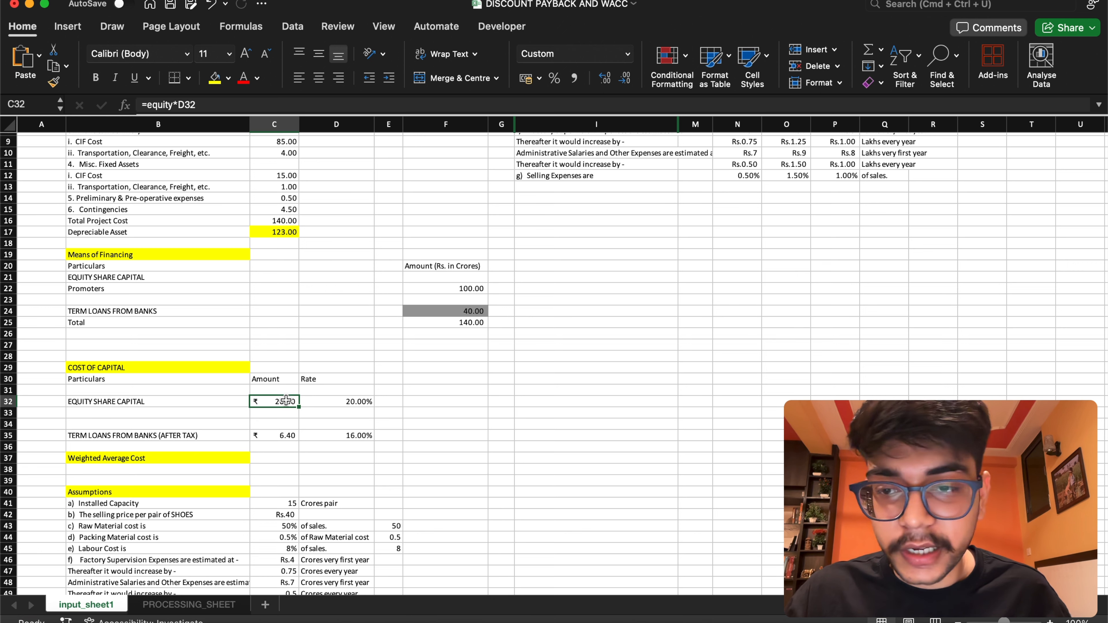
{"action": "left_click", "coordinate": [5, 105]}
{"action": "type", "text": "cos"}
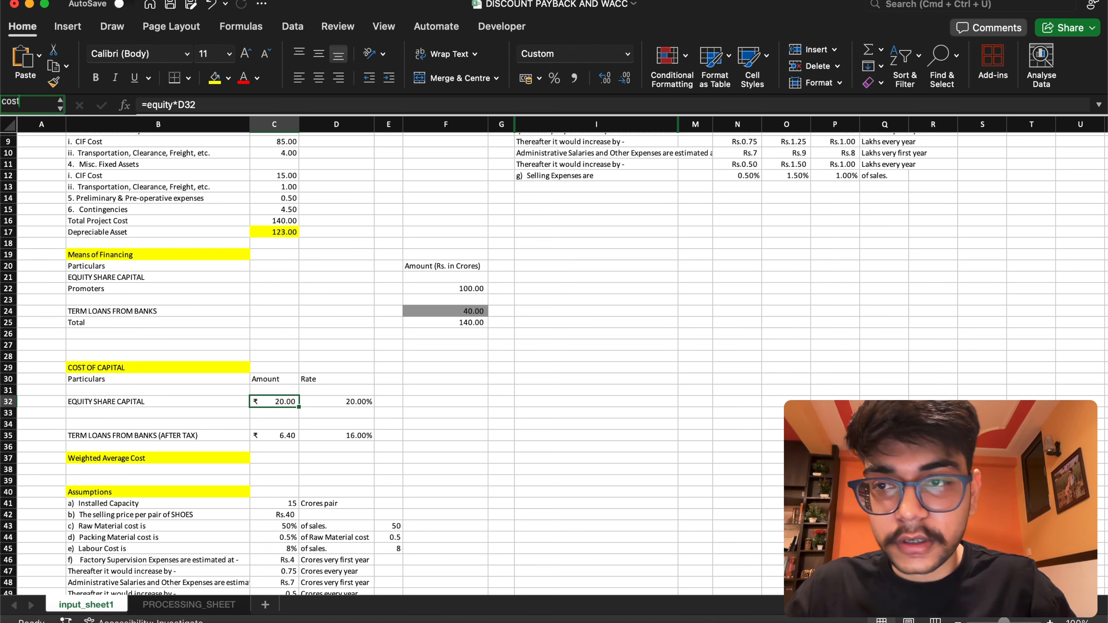
{"action": "type", "text": "t_of"}
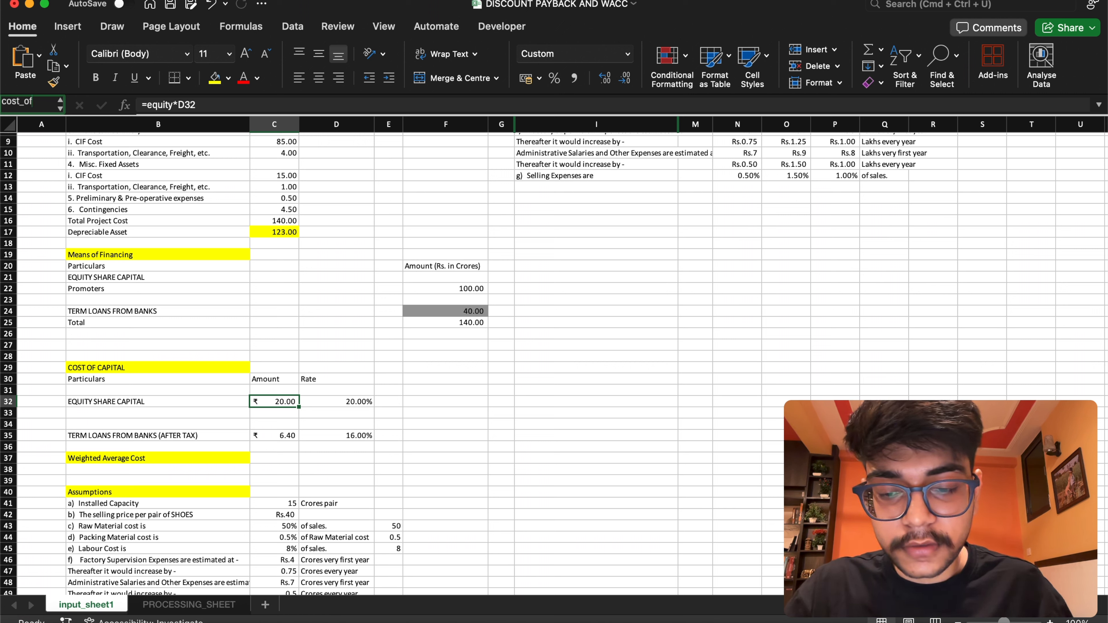
{"action": "type", "text": "equi"}
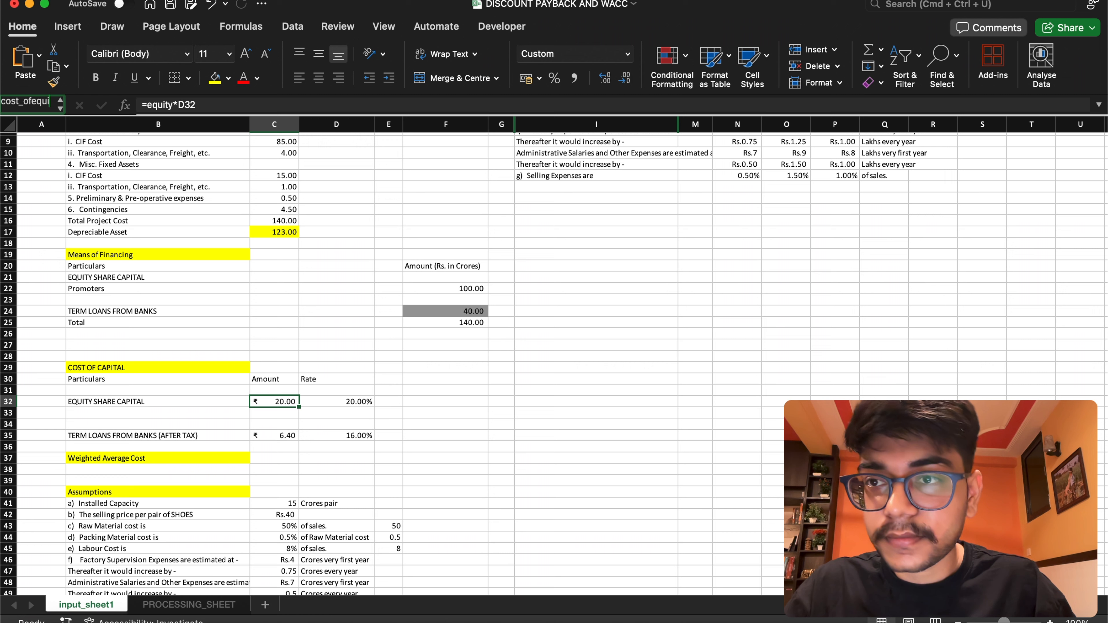
{"action": "key", "text": "BackSpace"}
{"action": "key", "text": "BackSpace"}
{"action": "key", "text": "BackSpace"}
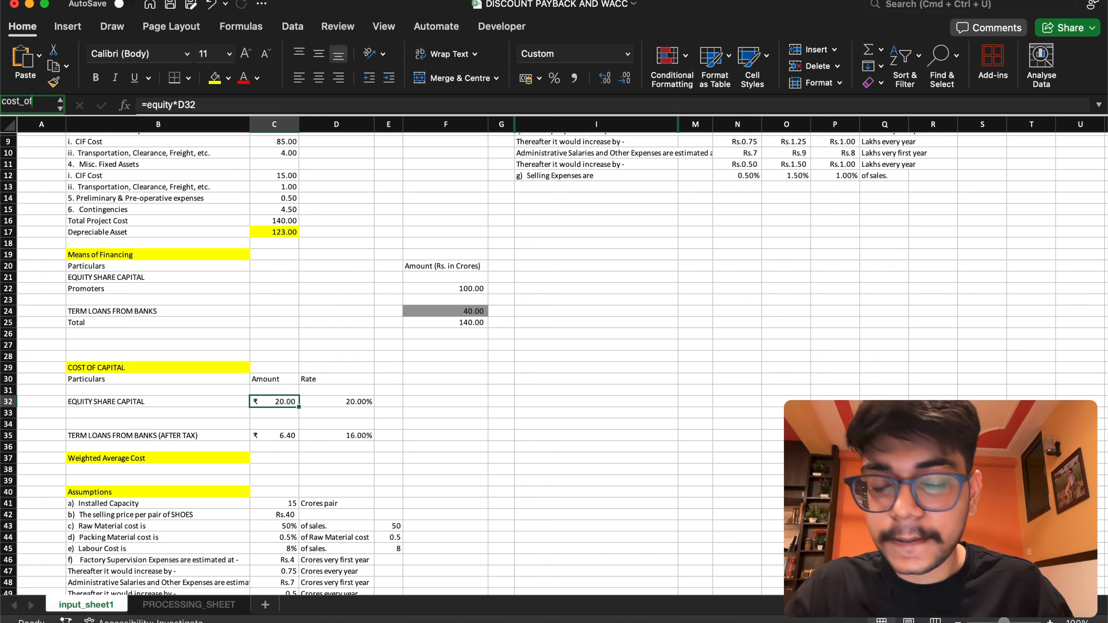
{"action": "type", "text": "_equity"}
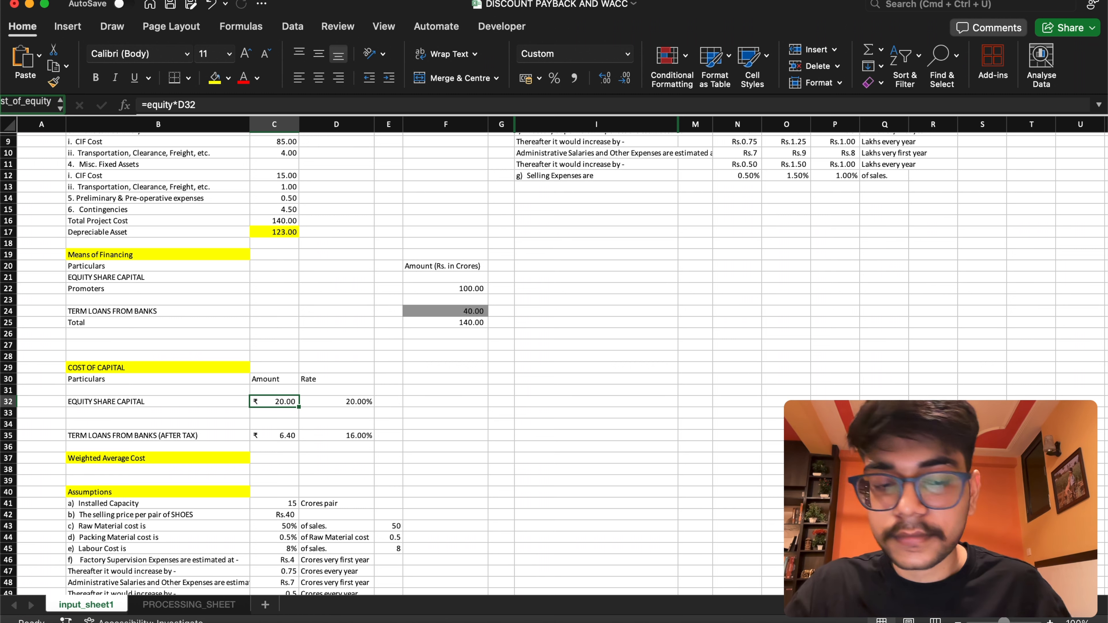
{"action": "key", "text": "Return"}
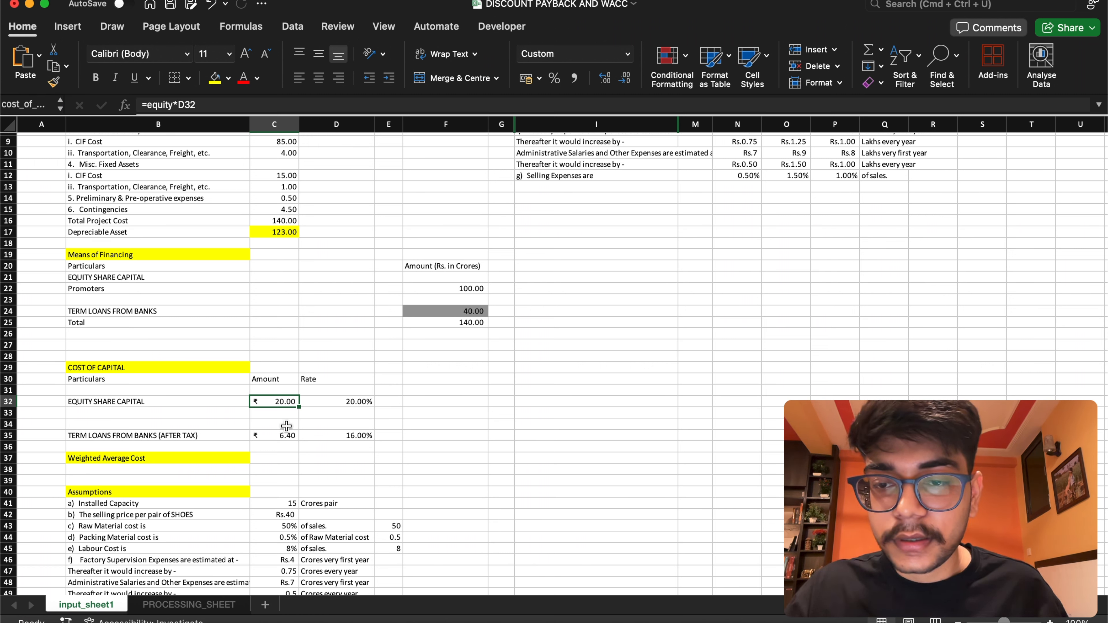
Name the after-tax Term Loans From Banks cost amount cell C35 cost_of_debt
{"action": "left_click", "coordinate": [283, 434]}
{"action": "left_click", "coordinate": [32, 104]}
{"action": "key", "text": "BackSpace"}
{"action": "type", "text": "cost_"}
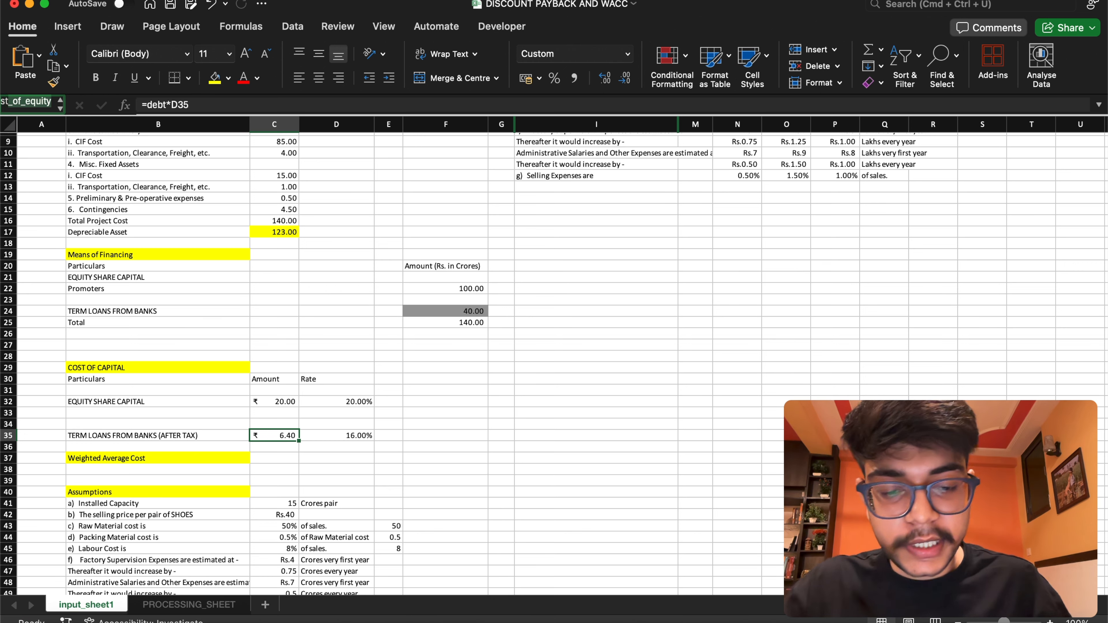
{"action": "type", "text": "of"}
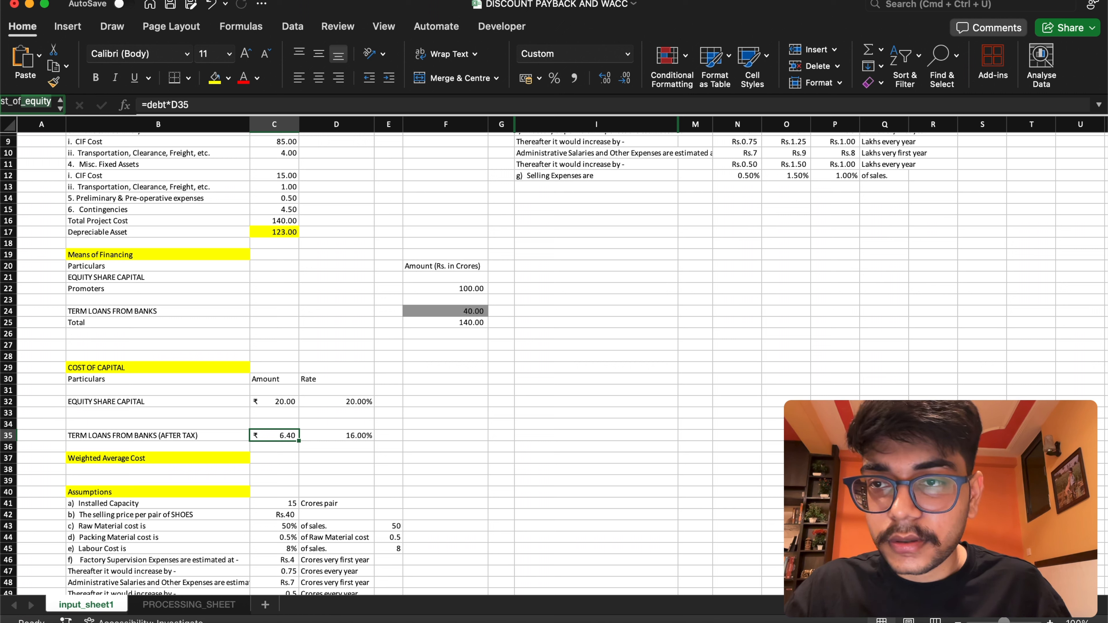
{"action": "type", "text": "_"}
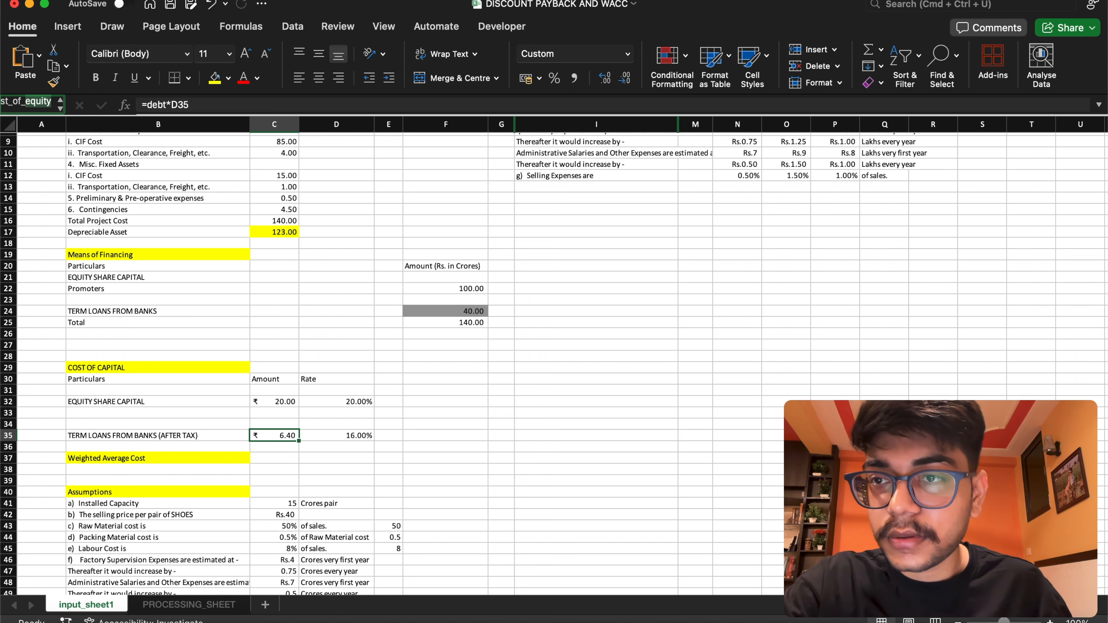
{"action": "type", "text": "debt"}
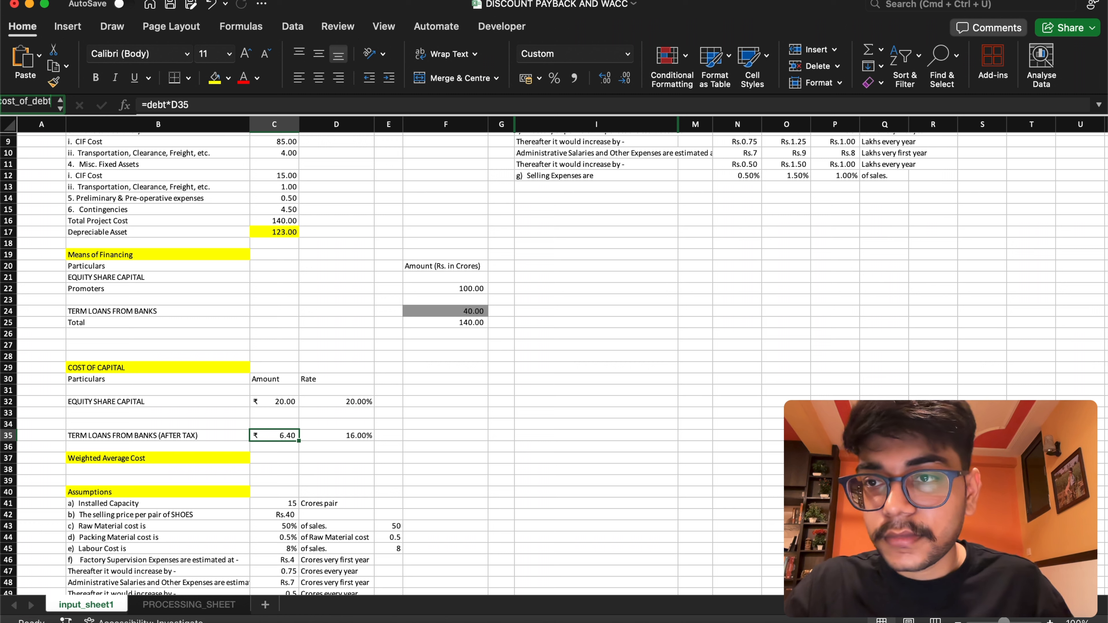
{"action": "key", "text": "Return"}
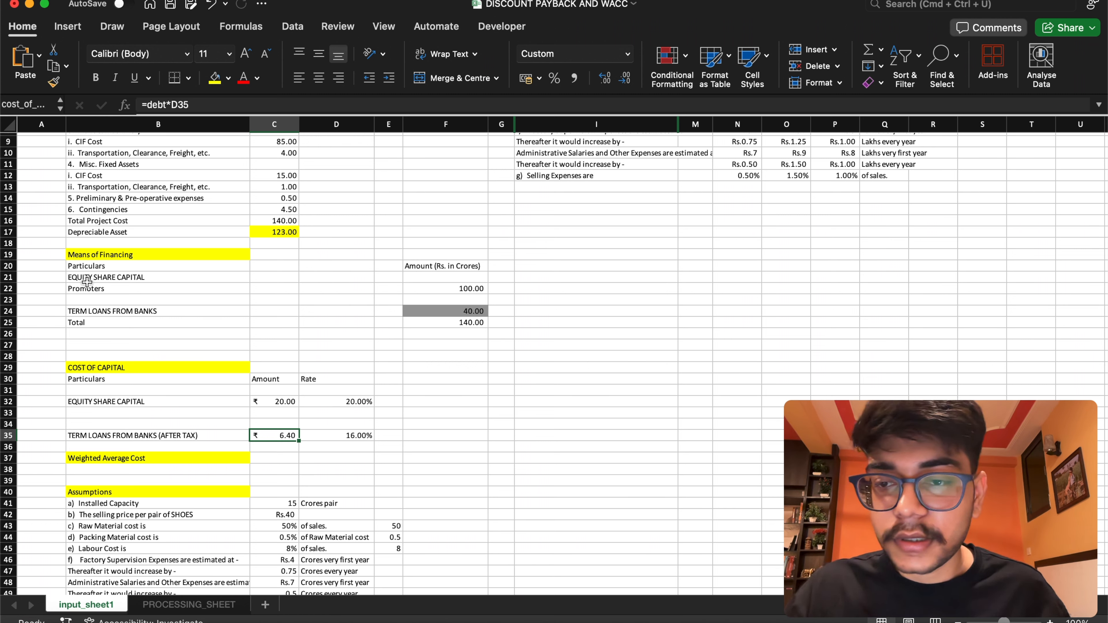
Merge and centre cells C37 and D37 beside the Weighted Average Cost label
{"action": "left_click", "coordinate": [282, 456]}
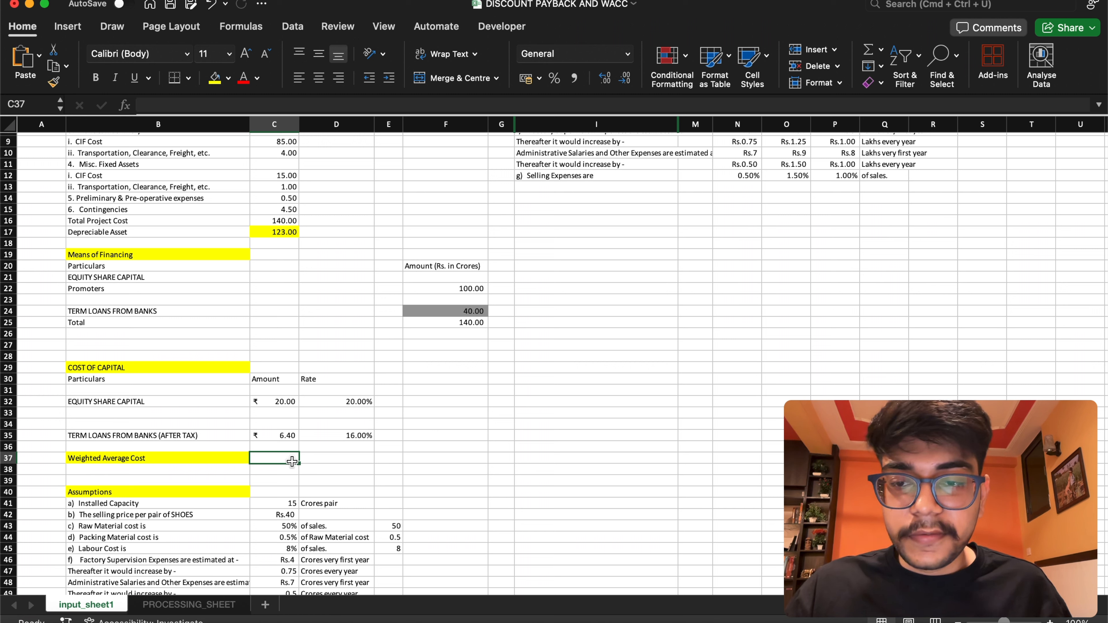
{"action": "left_click_drag", "start_coordinate": [299, 465], "coordinate": [358, 467]}
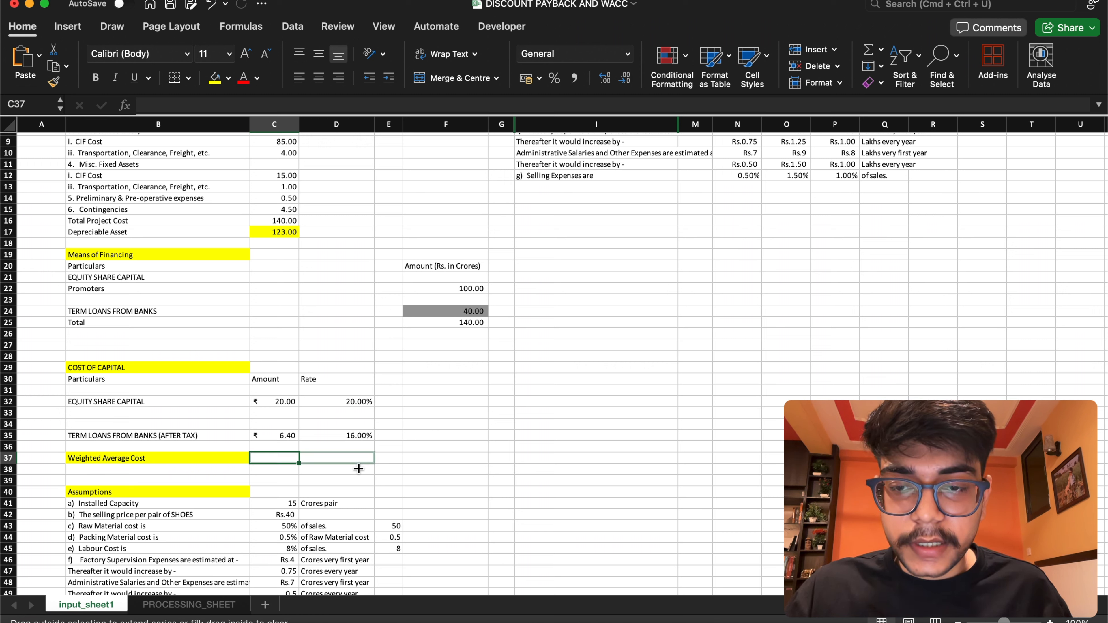
{"action": "left_click", "coordinate": [420, 79]}
Start the formula in merged cell C37 beside Weighted Average Cost with the equity term =(cost_of_equity/project_cost)
{"action": "double_click", "coordinate": [298, 459]}
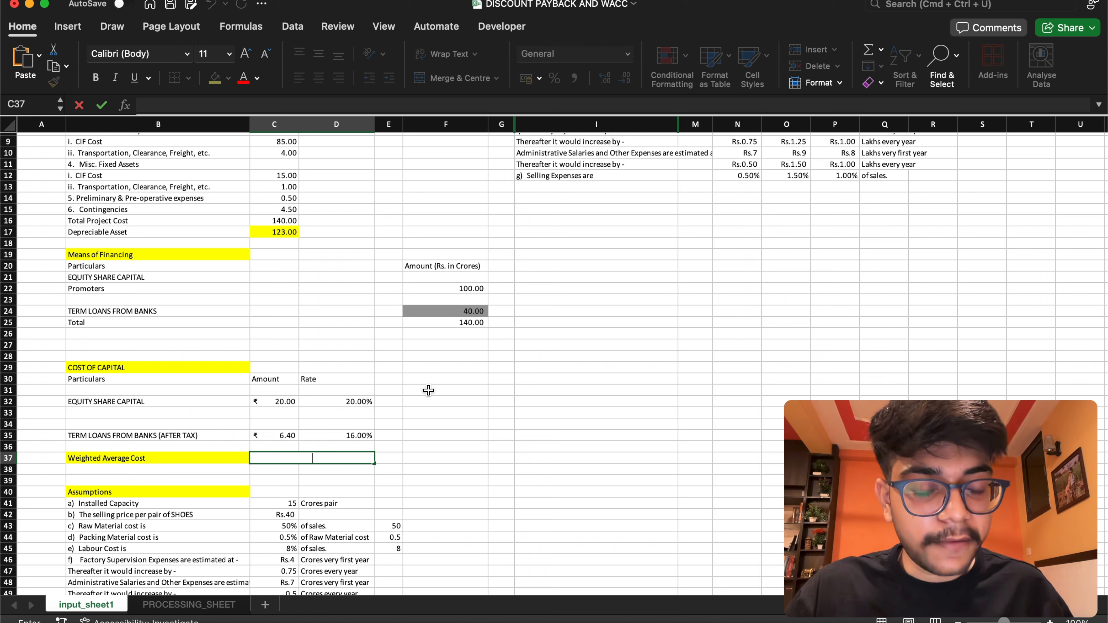
{"action": "left_click", "coordinate": [324, 455]}
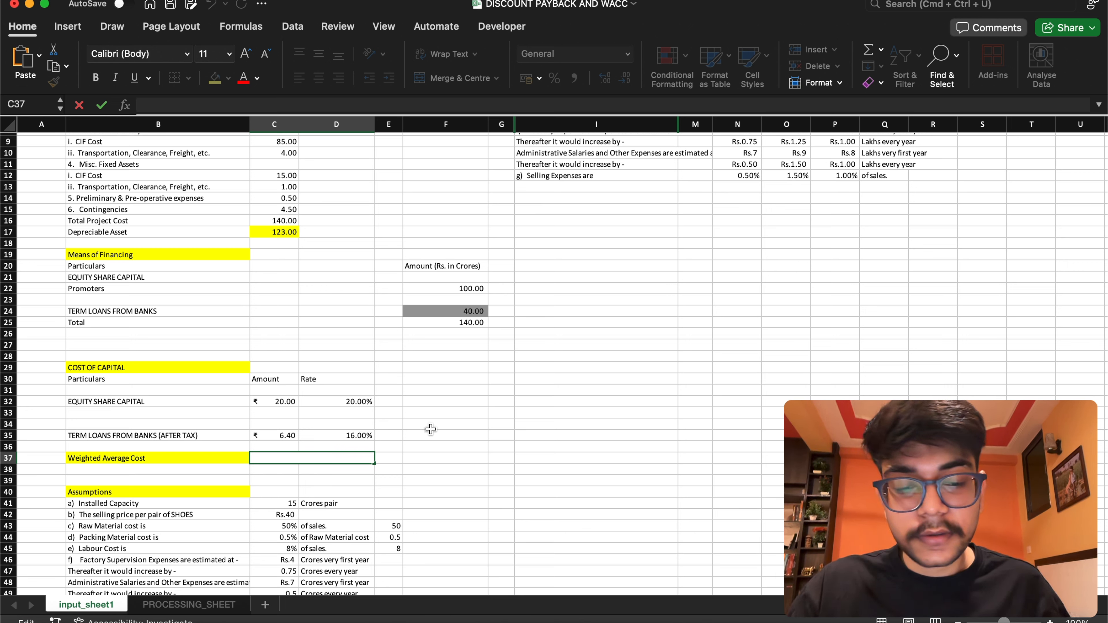
{"action": "type", "text": "="}
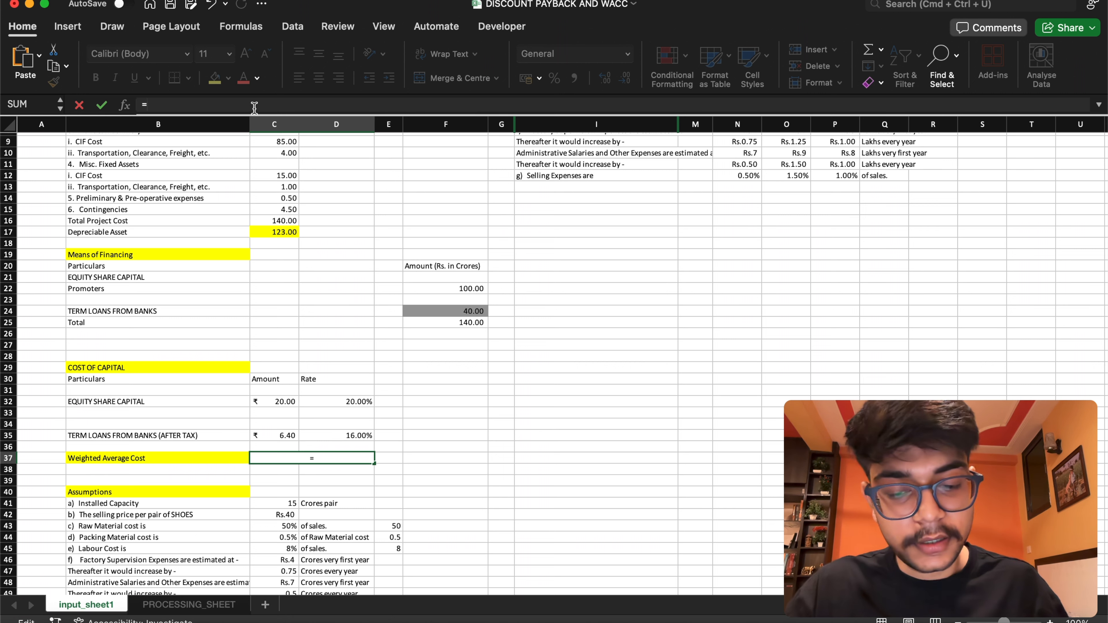
{"action": "type", "text": "("}
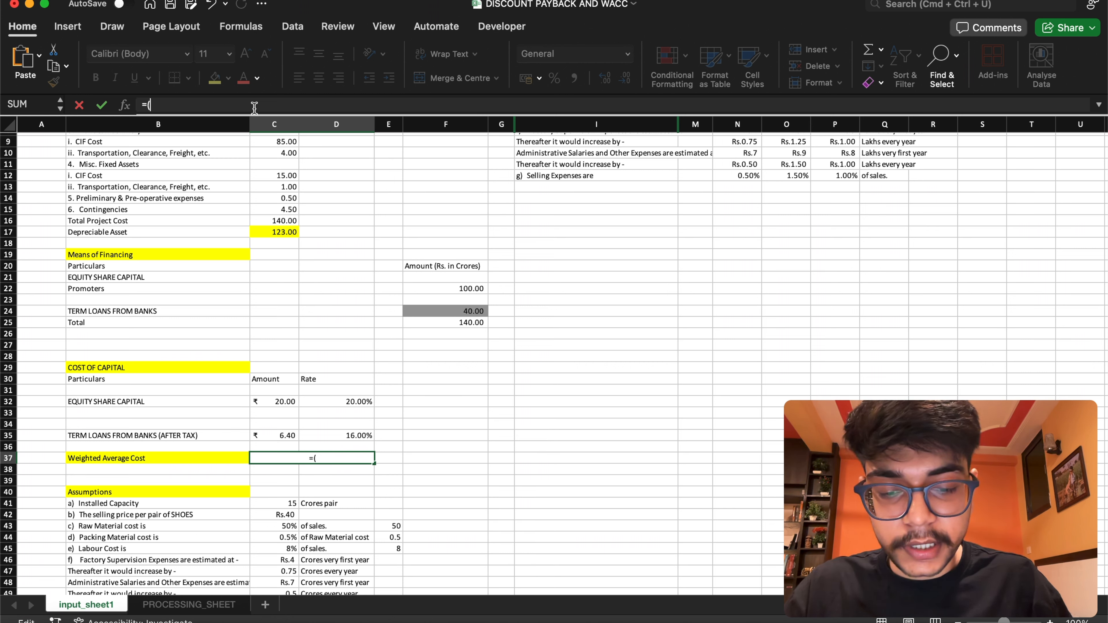
{"action": "type", "text": "cos"}
{"action": "key", "text": "Down"}
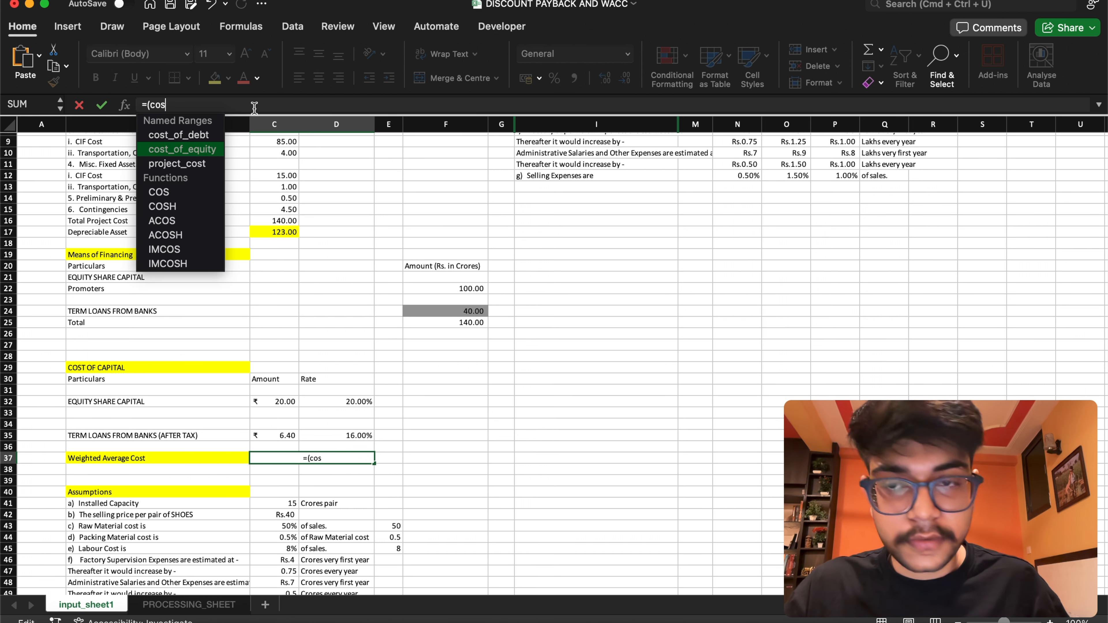
{"action": "key", "text": "Return"}
{"action": "key", "text": "Return"}
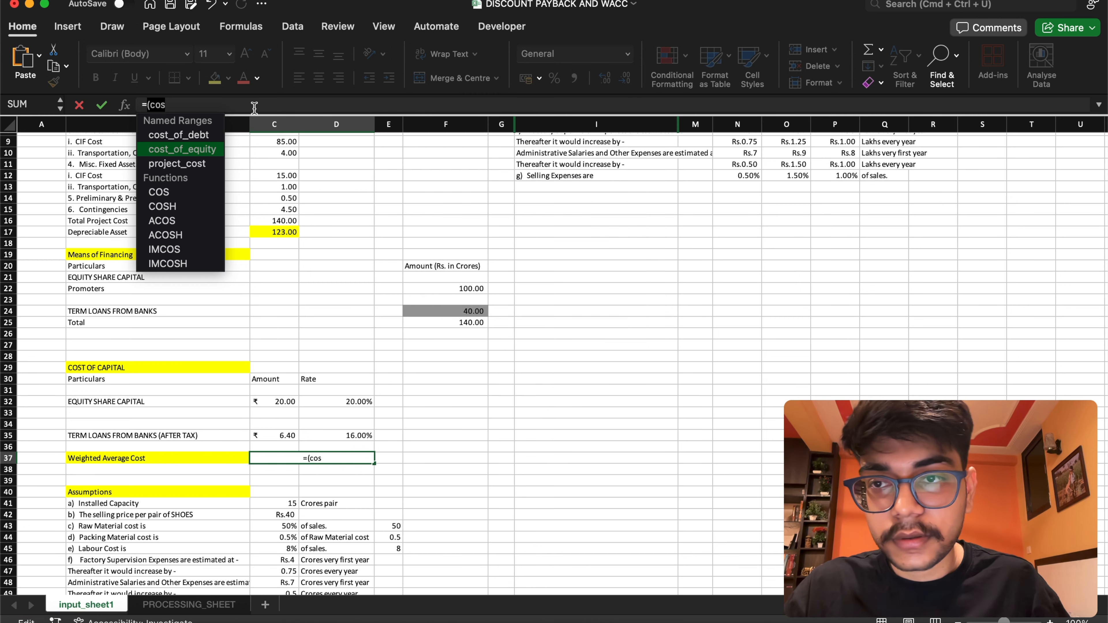
{"action": "key", "text": "Tab"}
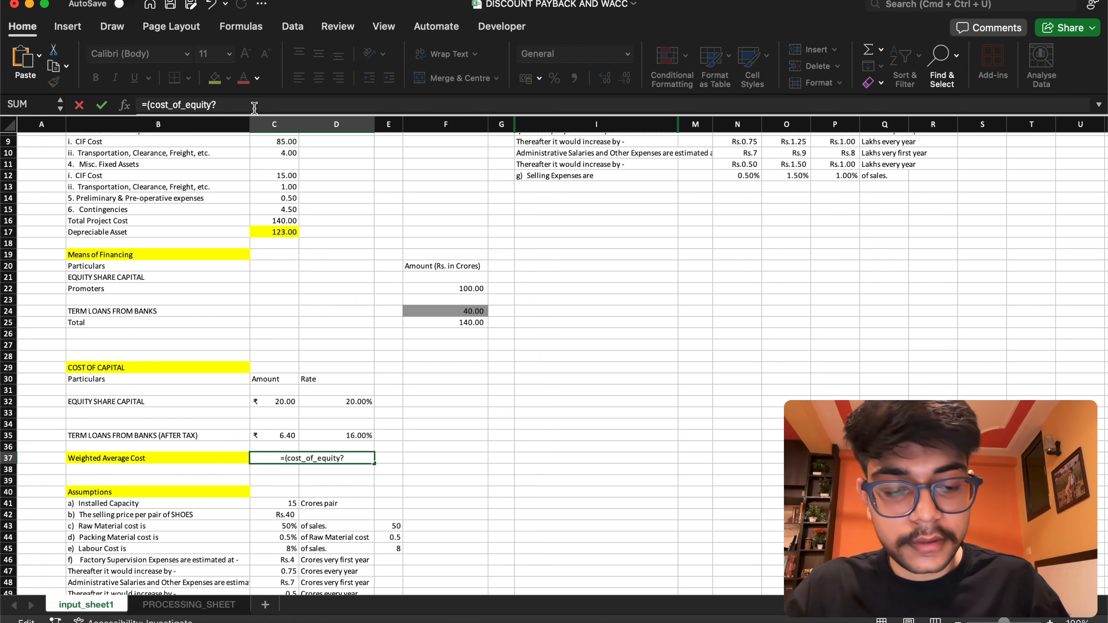
{"action": "type", "text": "/"}
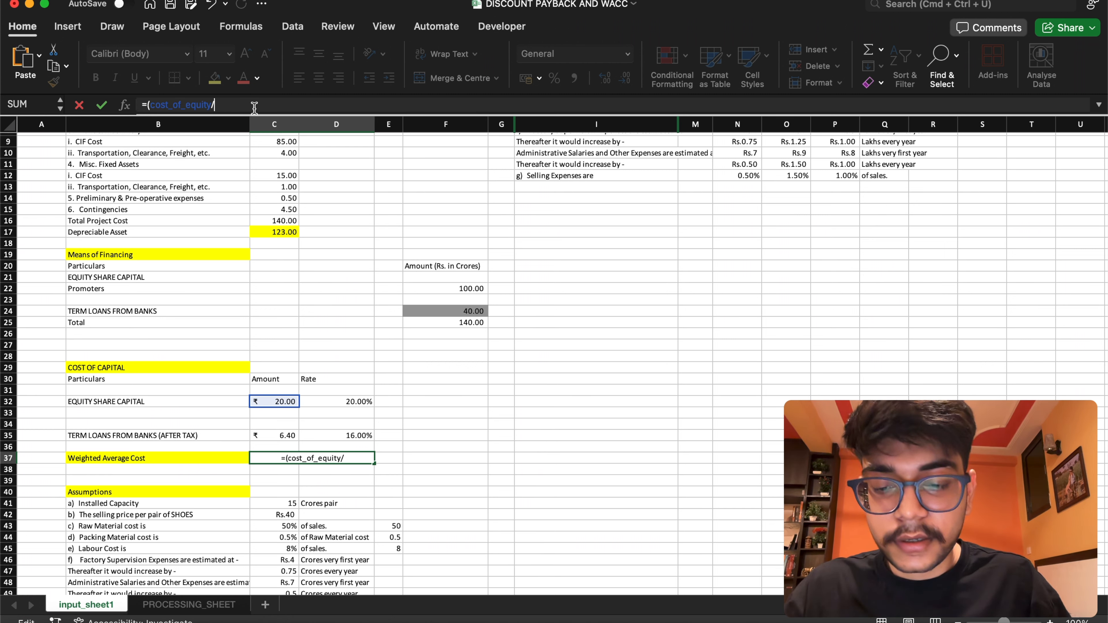
{"action": "type", "text": "pro"}
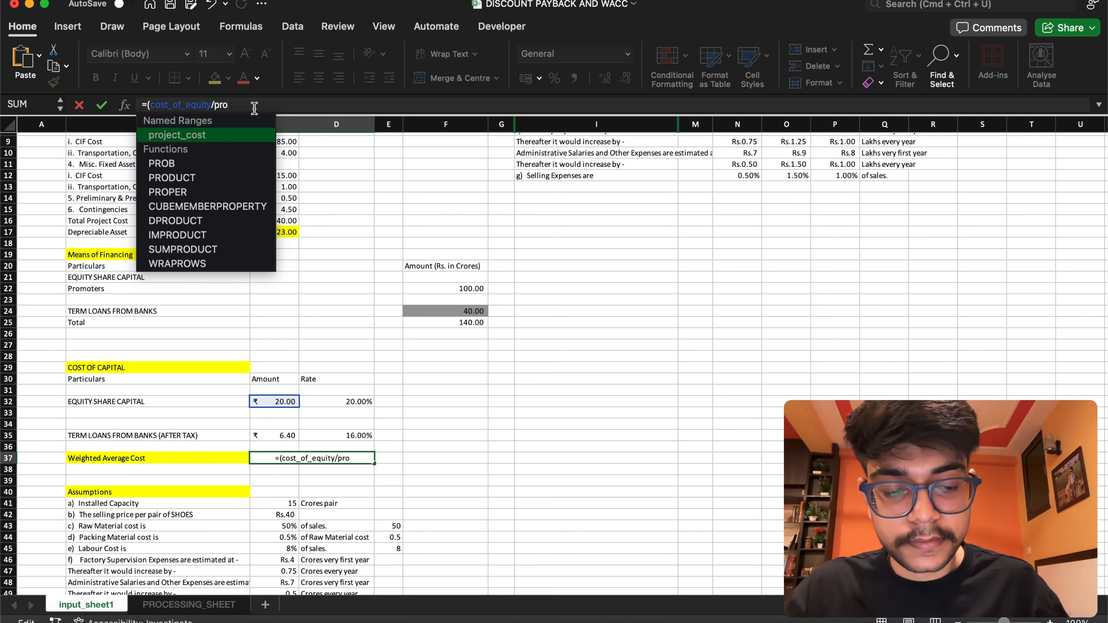
{"action": "type", "text": "ject_cost"}
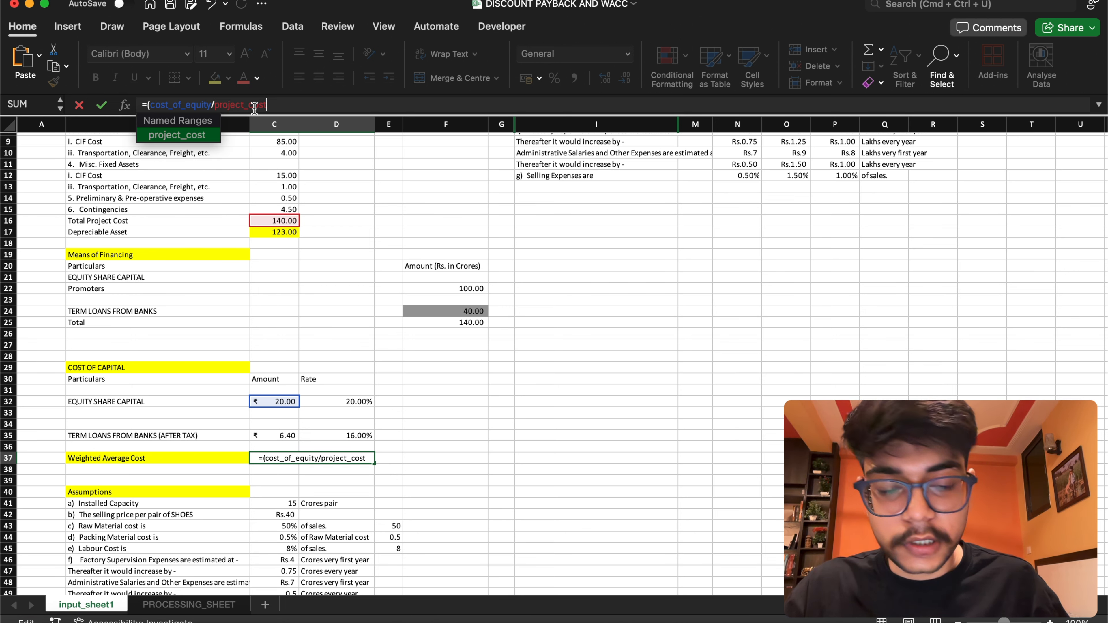
{"action": "type", "text": ")"}
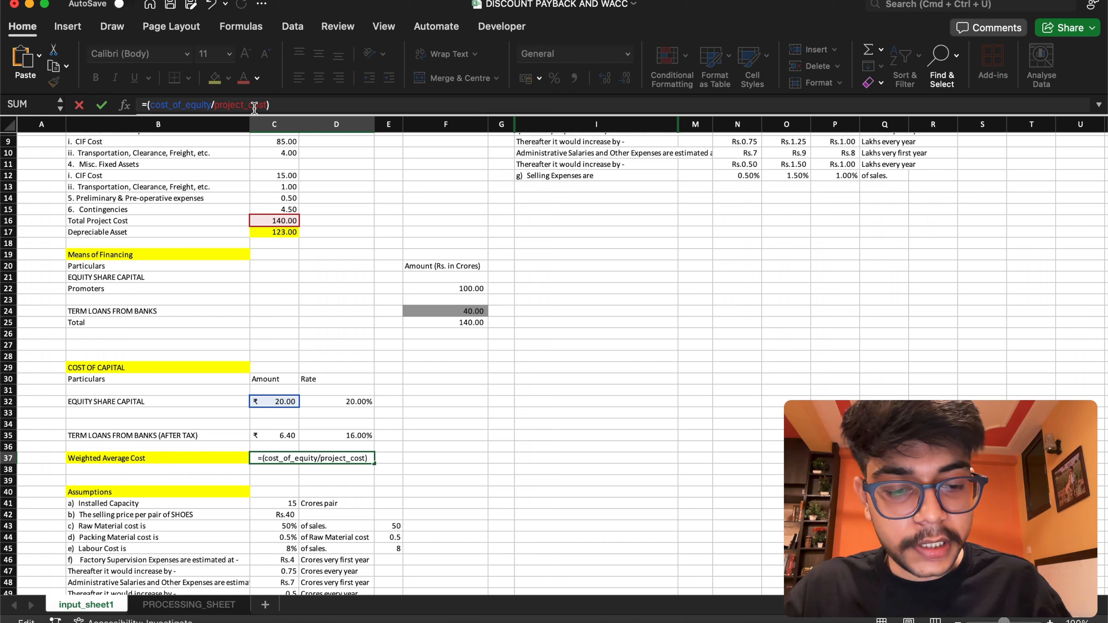
{"action": "type", "text": "+"}
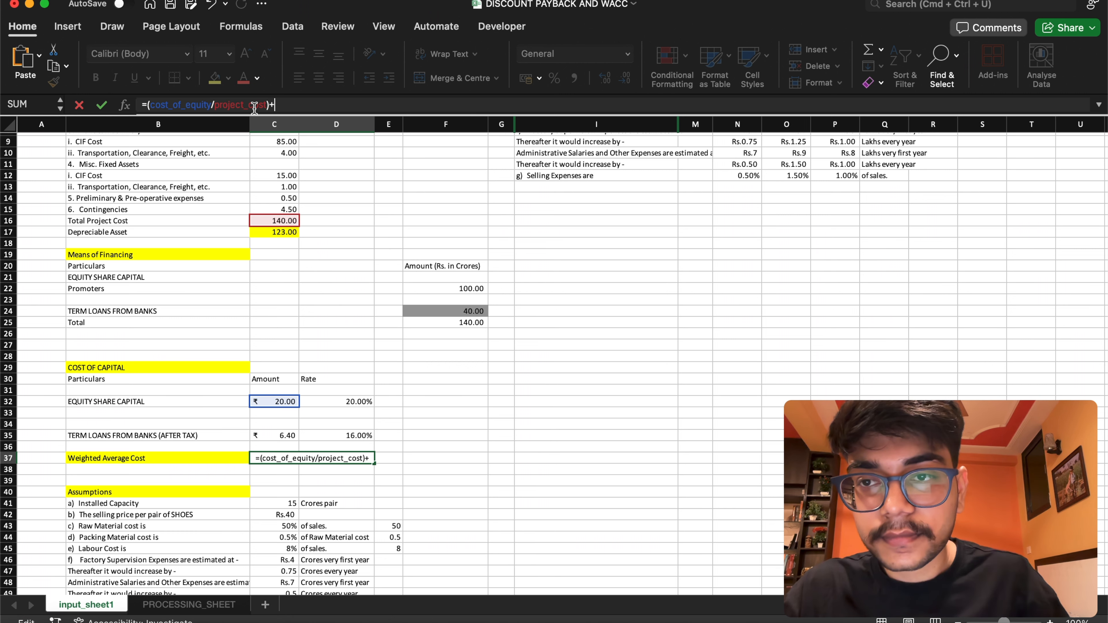
{"action": "type", "text": "cos"}
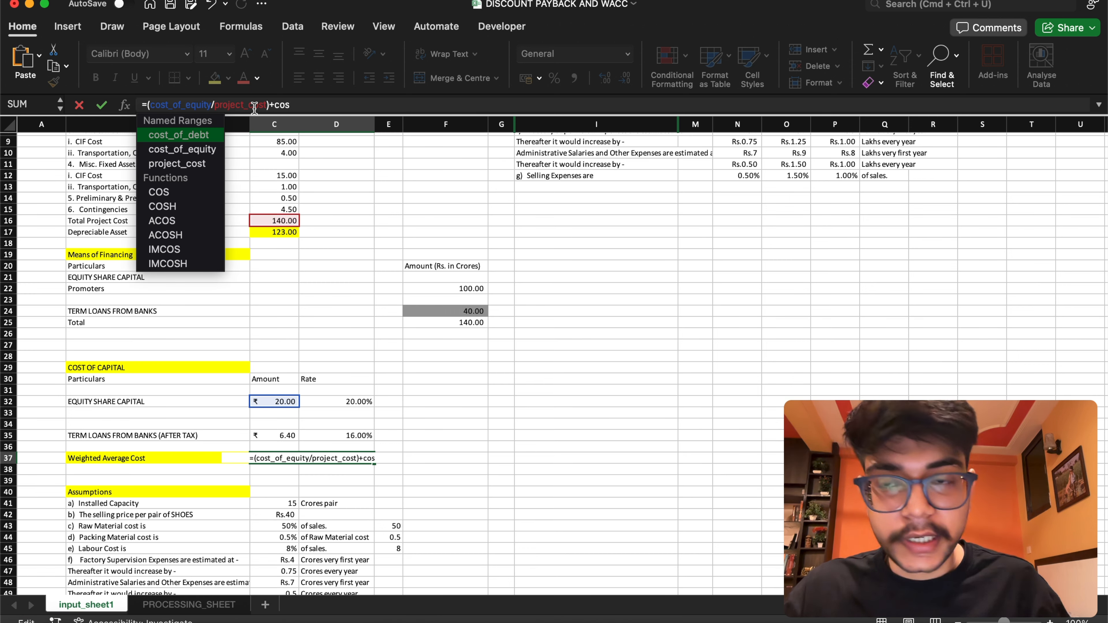
{"action": "type", "text": "t_of_debt"}
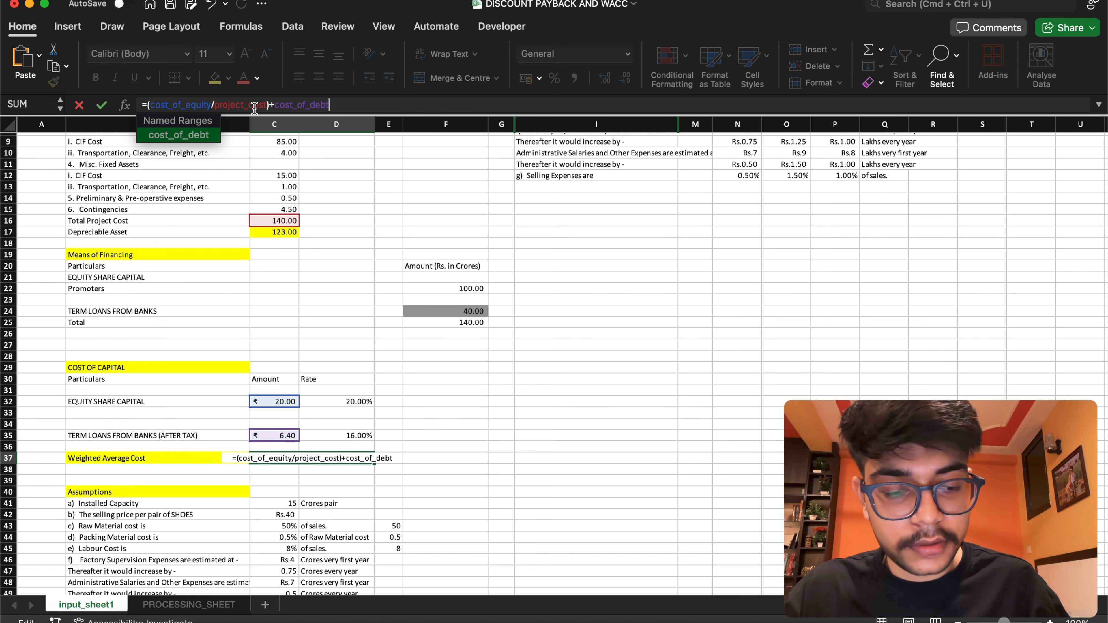
Add the debt term +(cost_of_debt/project_cost) to the Weighted Average Cost formula in C37 and commit it
{"action": "key", "text": "Left"}
{"action": "key", "text": "Left"}
{"action": "key", "text": "Left"}
{"action": "key", "text": "Left"}
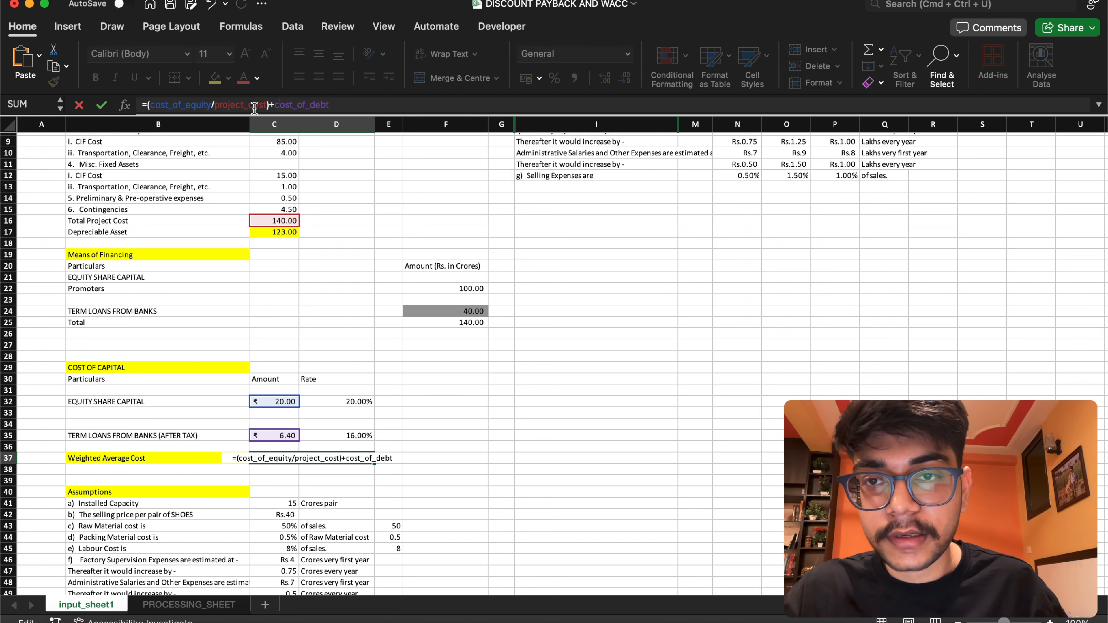
{"action": "type", "text": "("}
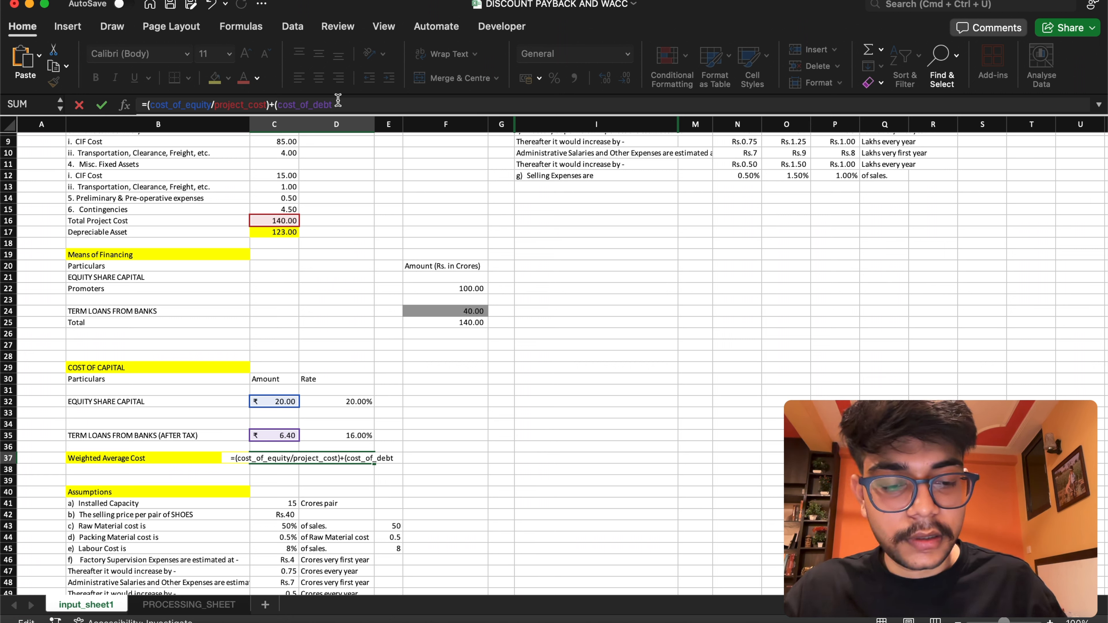
{"action": "type", "text": "/"}
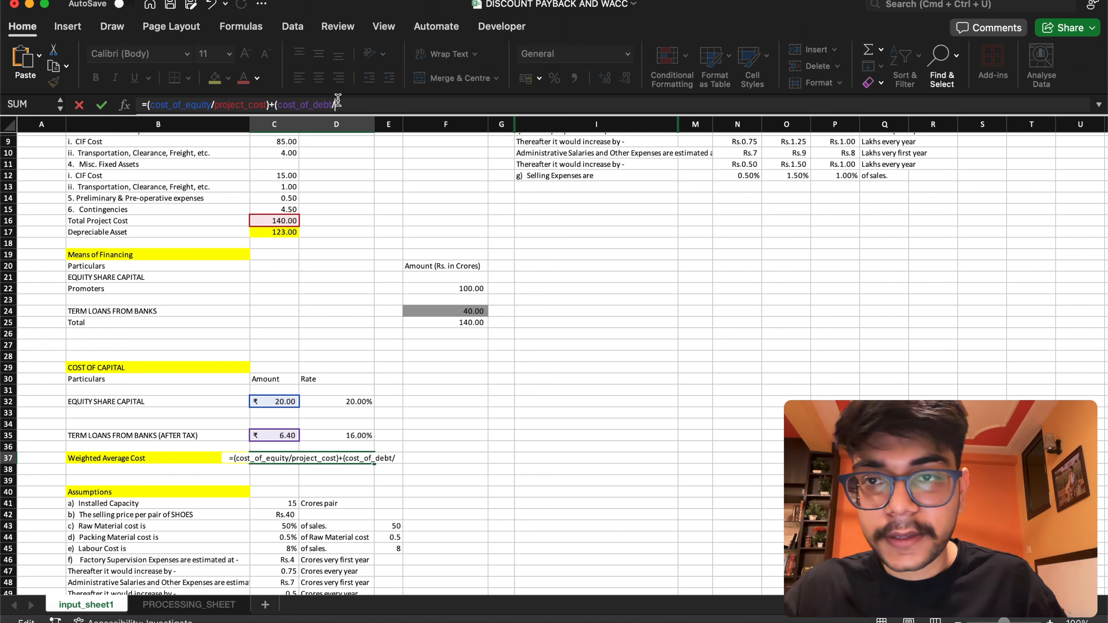
{"action": "type", "text": "pro"}
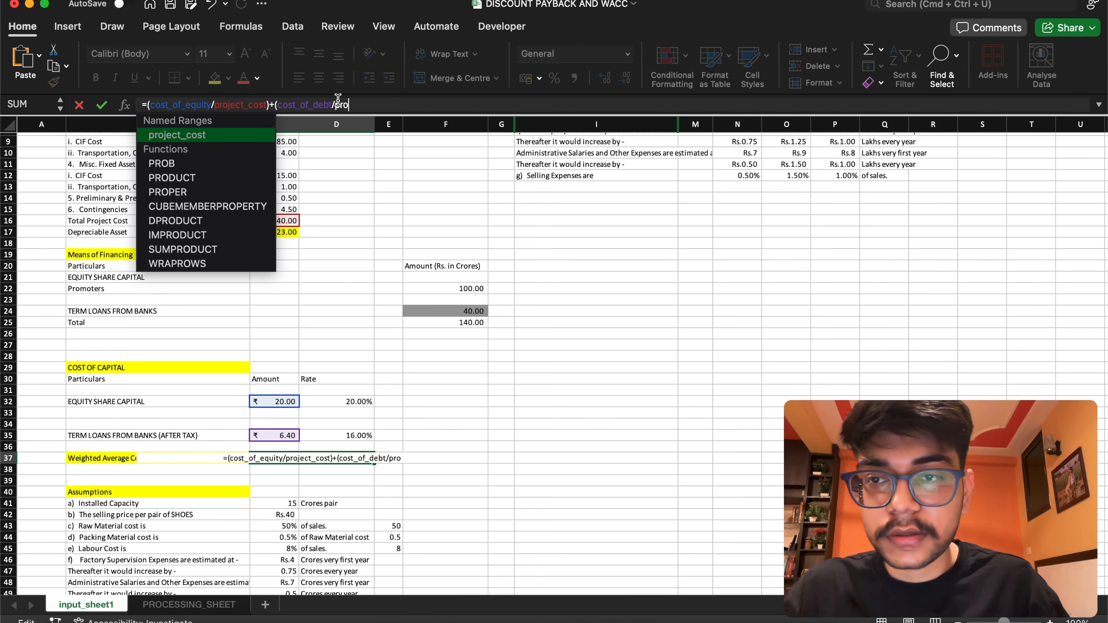
{"action": "type", "text": "ject_cost"}
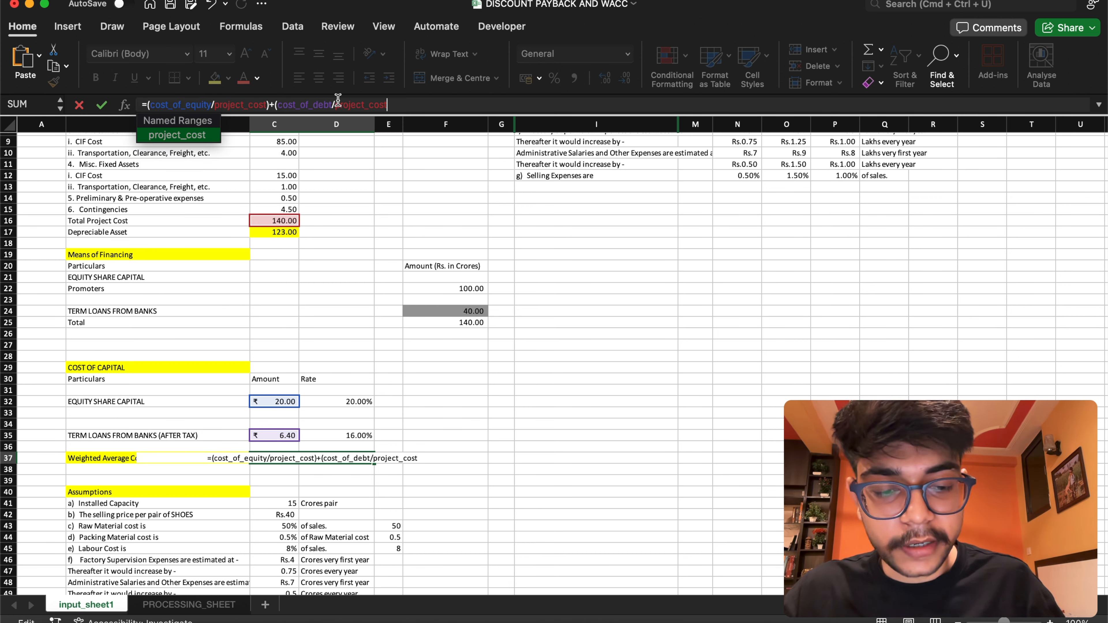
{"action": "type", "text": ")"}
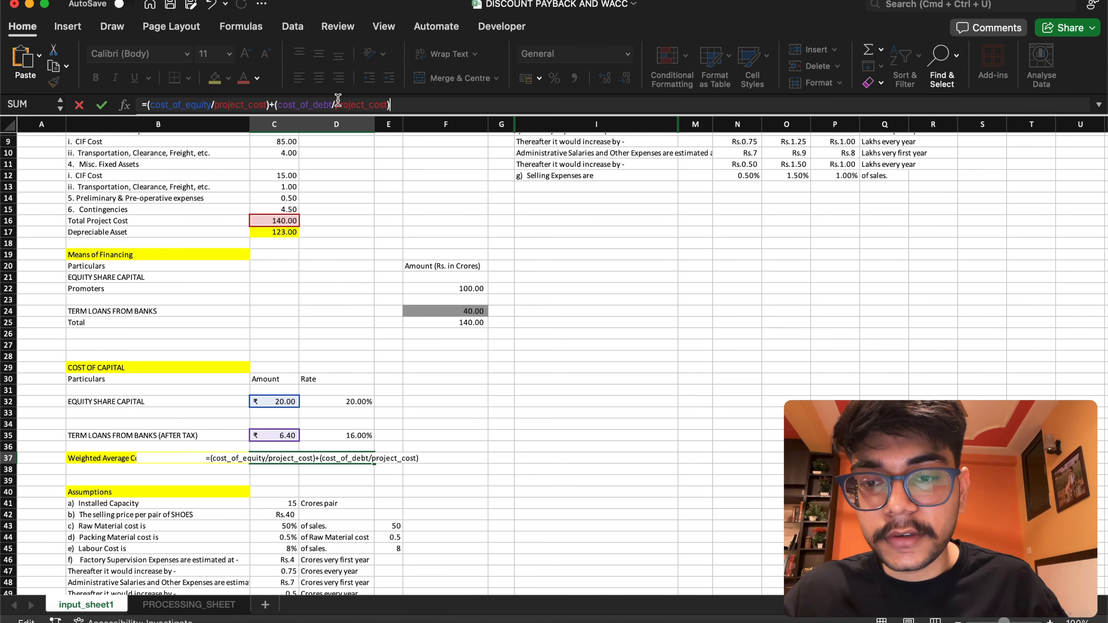
{"action": "key", "text": "Return"}
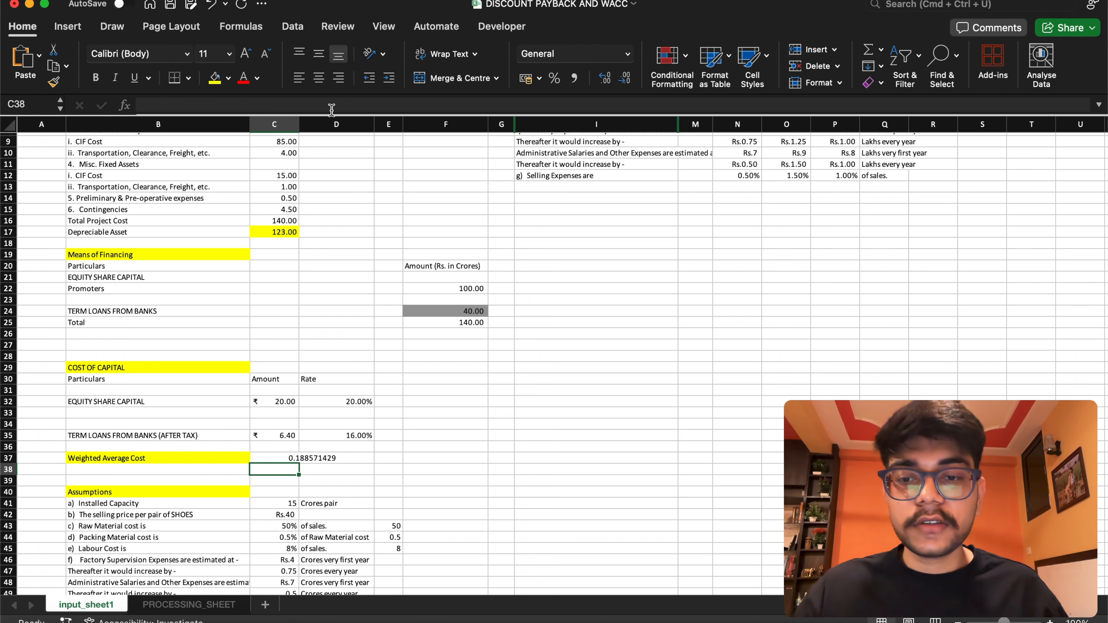
Fill the Weighted Average Cost result cell C37 with red
{"action": "left_click", "coordinate": [353, 458]}
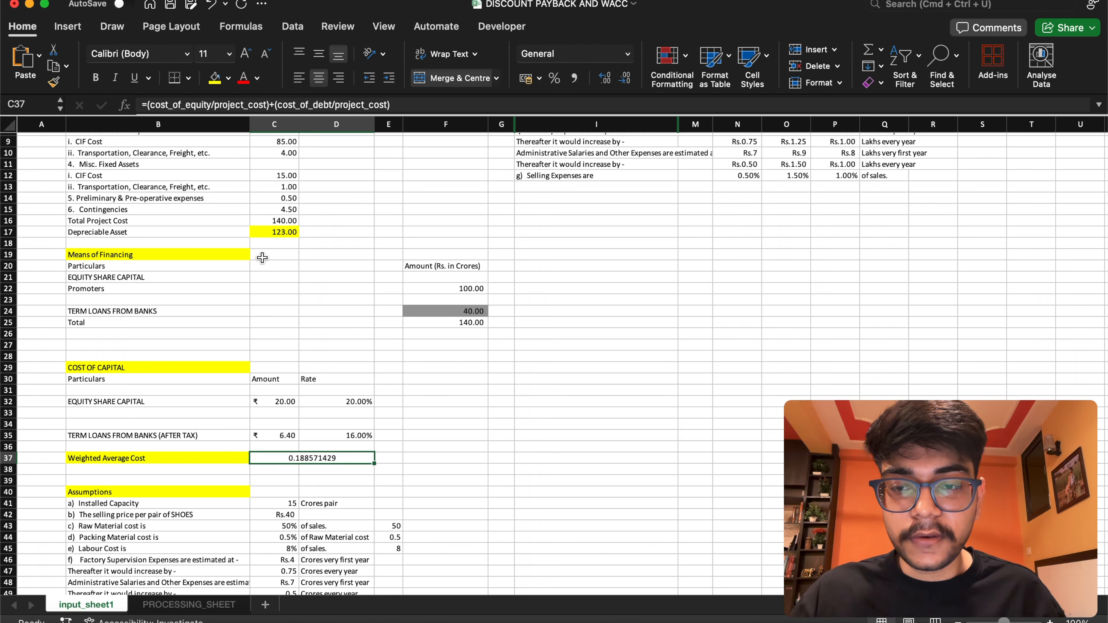
{"action": "left_click", "coordinate": [229, 77]}
{"action": "left_click", "coordinate": [232, 248]}
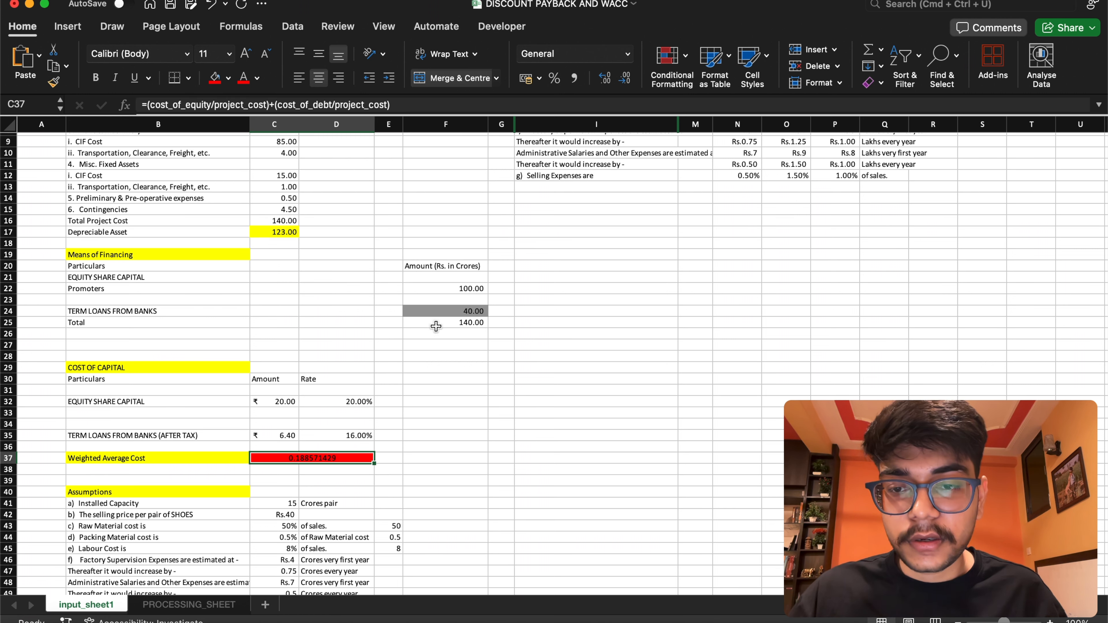
{"action": "left_click", "coordinate": [451, 413]}
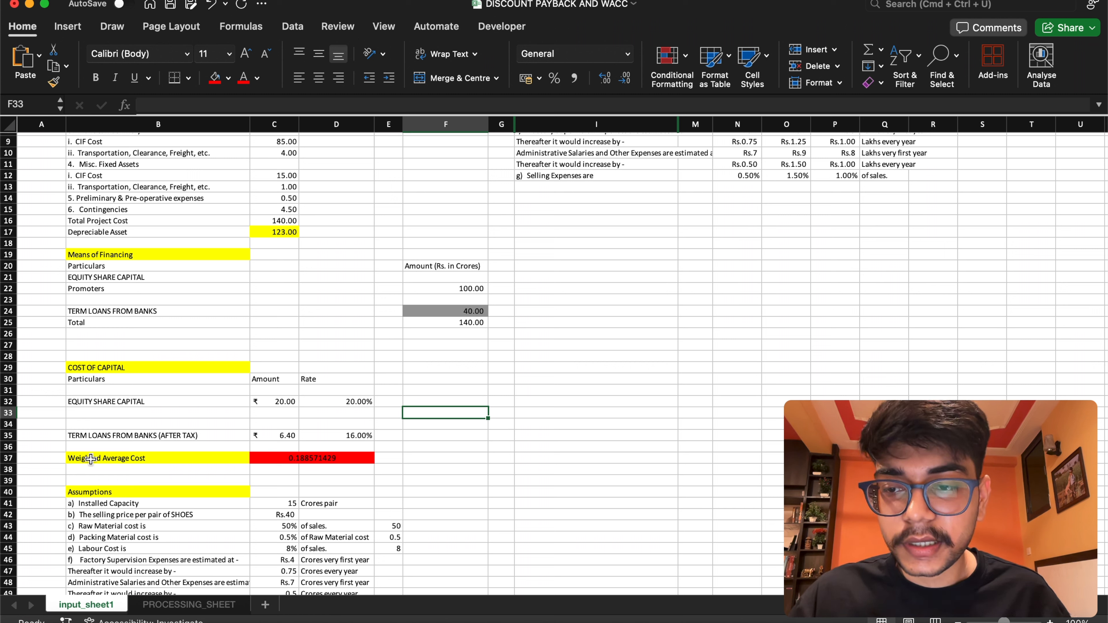
Apply a thick box border around the Weighted Average Cost label and its result, cells B37 to D37
{"action": "left_click_drag", "start_coordinate": [70, 456], "coordinate": [338, 458]}
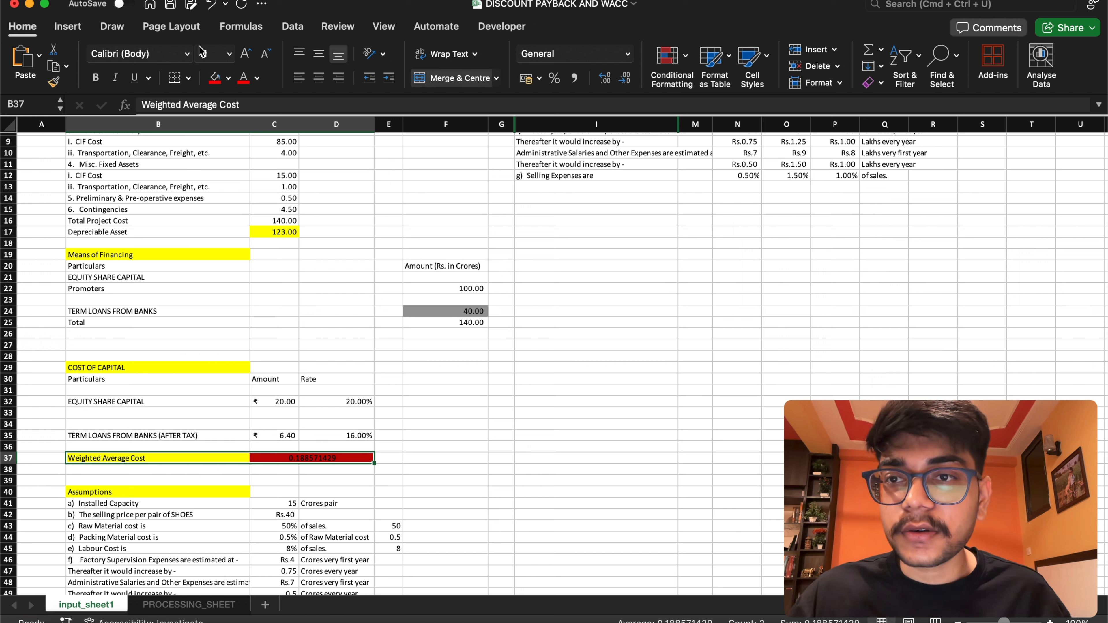
{"action": "left_click", "coordinate": [189, 80]}
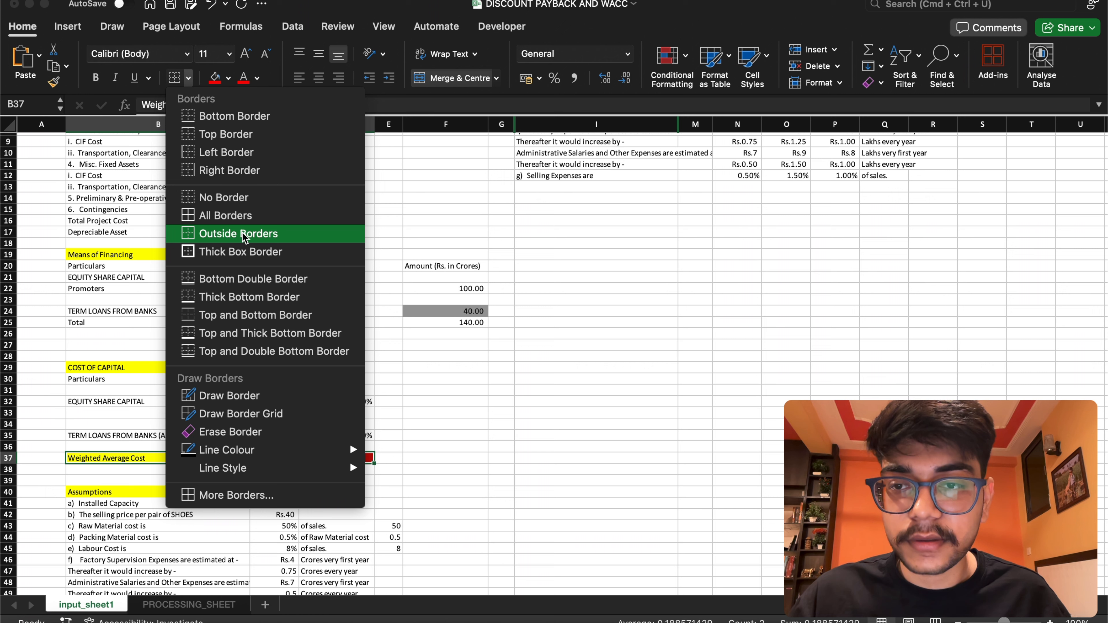
{"action": "left_click", "coordinate": [243, 252]}
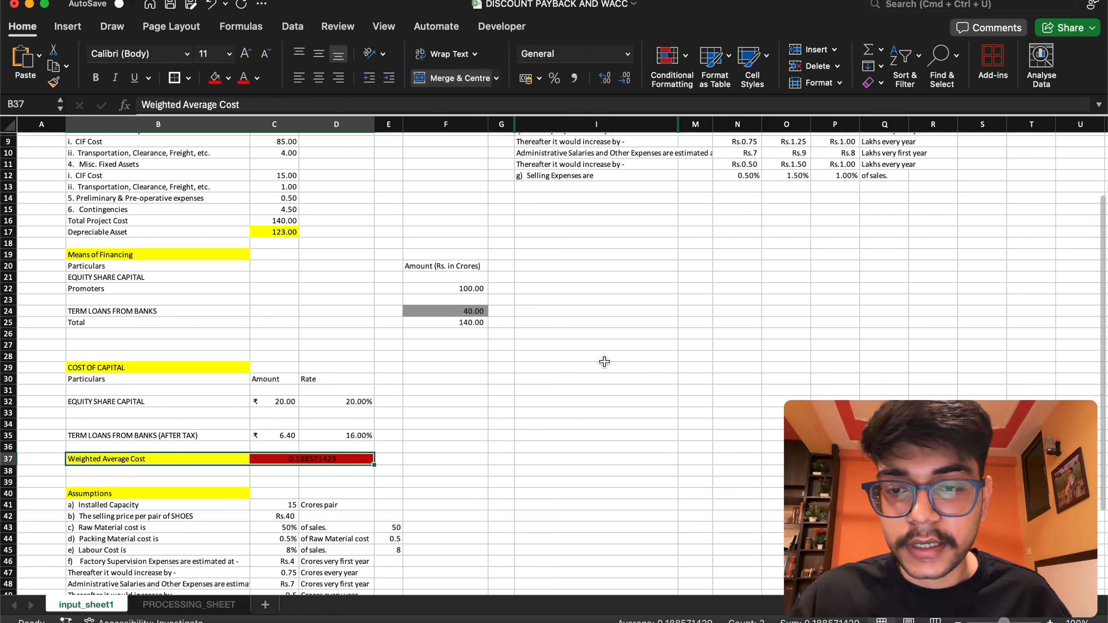
{"action": "left_click", "coordinate": [689, 344]}
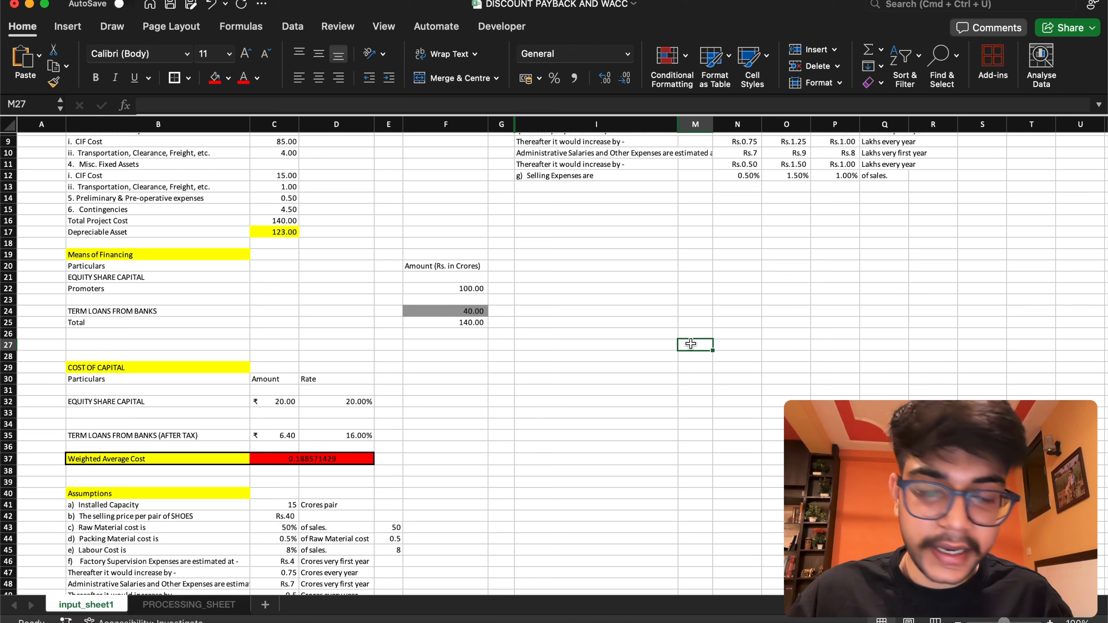
Name the Installed Capacity value cell C41 in the Assumptions section installed_cap
{"action": "scroll", "coordinate": [690, 344], "scroll_direction": "up", "scroll_amount": 5}
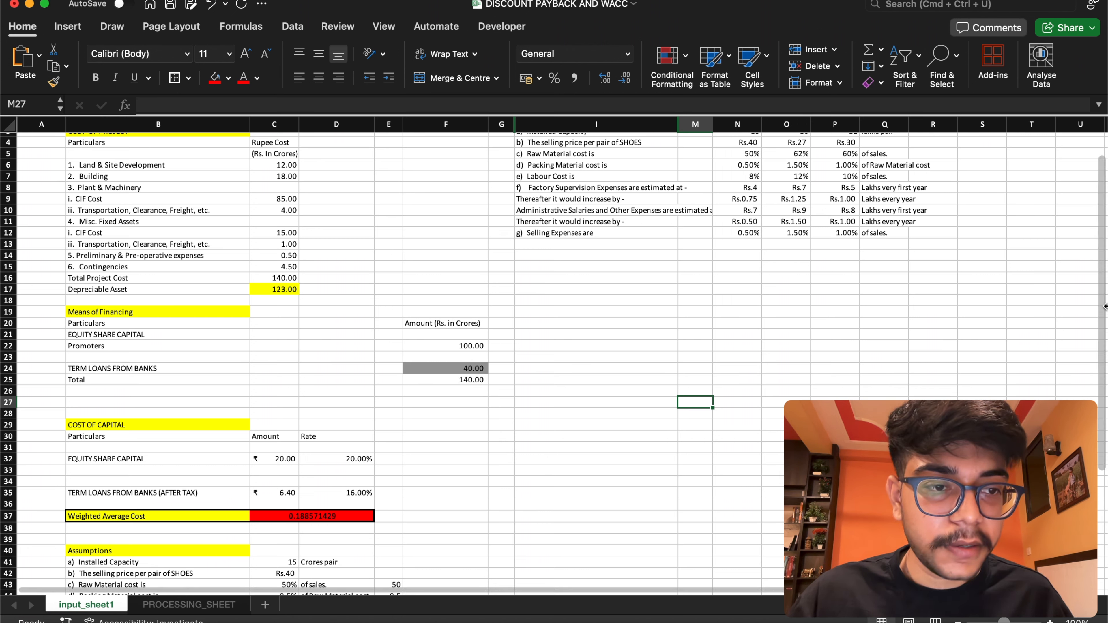
{"action": "scroll", "coordinate": [1102, 304], "scroll_direction": "down", "scroll_amount": 5}
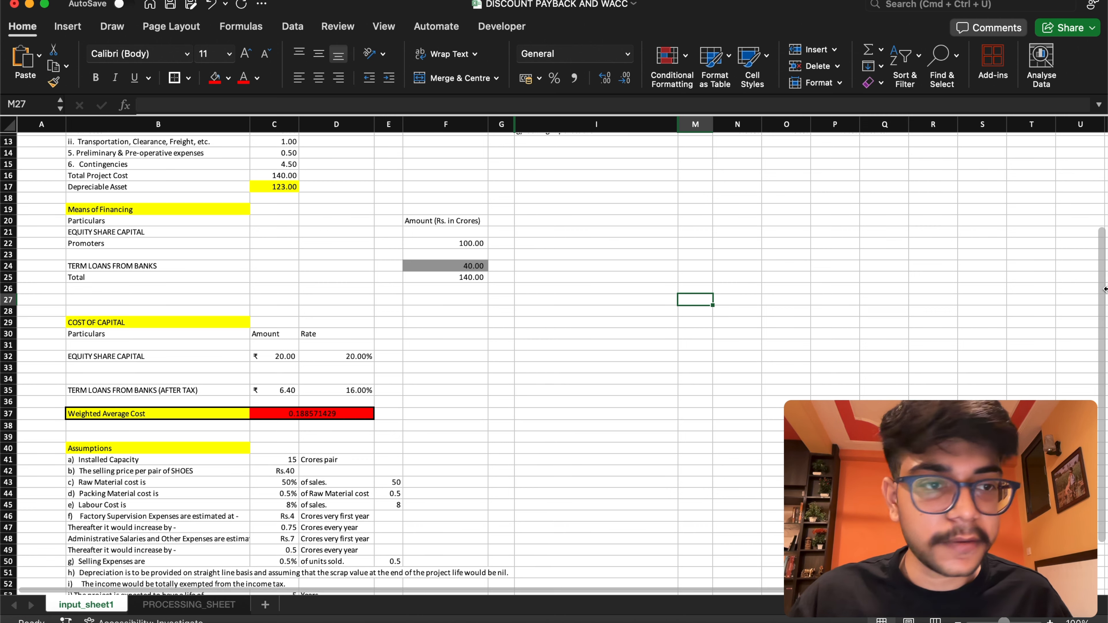
{"action": "left_click_drag", "start_coordinate": [1104, 288], "coordinate": [1105, 337]}
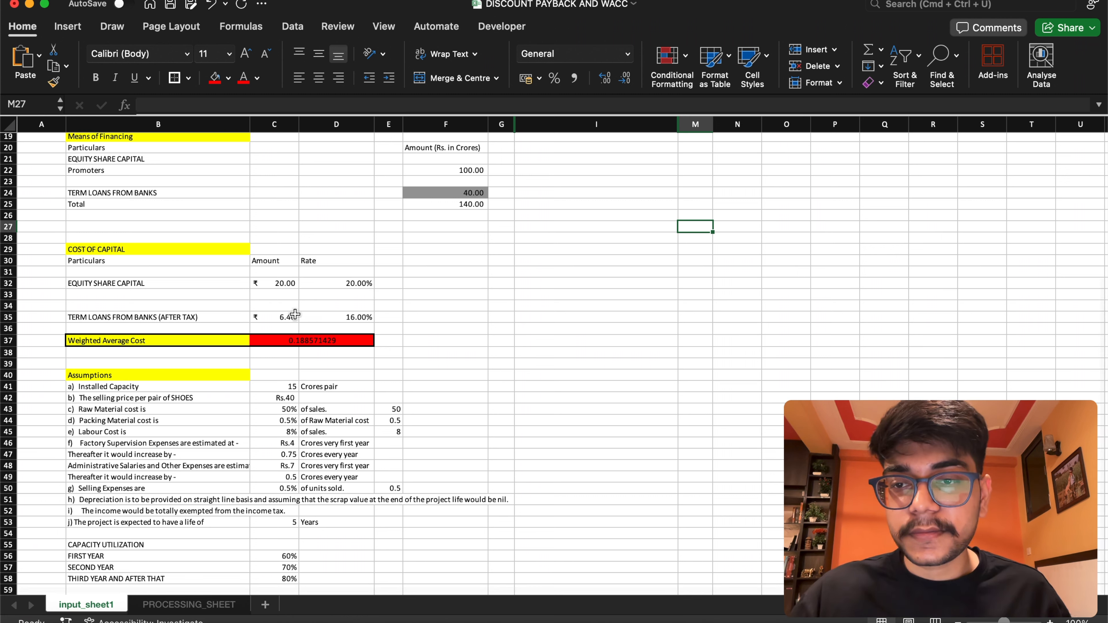
{"action": "left_click", "coordinate": [272, 312]}
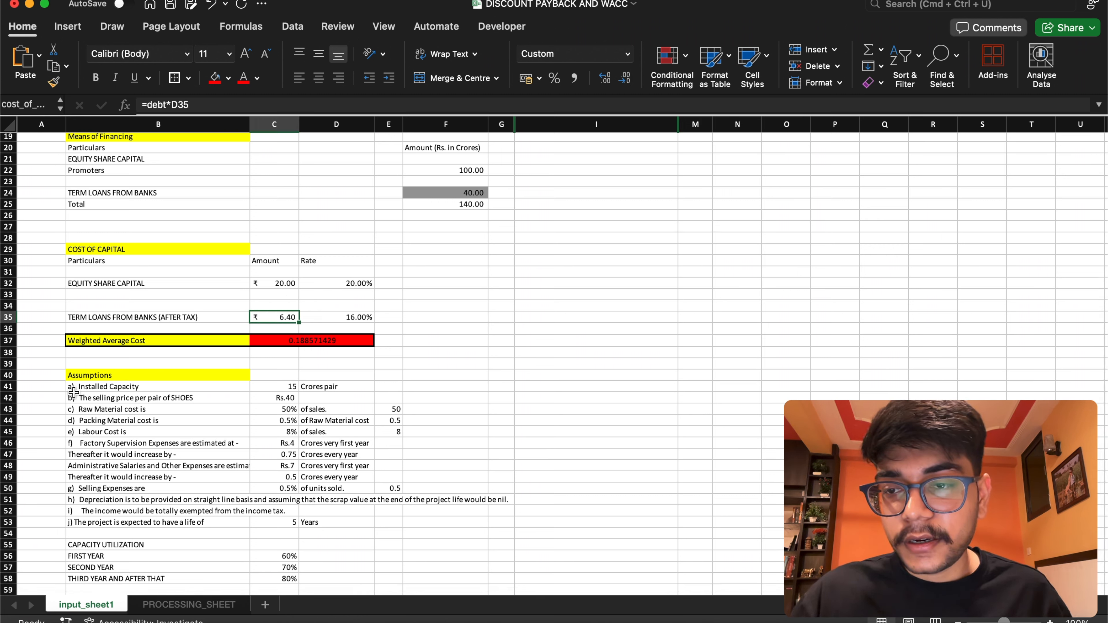
{"action": "left_click", "coordinate": [281, 387]}
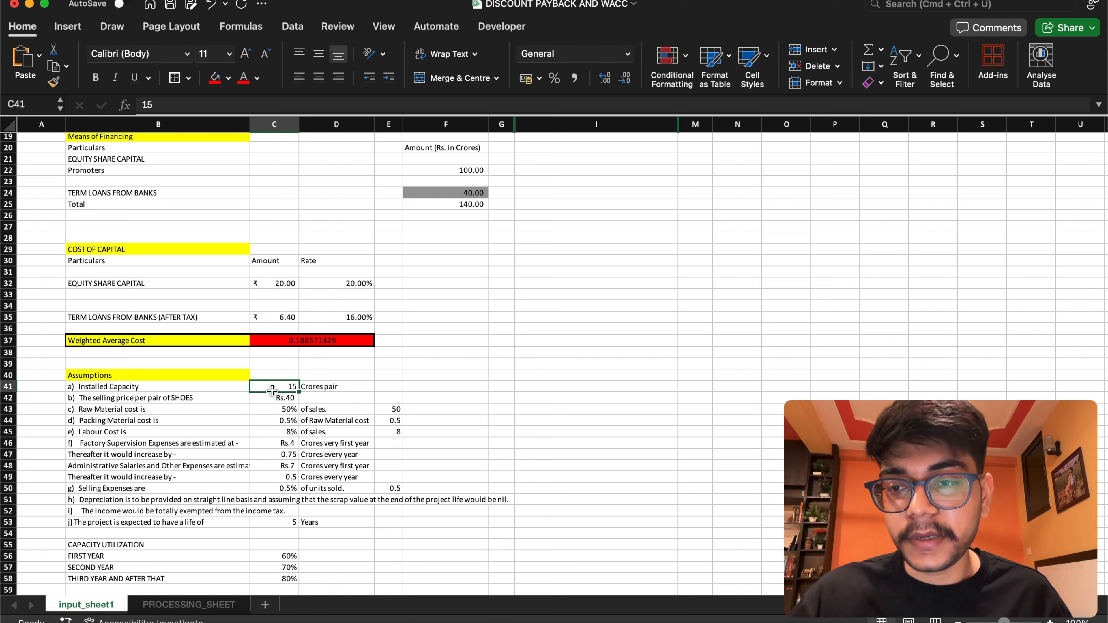
{"action": "left_click", "coordinate": [40, 109]}
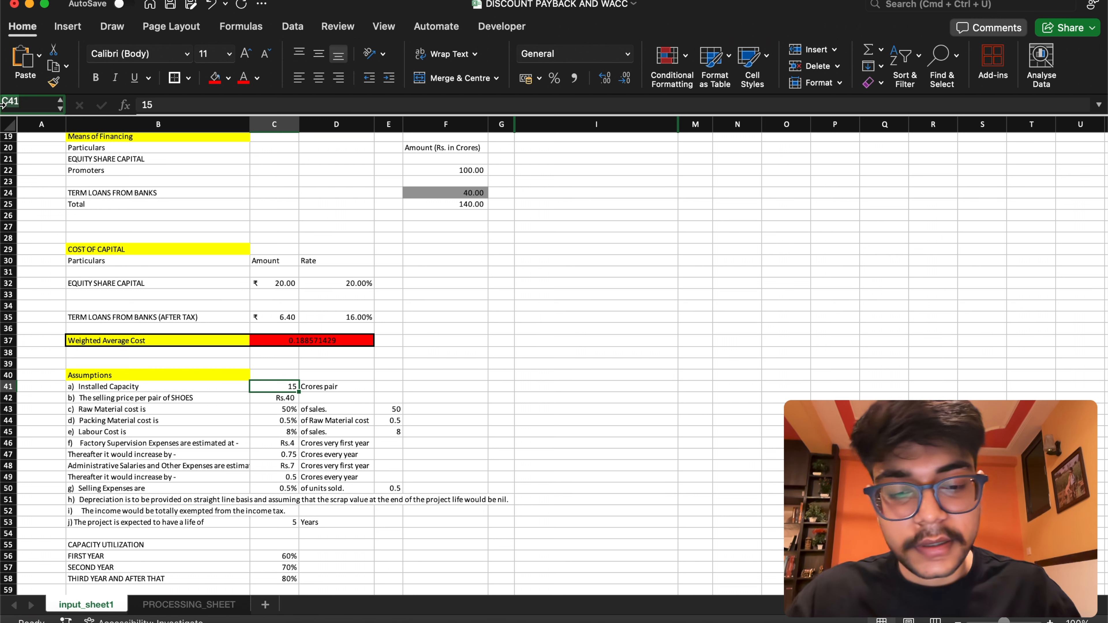
{"action": "type", "text": "insta"}
{"action": "type", "text": "lled"}
{"action": "type", "text": "_"}
{"action": "type", "text": "cap"}
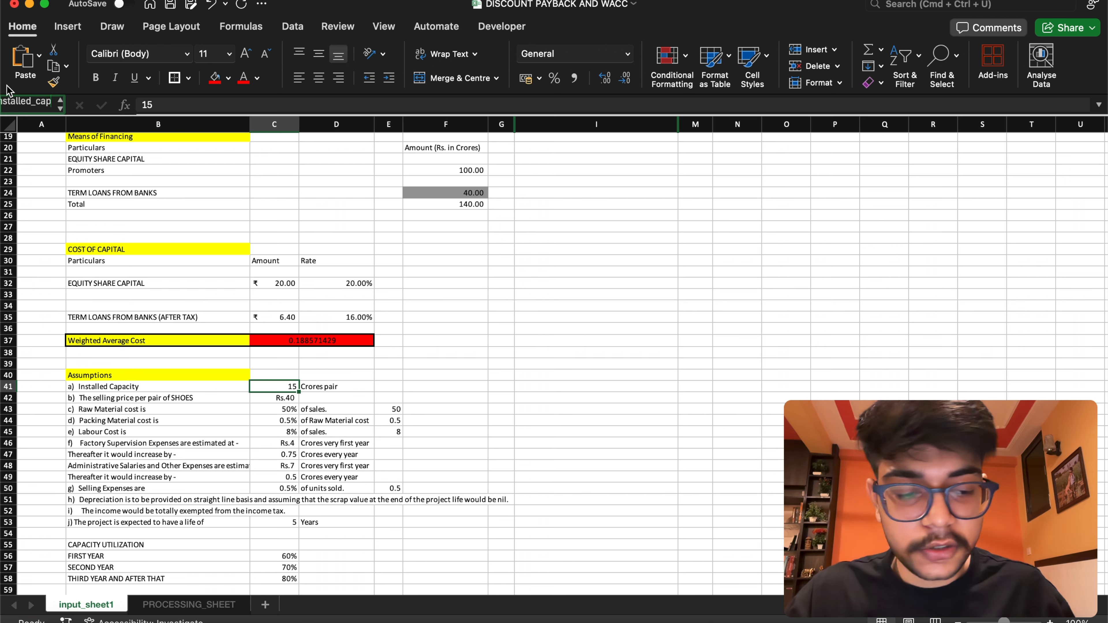
{"action": "key", "text": "Return"}
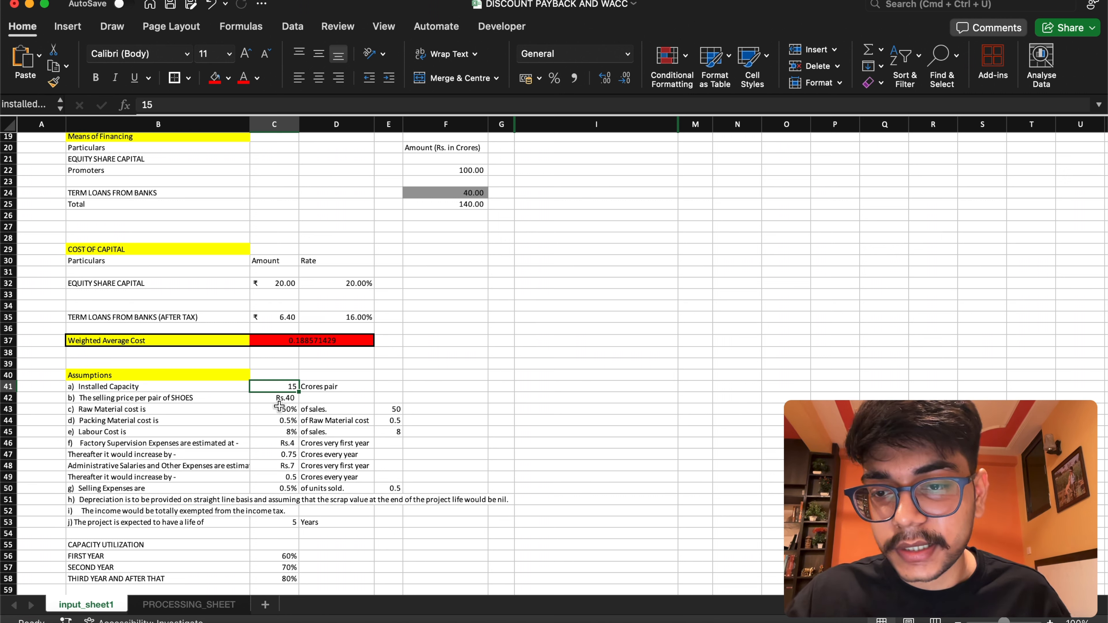
Name the selling price per pair of shoes cell C42 selling_price
{"action": "left_click", "coordinate": [280, 398]}
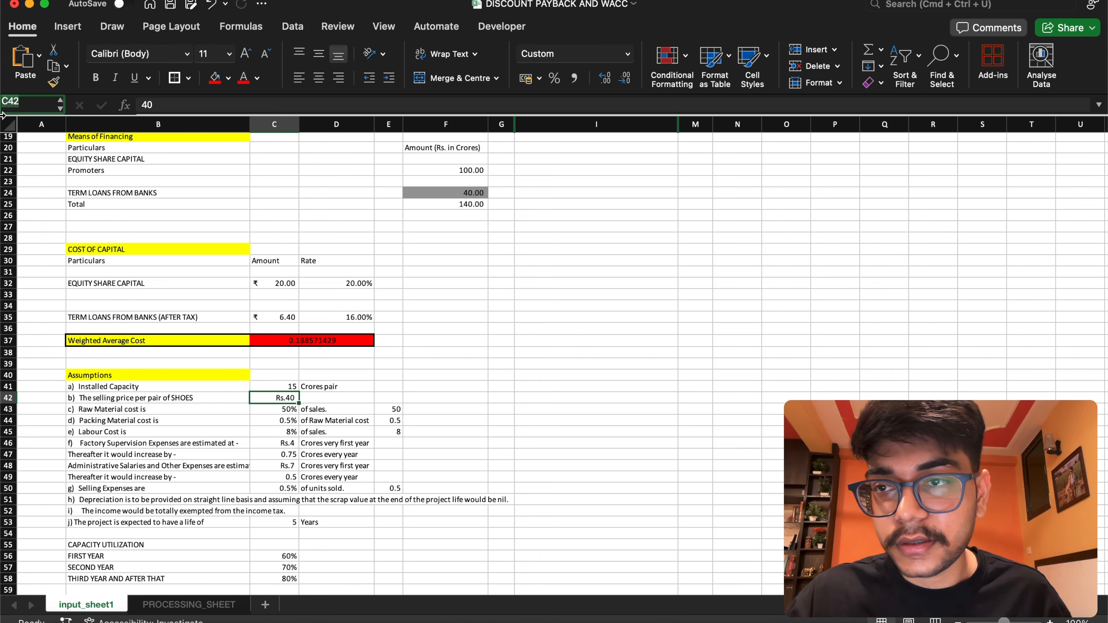
{"action": "left_click", "coordinate": [18, 102]}
{"action": "type", "text": "S"}
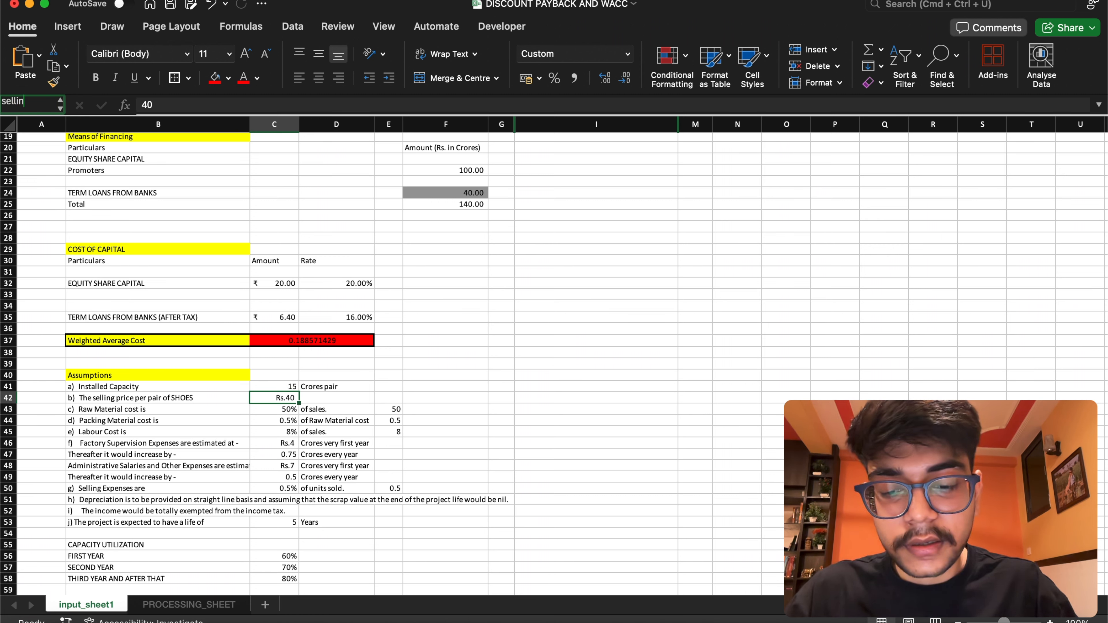
{"action": "type", "text": "elling_pricw"}
{"action": "key", "text": "BackSpace"}
{"action": "type", "text": "e"}
{"action": "key", "text": "Return"}
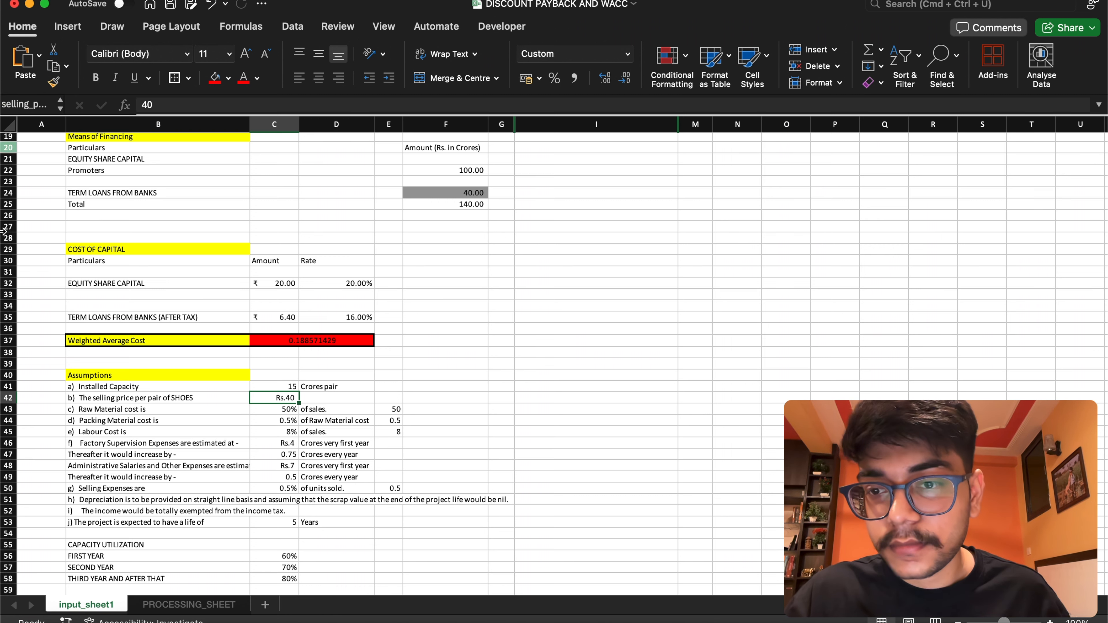
Name the Raw Material cost percentage cell C43 raw_mat_cost
{"action": "left_click", "coordinate": [273, 411]}
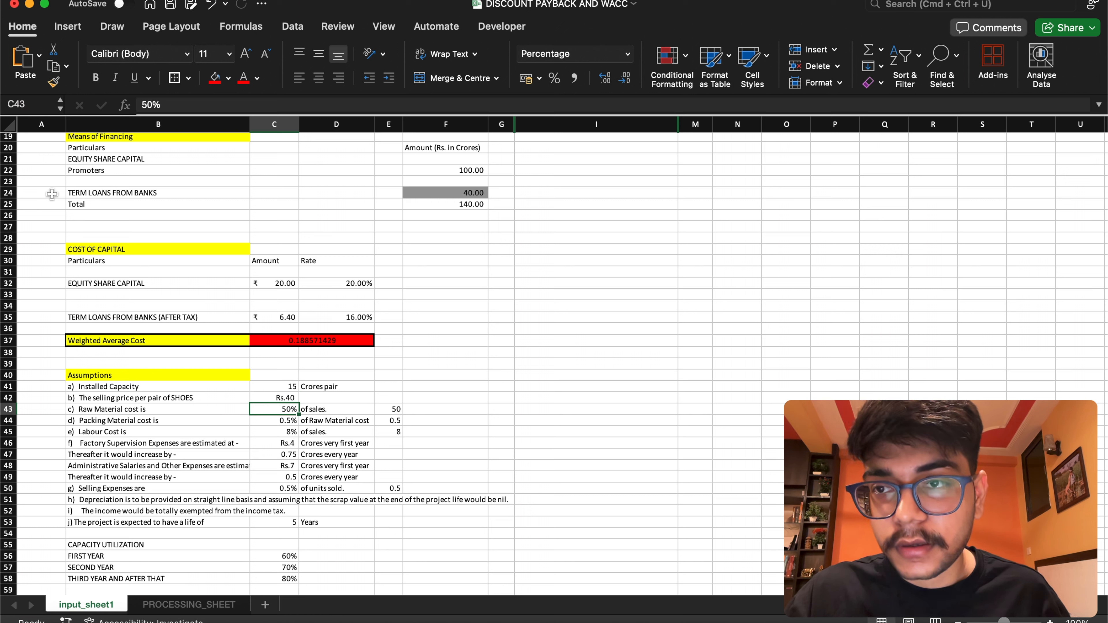
{"action": "key", "text": "BackSpace"}
{"action": "type", "text": "raw_m"}
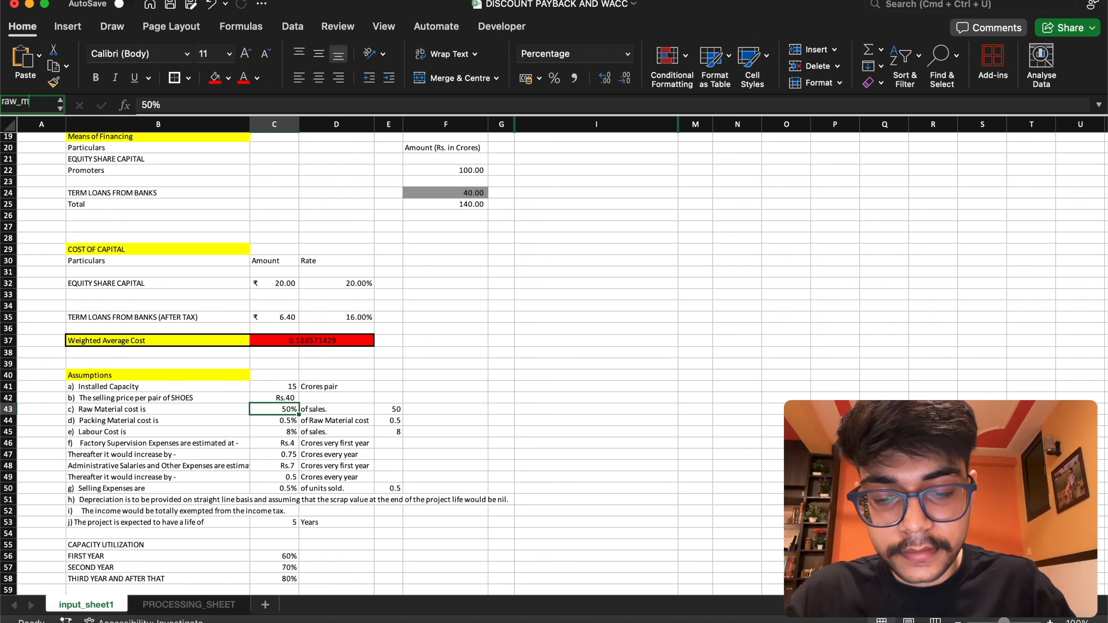
{"action": "type", "text": "at_cost"}
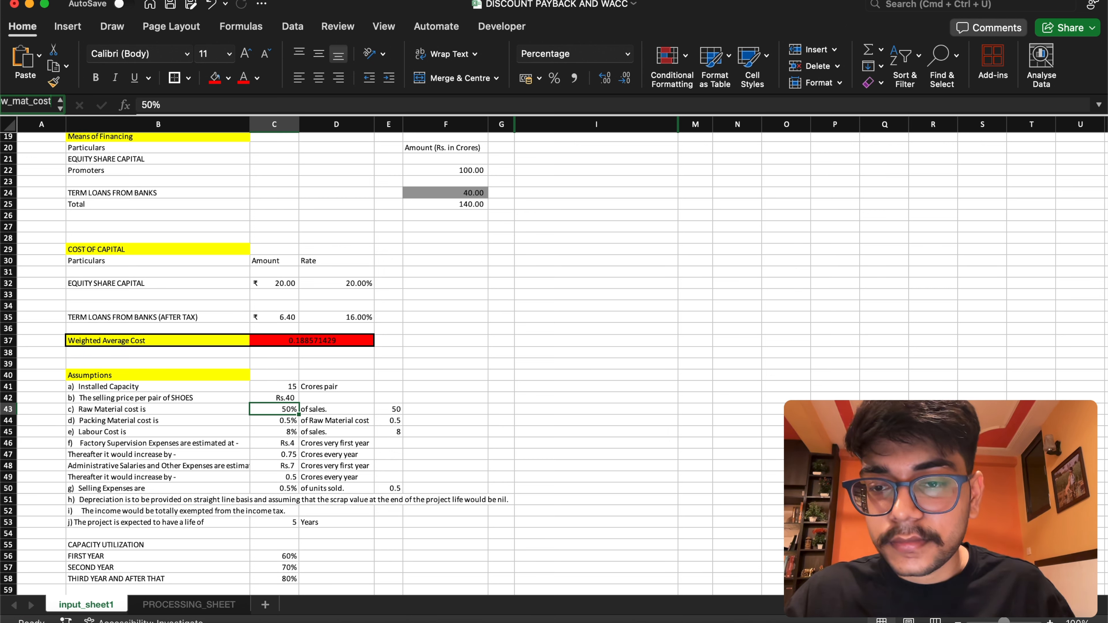
{"action": "key", "text": "Return"}
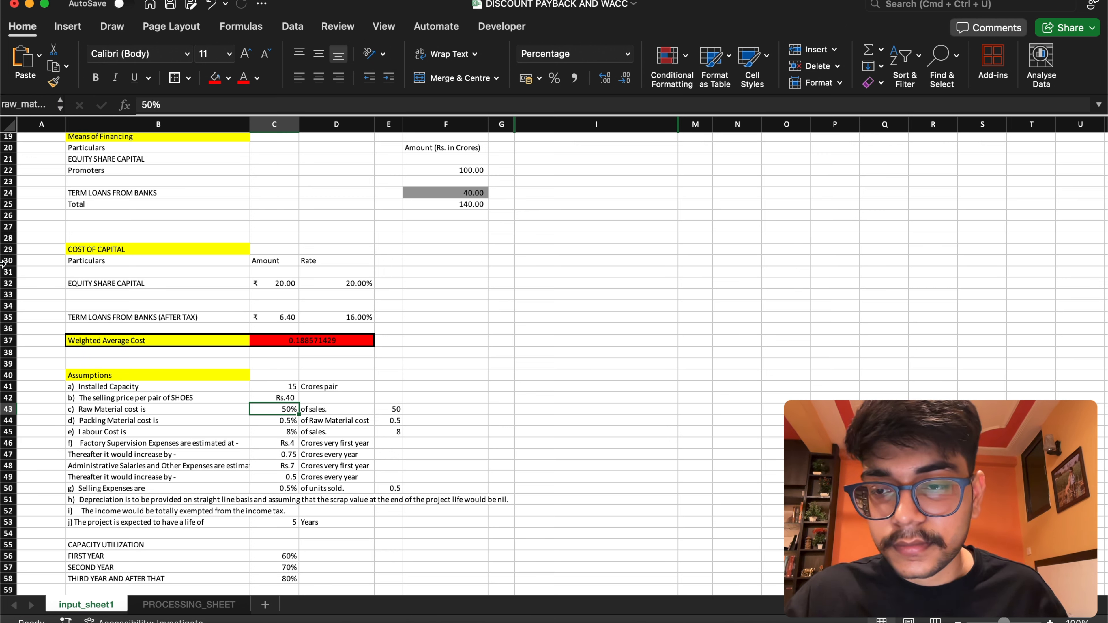
Name the Packing Material cost percentage cell C44 pack_mat_cost
{"action": "left_click", "coordinate": [268, 420]}
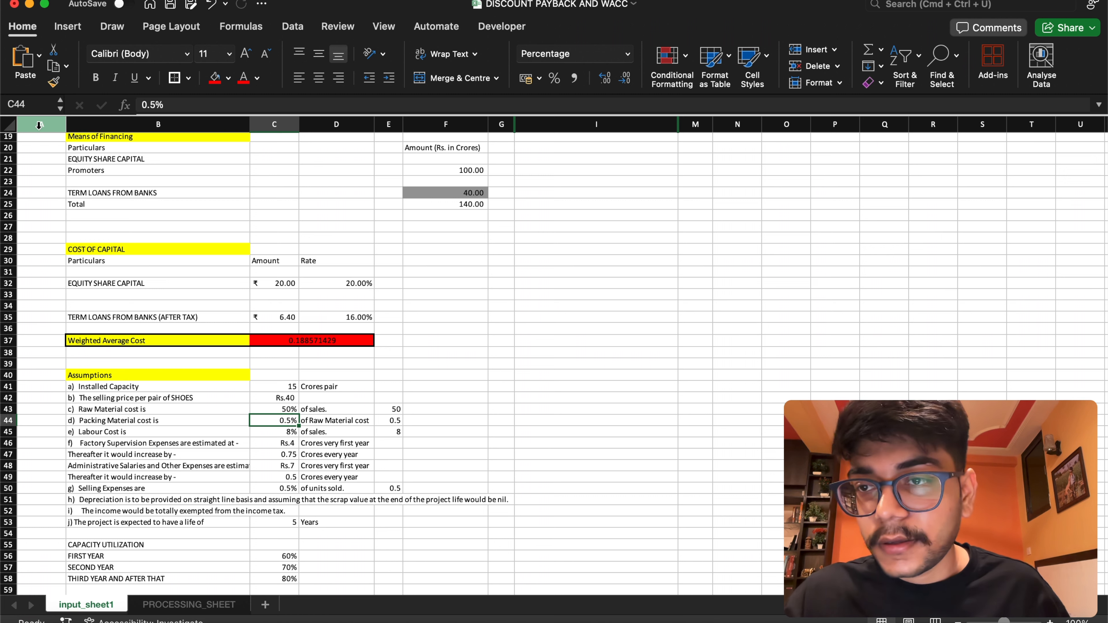
{"action": "left_click_drag", "start_coordinate": [26, 105], "coordinate": [2, 105]}
{"action": "type", "text": "pack_ma"}
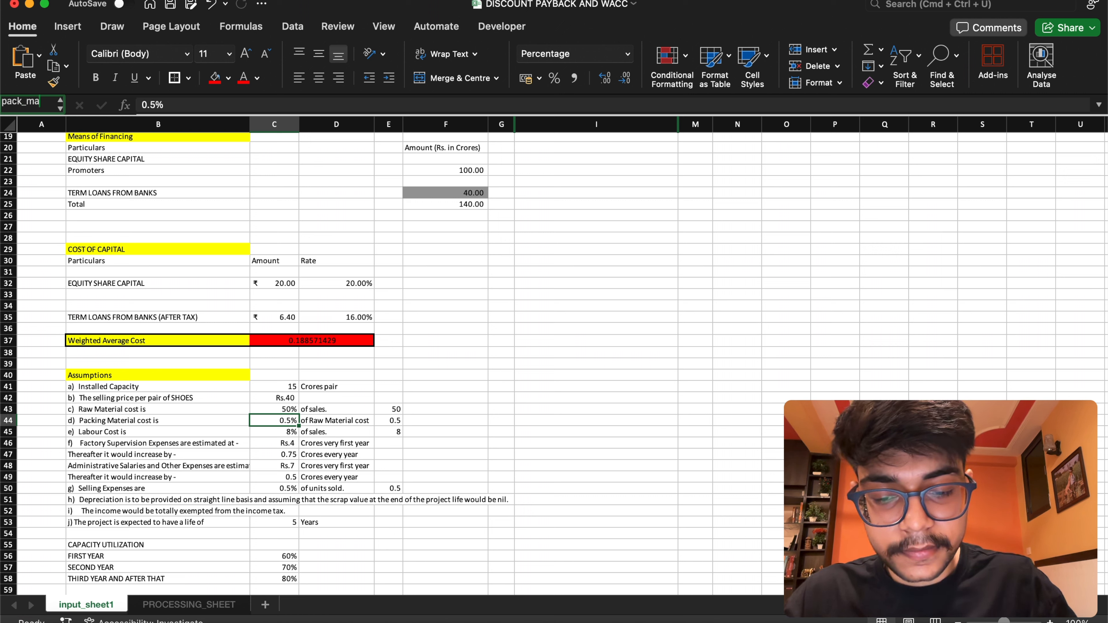
{"action": "type", "text": "t_cost"}
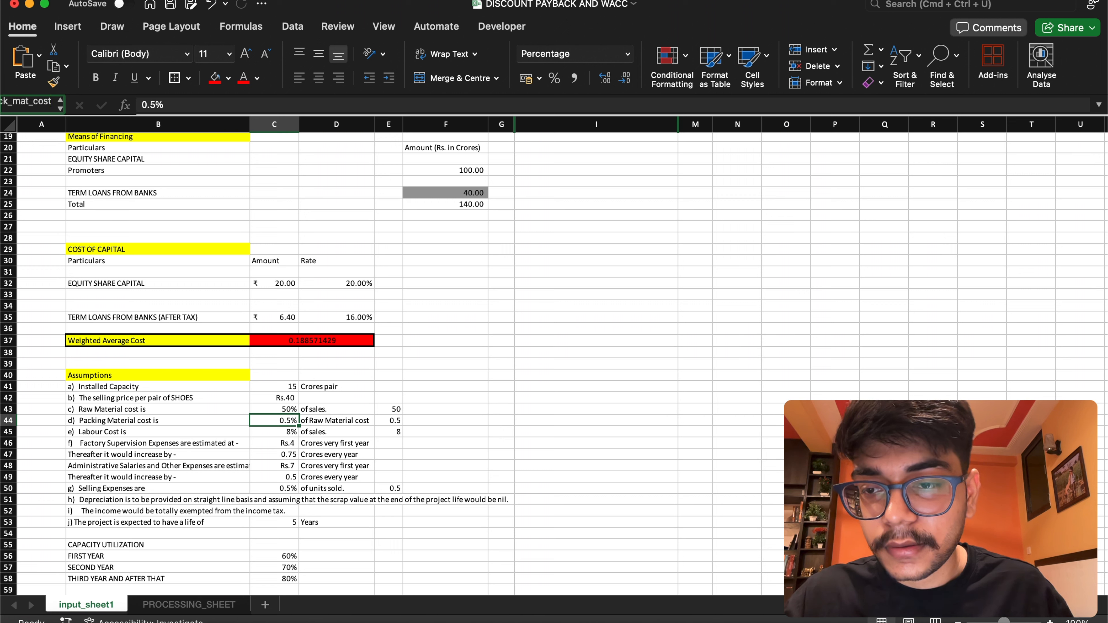
{"action": "key", "text": "Return"}
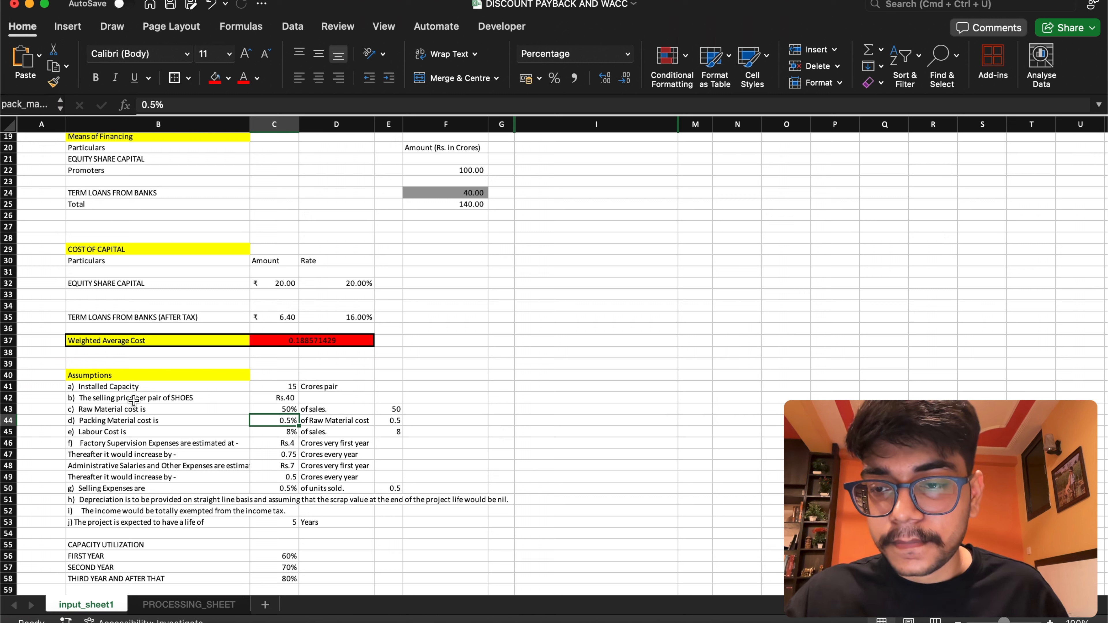
Name the Labour Cost percentage cell C45 lab_cost
{"action": "left_click", "coordinate": [277, 431]}
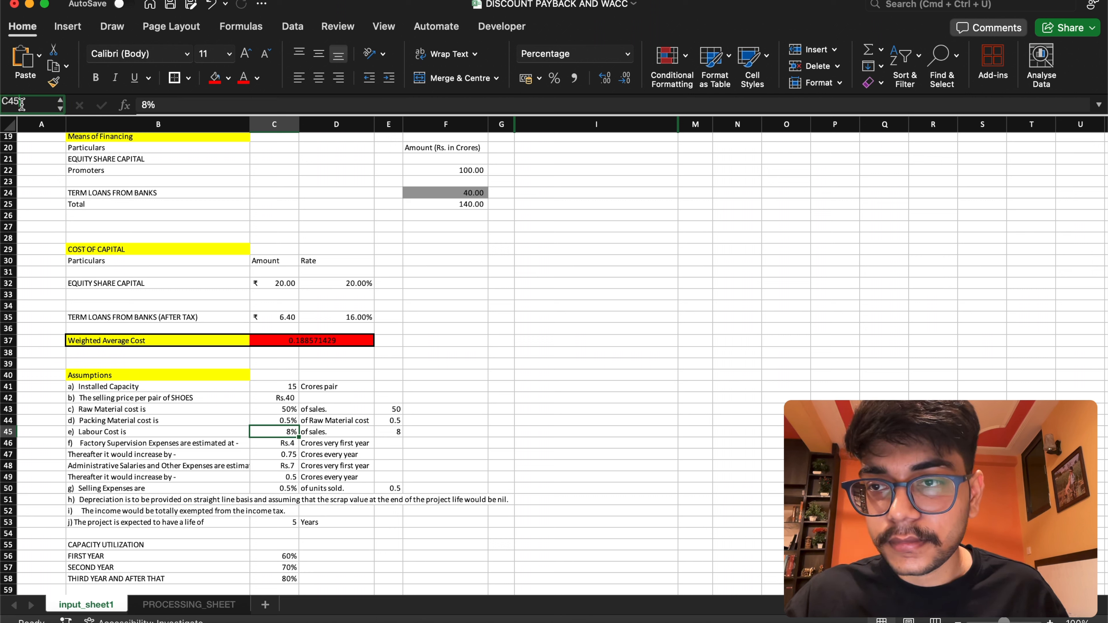
{"action": "key", "text": "BackSpace"}
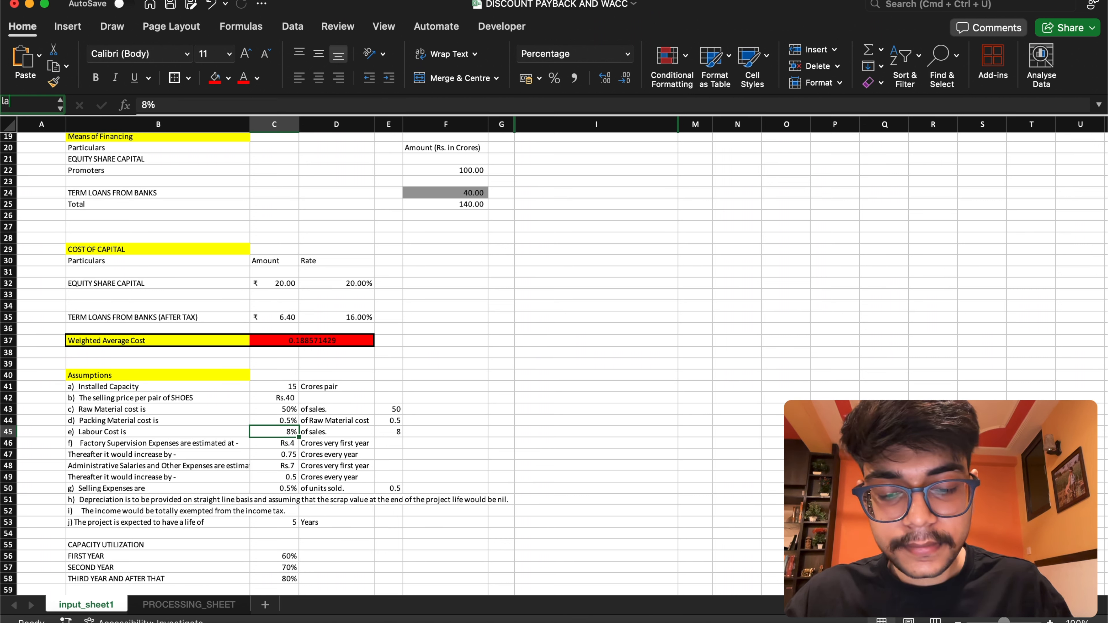
{"action": "type", "text": "lab_cost"}
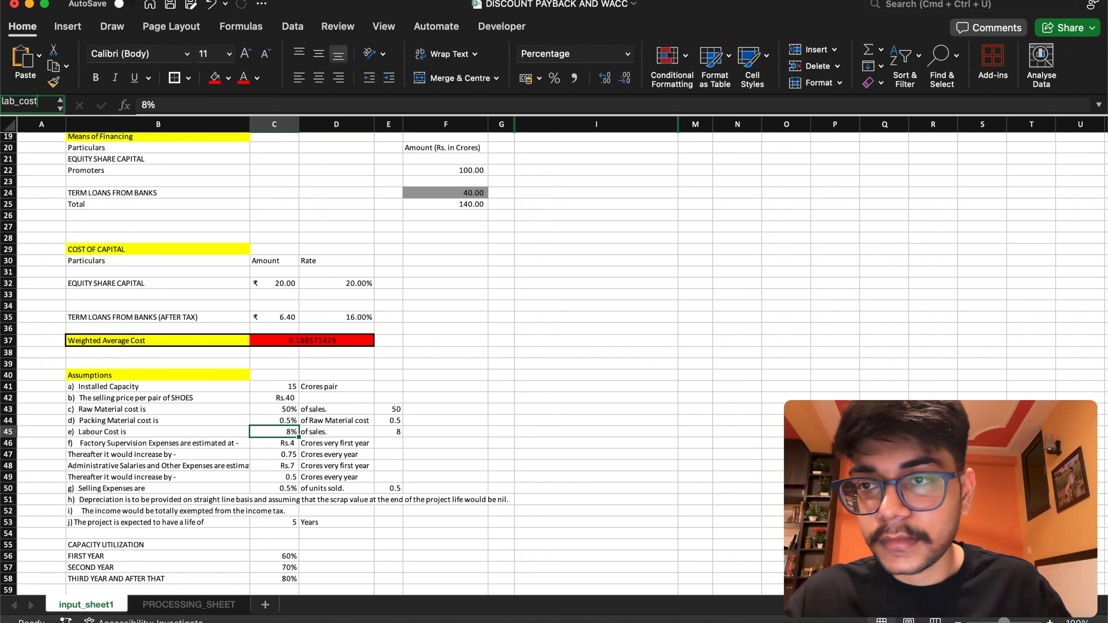
{"action": "key", "text": "Return"}
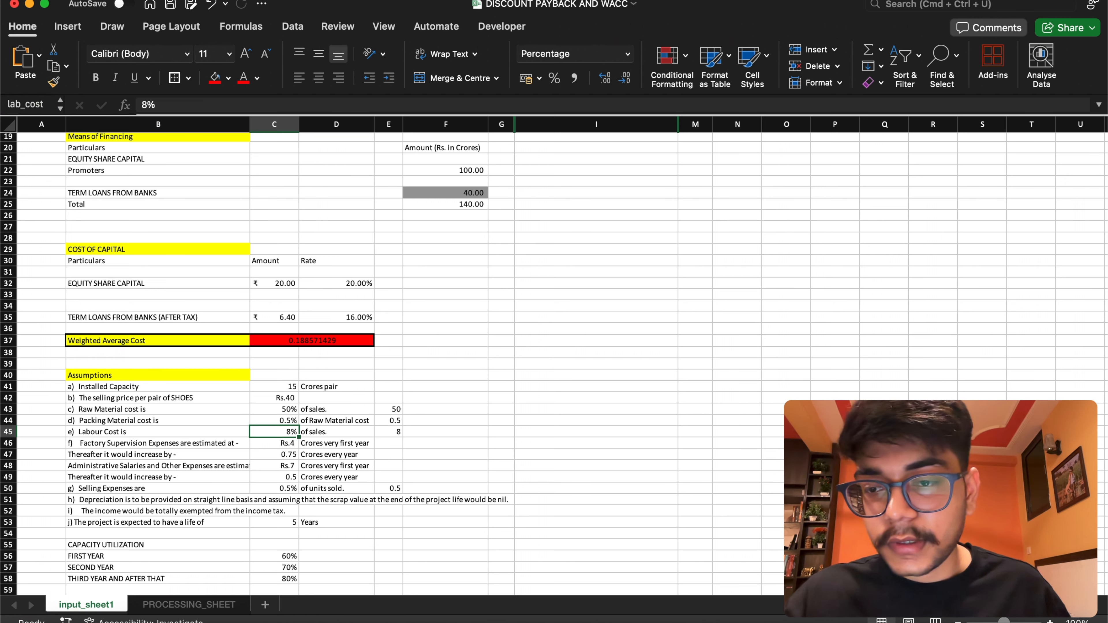
Try to name the first-year Factory Supervision Expenses cell C46 "first_yr super_exp", with a space in the name
{"action": "left_click", "coordinate": [272, 441]}
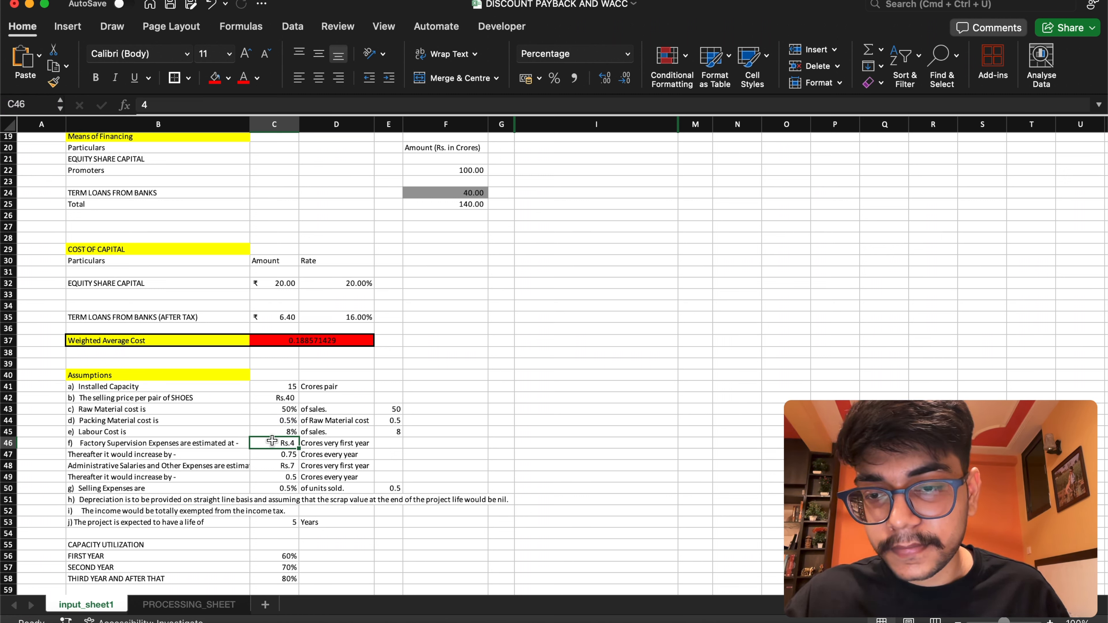
{"action": "left_click", "coordinate": [39, 105]}
{"action": "type", "text": "first_"}
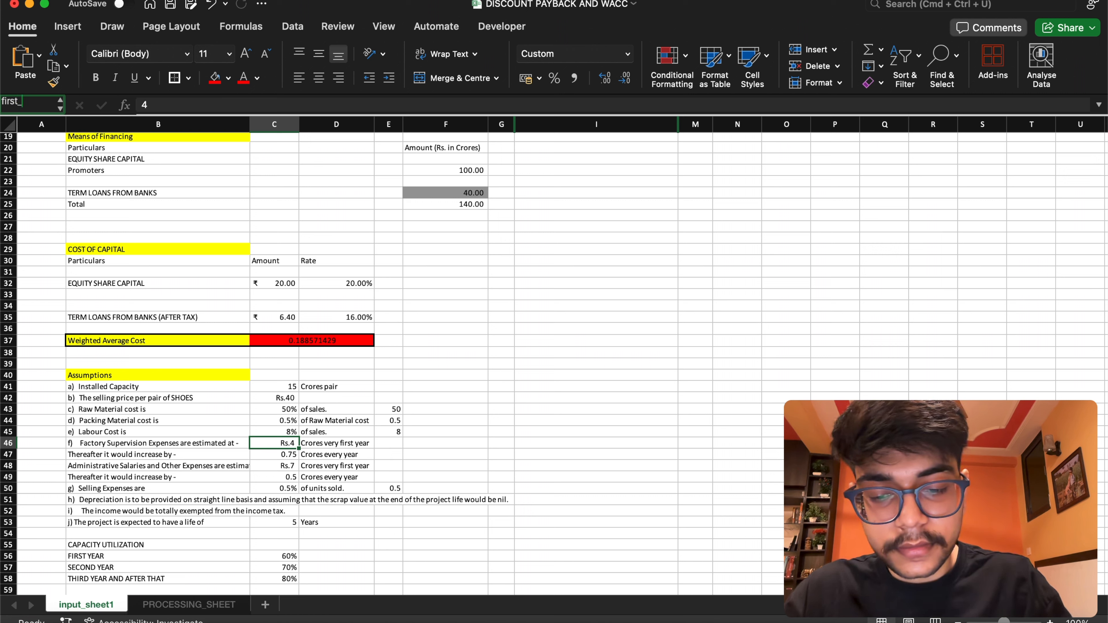
{"action": "type", "text": "yr super_"}
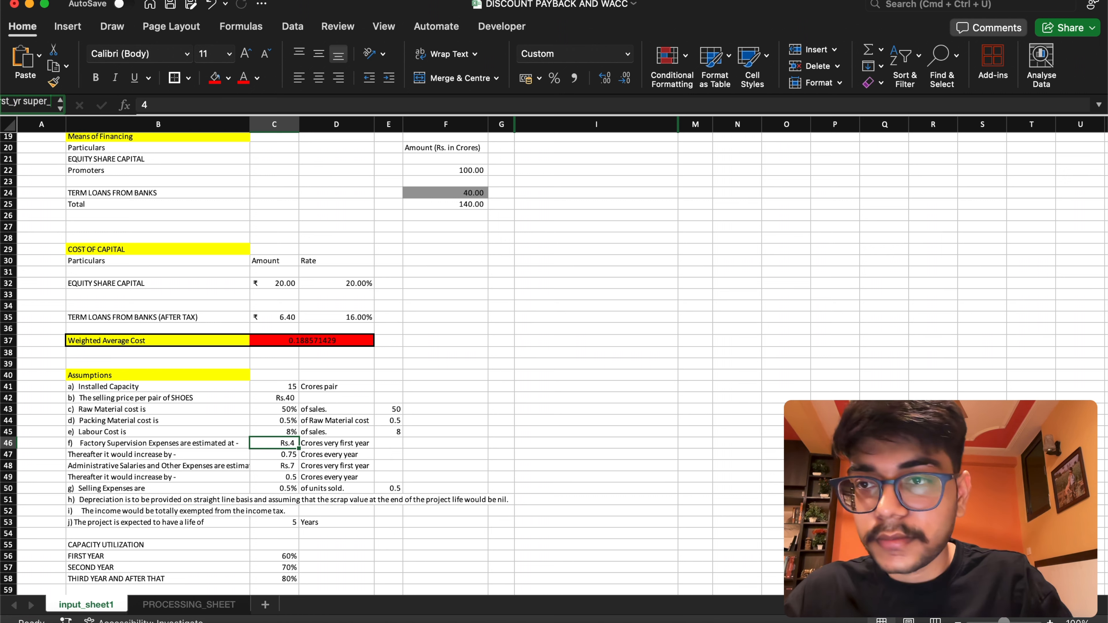
{"action": "type", "text": "exp"}
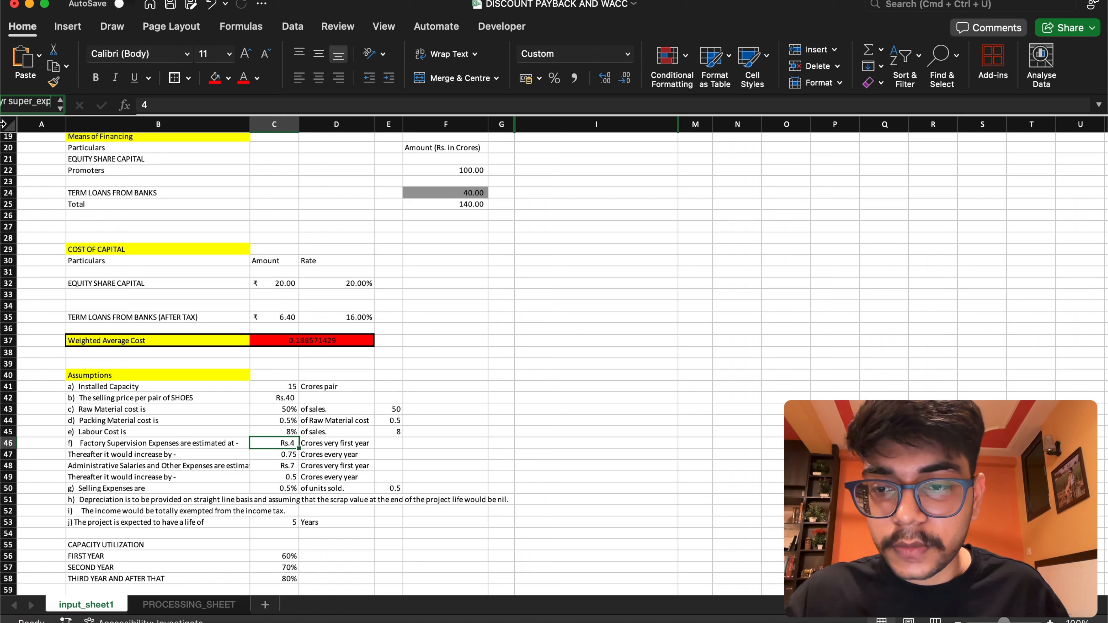
{"action": "key", "text": "Return"}
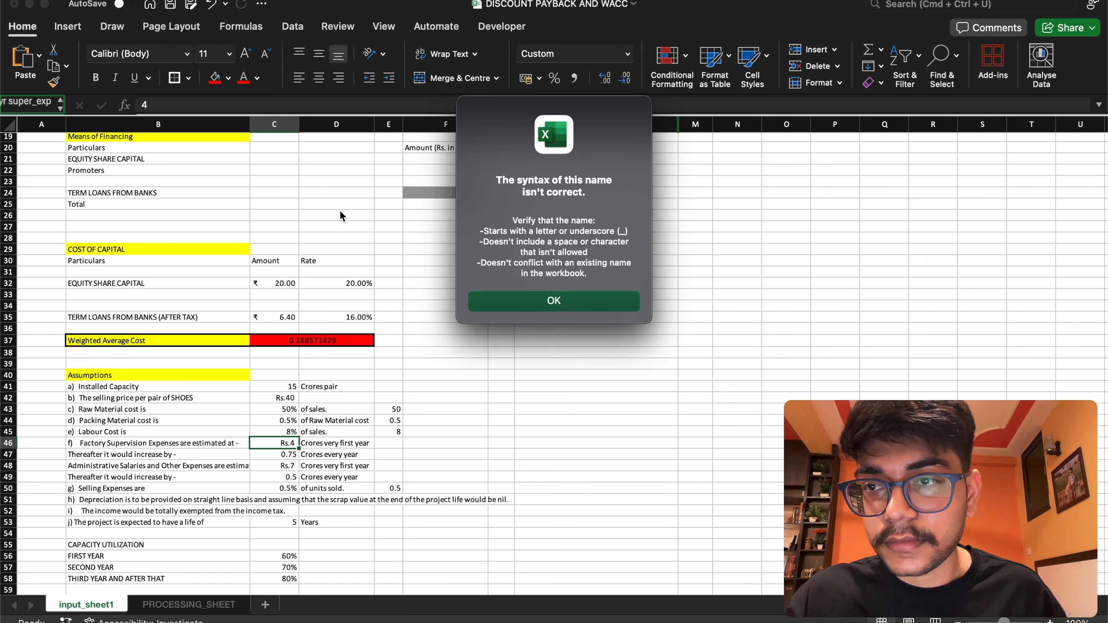
{"action": "left_click", "coordinate": [544, 307]}
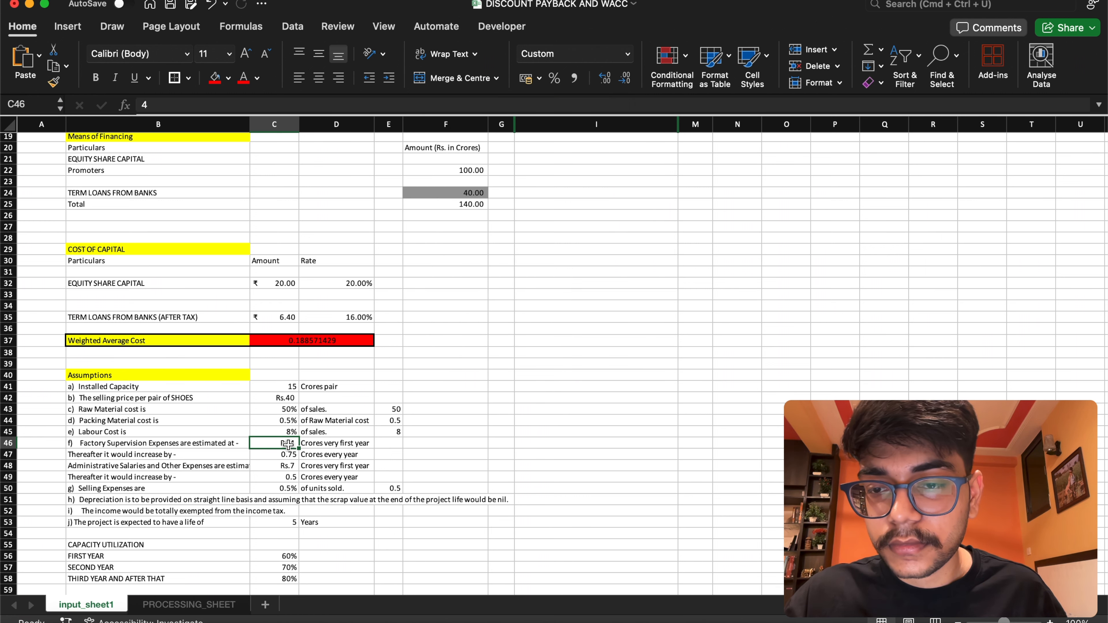
Name the first-year Factory Supervision Expenses cell C46 first_yr_super_exp, using only underscores between the words
{"action": "left_click", "coordinate": [44, 106]}
{"action": "type", "text": "fo"}
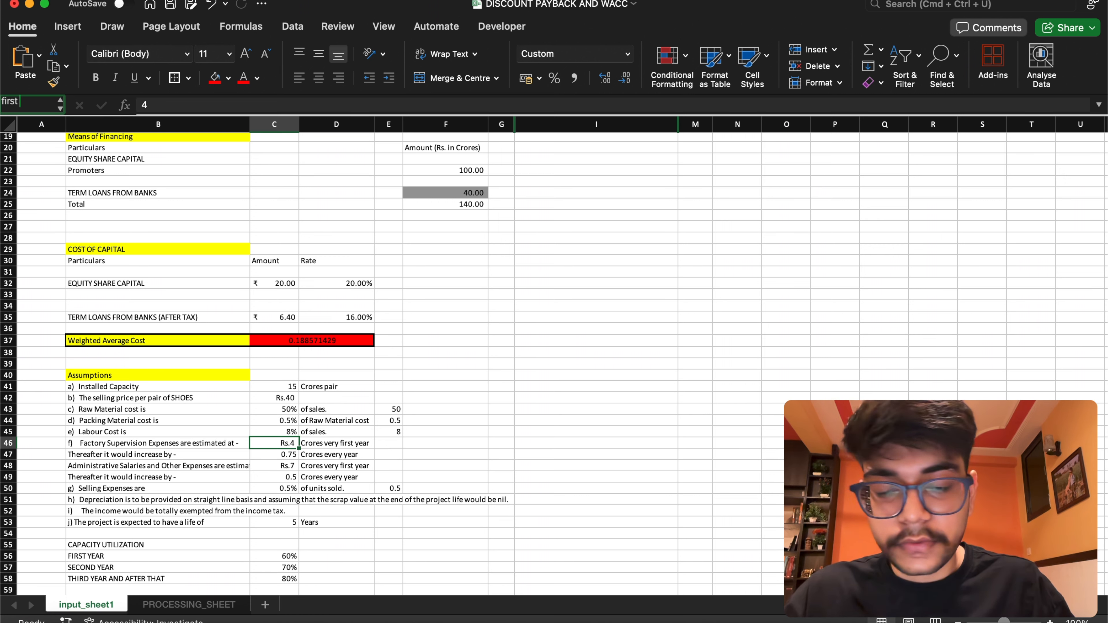
{"action": "type", "text": "rst_y"}
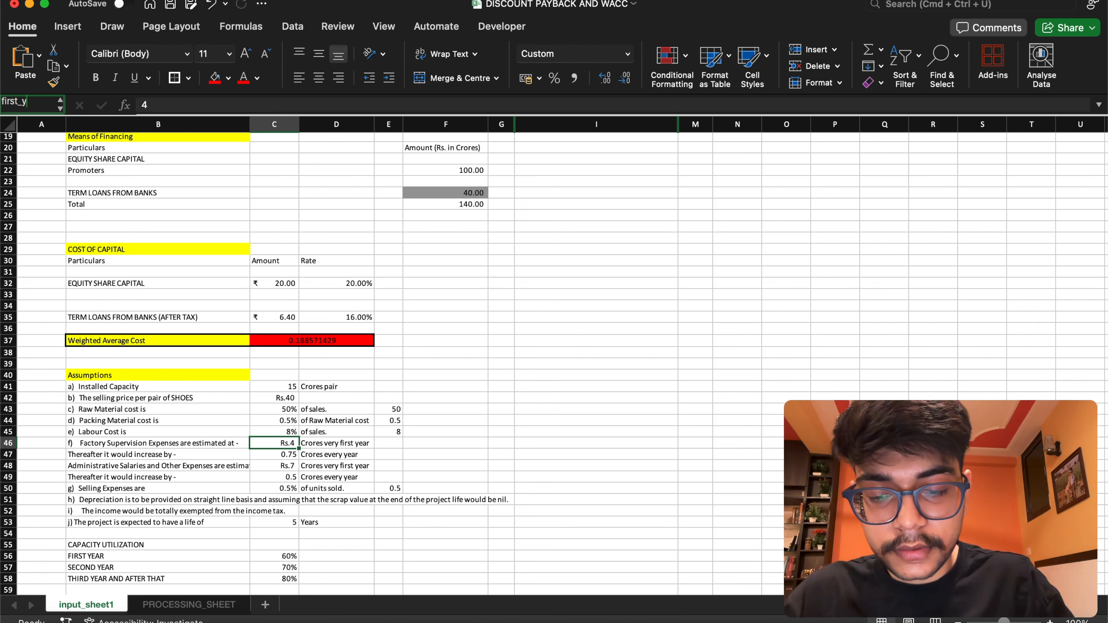
{"action": "type", "text": "r_"}
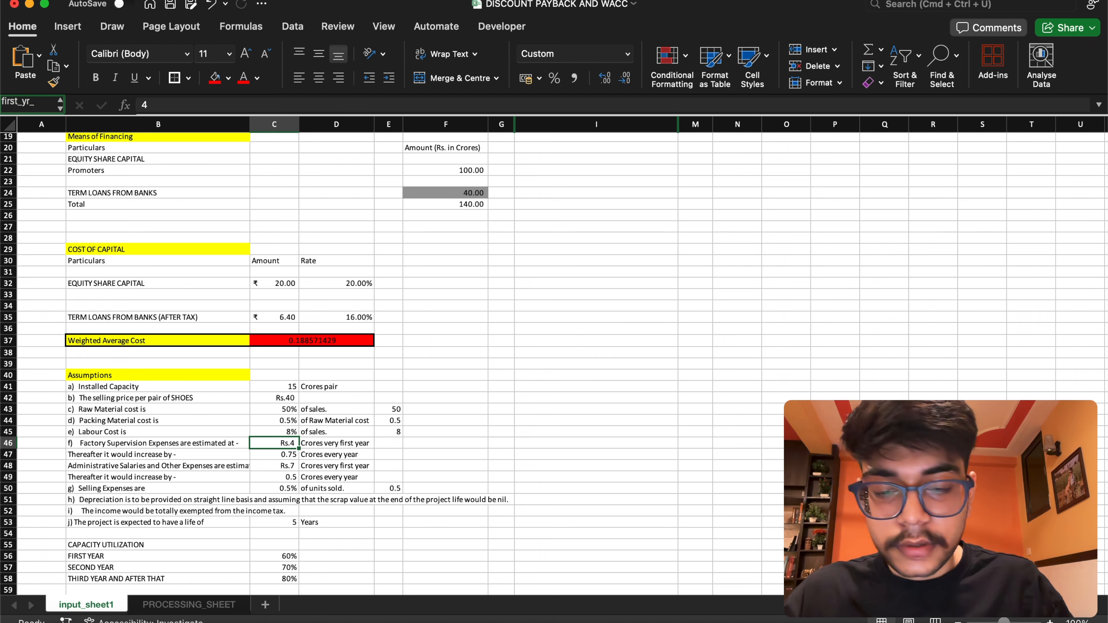
{"action": "type", "text": "super"}
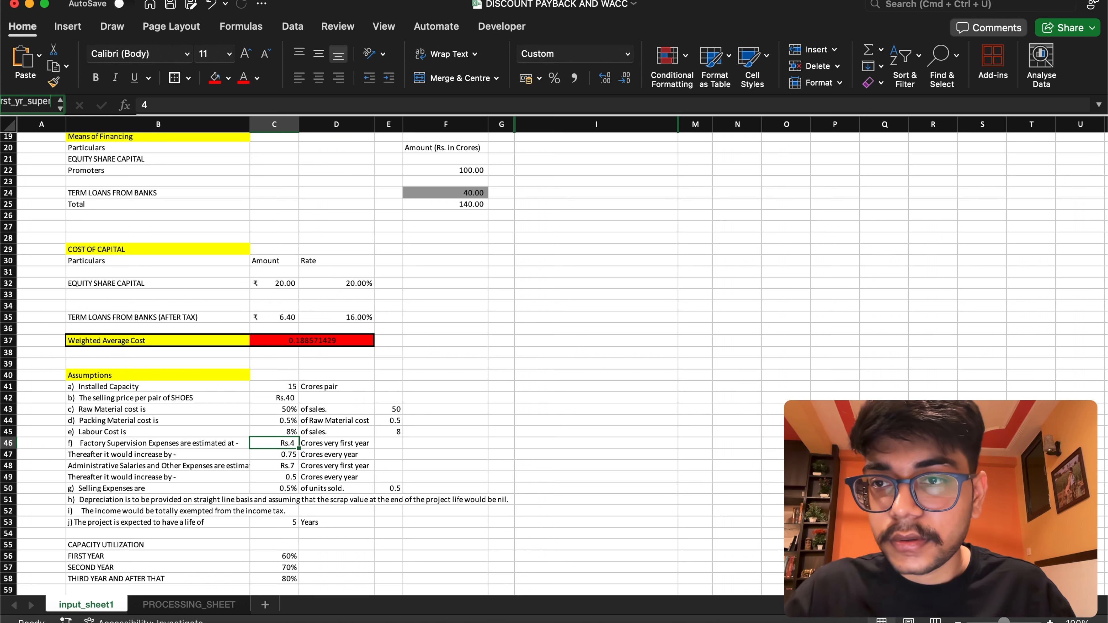
{"action": "type", "text": "_exp"}
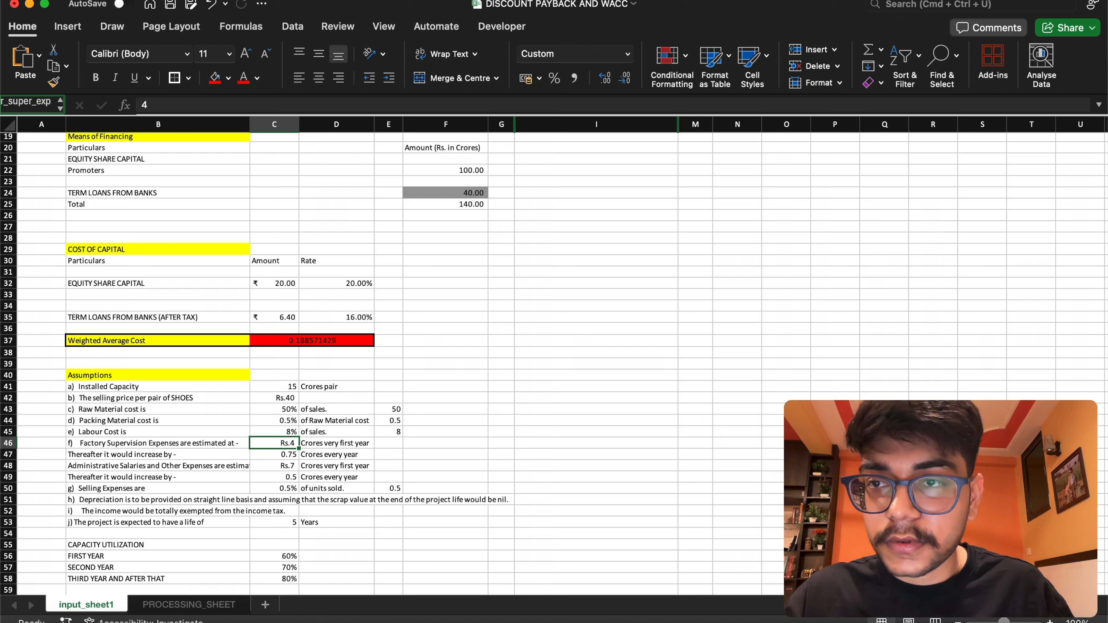
{"action": "key", "text": "Return"}
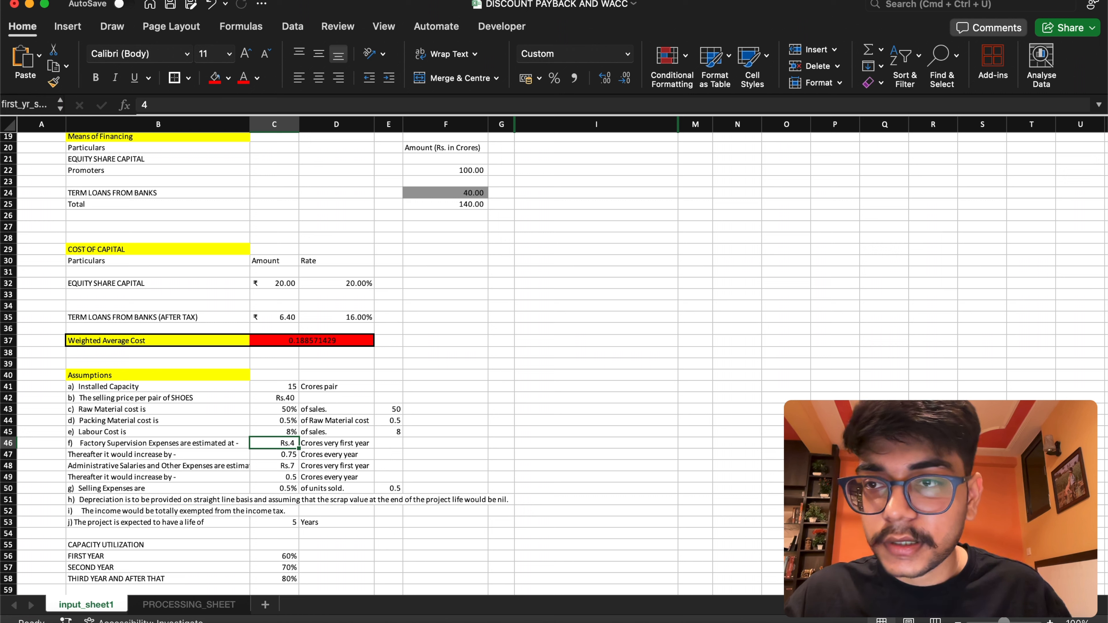
Name the yearly increase in Factory Supervision Expenses, cell C47, after_first_yr_super_exp
{"action": "left_click", "coordinate": [274, 454]}
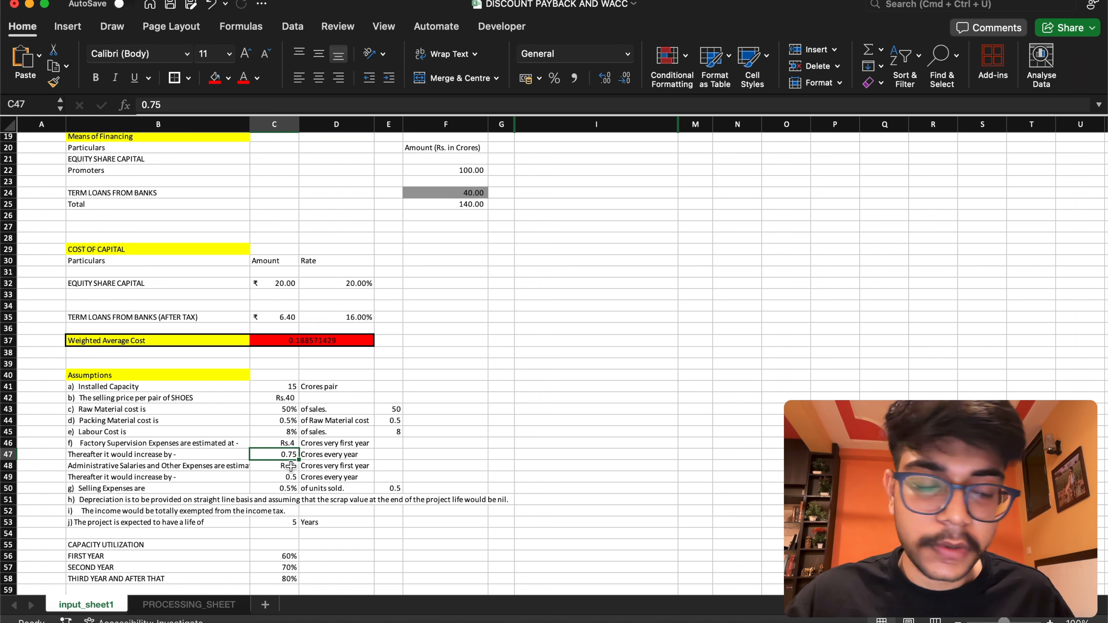
{"action": "left_click", "coordinate": [47, 106]}
{"action": "key", "text": "BackSpace"}
{"action": "type", "text": "after_firs"}
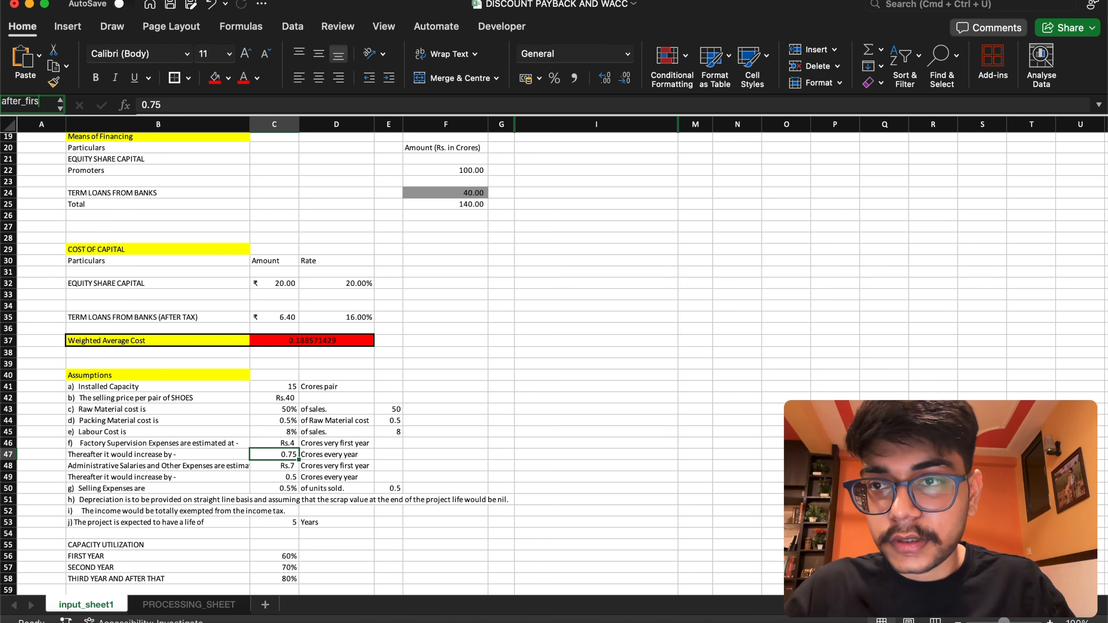
{"action": "type", "text": "t"}
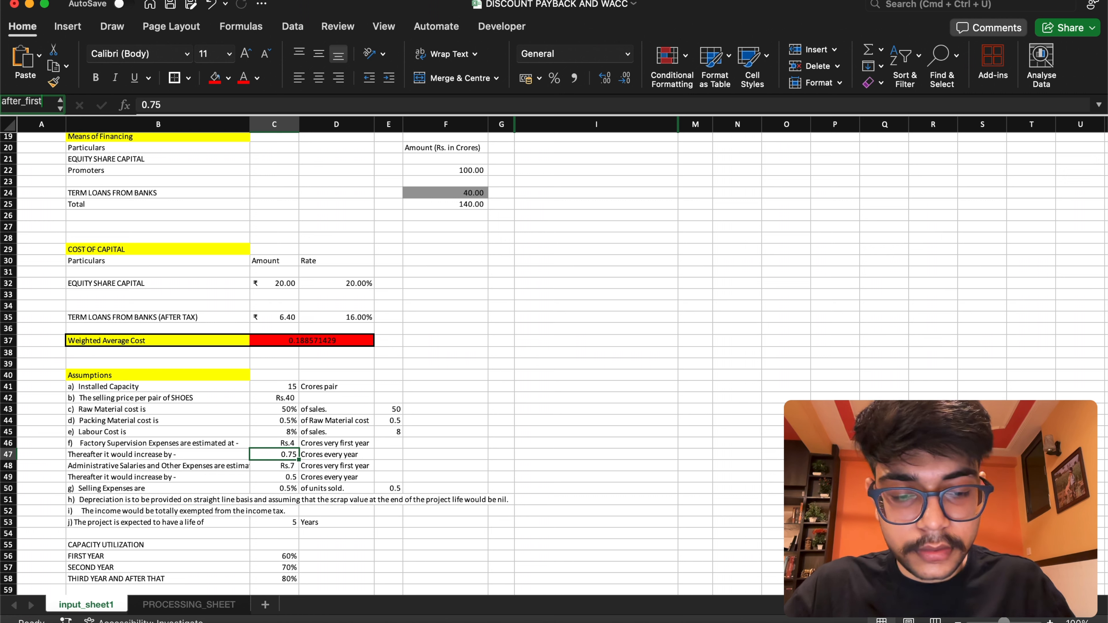
{"action": "type", "text": "_yr"}
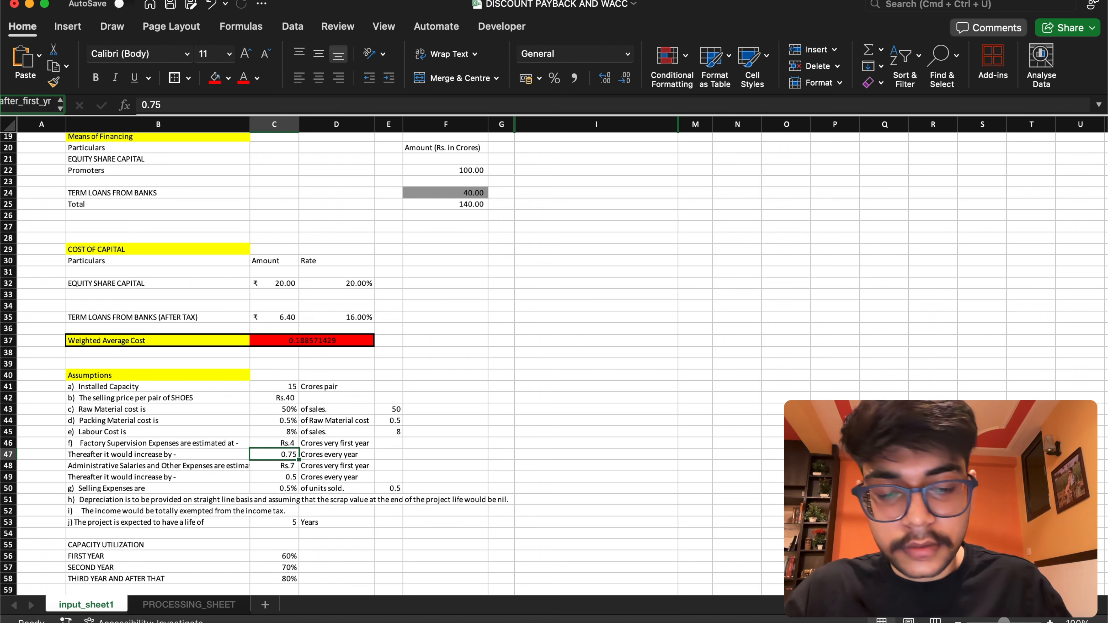
{"action": "type", "text": "_"}
{"action": "type", "text": "s"}
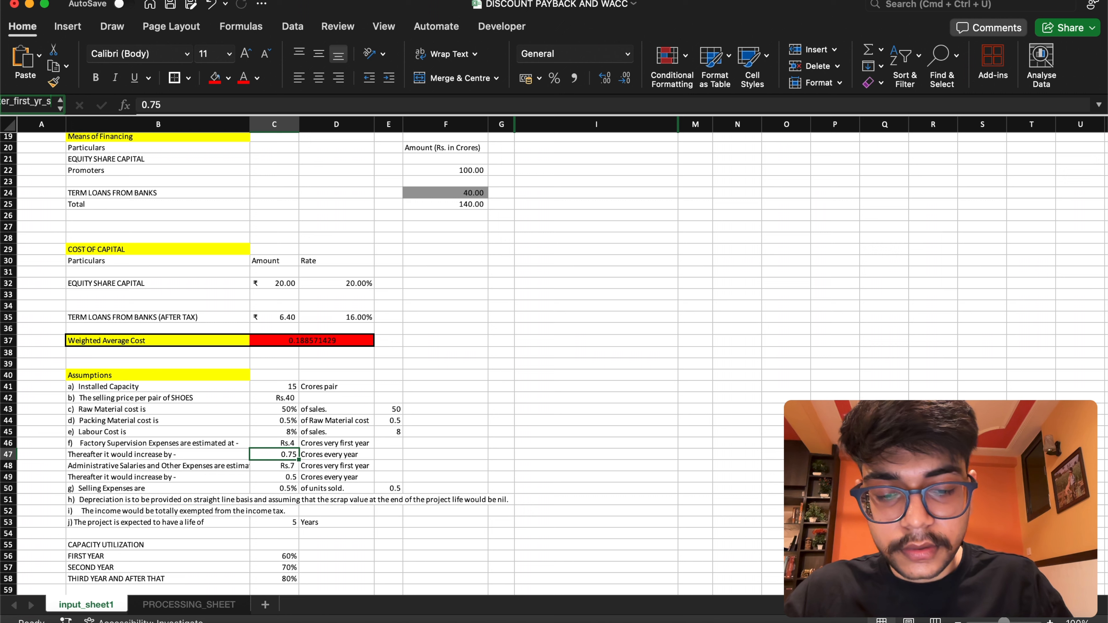
{"action": "type", "text": "upe"}
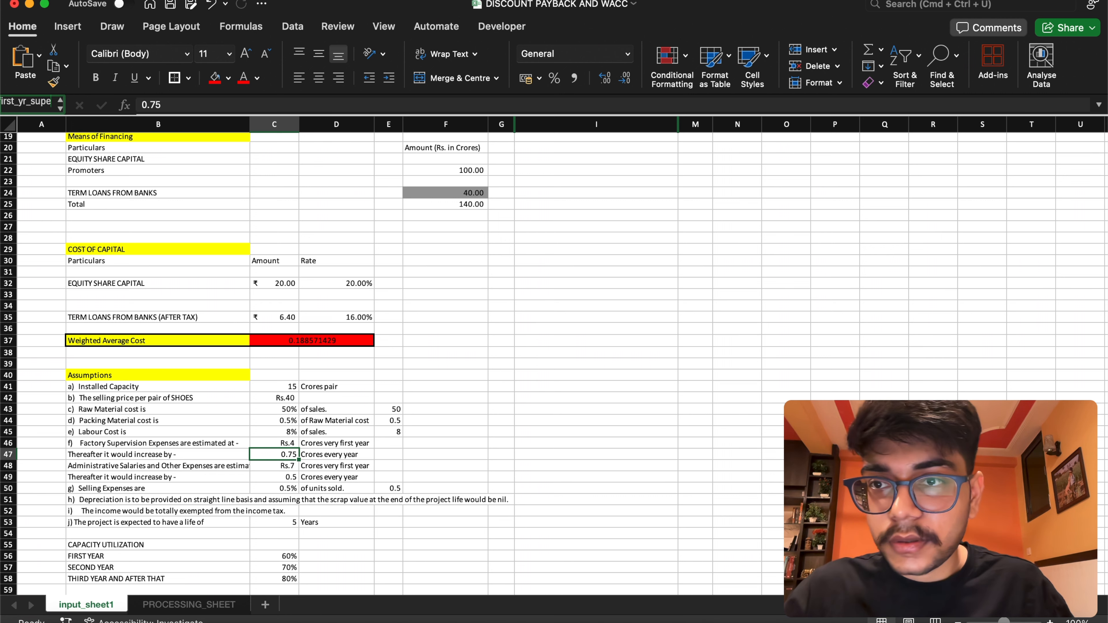
{"action": "type", "text": "r"}
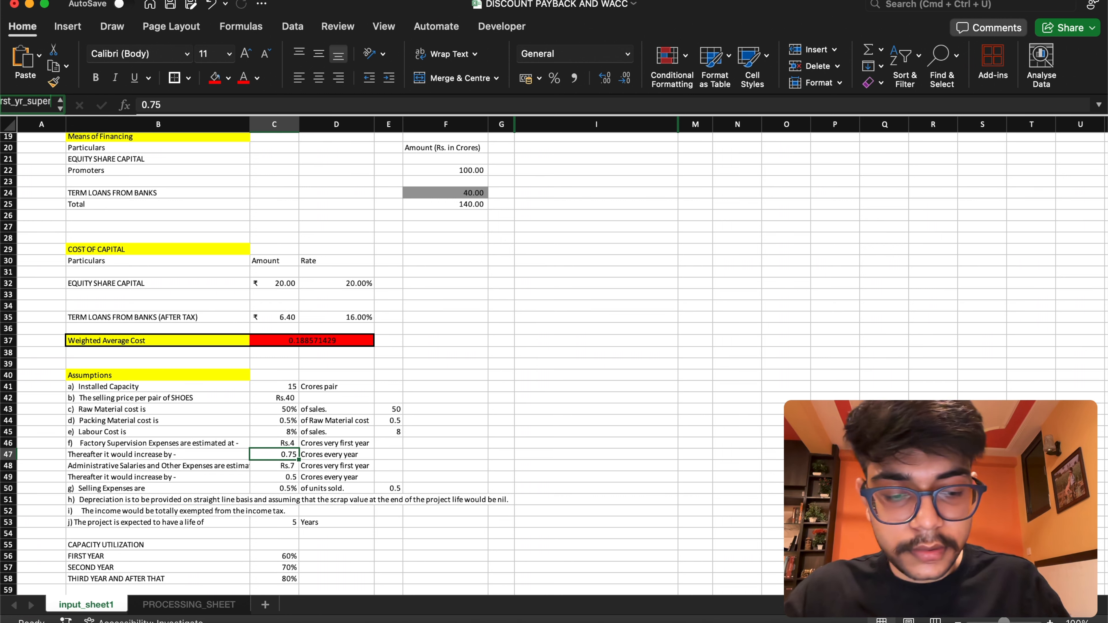
{"action": "type", "text": "_exp"}
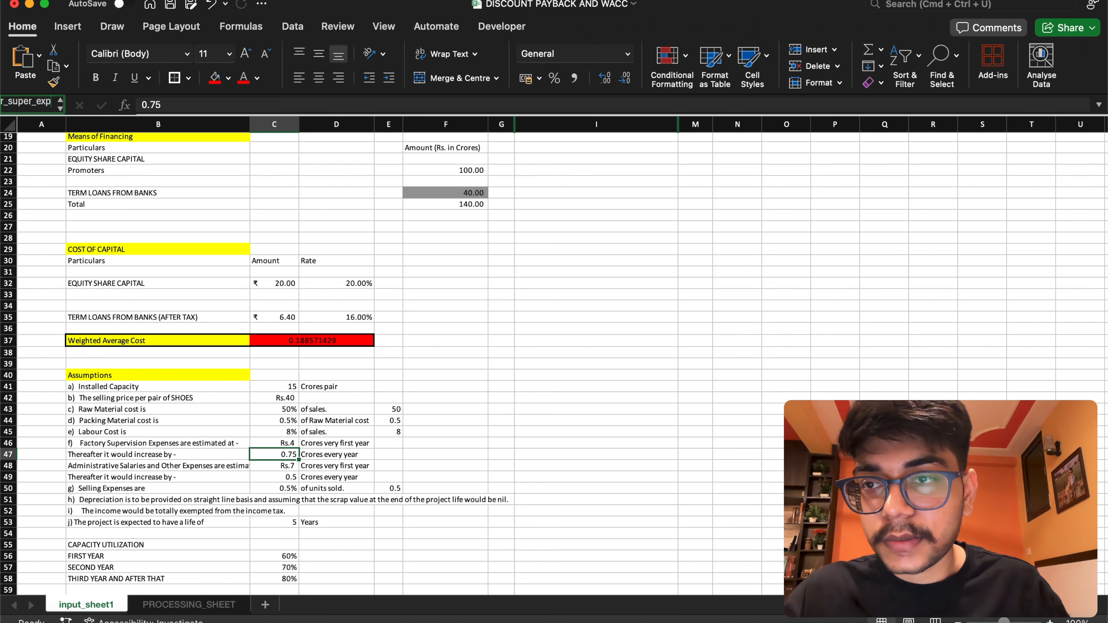
{"action": "key", "text": "Return"}
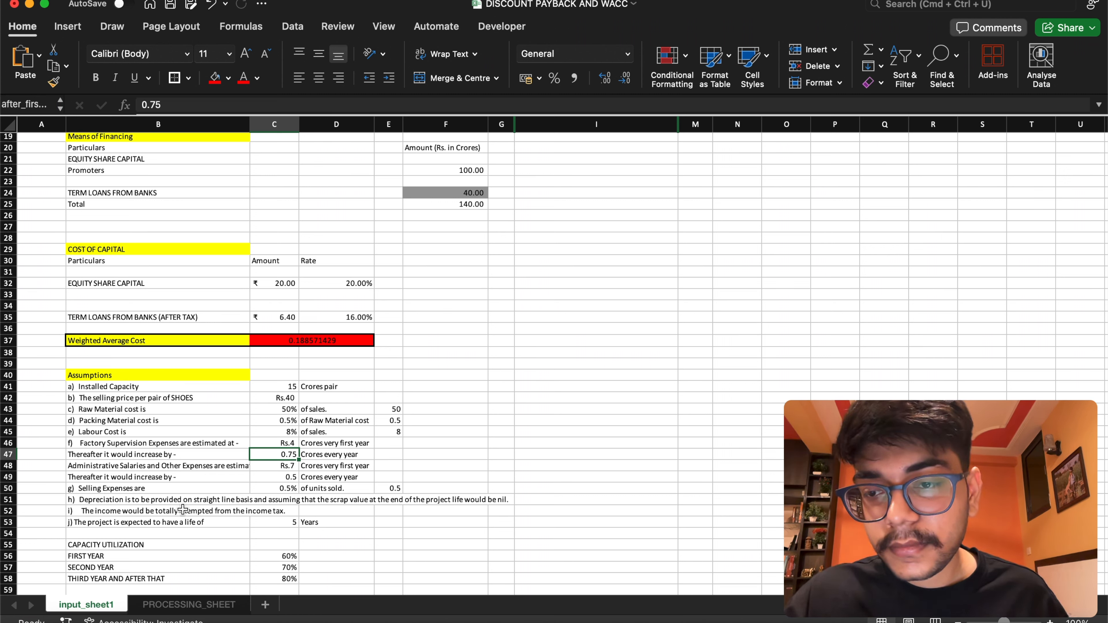
Name the first-year Administrative Salaries and Other Expenses cell C48 first_yr_admin_exp
{"action": "left_click", "coordinate": [267, 465]}
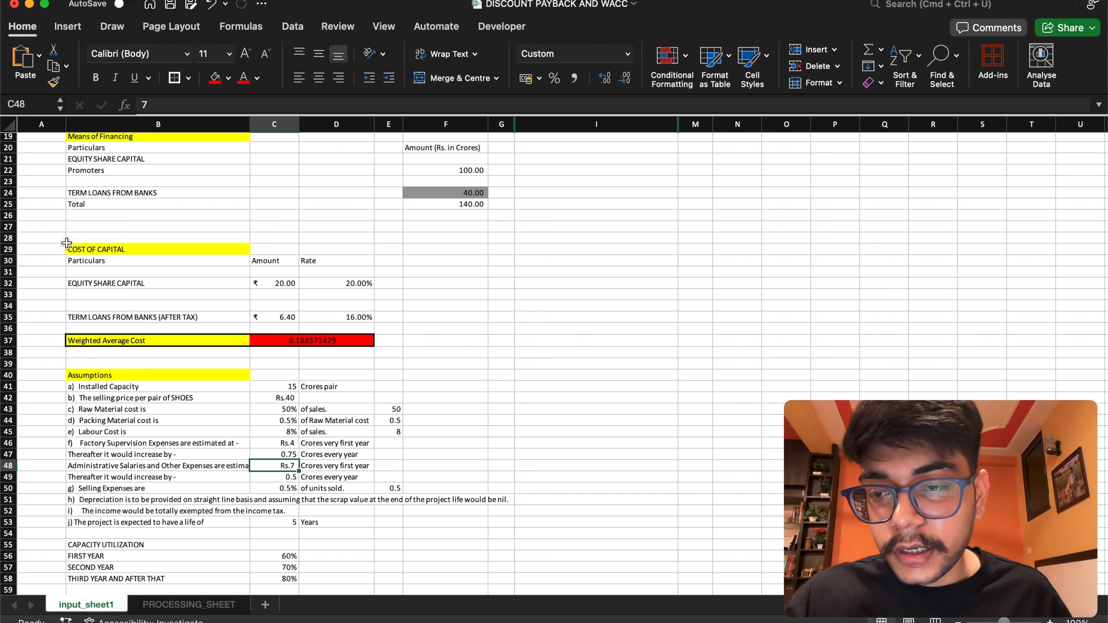
{"action": "left_click", "coordinate": [36, 105]}
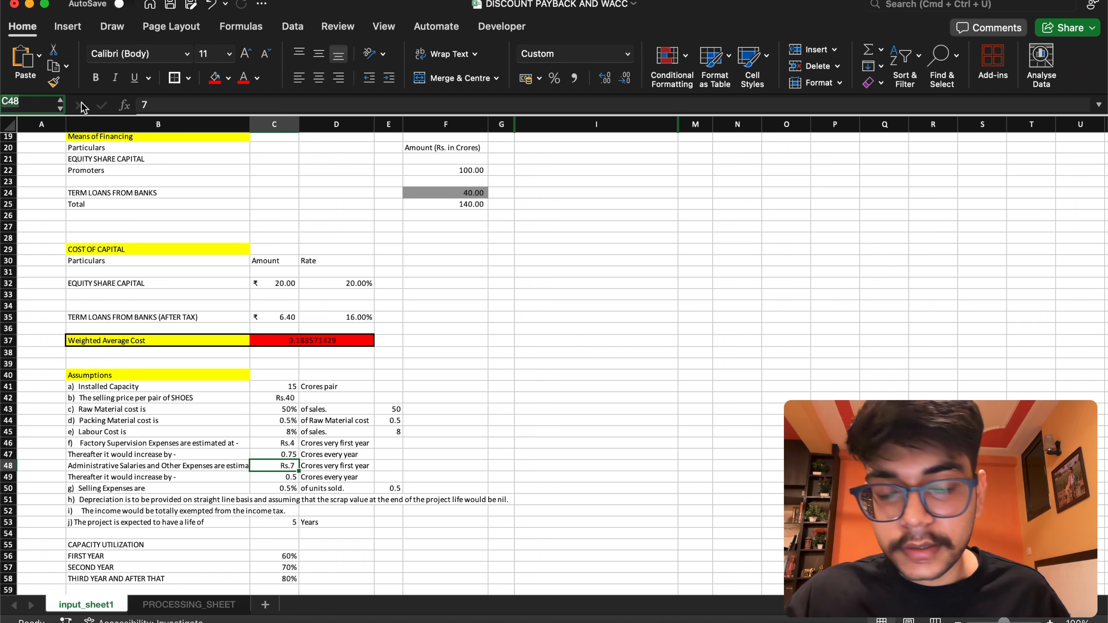
{"action": "key", "text": "BackSpace"}
{"action": "type", "text": "firdt"}
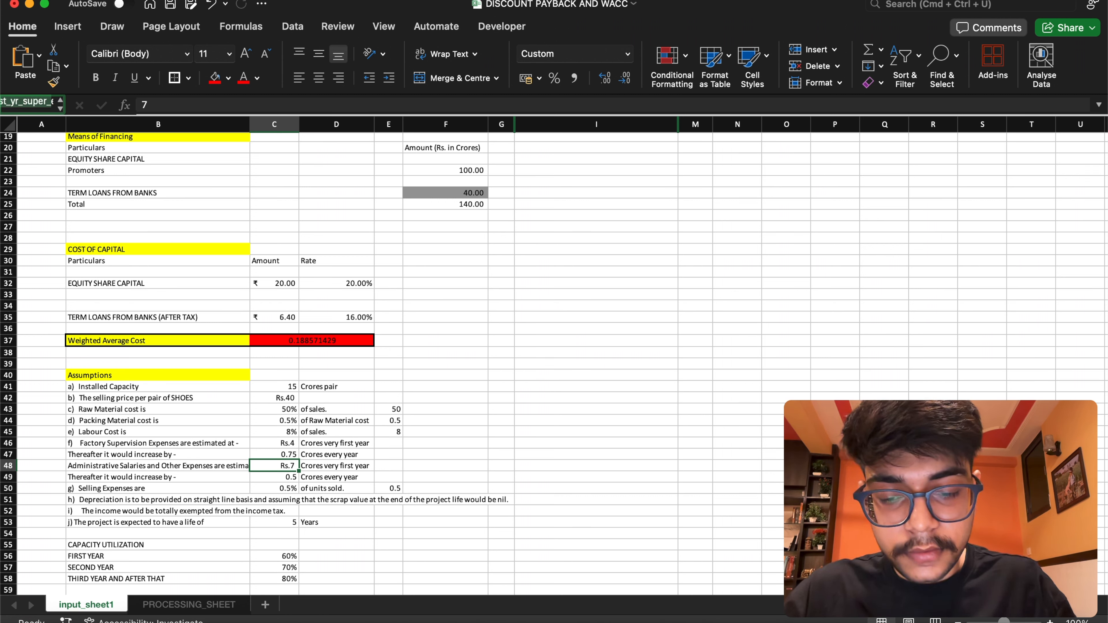
{"action": "key", "text": "BackSpace"}
{"action": "type", "text": "st_yr_super_ex"}
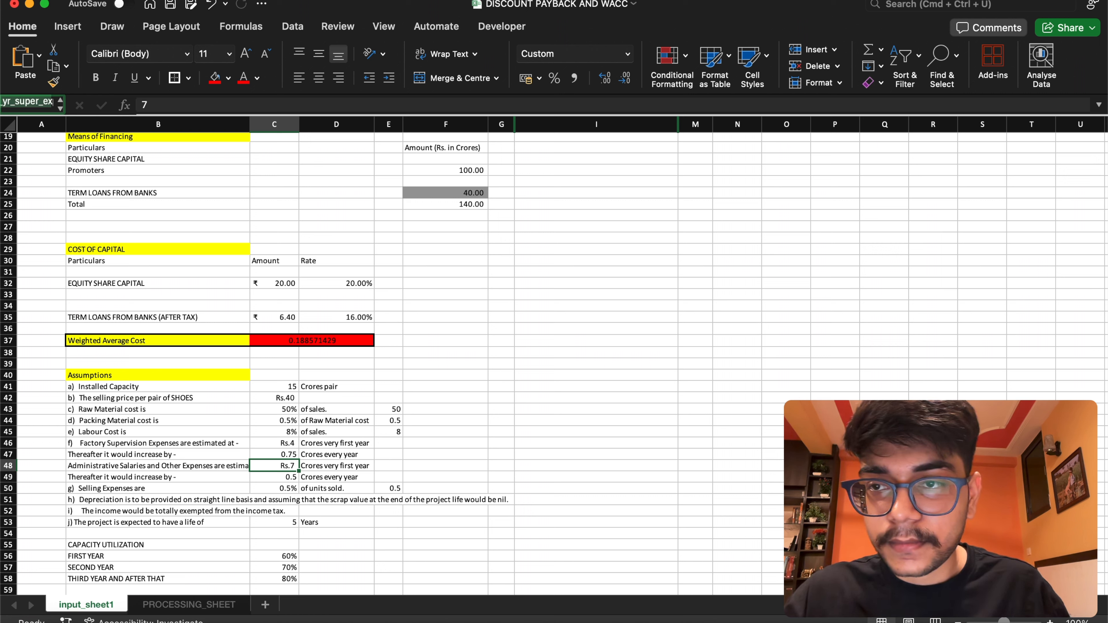
{"action": "type", "text": "p"}
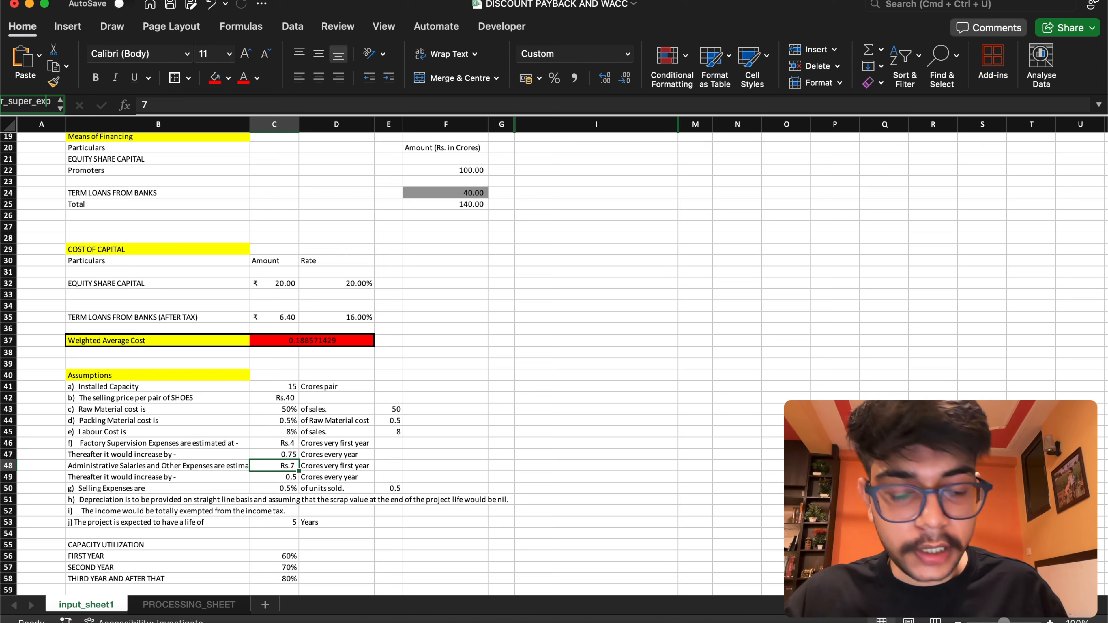
{"action": "key", "text": "Left"}
{"action": "key", "text": "Left"}
{"action": "key", "text": "Left"}
{"action": "key", "text": "Left"}
{"action": "key", "text": "BackSpace"}
{"action": "key", "text": "BackSpace"}
{"action": "key", "text": "BackSpace"}
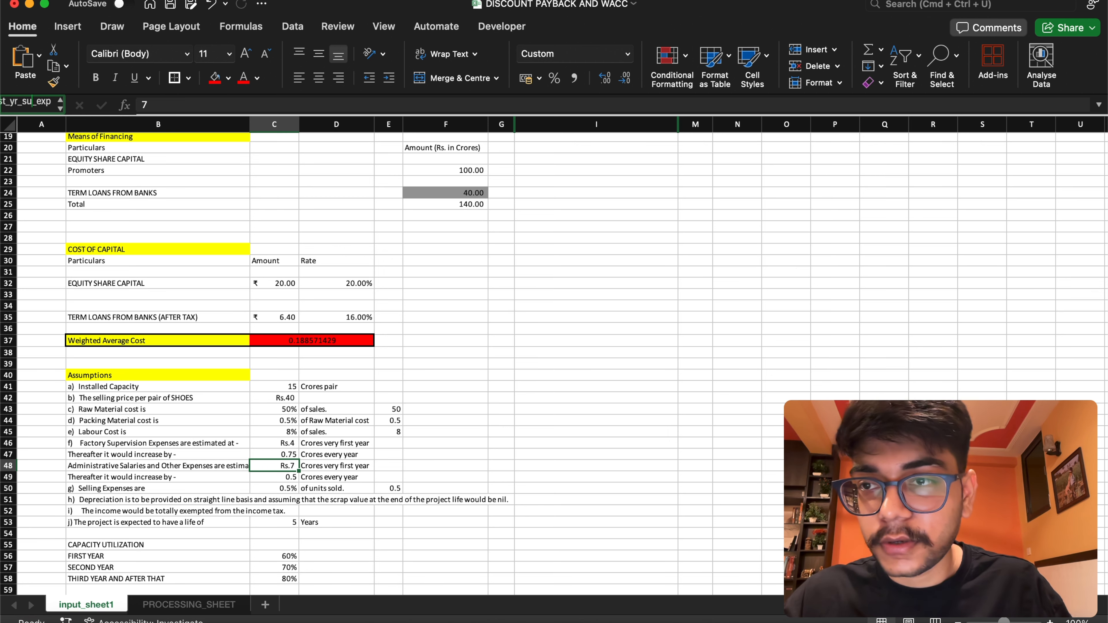
{"action": "key", "text": "BackSpace"}
{"action": "type", "text": "admin"}
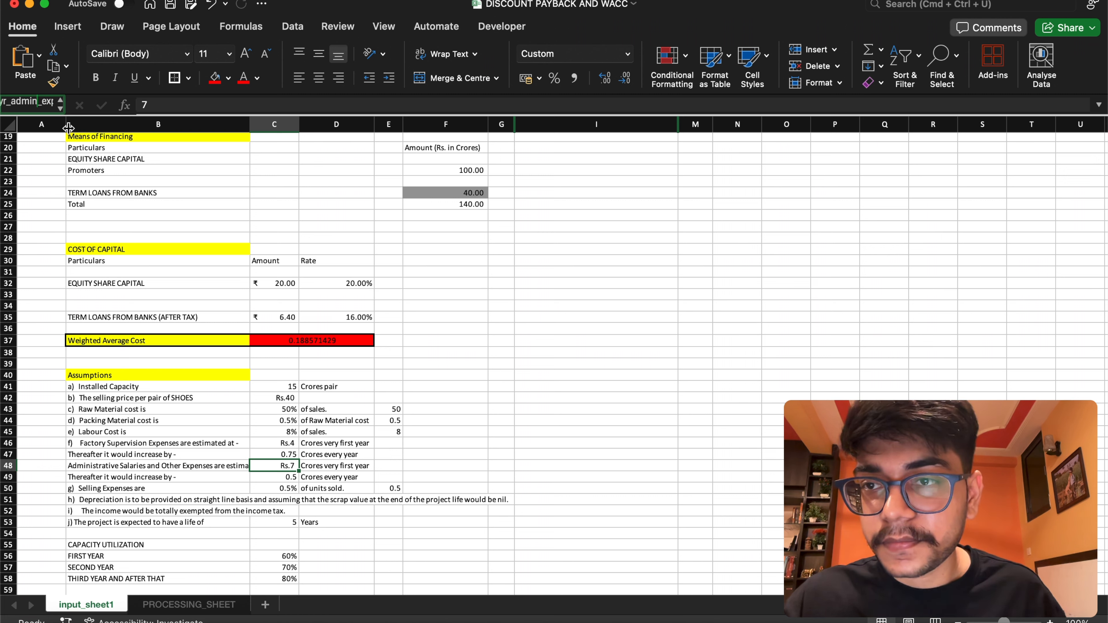
{"action": "key", "text": "Return"}
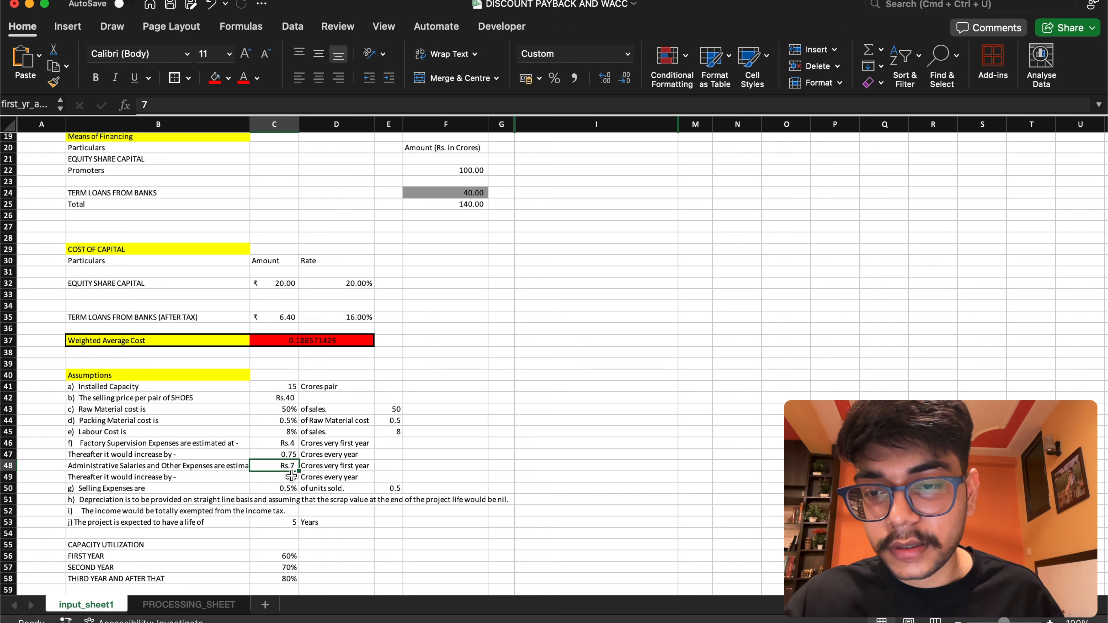
Name the yearly increase in administrative expenses, cell C49, after_first_yr_admin_exp, and widen the name field to show the full name
{"action": "left_click", "coordinate": [278, 477]}
{"action": "left_click", "coordinate": [41, 106]}
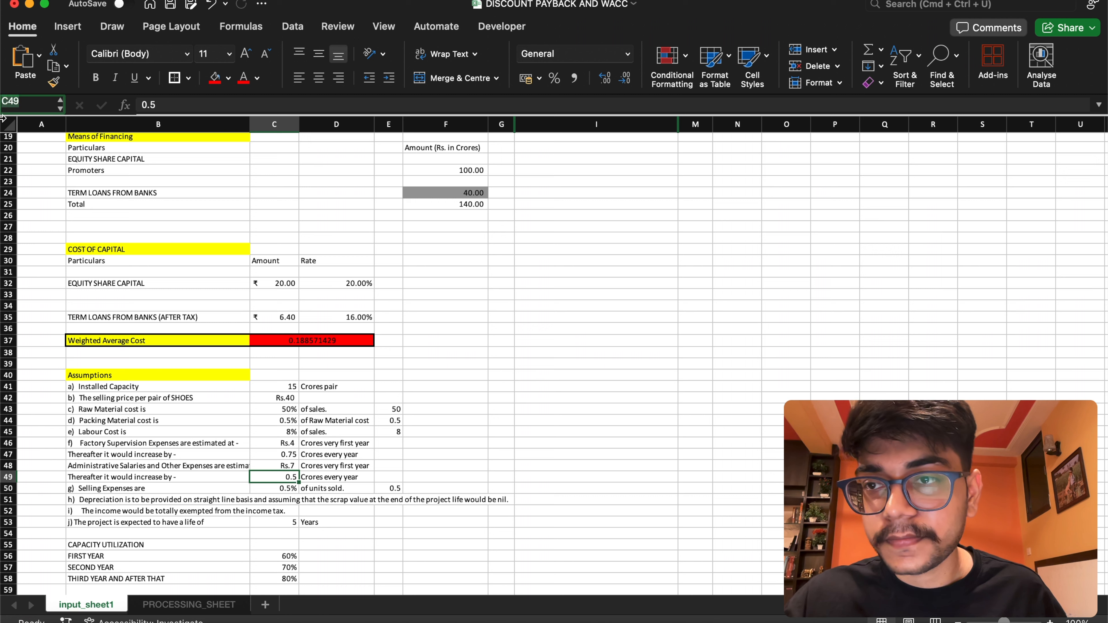
{"action": "type", "text": "after_first_yr_super_exp"}
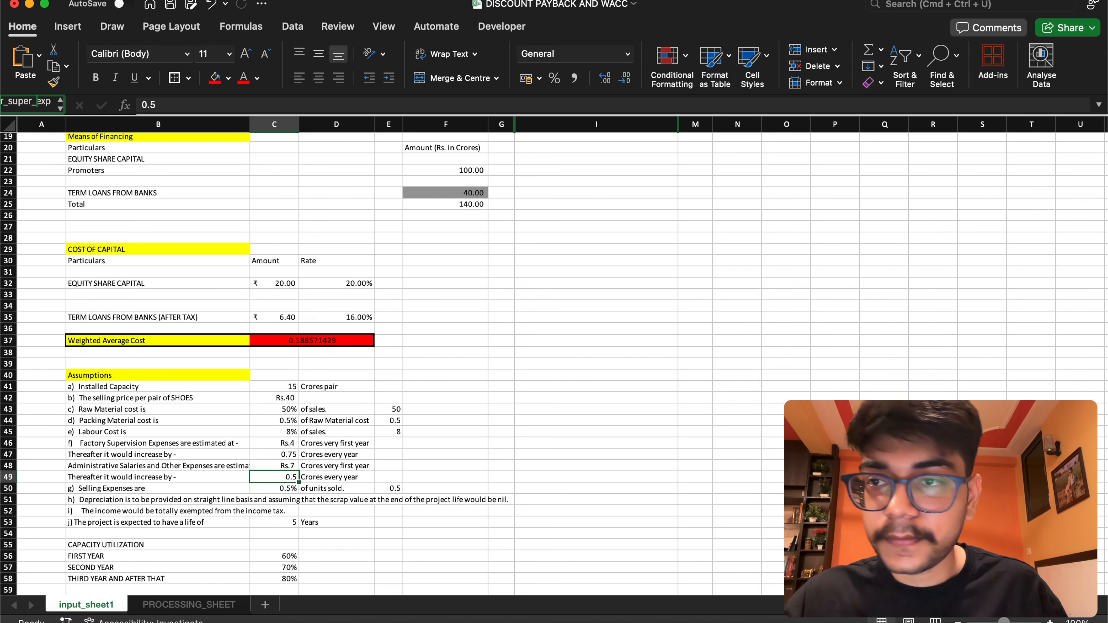
{"action": "key", "text": "BackSpace"}
{"action": "key", "text": "BackSpace"}
{"action": "key", "text": "BackSpace"}
{"action": "key", "text": "BackSpace"}
{"action": "key", "text": "BackSpace"}
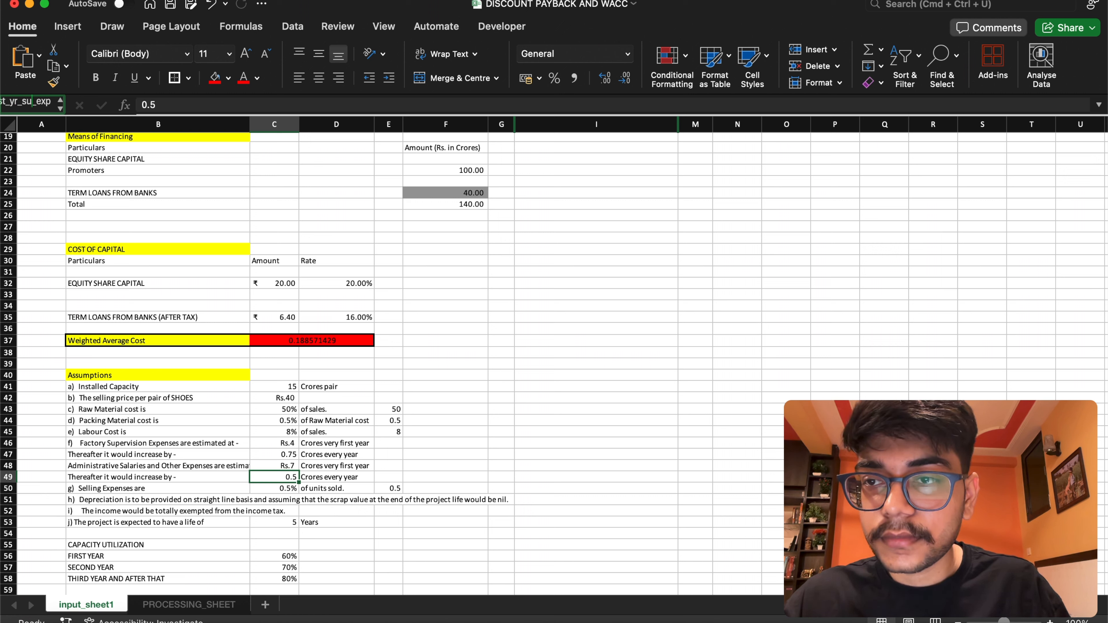
{"action": "type", "text": "admin"}
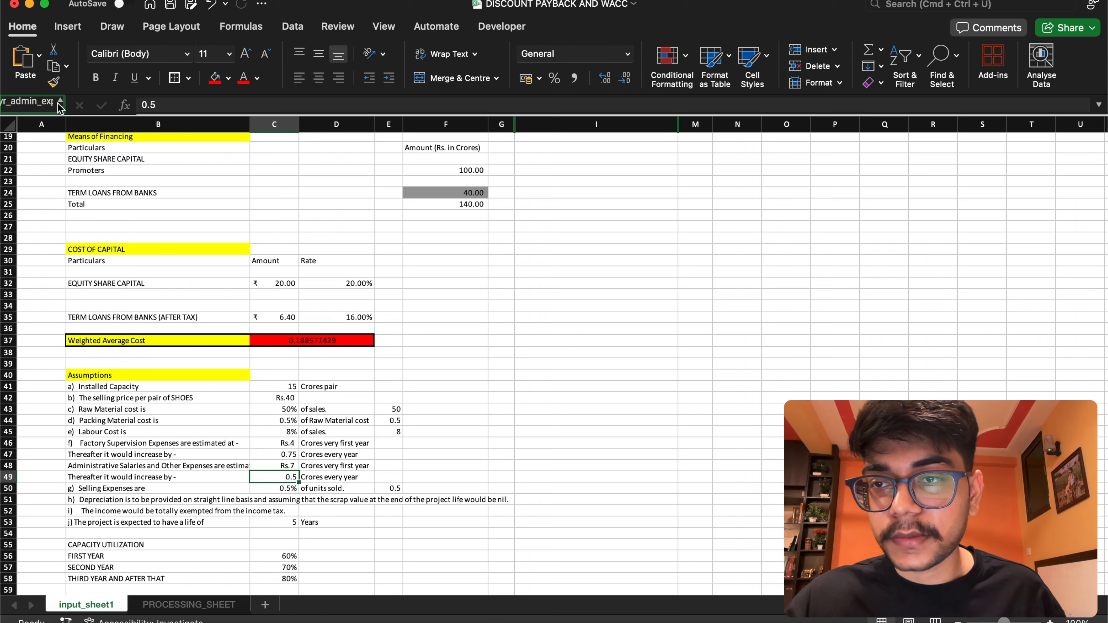
{"action": "left_click_drag", "start_coordinate": [64, 101], "coordinate": [267, 103]}
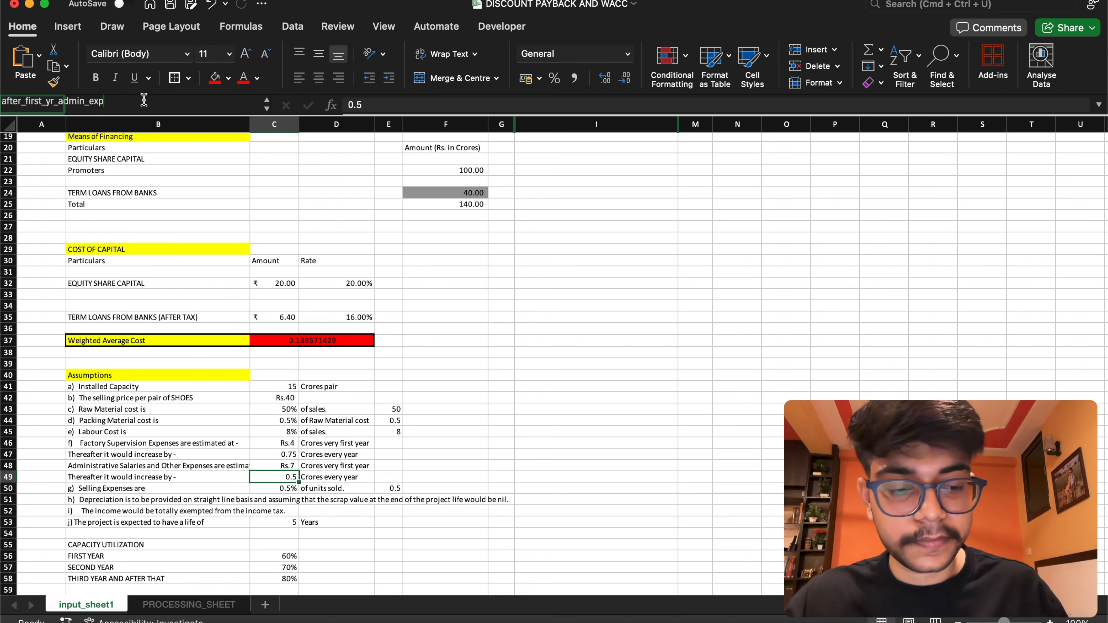
{"action": "key", "text": "Return"}
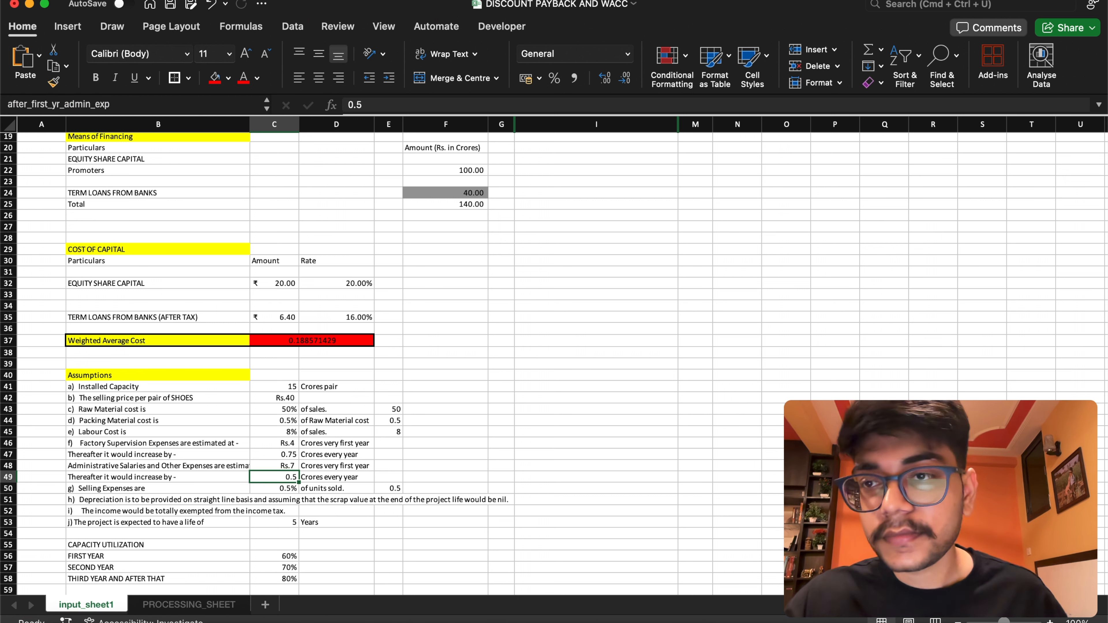
Name the Selling Expenses percentage cell C50 selling_exp
{"action": "left_click", "coordinate": [271, 488]}
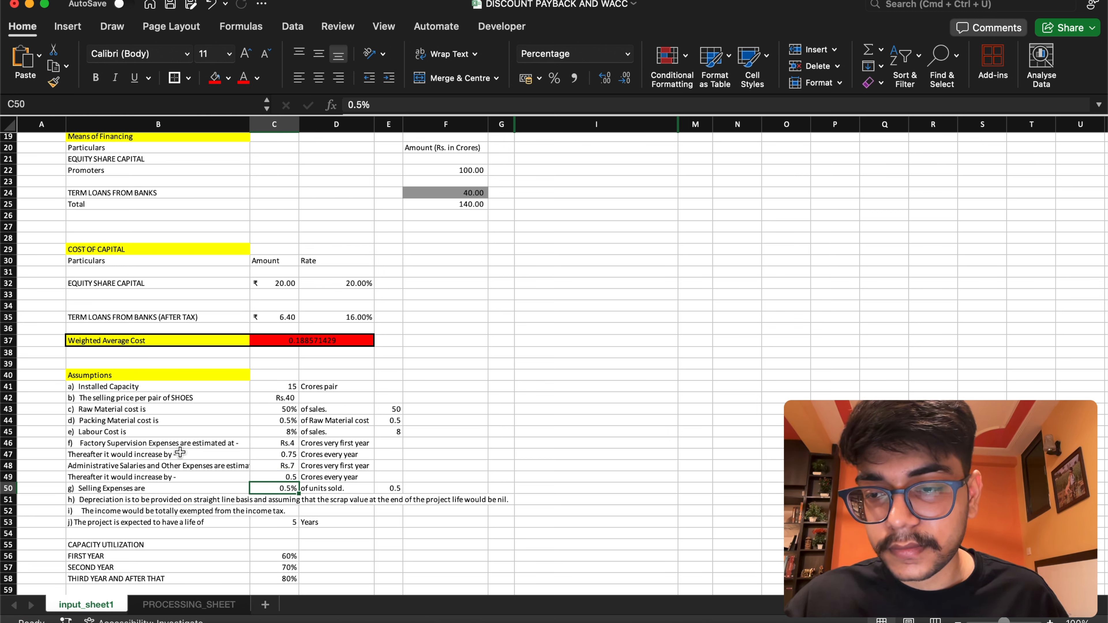
{"action": "left_click", "coordinate": [70, 102]}
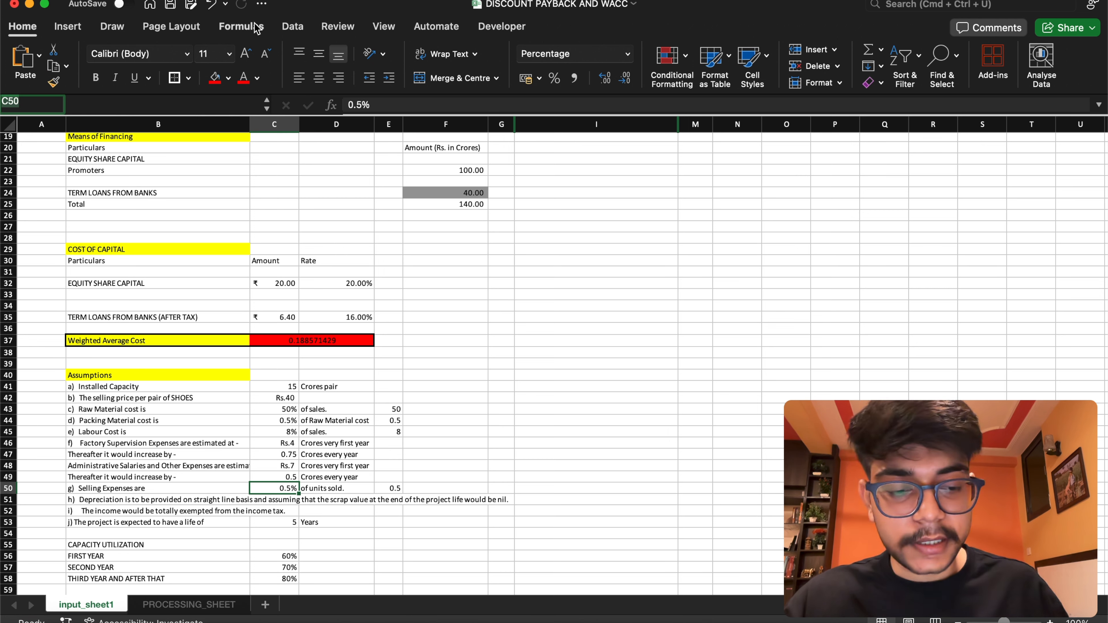
{"action": "type", "text": "selling_price"}
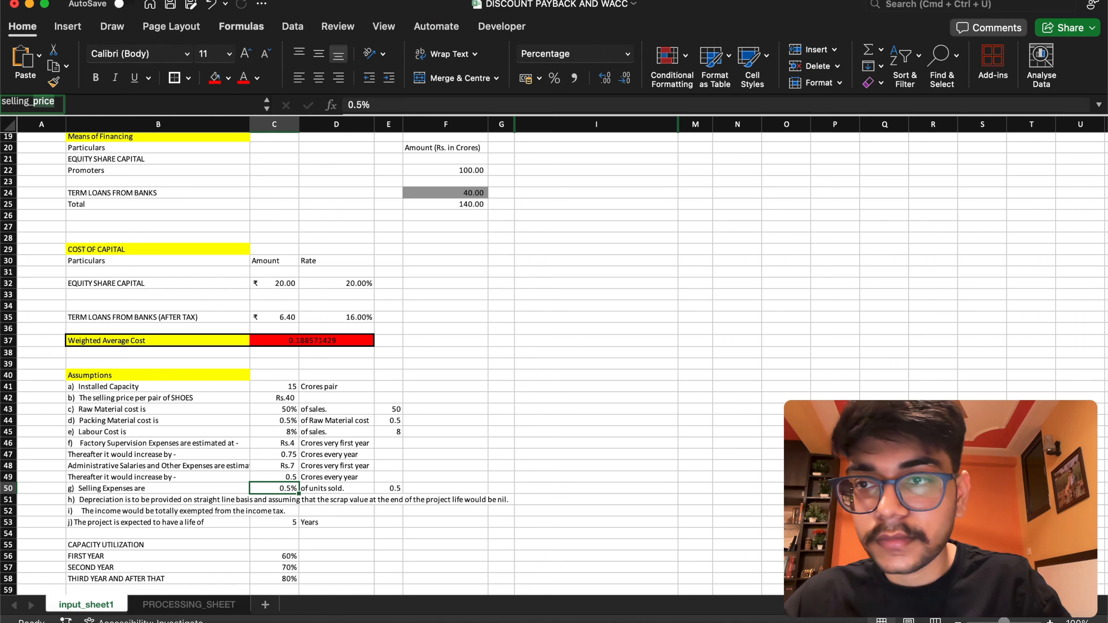
{"action": "type", "text": "exp"}
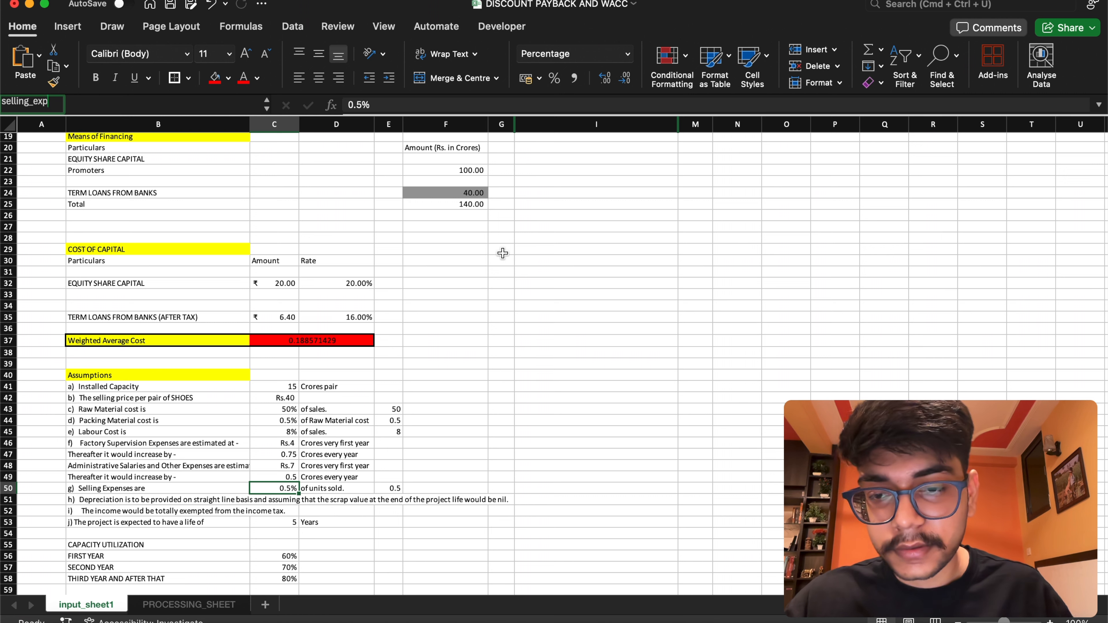
{"action": "key", "text": "Return"}
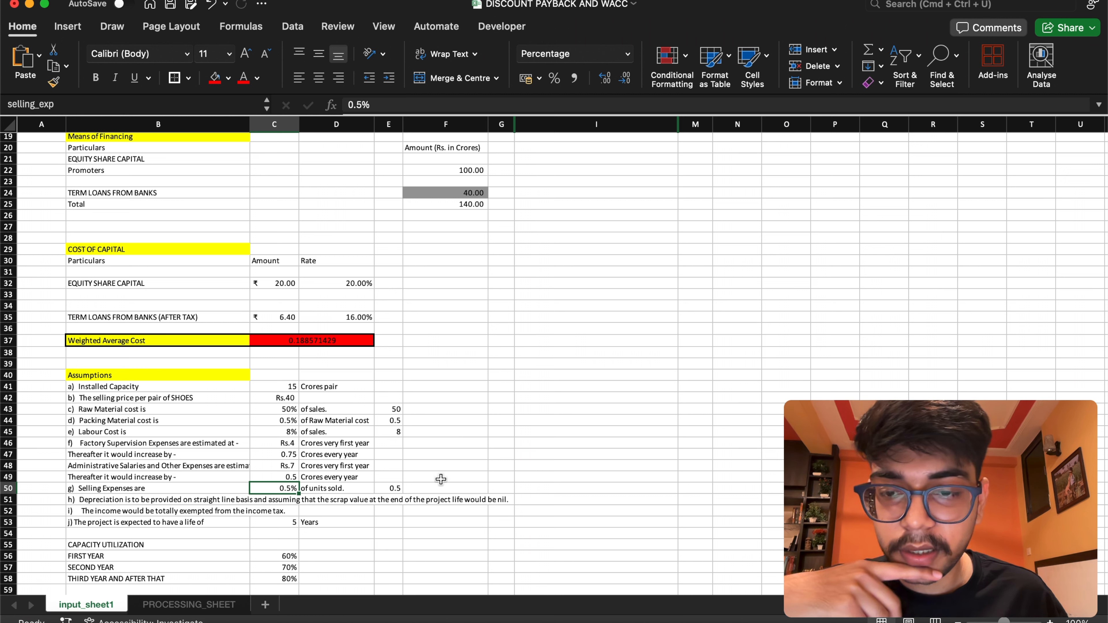
Fill the project life cells C53:D53 and the depreciation assumption cells D51:G51 and B51 with red
{"action": "left_click", "coordinate": [309, 522]}
{"action": "left_click_drag", "start_coordinate": [278, 522], "coordinate": [349, 526]}
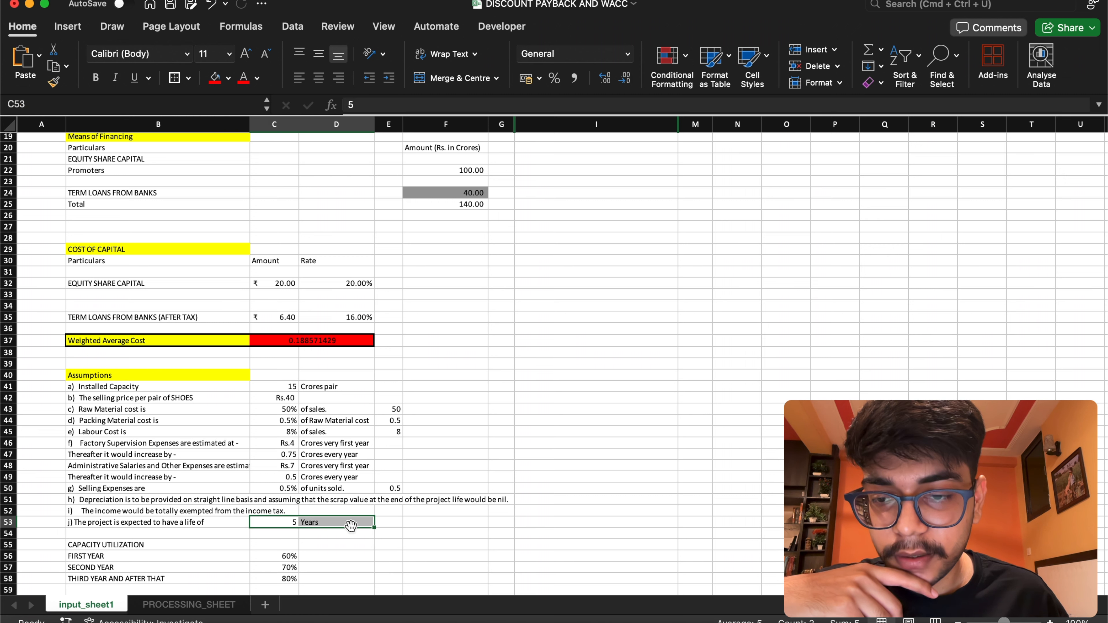
{"action": "left_click", "coordinate": [214, 73]}
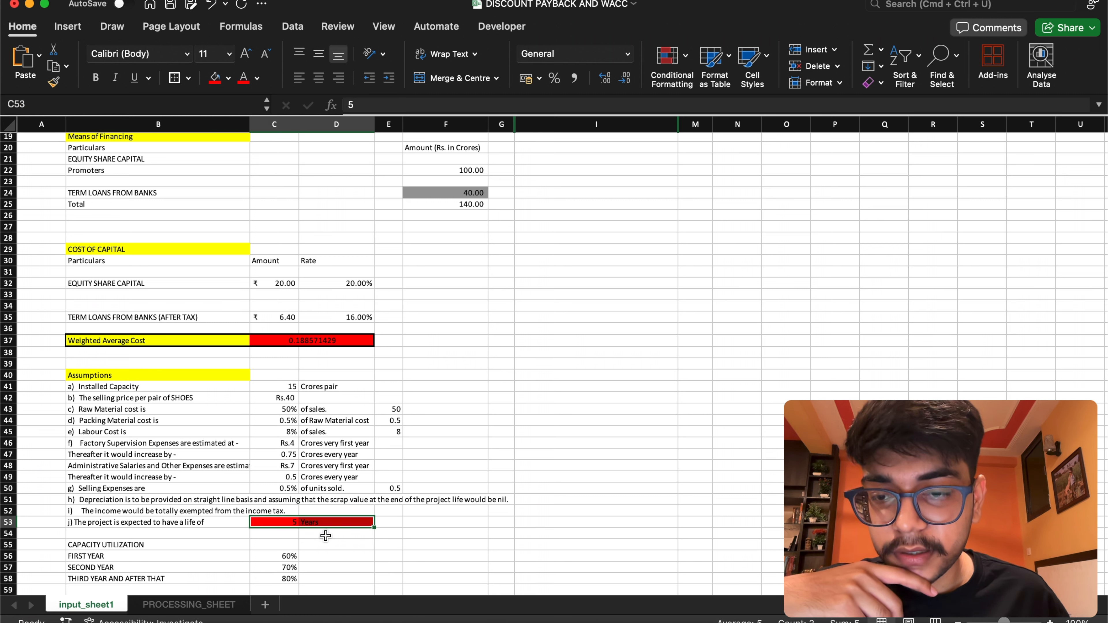
{"action": "left_click_drag", "start_coordinate": [343, 503], "coordinate": [488, 495]}
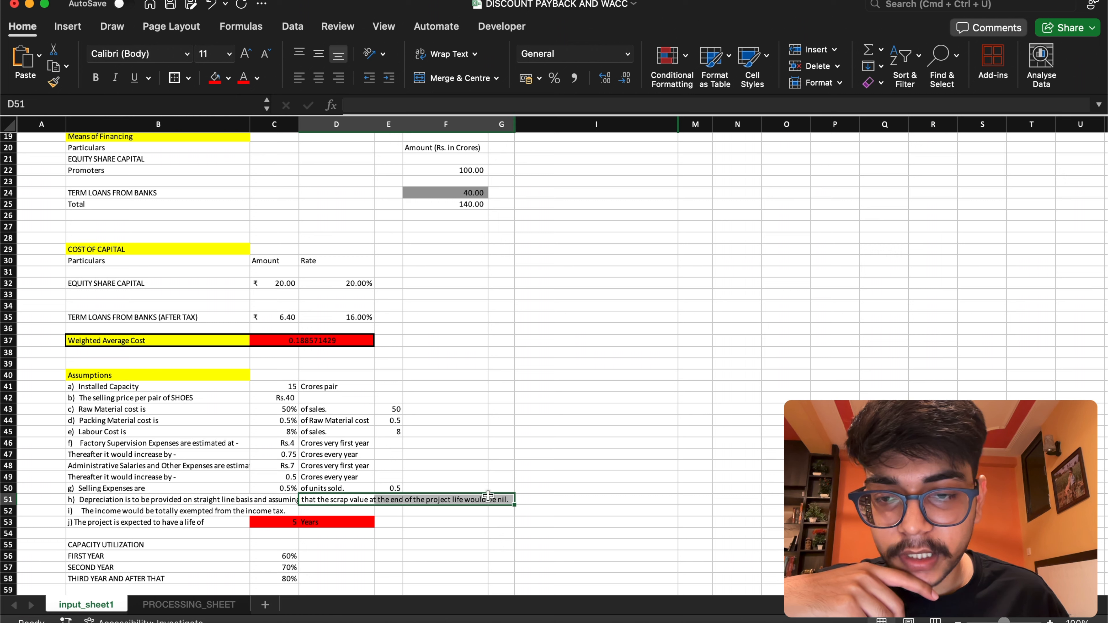
{"action": "left_click", "coordinate": [214, 77]}
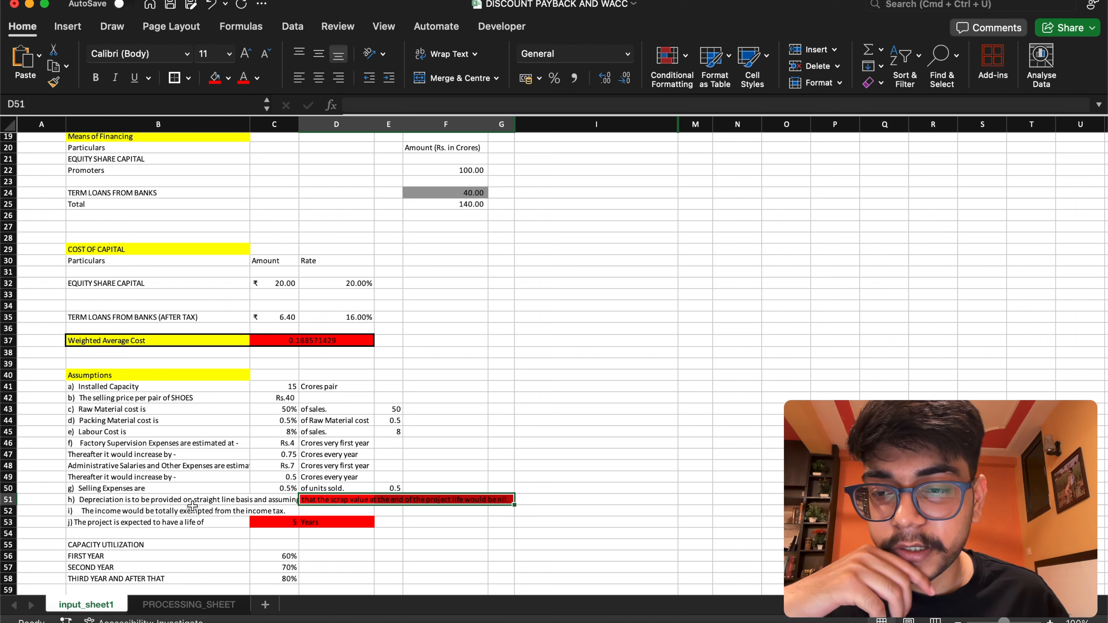
{"action": "left_click", "coordinate": [205, 499]}
{"action": "left_click", "coordinate": [214, 77]}
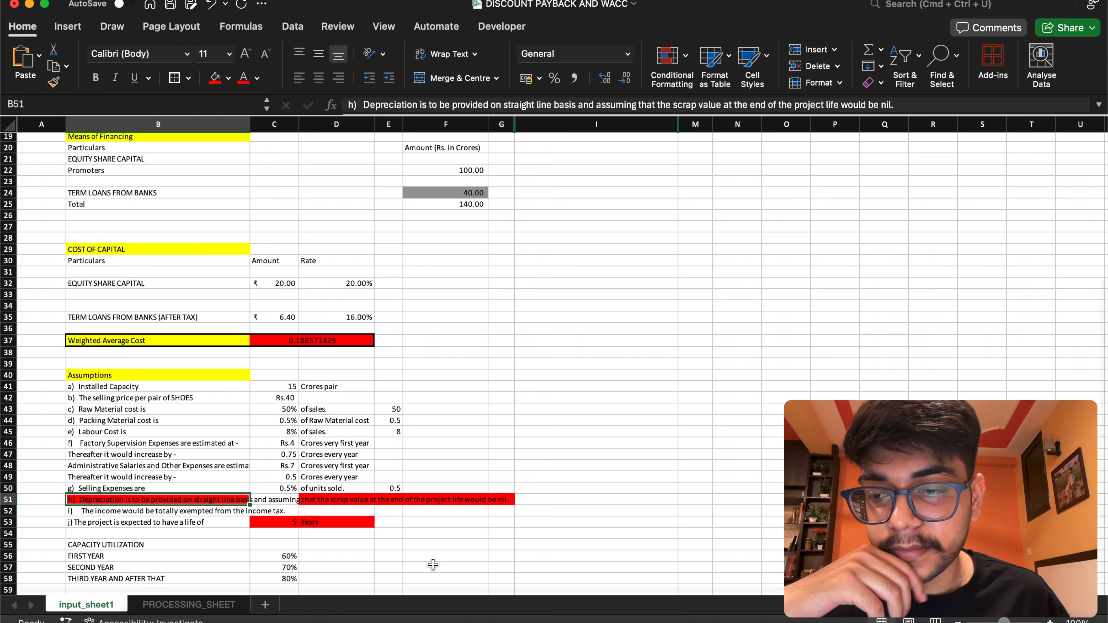
Try to name the first-year capacity utilization cell C56 first
{"action": "left_click", "coordinate": [110, 556]}
{"action": "left_click", "coordinate": [287, 558]}
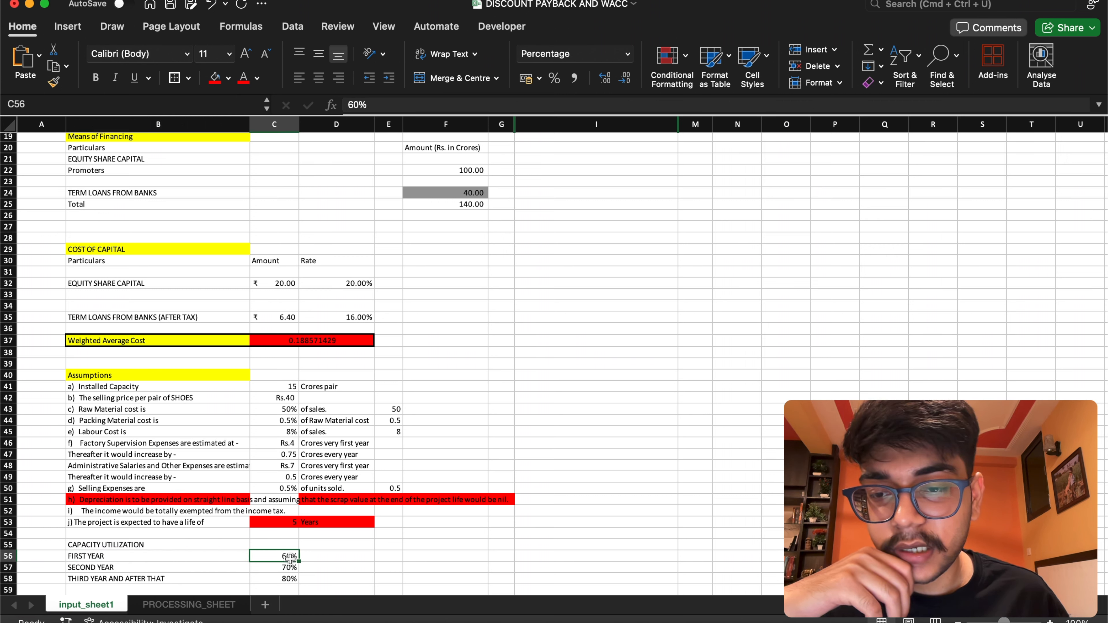
{"action": "left_click", "coordinate": [85, 106]}
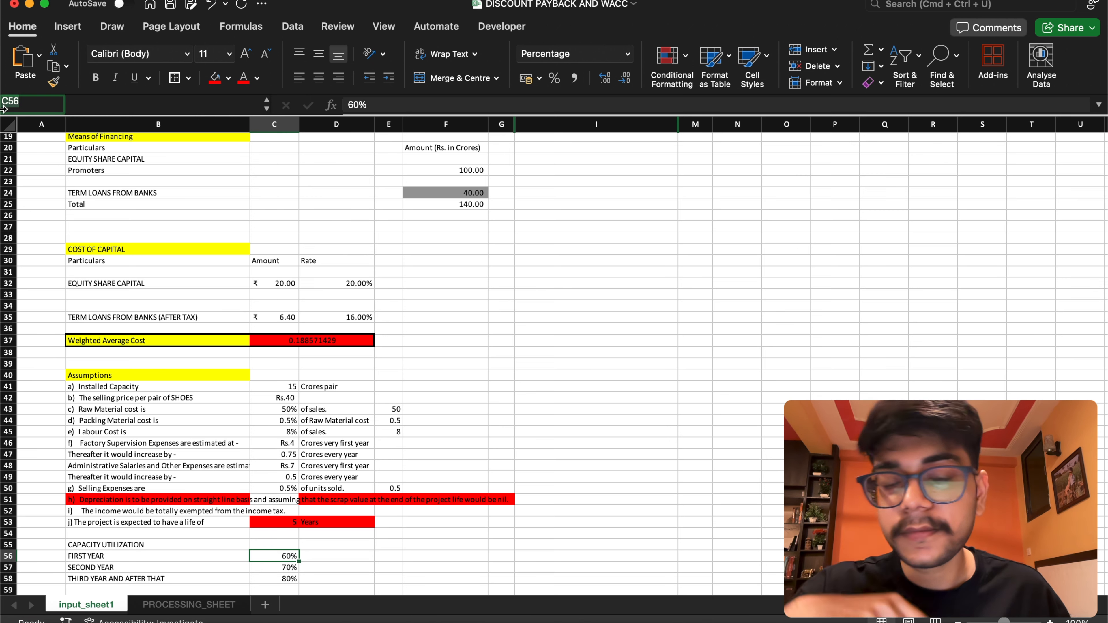
{"action": "type", "text": "first_yr_admin_exp"}
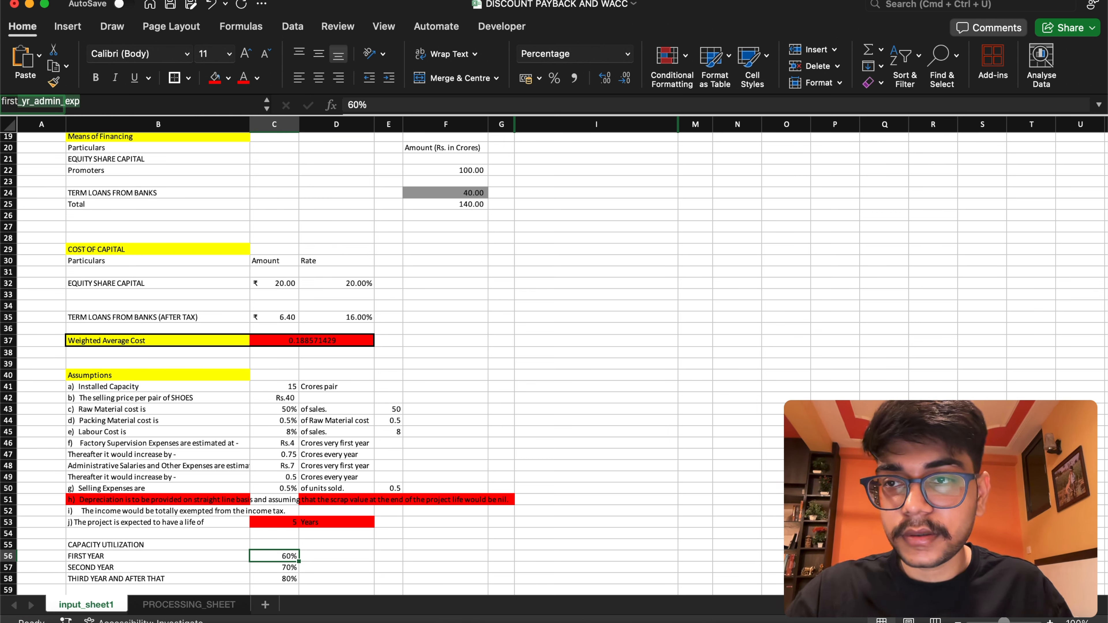
{"action": "key", "text": "Return"}
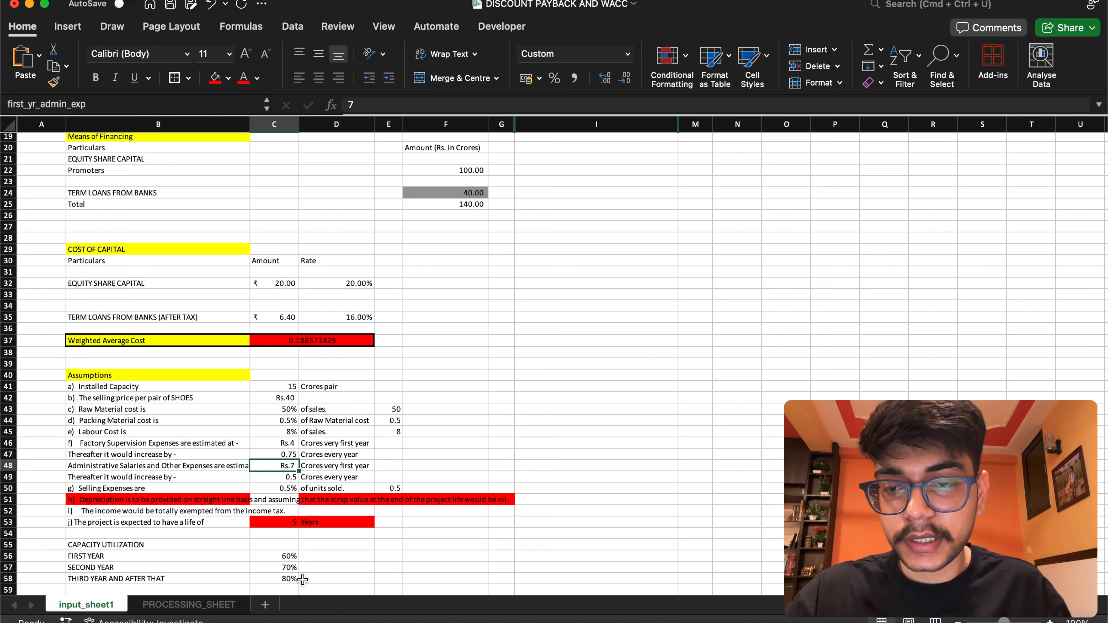
{"action": "left_click", "coordinate": [281, 556]}
{"action": "left_click", "coordinate": [30, 107]}
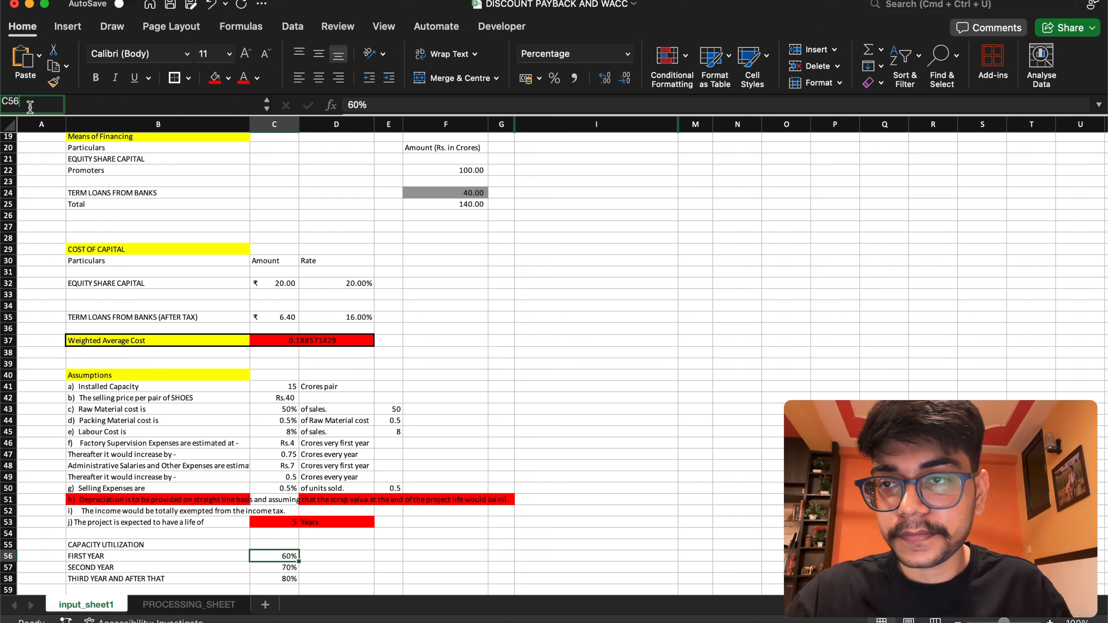
{"action": "type", "text": "first_yr_admin_exp"}
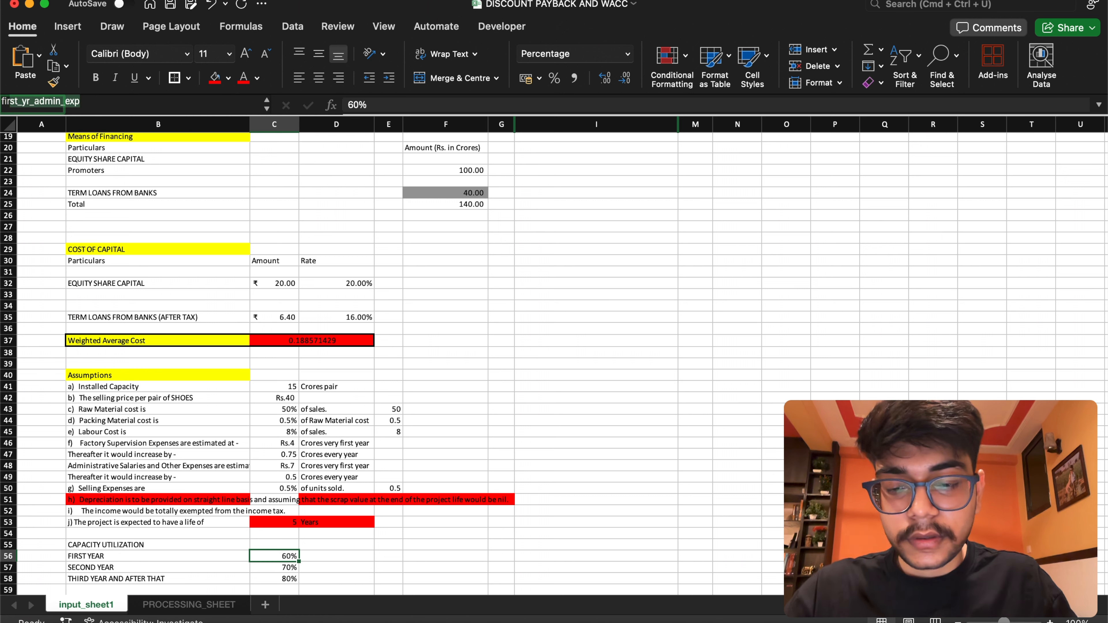
{"action": "key", "text": "Return"}
{"action": "type", "text": "7"}
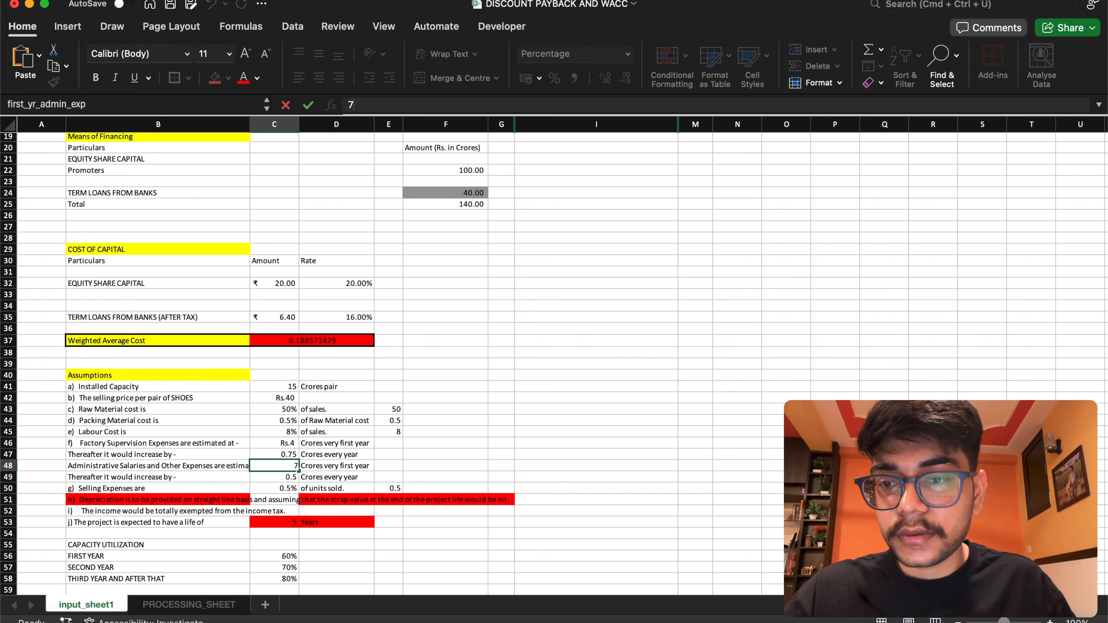
Name the first-year capacity utilization cell C56 first, removing the autocompleted rest of the existing name
{"action": "left_click", "coordinate": [276, 556]}
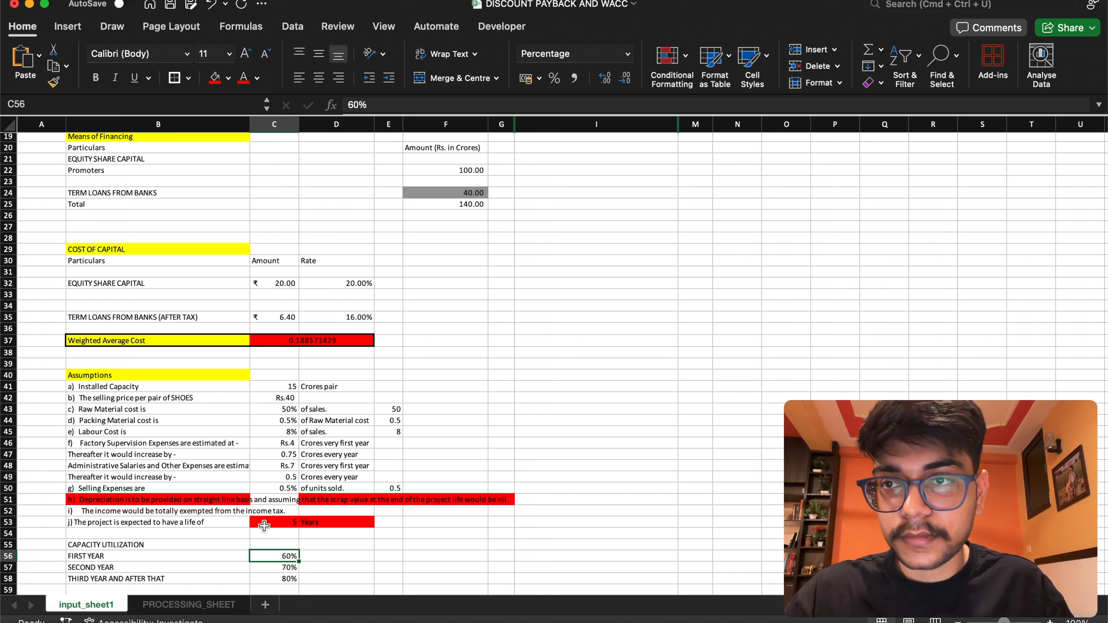
{"action": "left_click", "coordinate": [156, 104]}
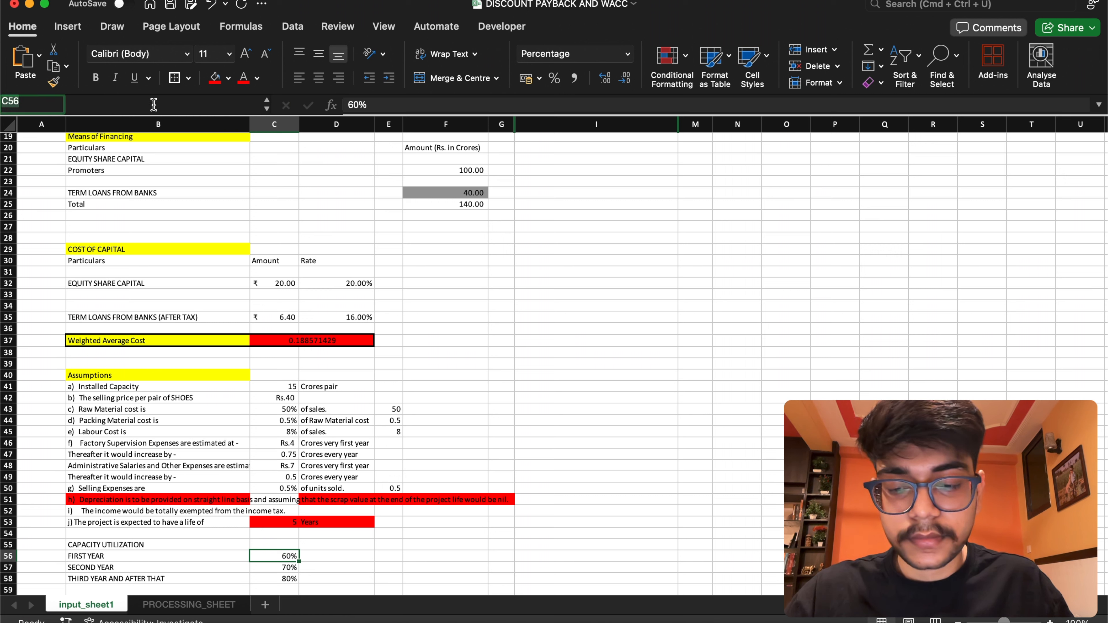
{"action": "type", "text": "fi"}
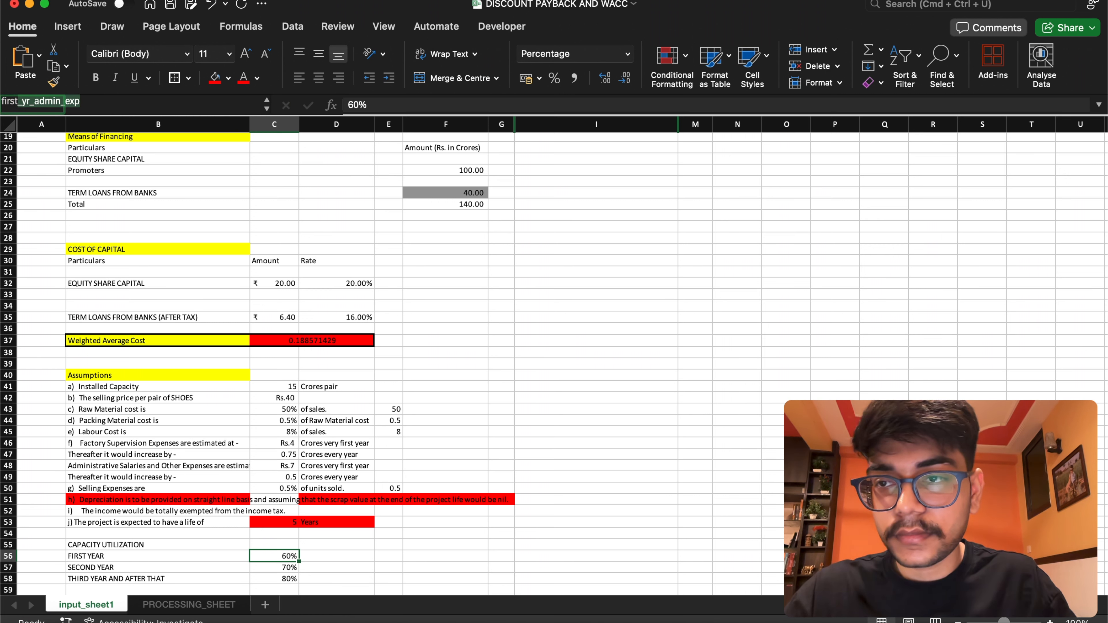
{"action": "type", "text": "rst"}
{"action": "key", "text": "BackSpace"}
{"action": "key", "text": "Return"}
Name the second-year capacity utilization cell C57 second
{"action": "left_click", "coordinate": [277, 567]}
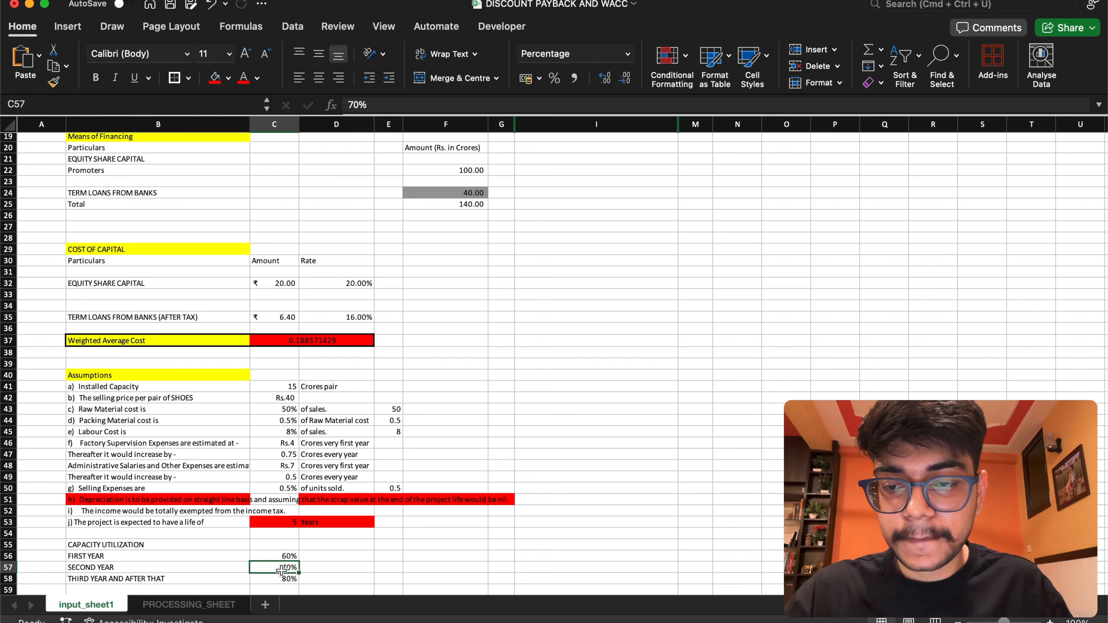
{"action": "left_click", "coordinate": [46, 105]}
{"action": "type", "text": "second"}
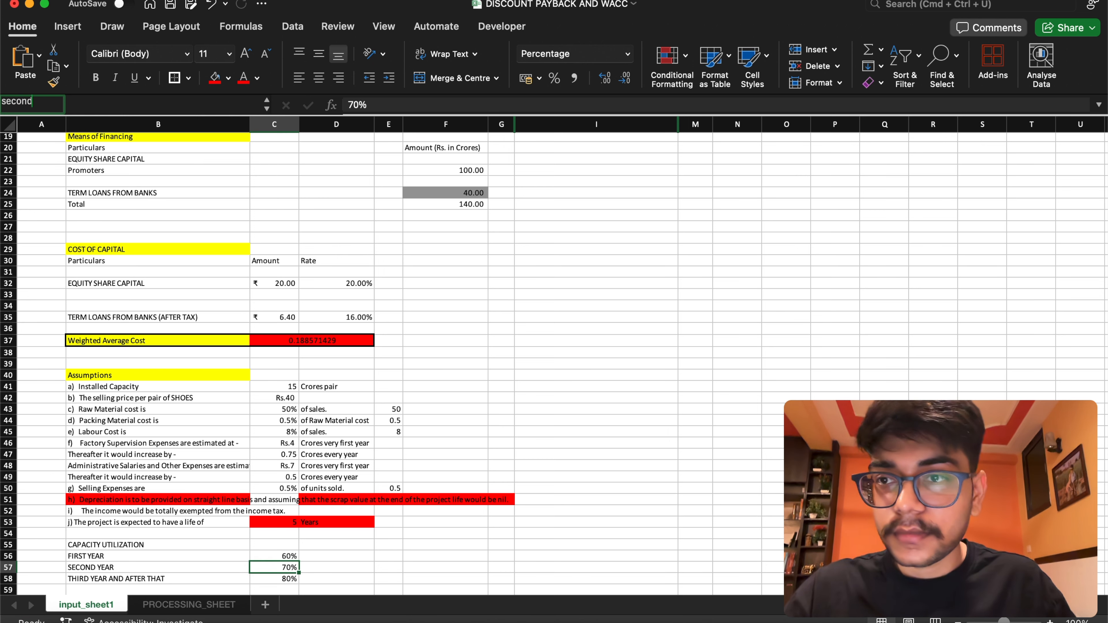
{"action": "key", "text": "Return"}
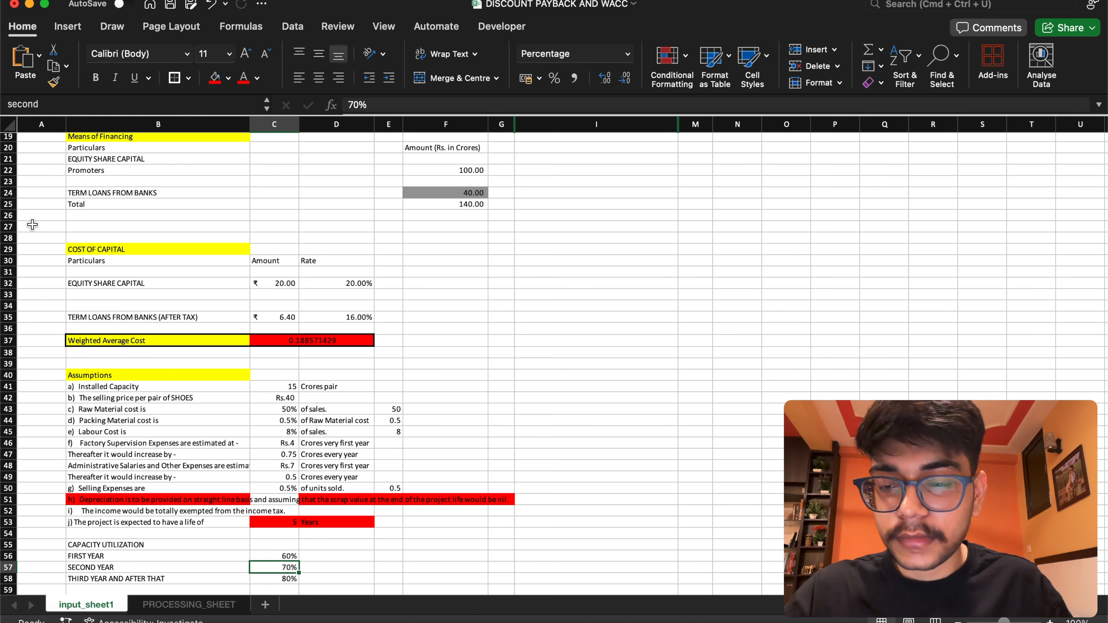
Name the capacity utilization cell for the third year and after, C58, third
{"action": "left_click", "coordinate": [255, 577]}
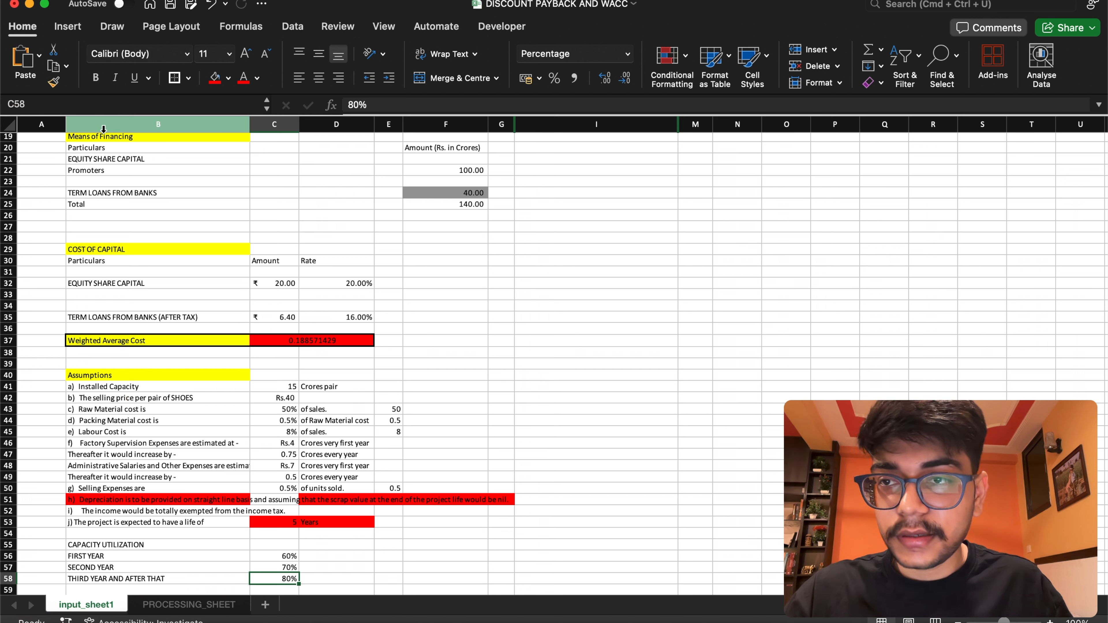
{"action": "left_click", "coordinate": [26, 103]}
{"action": "type", "text": "third"}
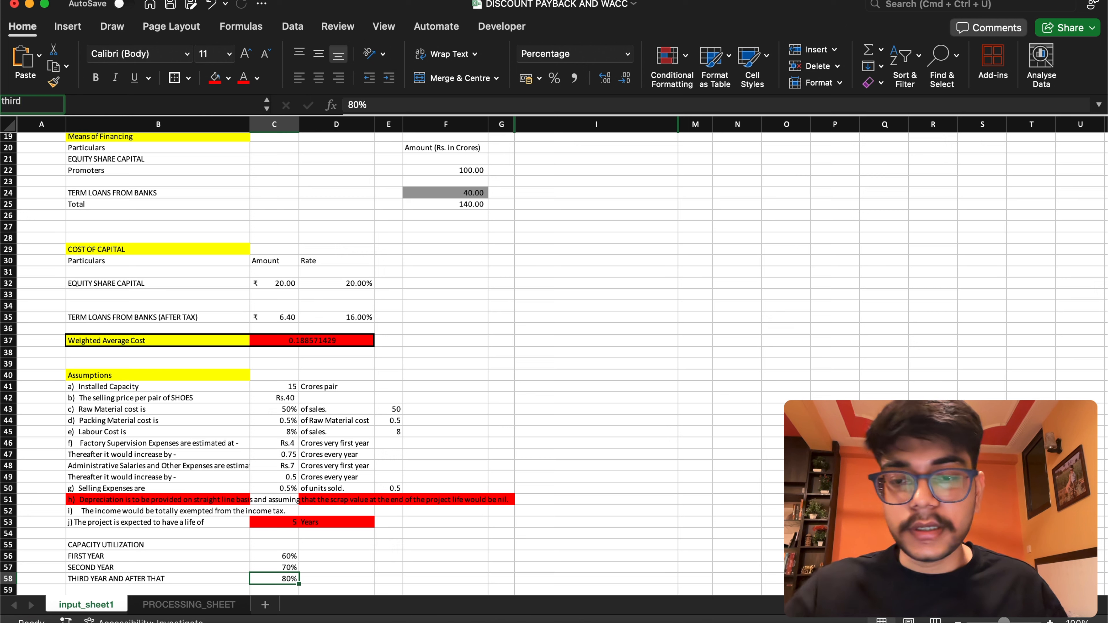
{"action": "key", "text": "Return"}
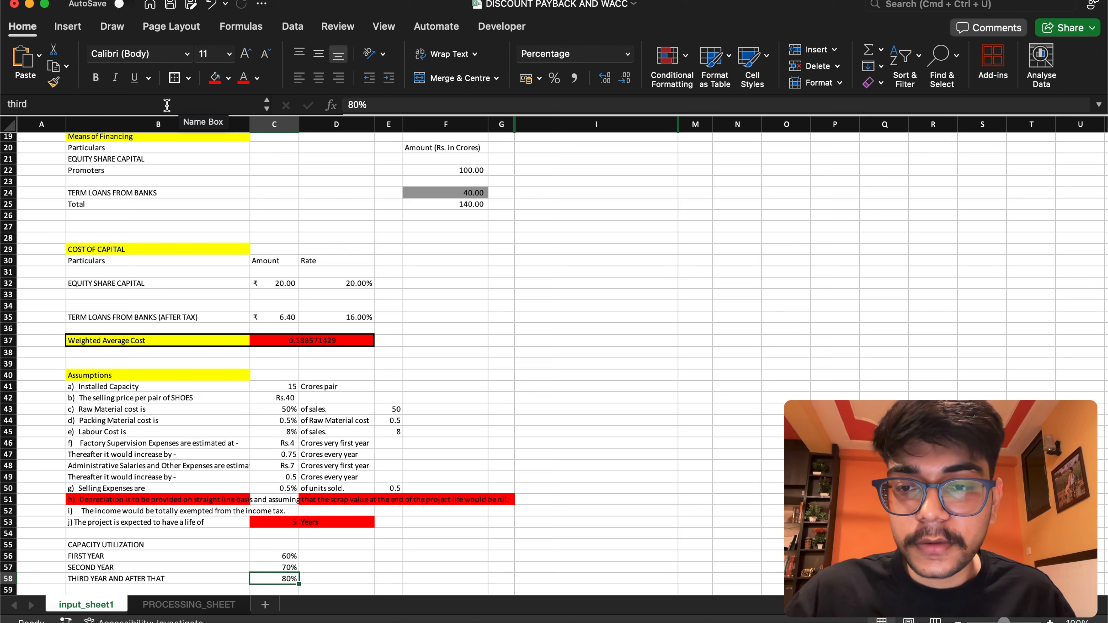
Review all defined names with their full cell references in the Name Manager, and inspect the Means of Financing cells F22, F24 and F25
{"action": "left_click", "coordinate": [270, 420]}
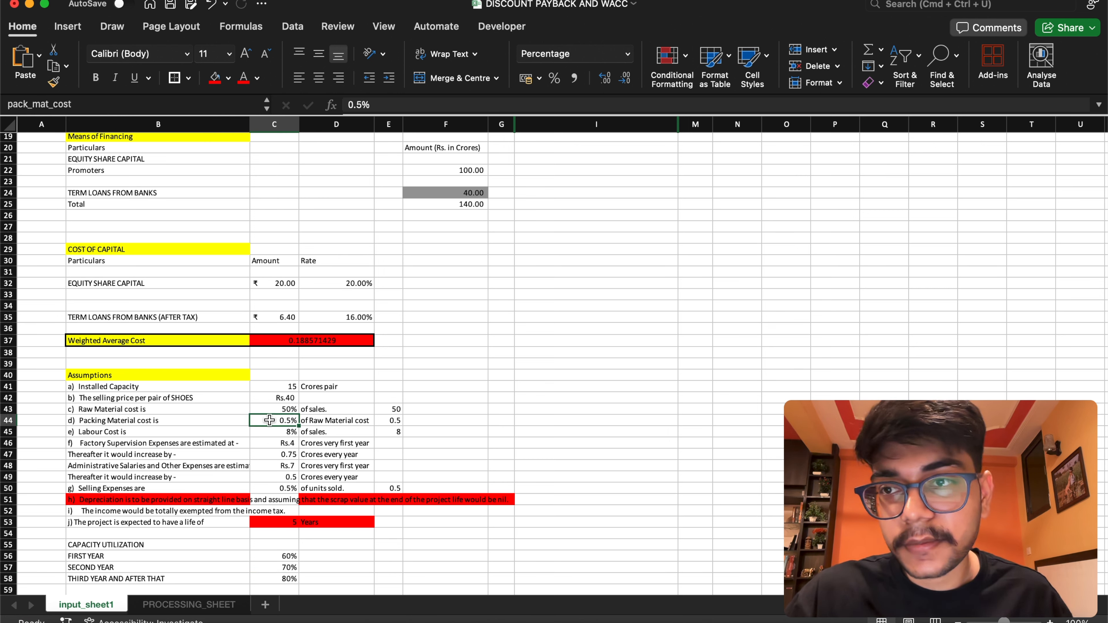
{"action": "left_click", "coordinate": [196, 104]}
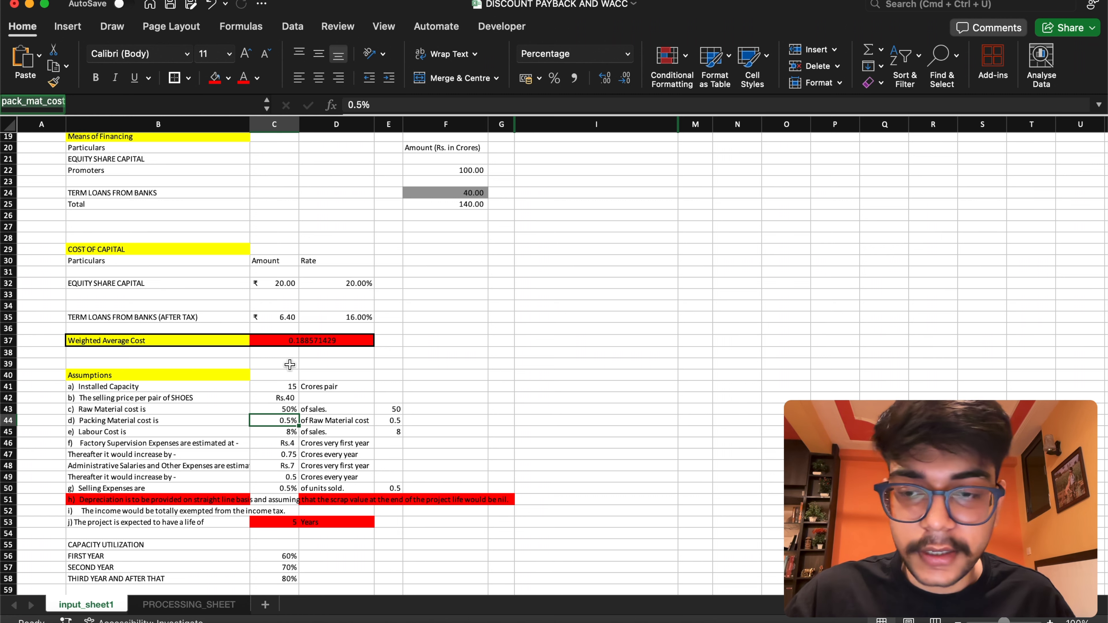
{"action": "left_click", "coordinate": [497, 387]}
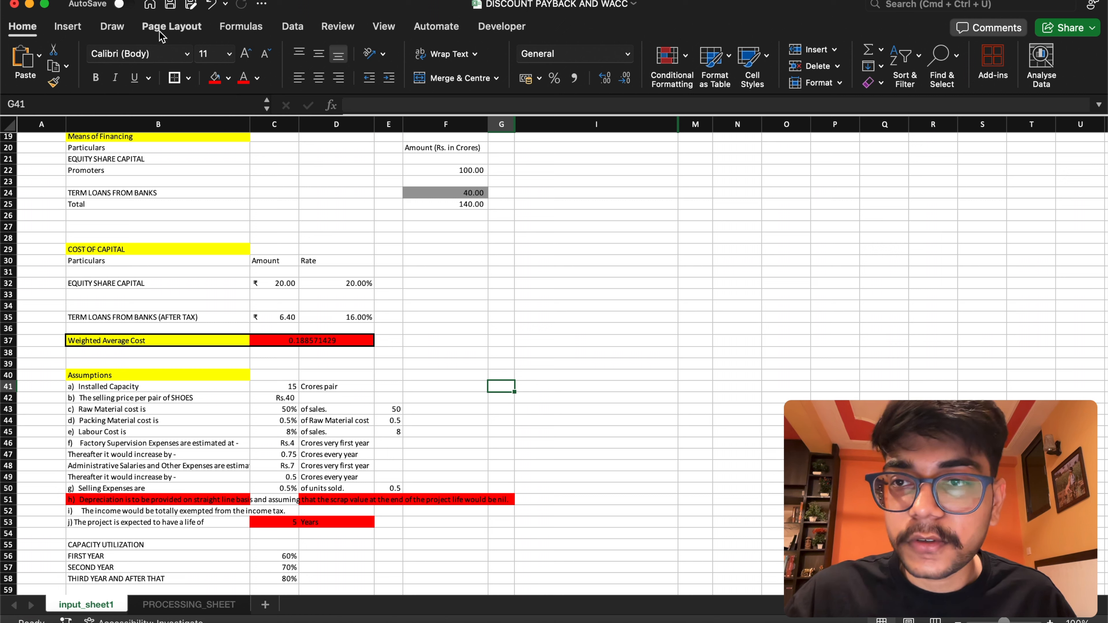
{"action": "left_click", "coordinate": [249, 30]}
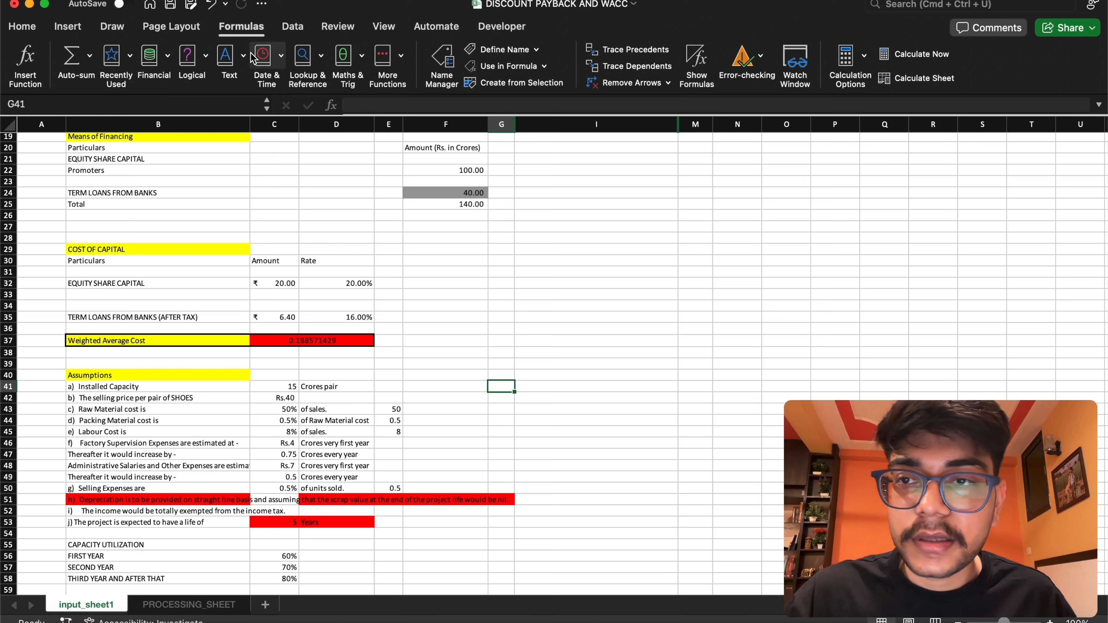
{"action": "left_click", "coordinate": [442, 67]}
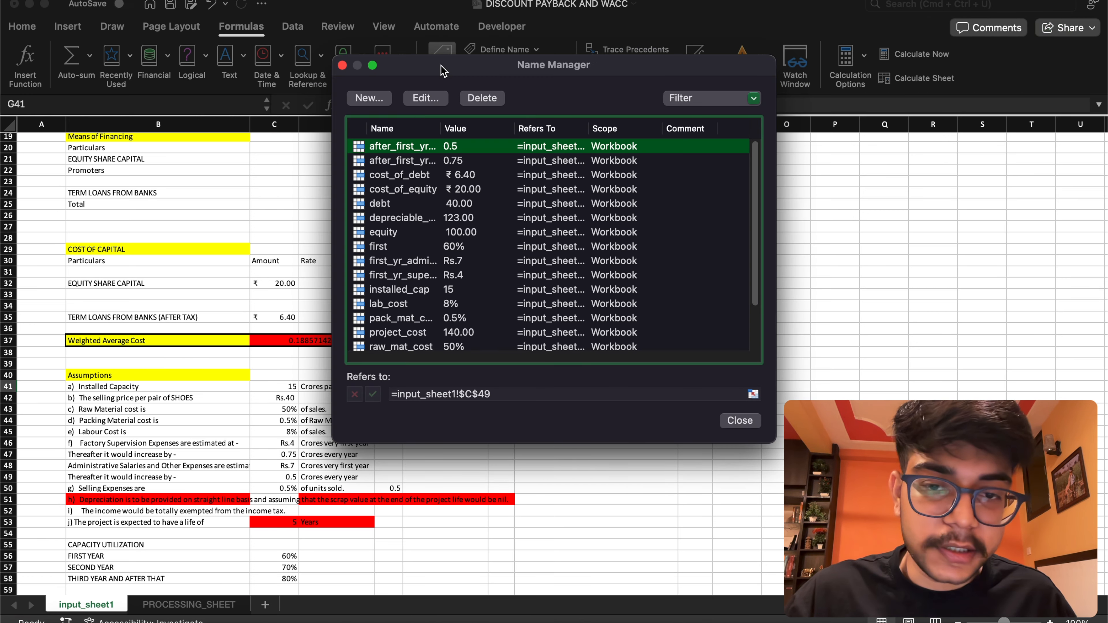
{"action": "left_click_drag", "start_coordinate": [319, 450], "coordinate": [120, 545]}
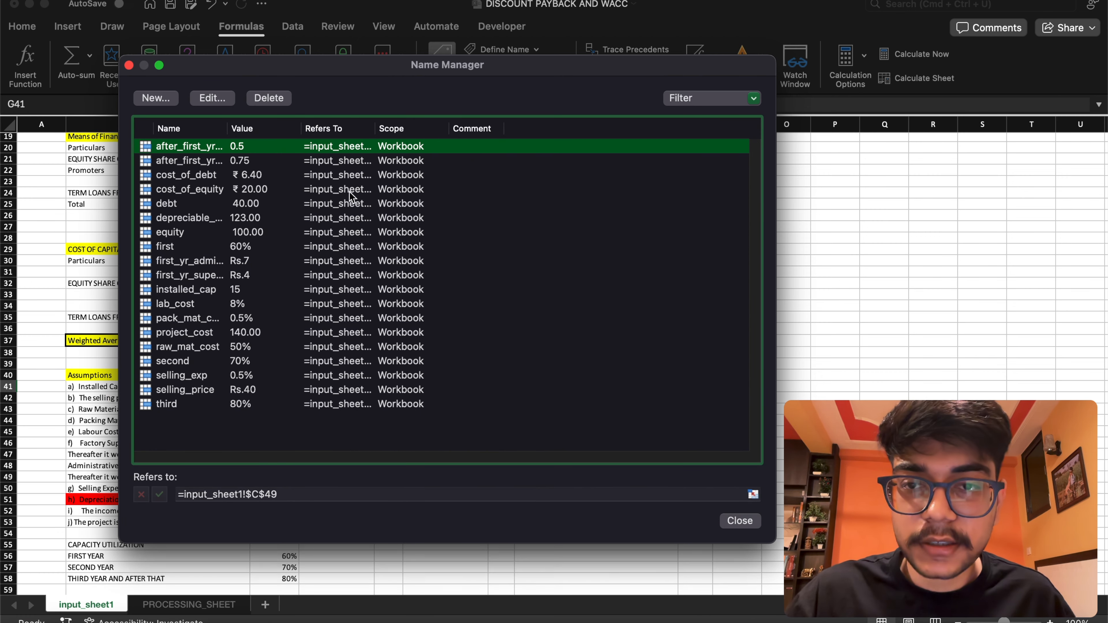
{"action": "left_click_drag", "start_coordinate": [375, 129], "coordinate": [540, 160]}
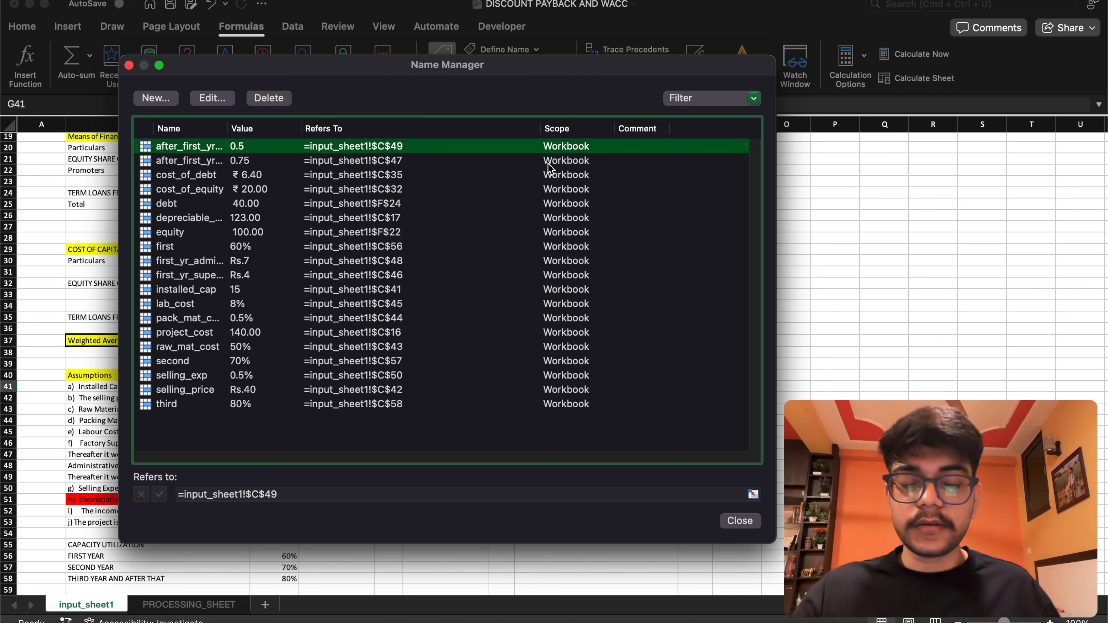
{"action": "left_click", "coordinate": [740, 522]}
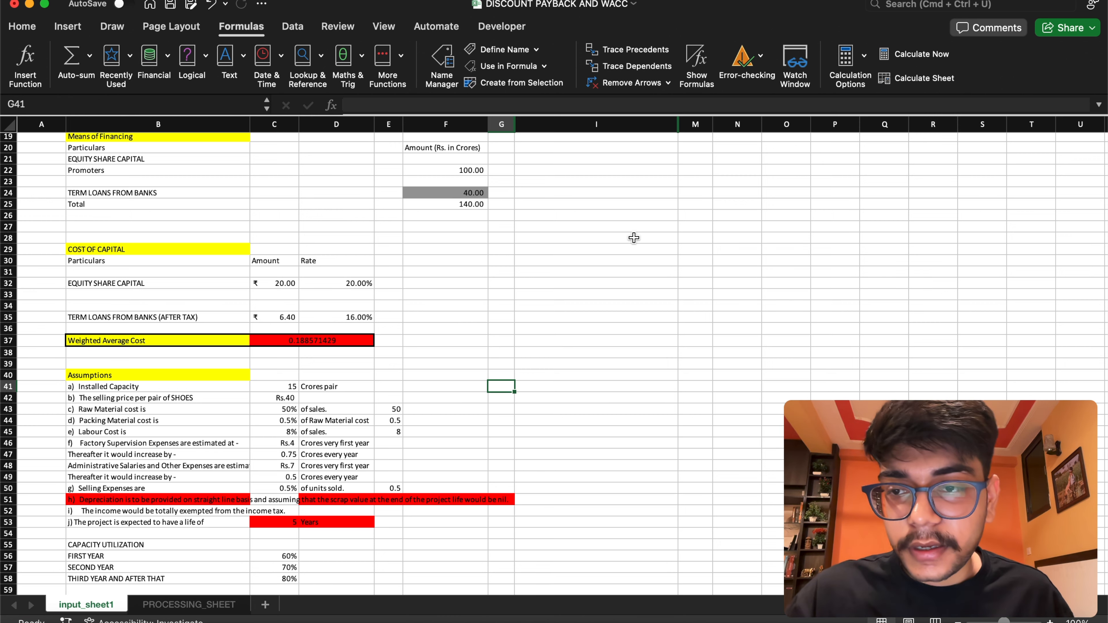
{"action": "scroll", "coordinate": [1104, 302], "scroll_direction": "up", "scroll_amount": 10}
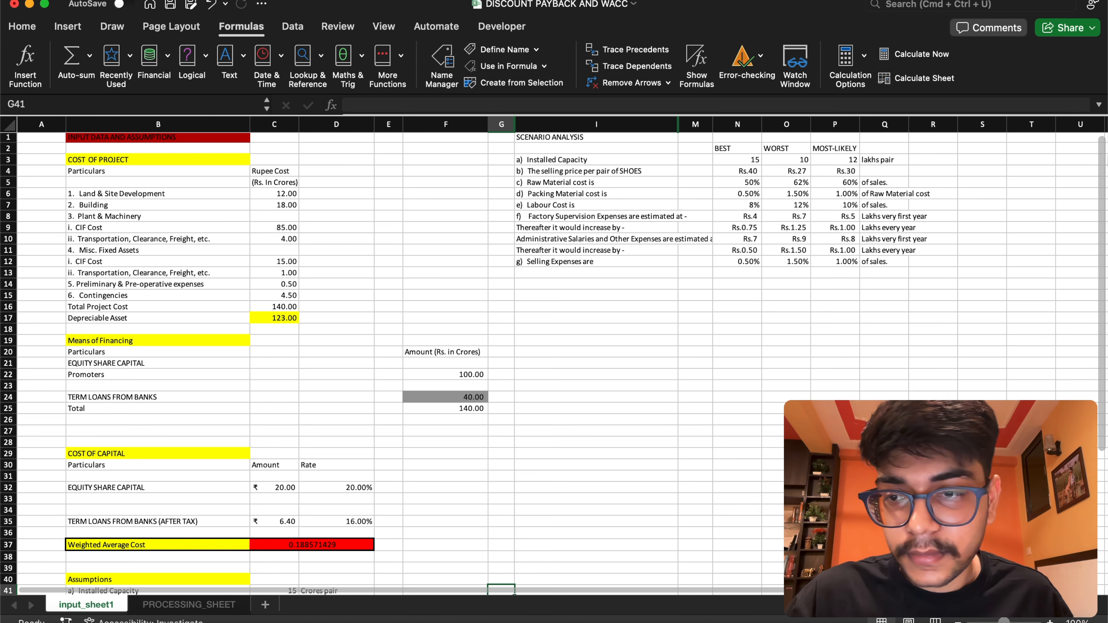
{"action": "scroll", "coordinate": [554, 364], "scroll_direction": "down", "scroll_amount": 1}
{"action": "left_click", "coordinate": [415, 369]}
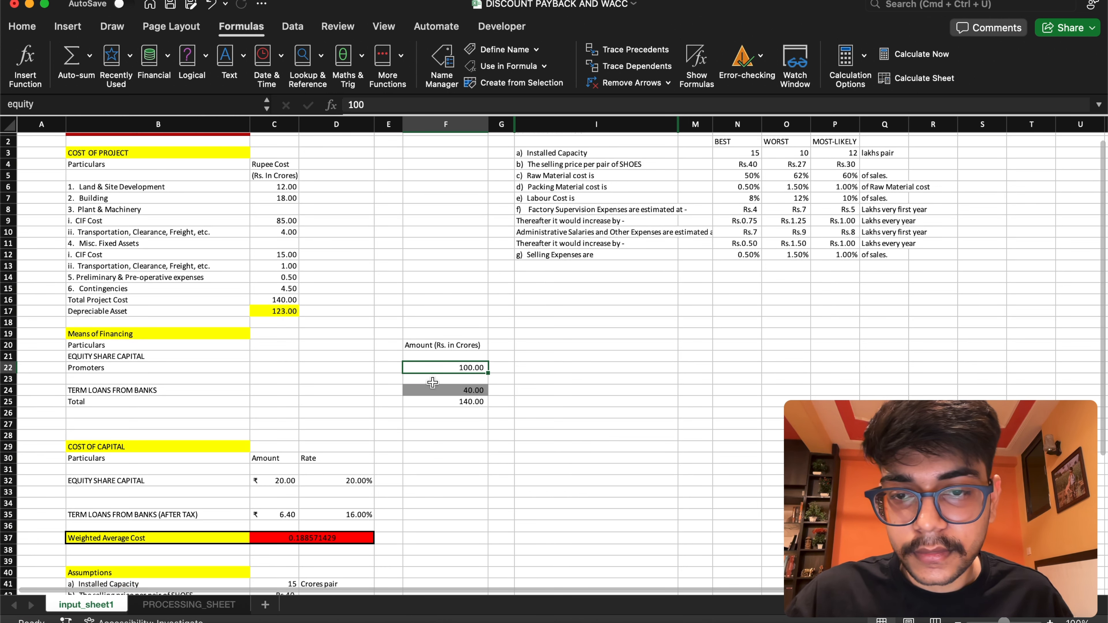
{"action": "left_click", "coordinate": [438, 392]}
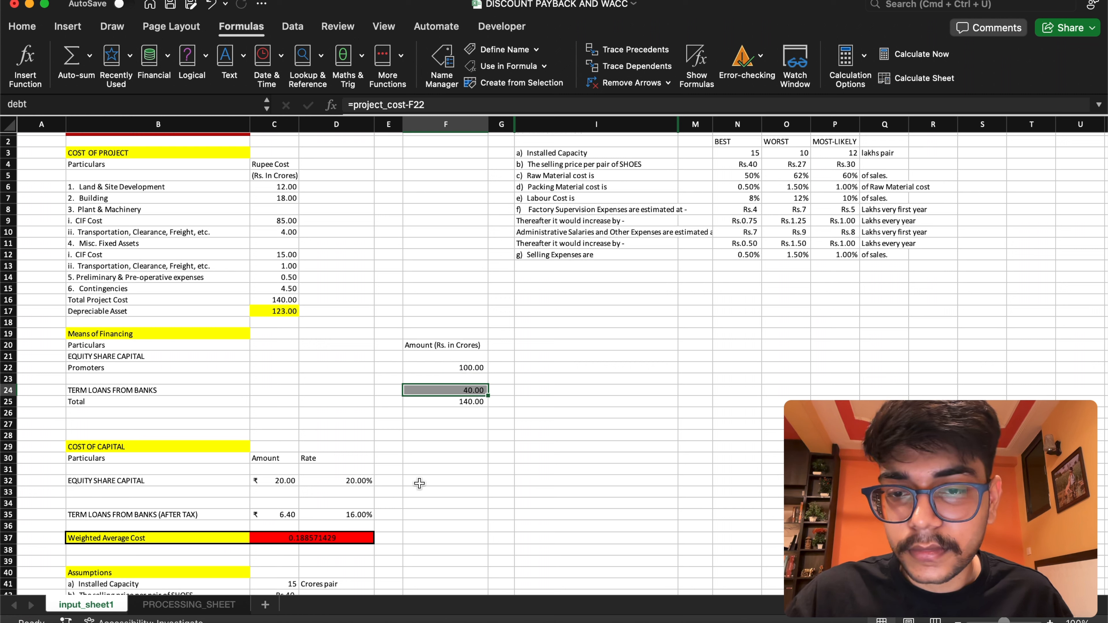
{"action": "left_click", "coordinate": [471, 405]}
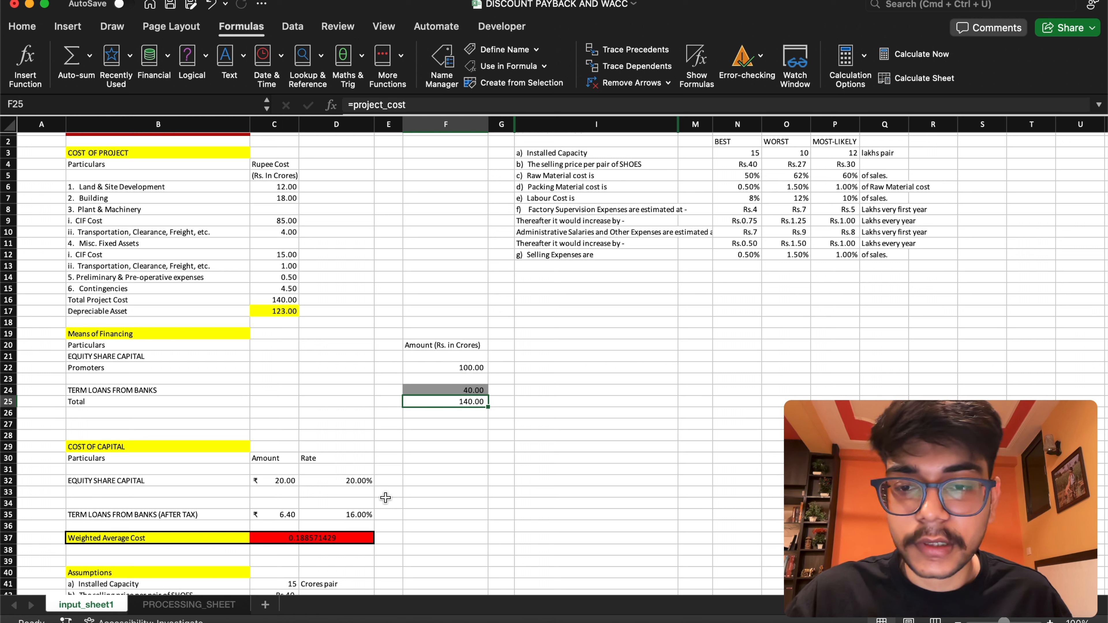
On PROCESSING_SHEET, set the 1st Year capacity utilization in E6 to the formula =first
{"action": "left_click", "coordinate": [192, 604]}
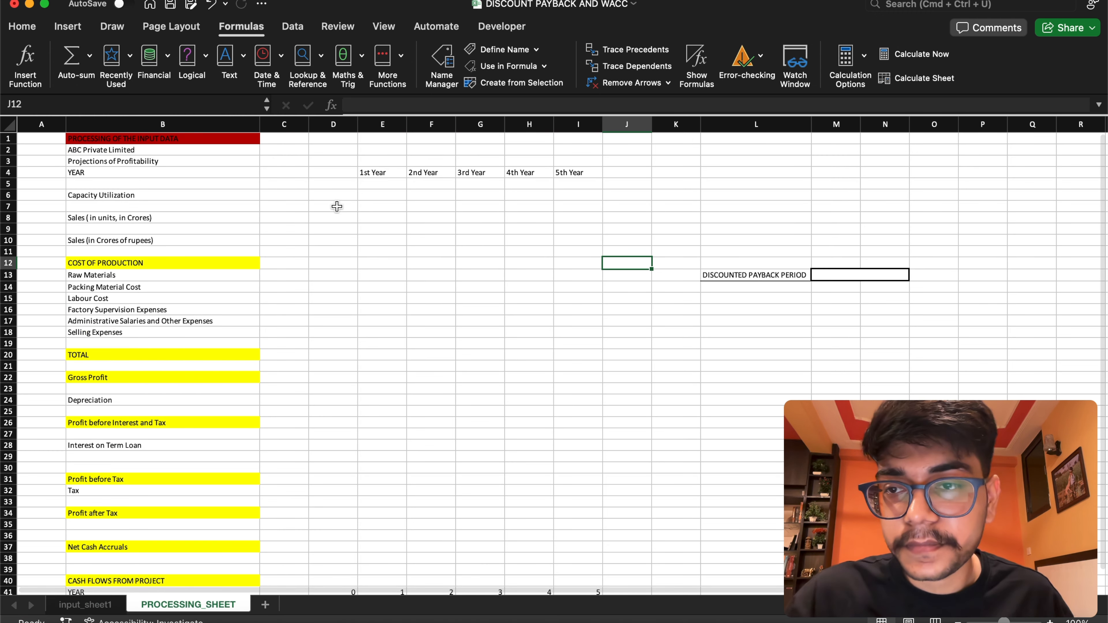
{"action": "left_click", "coordinate": [370, 194]}
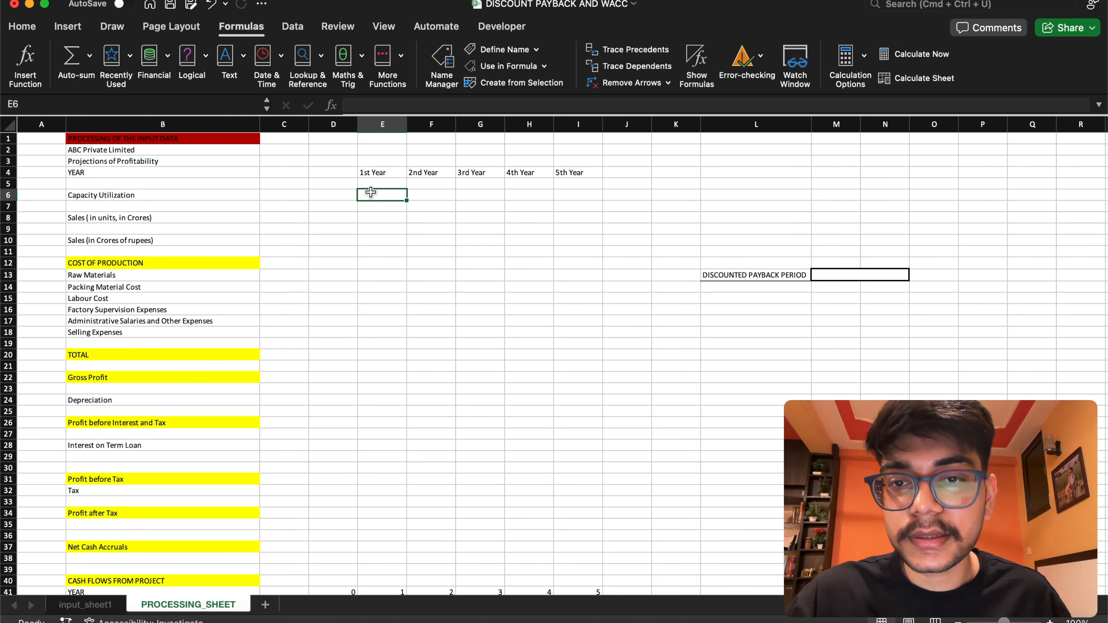
{"action": "double_click", "coordinate": [377, 197]}
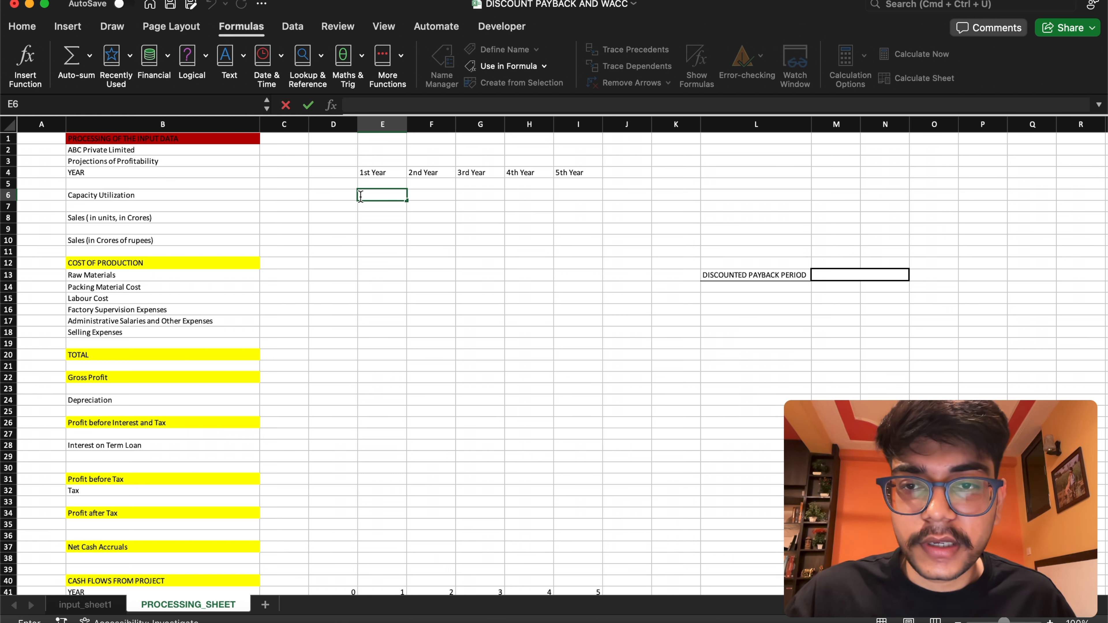
{"action": "left_click", "coordinate": [386, 192]}
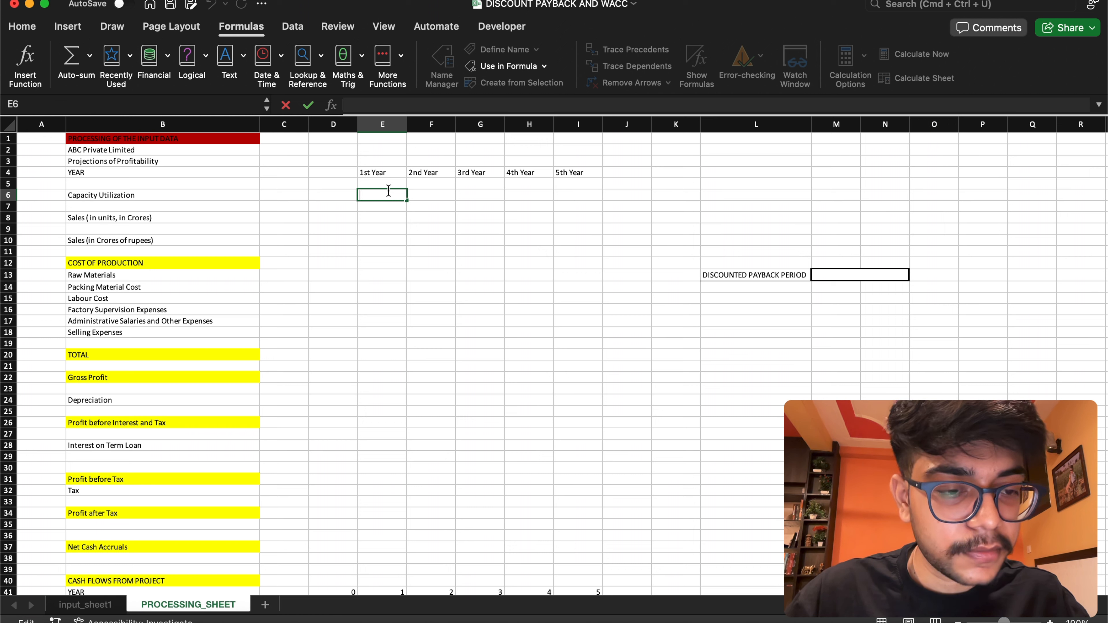
{"action": "type", "text": "="}
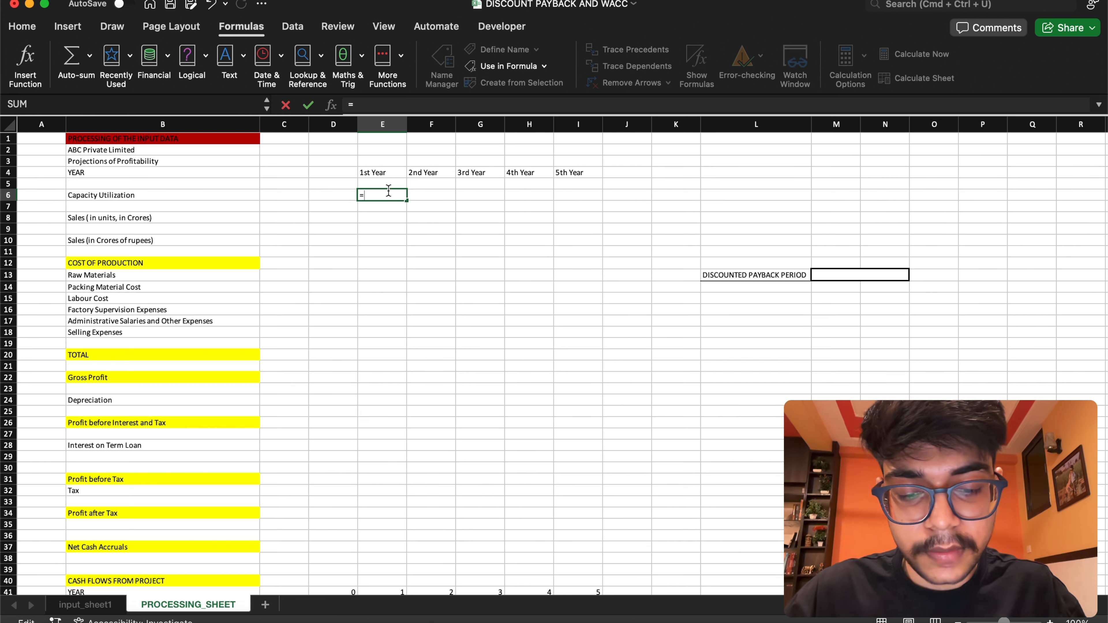
{"action": "type", "text": "fir"}
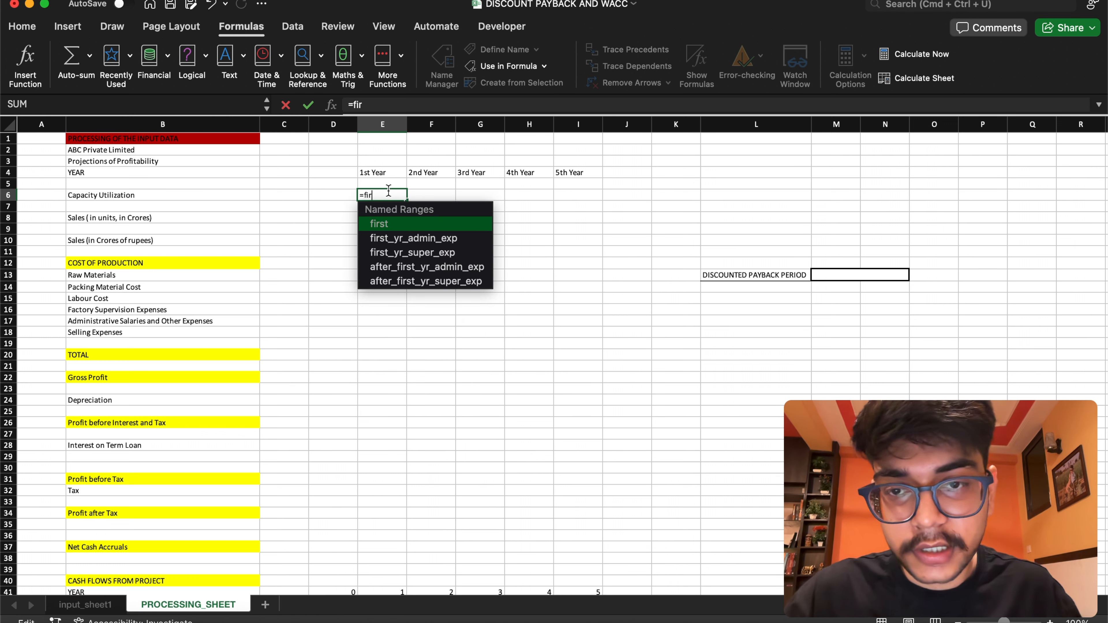
{"action": "key", "text": "Return"}
{"action": "key", "text": "Up"}
{"action": "key", "text": "Up"}
{"action": "left_click", "coordinate": [398, 196]}
{"action": "double_click", "coordinate": [399, 197]}
{"action": "type", "text": "sr"}
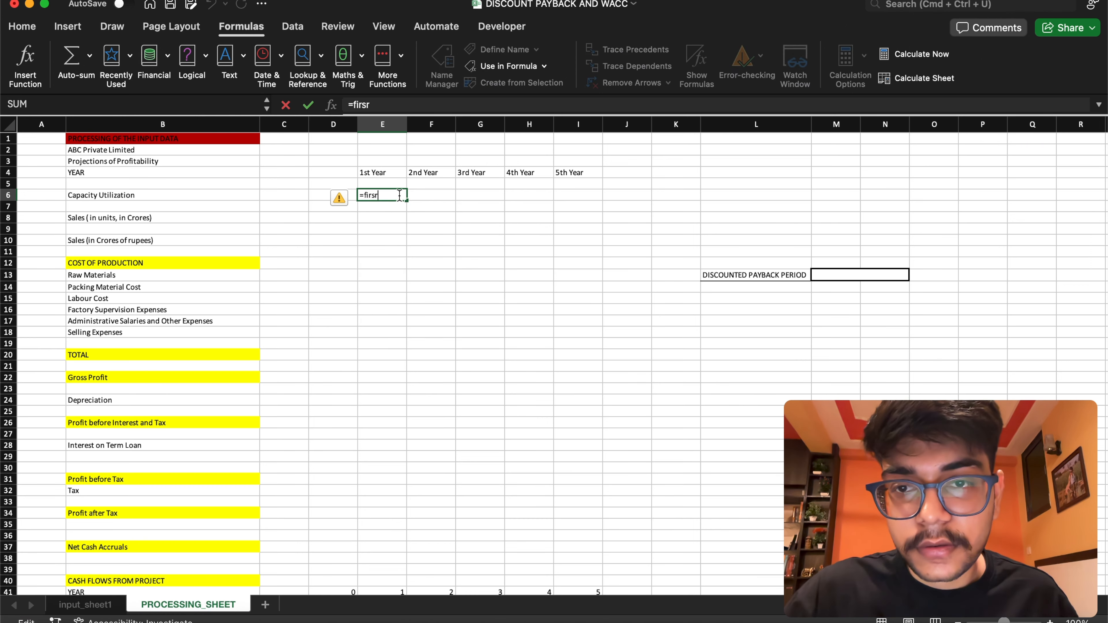
{"action": "key", "text": "BackSpace"}
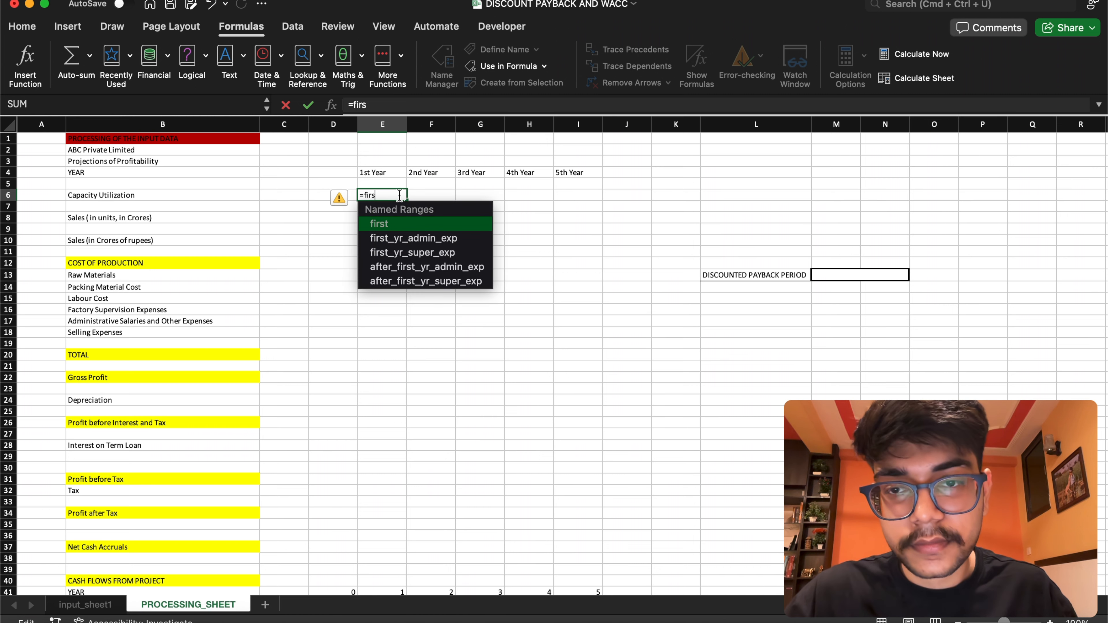
{"action": "type", "text": "t"}
{"action": "key", "text": "Return"}
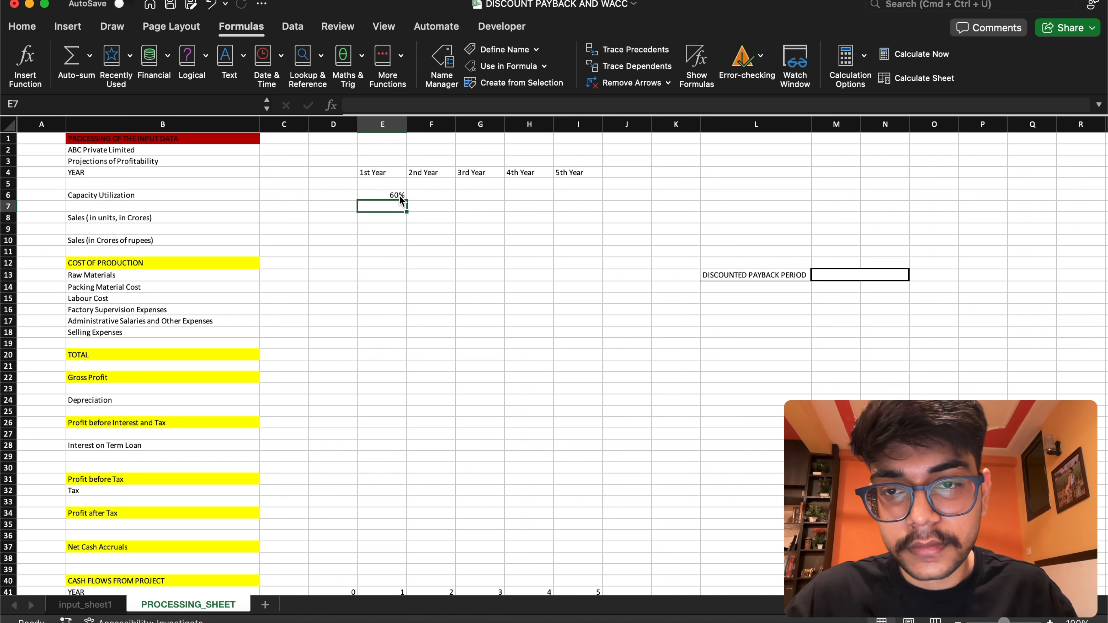
Set the 2nd Year capacity utilization in F6 to the named cell formula =second
{"action": "left_click", "coordinate": [432, 194]}
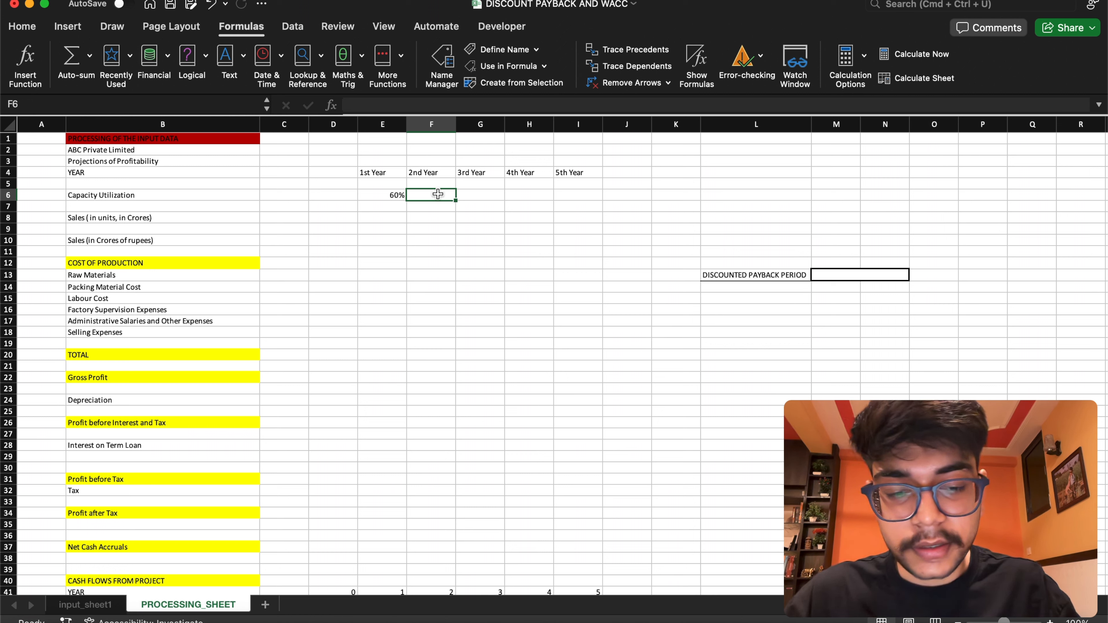
{"action": "type", "text": "=se"}
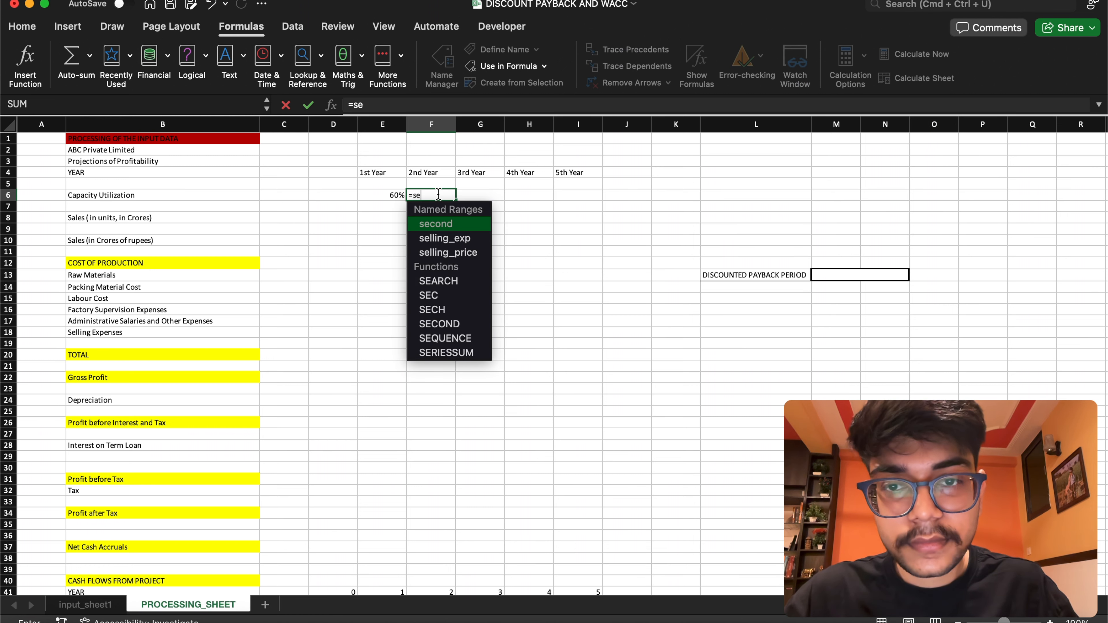
{"action": "key", "text": "Tab"}
{"action": "key", "text": "Return"}
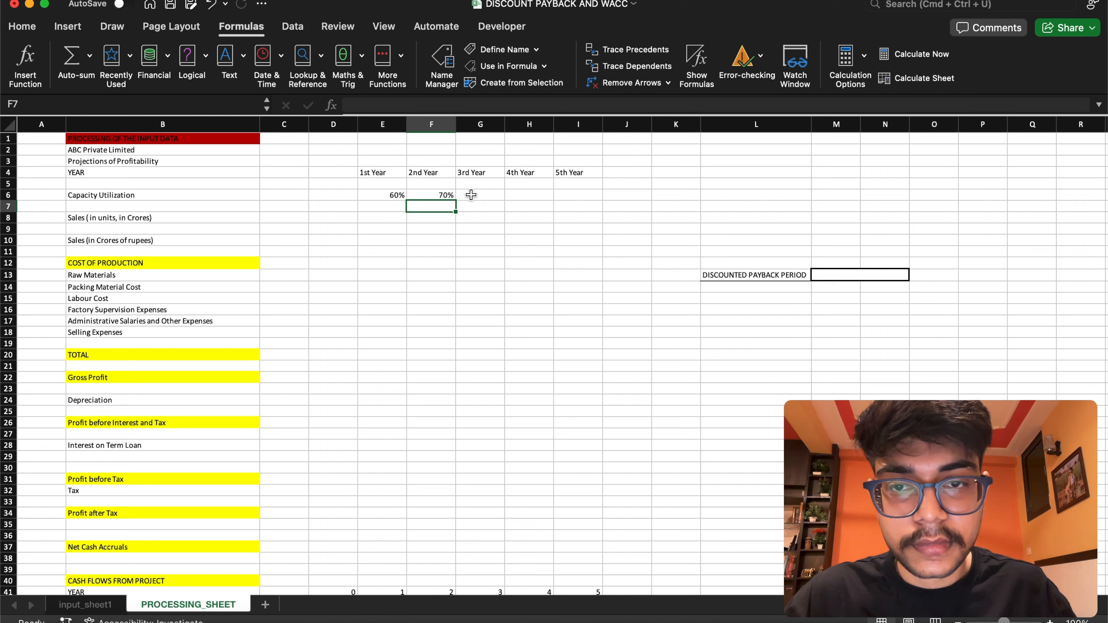
Set the 3rd Year capacity utilization in G6 to =third and fill it across the 4th and 5th years to I6
{"action": "left_click", "coordinate": [473, 194]}
{"action": "type", "text": "="}
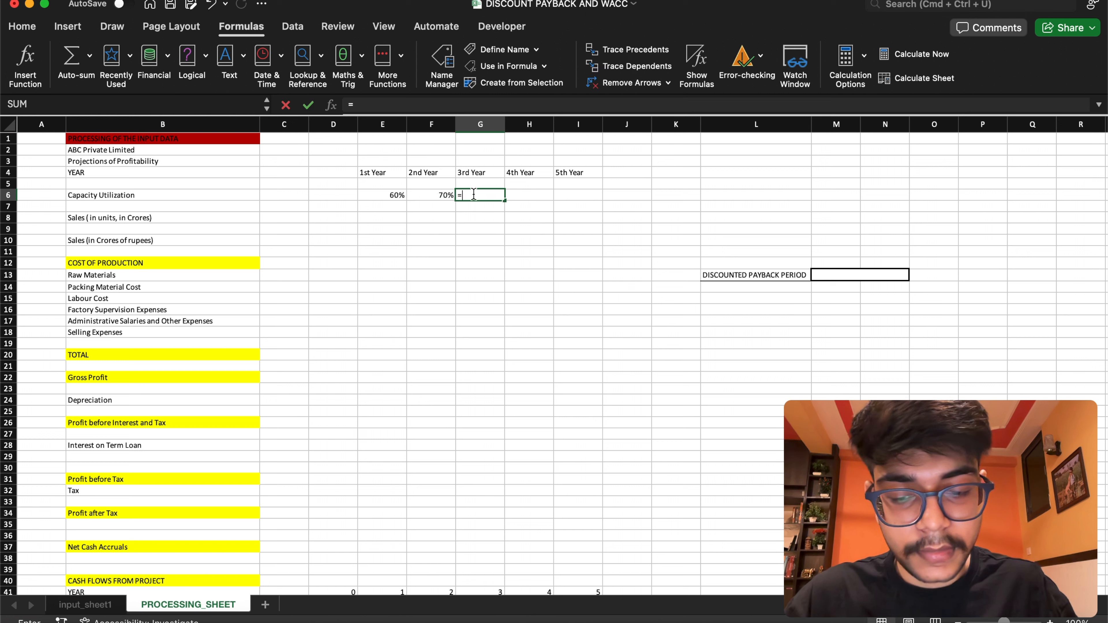
{"action": "type", "text": "third"}
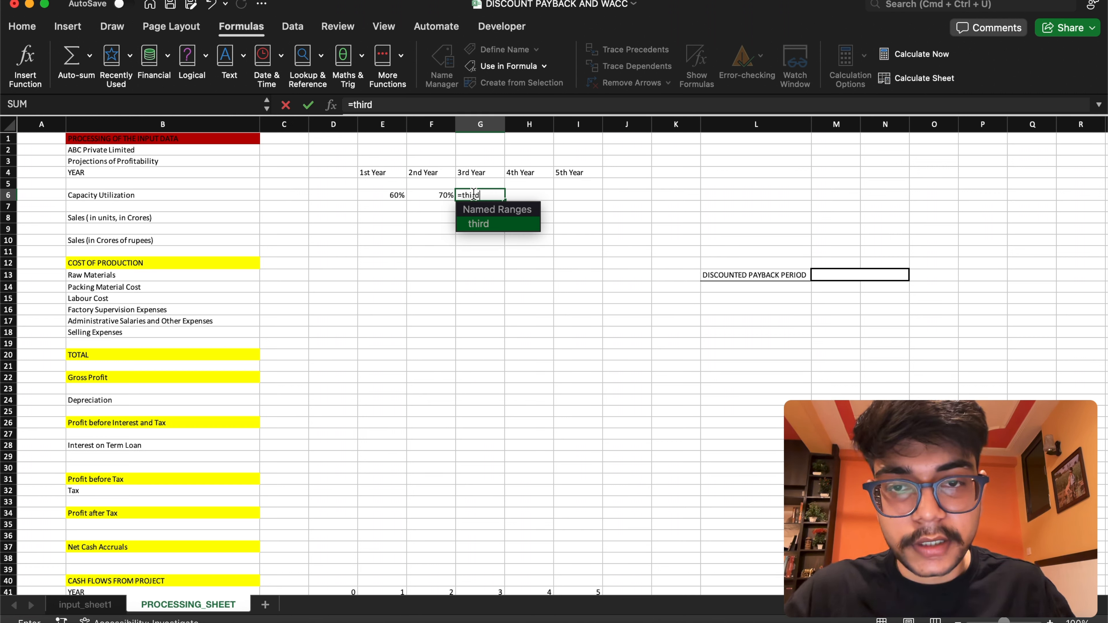
{"action": "key", "text": "Tab"}
{"action": "key", "text": "Return"}
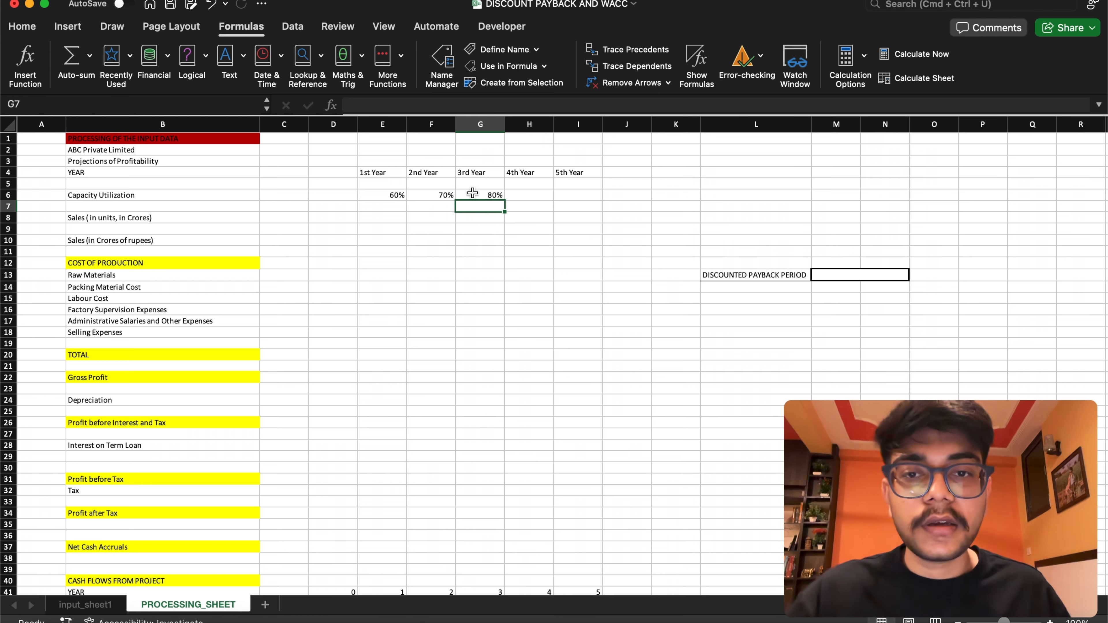
{"action": "left_click", "coordinate": [494, 195]}
{"action": "left_click_drag", "start_coordinate": [505, 199], "coordinate": [601, 199]}
{"action": "left_click", "coordinate": [416, 234]}
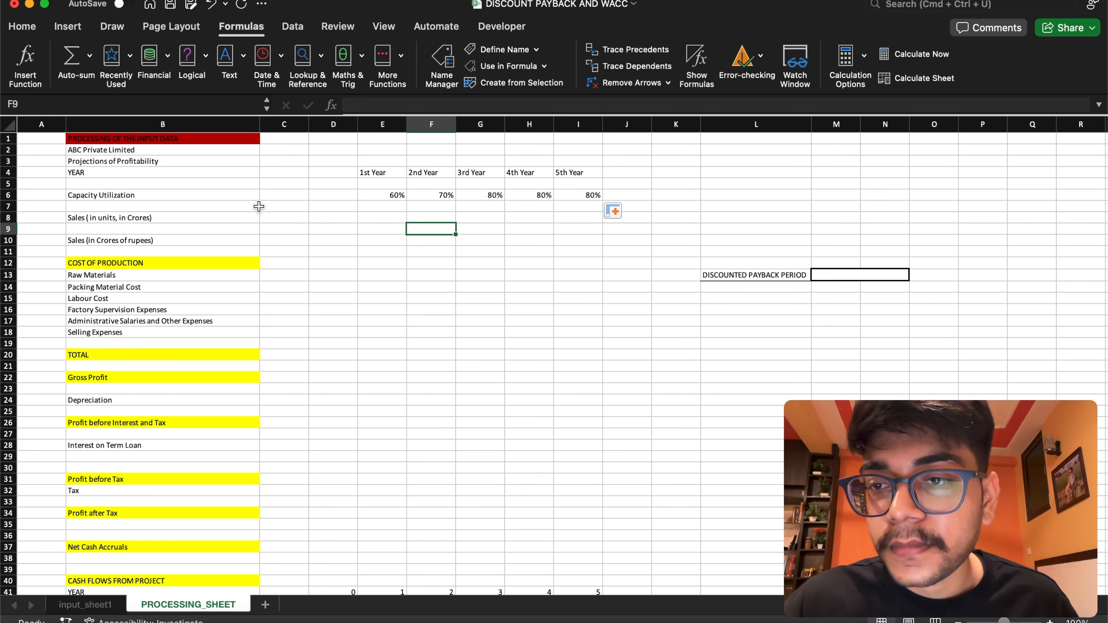
Examine the installed capacity and selling price assumptions in C41 and C42 of input_sheet1 for the unit sales row of the projections
{"action": "left_click", "coordinate": [396, 217]}
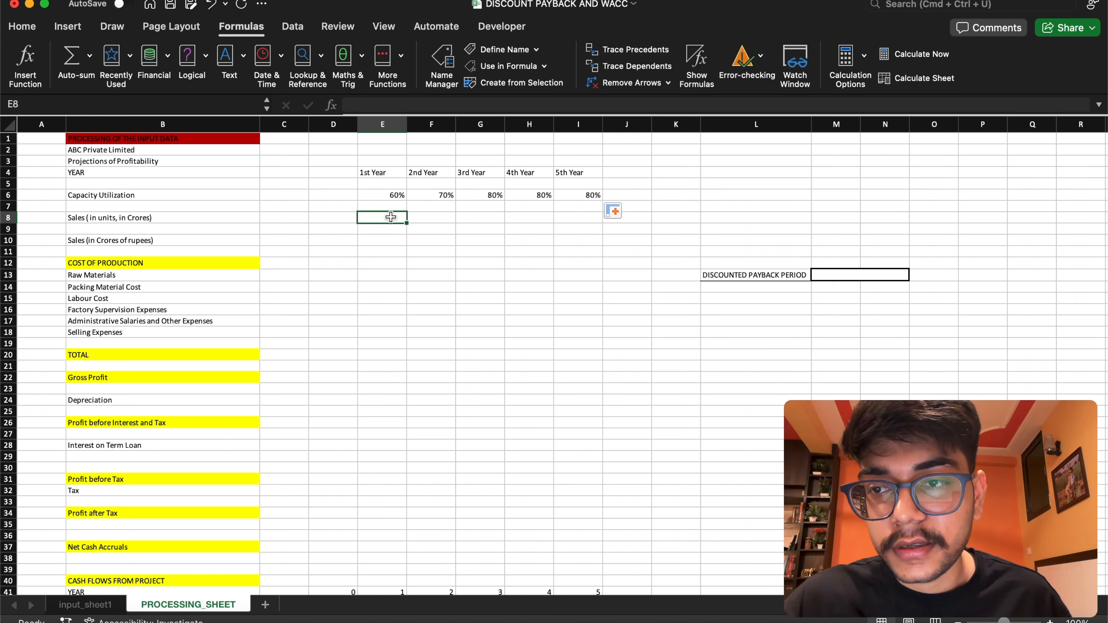
{"action": "left_click", "coordinate": [111, 605]}
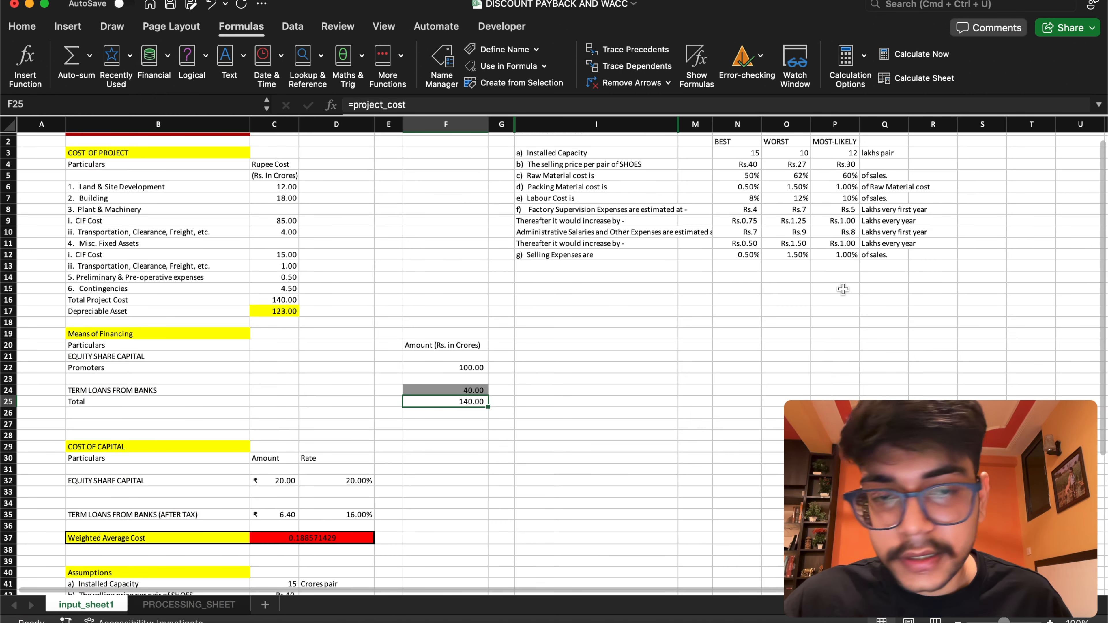
{"action": "scroll", "coordinate": [1103, 249], "scroll_direction": "down", "scroll_amount": 6}
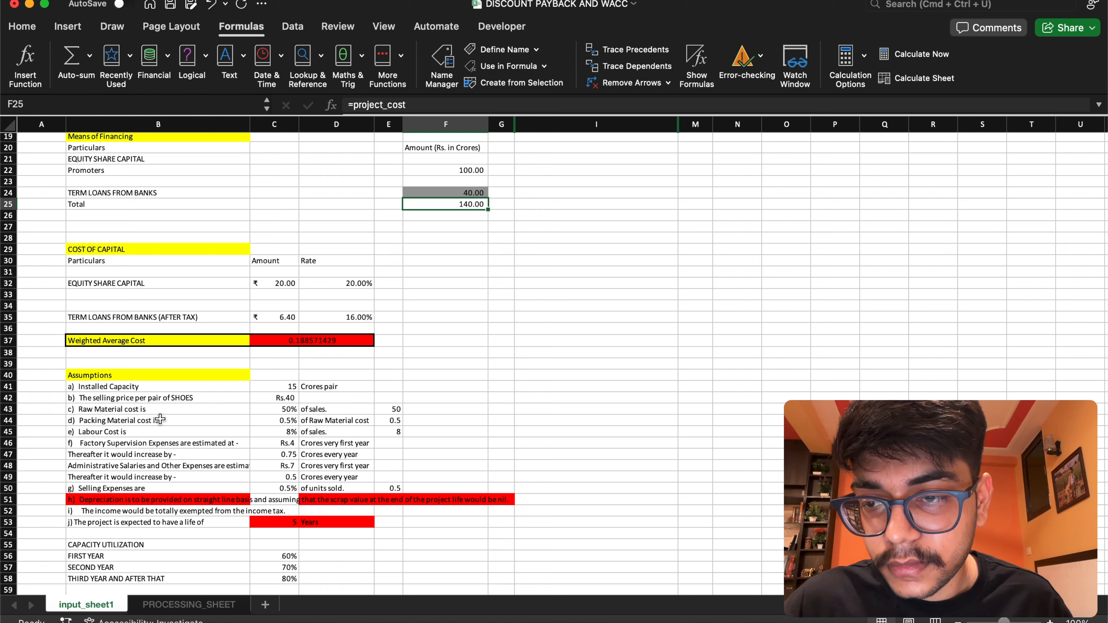
{"action": "left_click", "coordinate": [284, 388]}
{"action": "left_click", "coordinate": [281, 398]}
{"action": "left_click", "coordinate": [283, 386]}
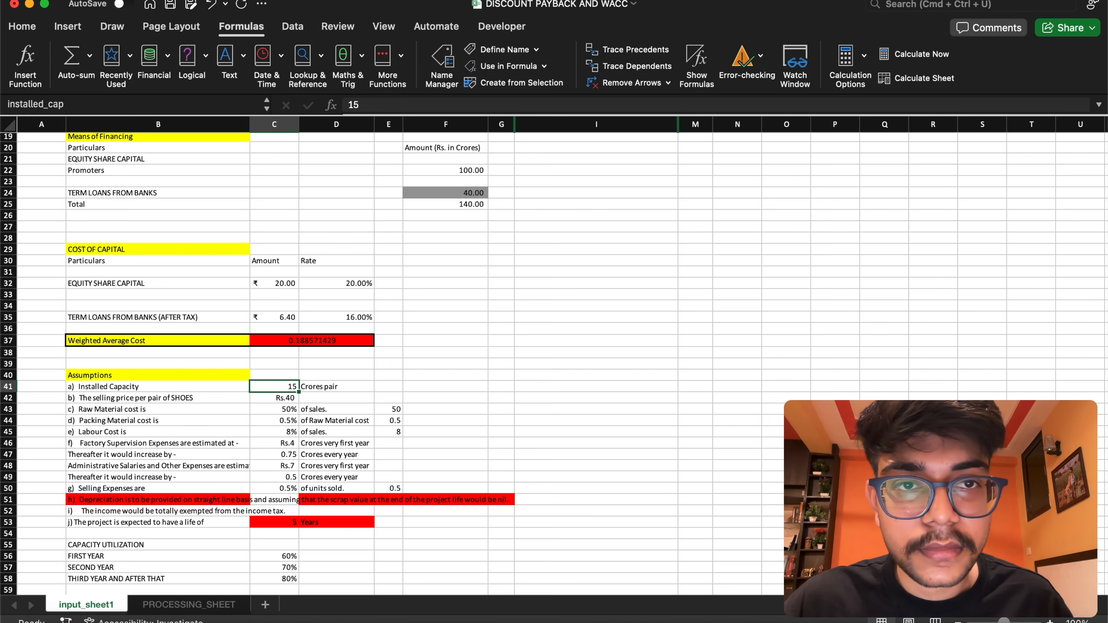
{"action": "key", "text": "ctrl+Page_Down"}
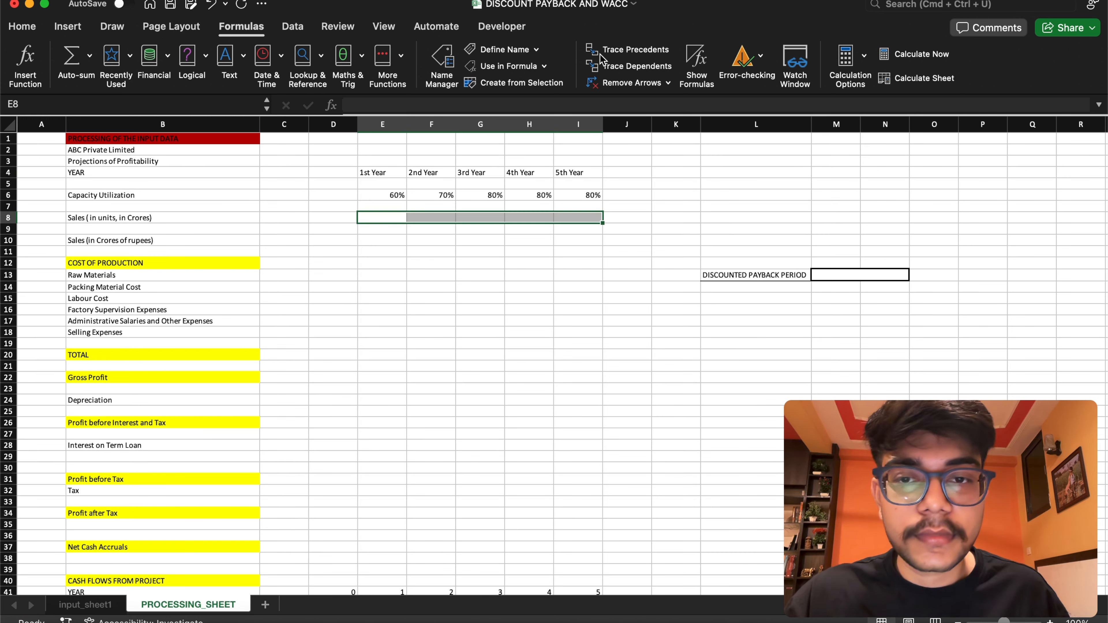
{"action": "left_click", "coordinate": [88, 607]}
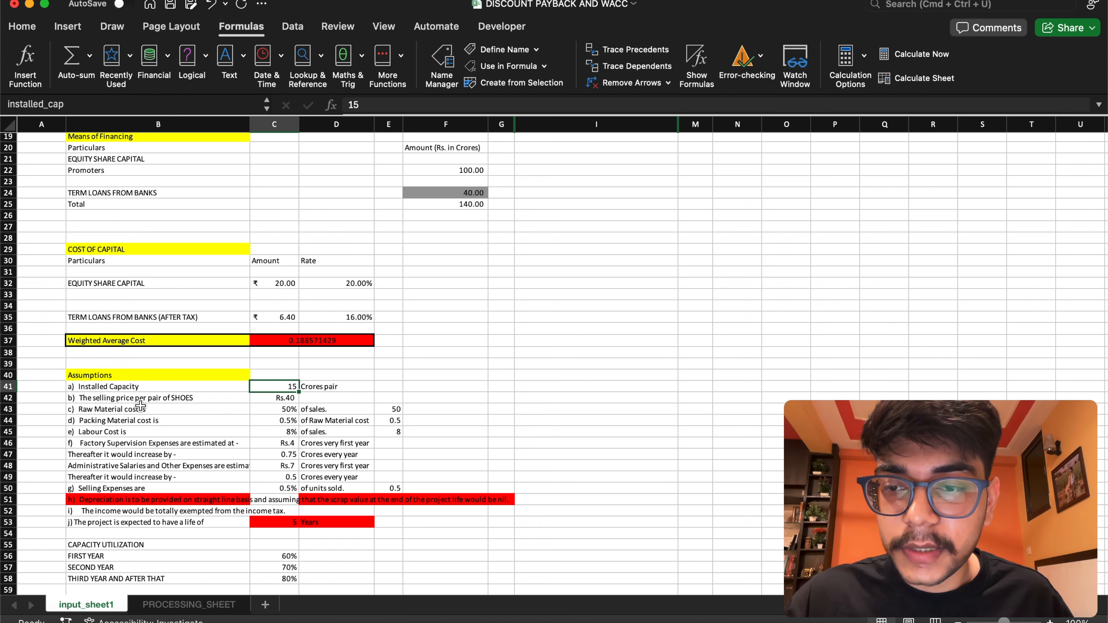
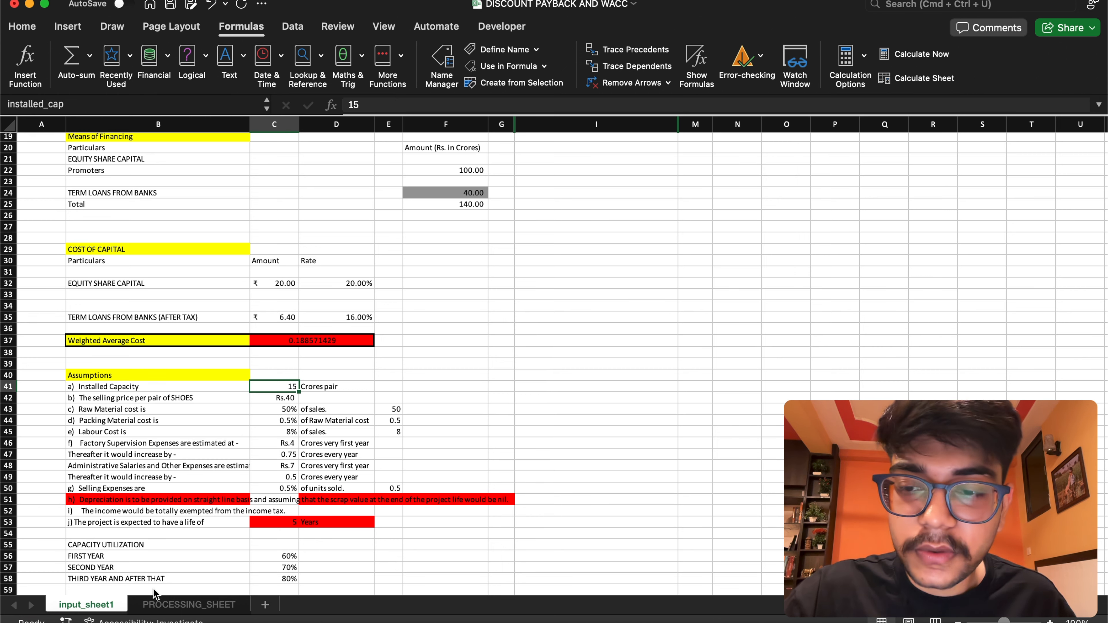
On PROCESSING_SHEET, set the 1st Year unit sales in E8 to =E6*installed_cap and fill the formula across to I8
{"action": "left_click", "coordinate": [157, 604]}
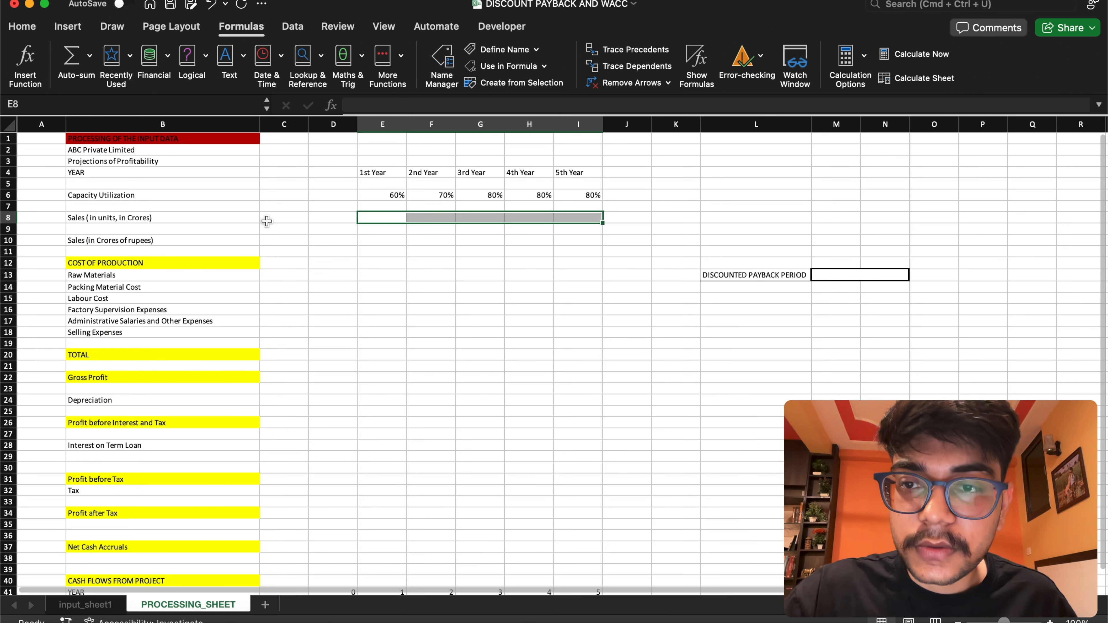
{"action": "double_click", "coordinate": [397, 217]}
{"action": "type", "text": "="}
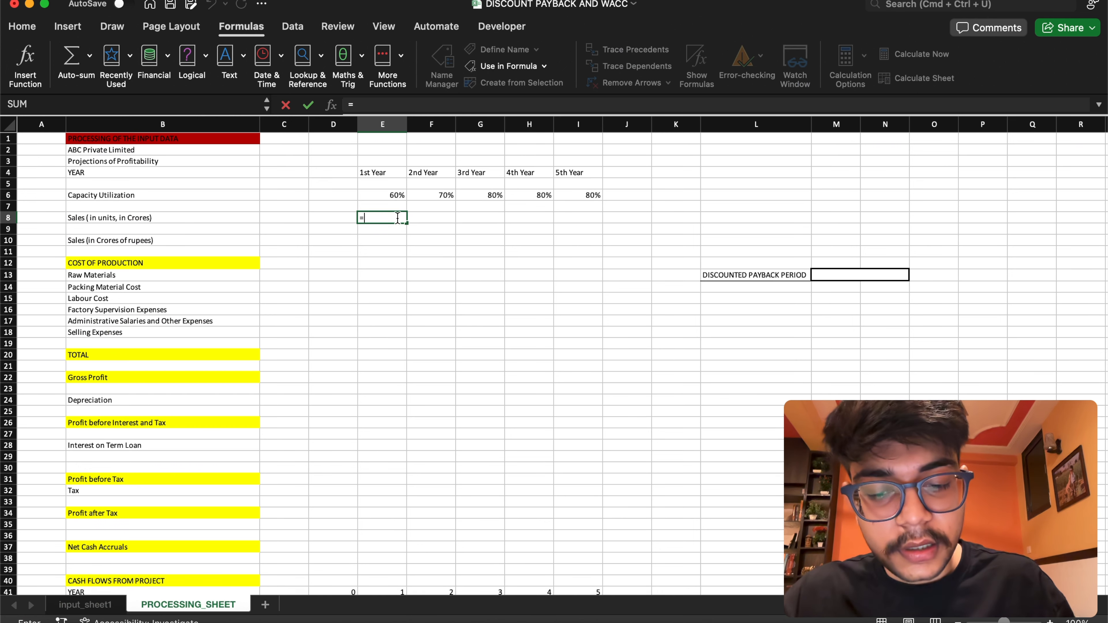
{"action": "left_click", "coordinate": [399, 196]}
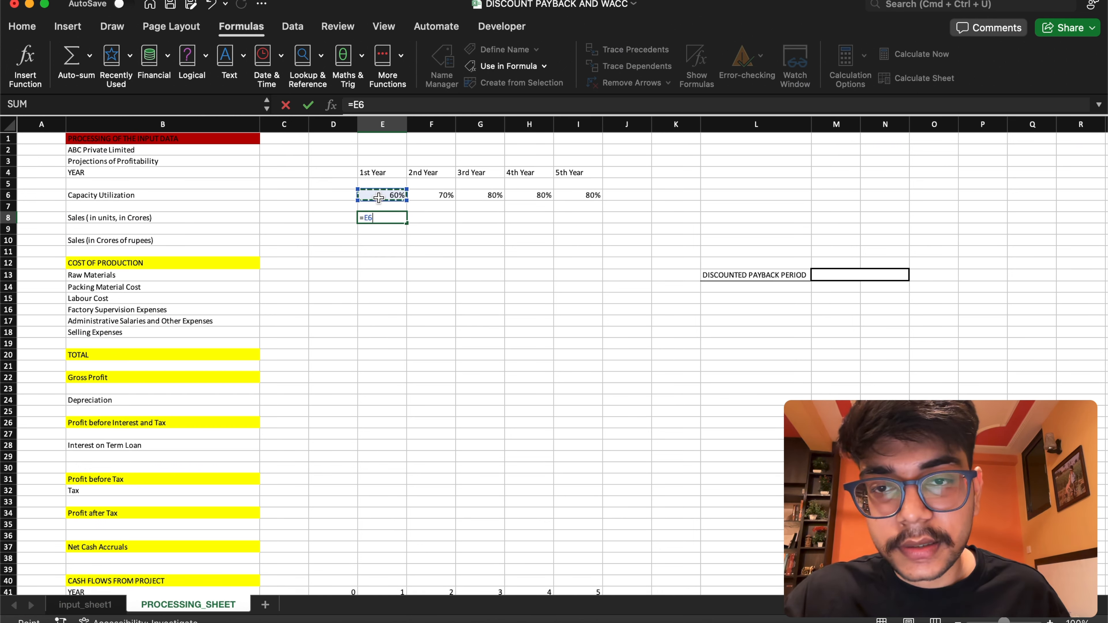
{"action": "type", "text": "*"}
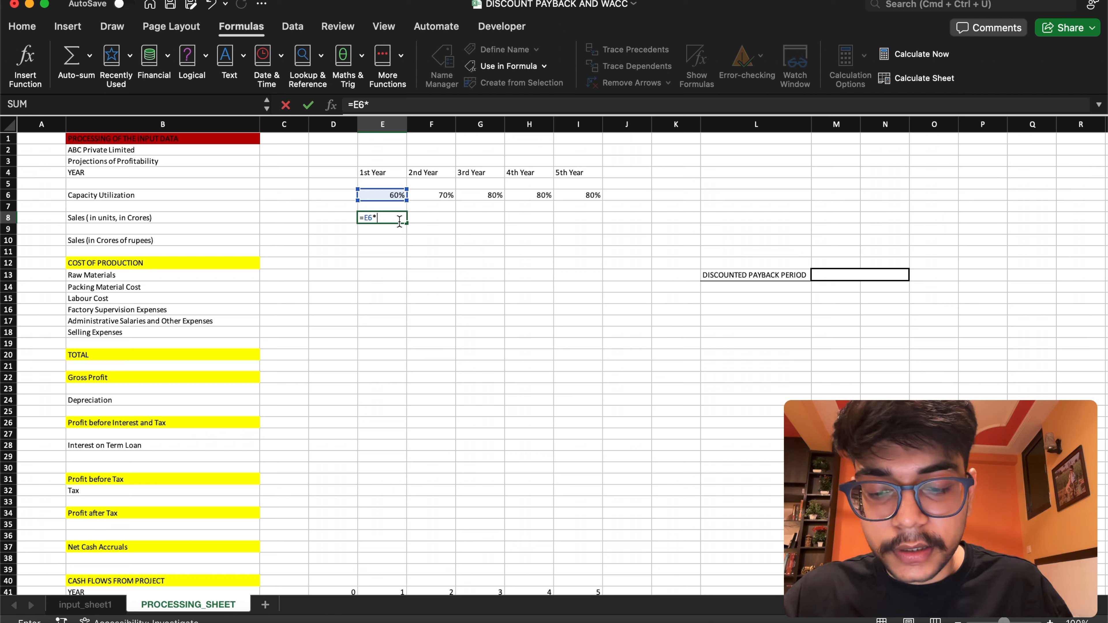
{"action": "type", "text": "in"}
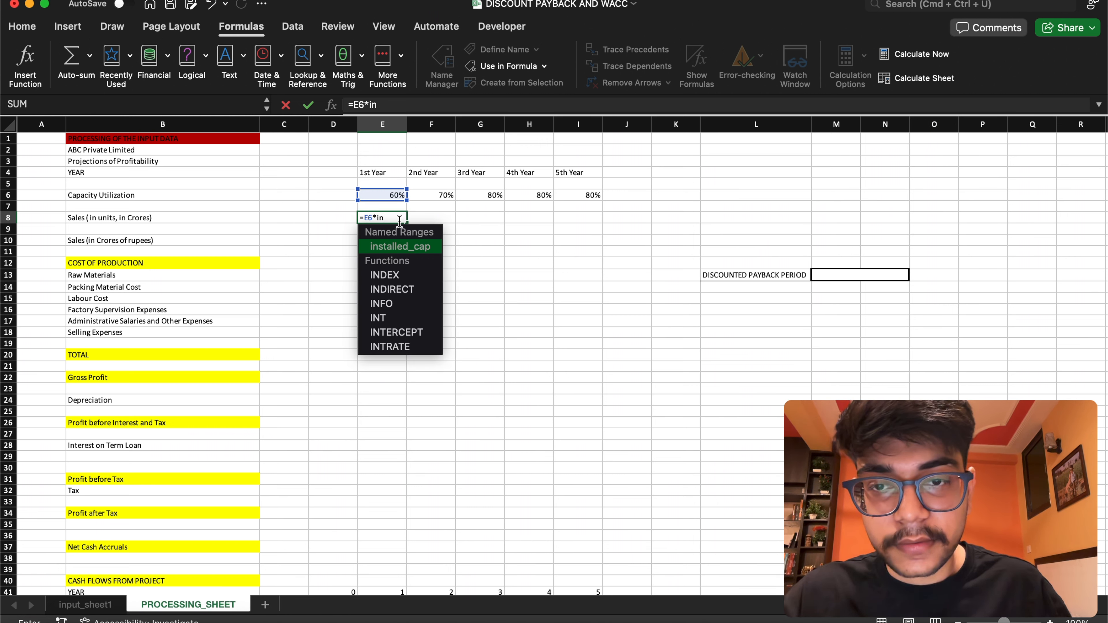
{"action": "key", "text": "Return"}
{"action": "double_click", "coordinate": [398, 217]}
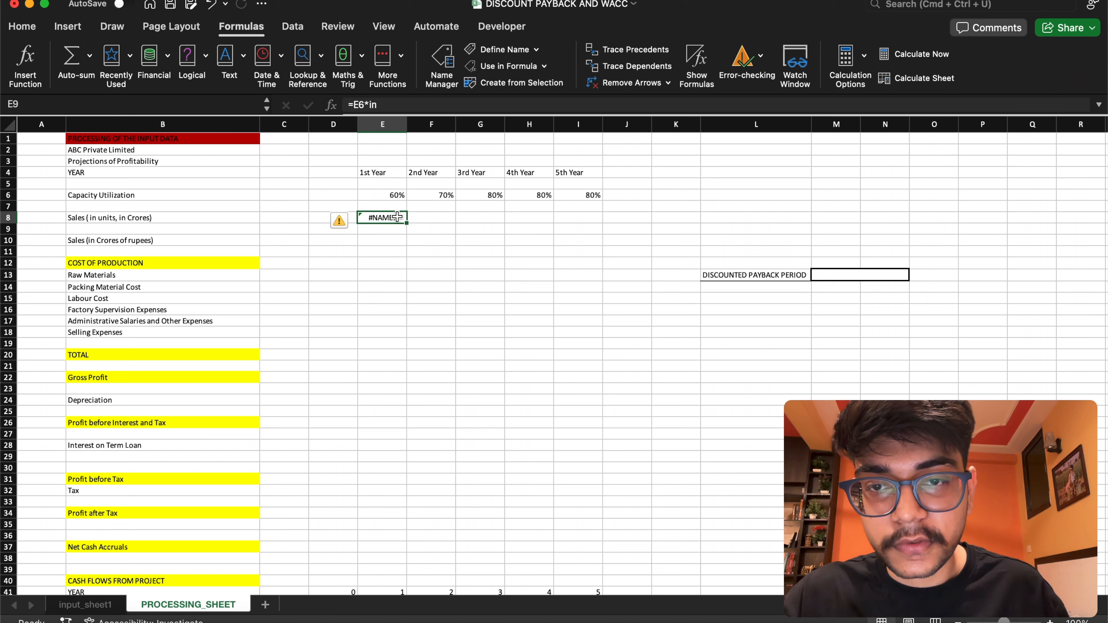
{"action": "type", "text": "sta"}
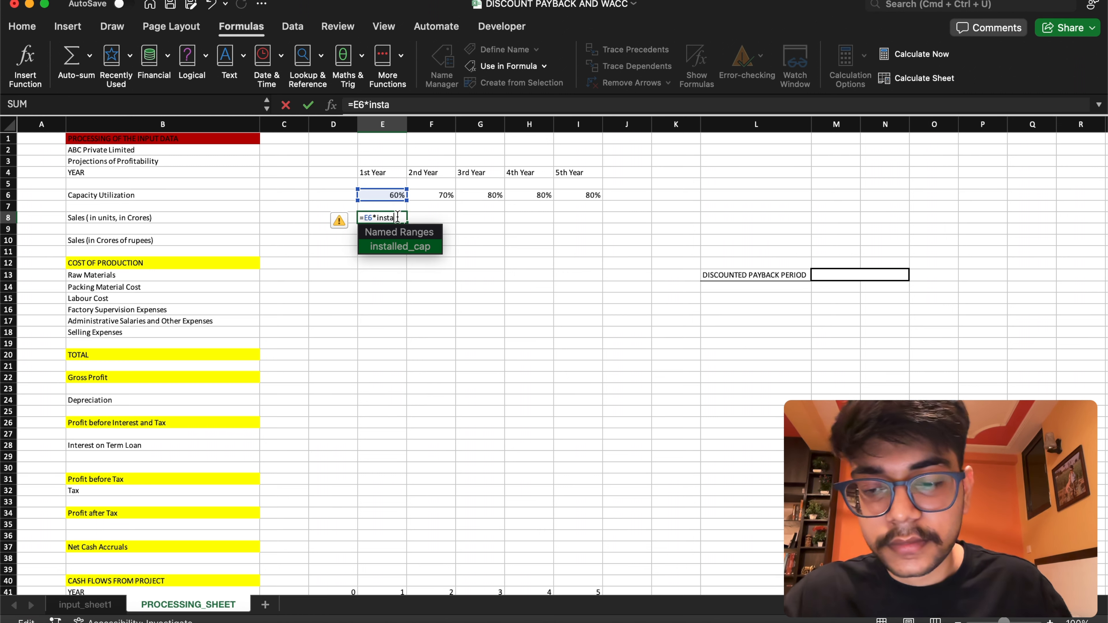
{"action": "key", "text": "Tab"}
{"action": "key", "text": "Return"}
{"action": "left_click", "coordinate": [397, 218]}
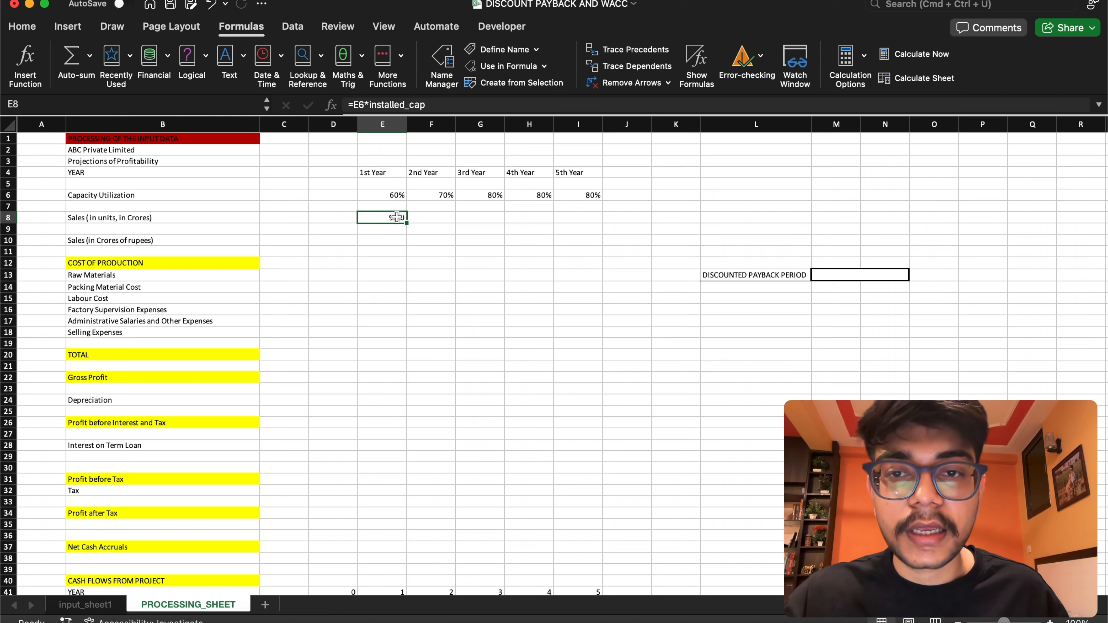
{"action": "left_click_drag", "start_coordinate": [405, 222], "coordinate": [603, 224]}
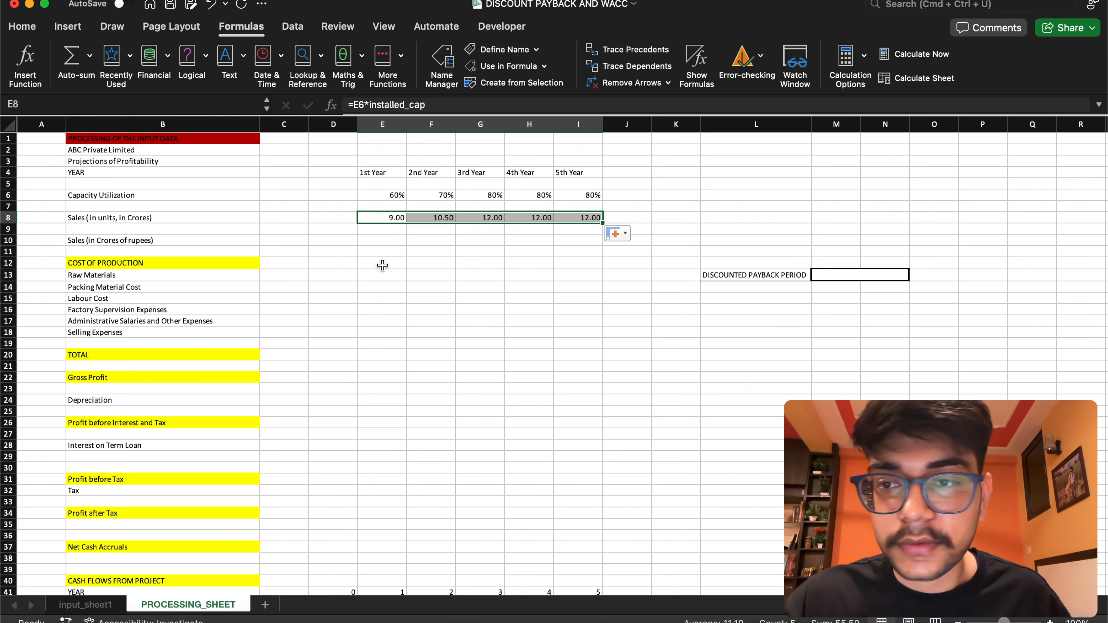
Set the 1st Year sales in crores of rupees in E10 to =E8*selling_price and fill the formula across to I10
{"action": "left_click", "coordinate": [374, 246]}
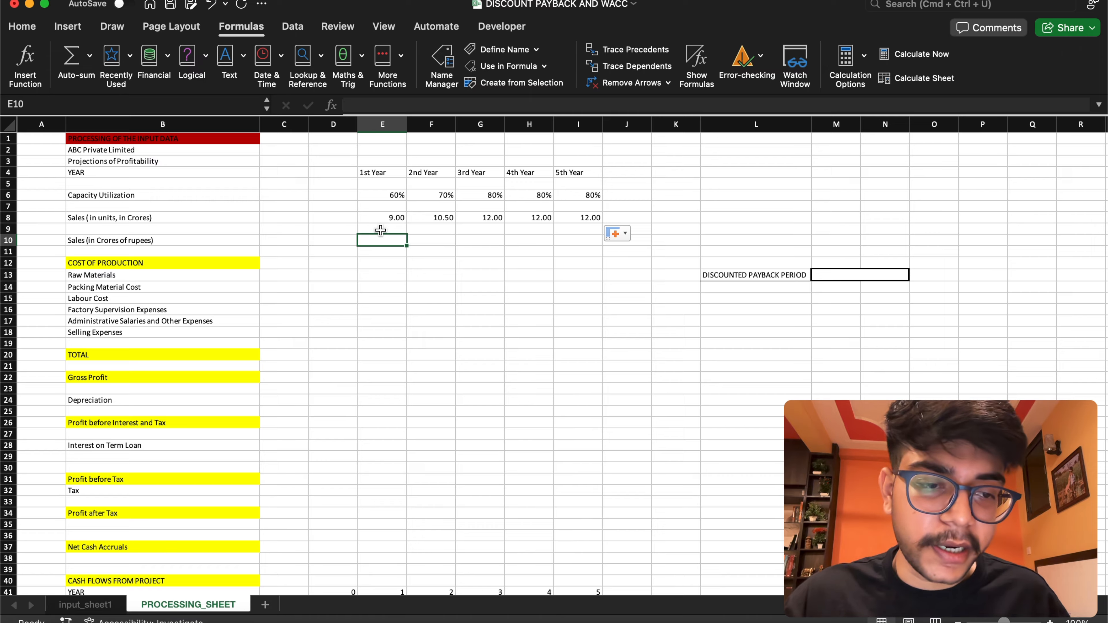
{"action": "scroll", "coordinate": [381, 231], "scroll_direction": "down", "scroll_amount": 10}
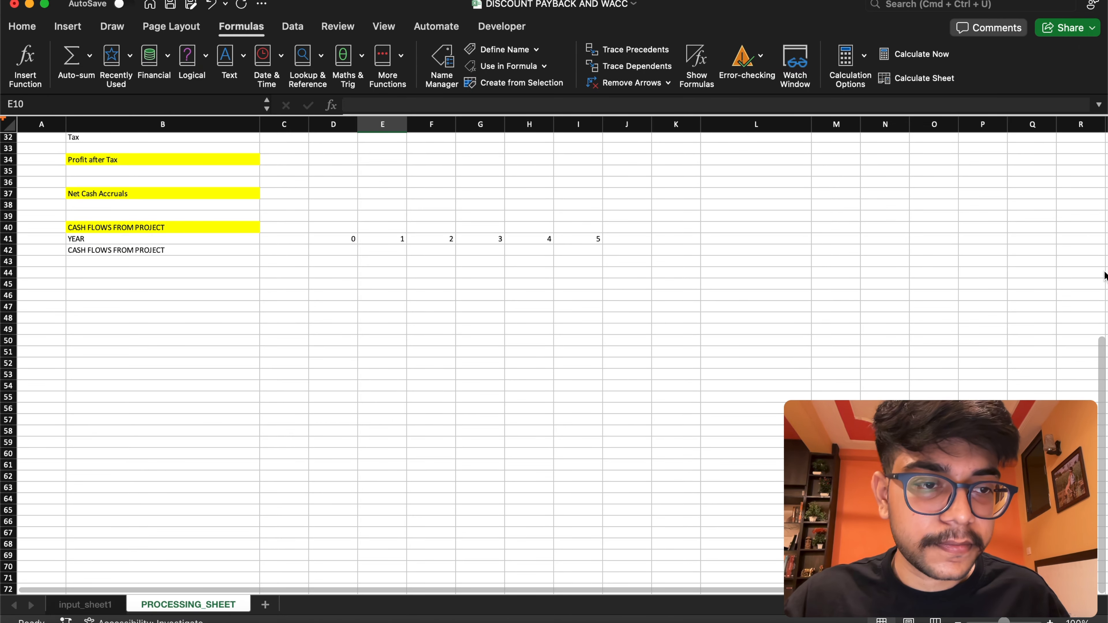
{"action": "scroll", "coordinate": [1104, 275], "scroll_direction": "up", "scroll_amount": 10}
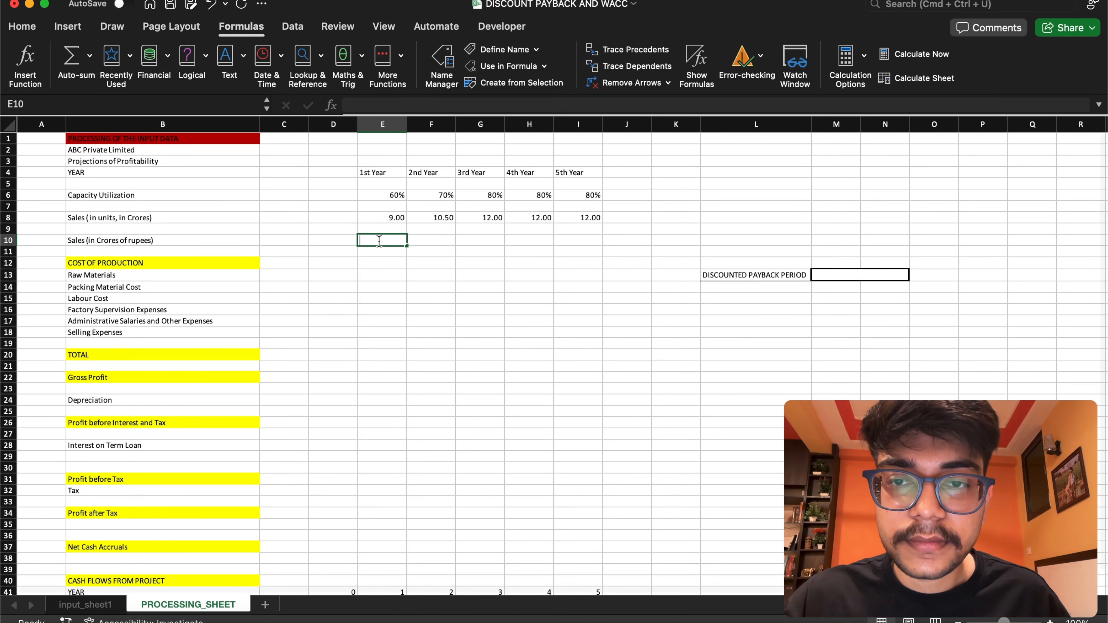
{"action": "type", "text": "="}
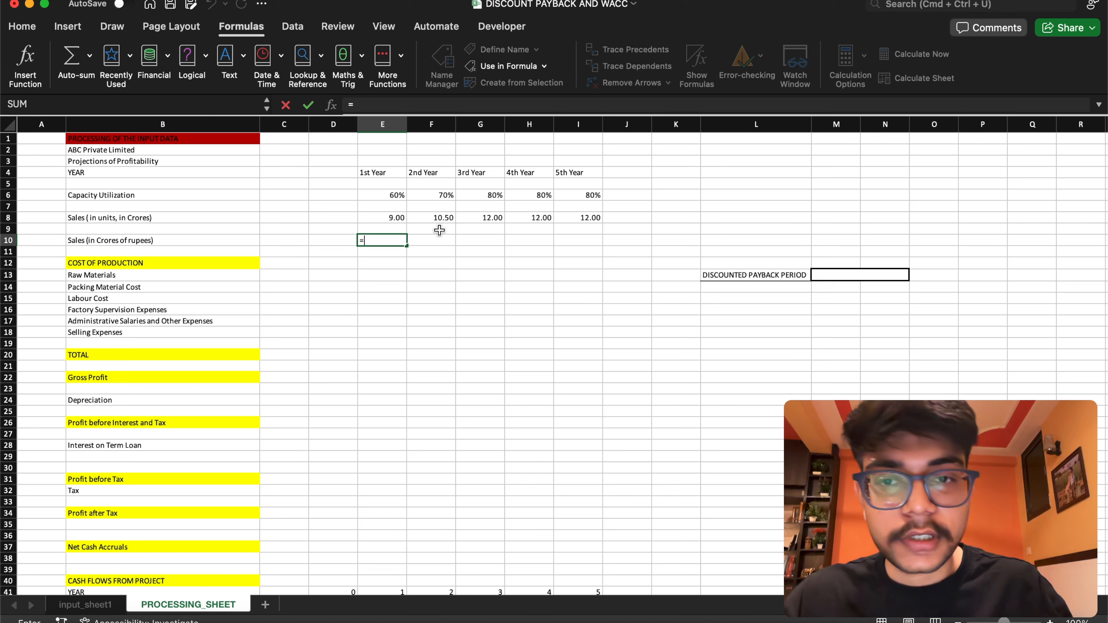
{"action": "left_click", "coordinate": [389, 218]}
{"action": "type", "text": "*"}
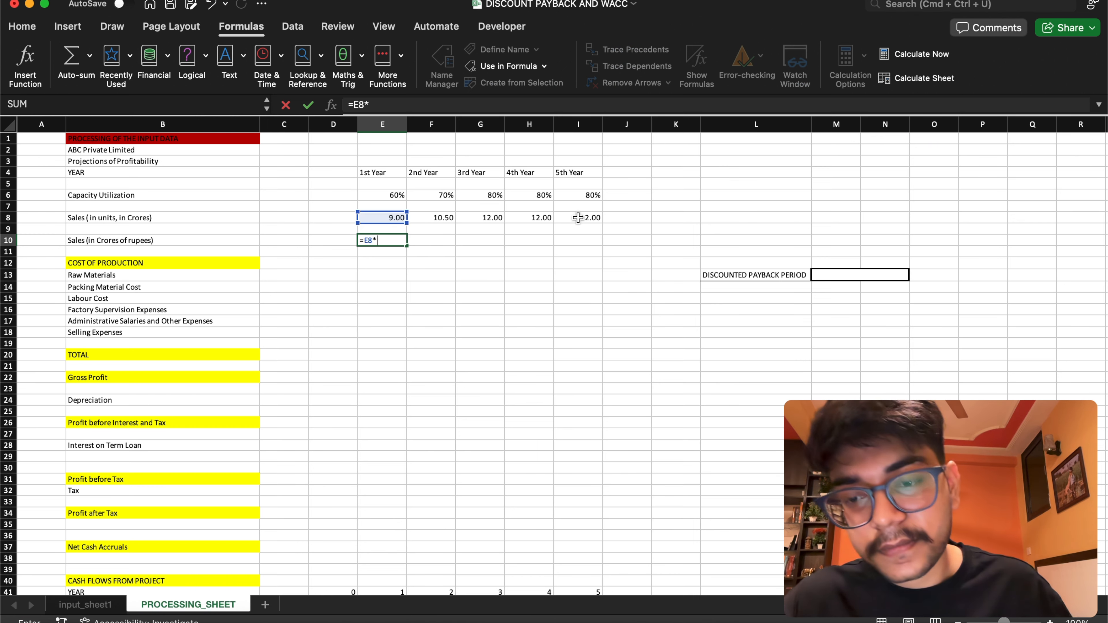
{"action": "type", "text": "se"}
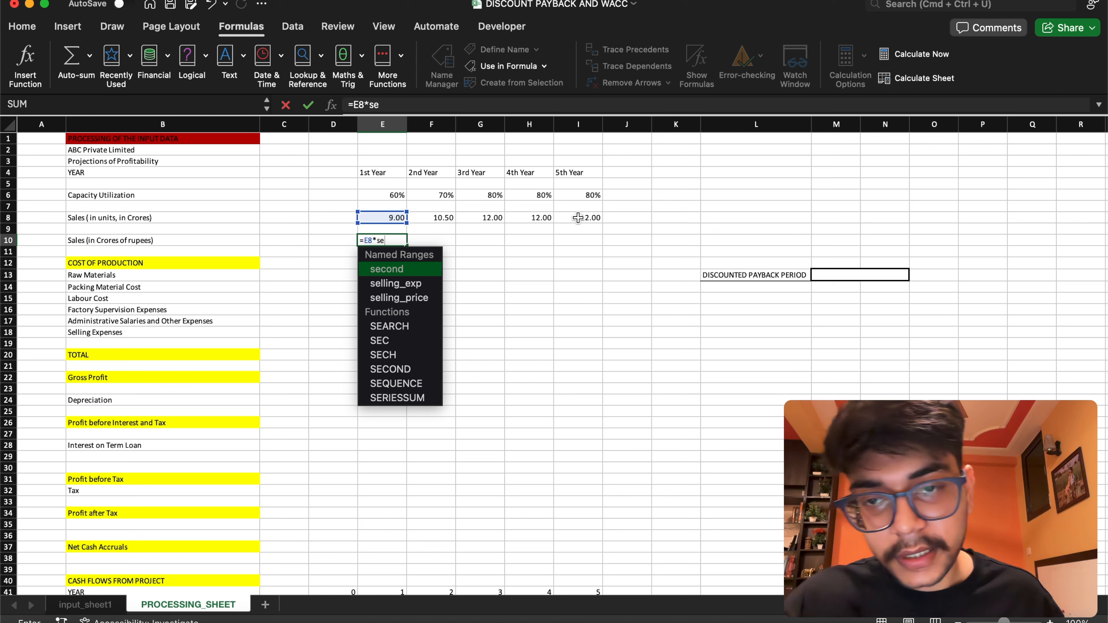
{"action": "double_click", "coordinate": [432, 298]}
{"action": "key", "text": "Return"}
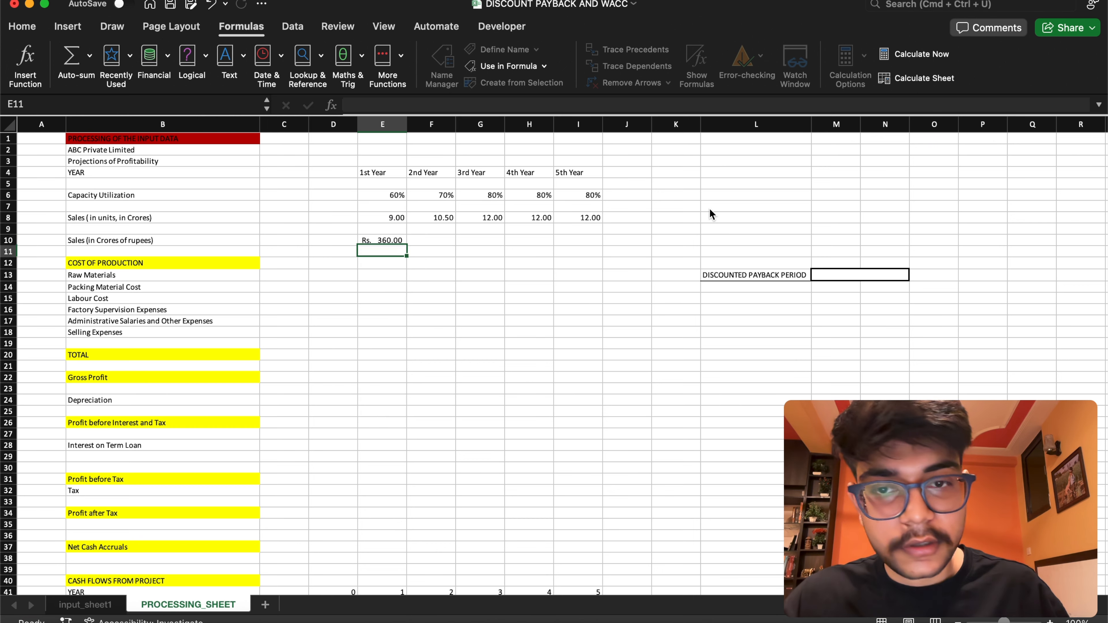
{"action": "left_click", "coordinate": [399, 240]}
{"action": "left_click_drag", "start_coordinate": [406, 246], "coordinate": [611, 249]}
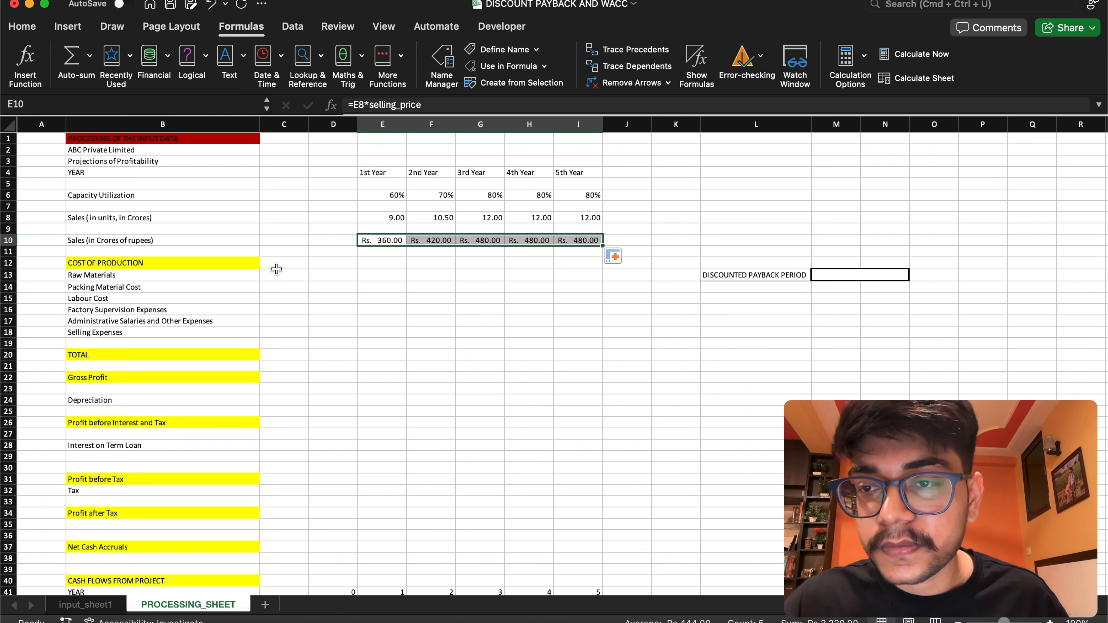
Check the raw material assumption on input_sheet1, then on PROCESSING_SHEET set Raw Materials in E13 to =raw_mat_cost*E10 and fill it across to I13
{"action": "left_click", "coordinate": [376, 274]}
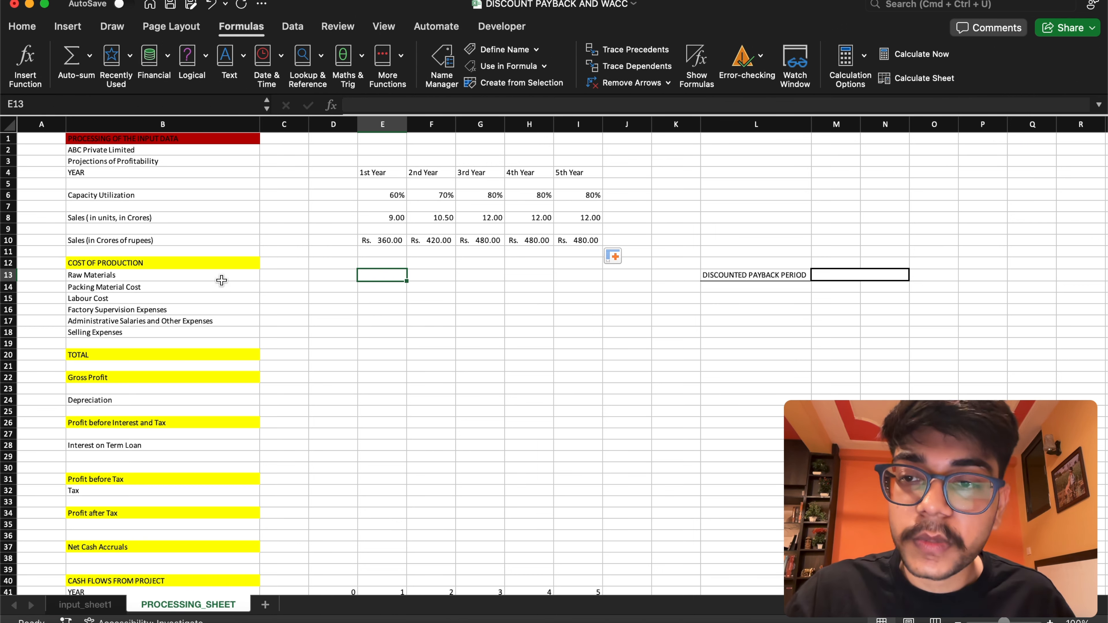
{"action": "left_click", "coordinate": [87, 604]}
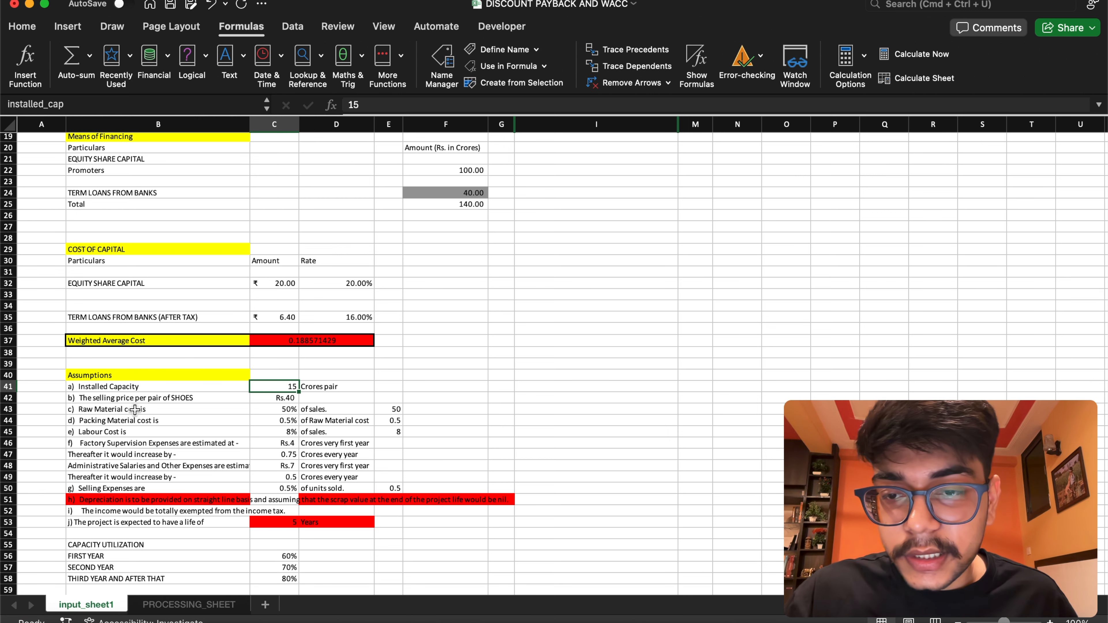
{"action": "left_click", "coordinate": [149, 410]}
{"action": "left_click", "coordinate": [315, 410]}
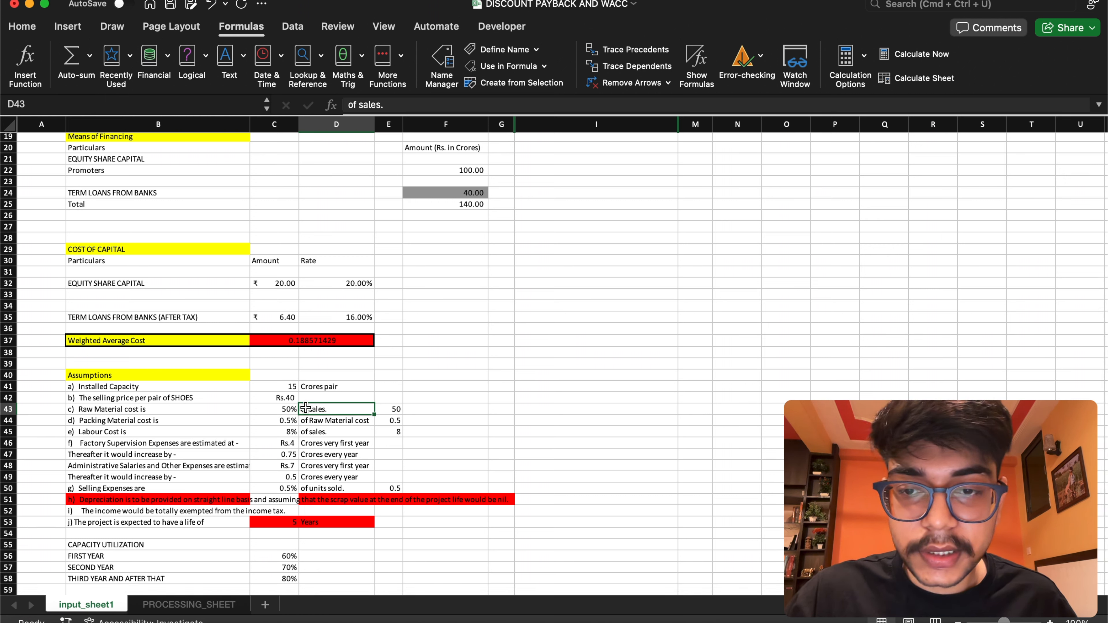
{"action": "left_click", "coordinate": [225, 604]}
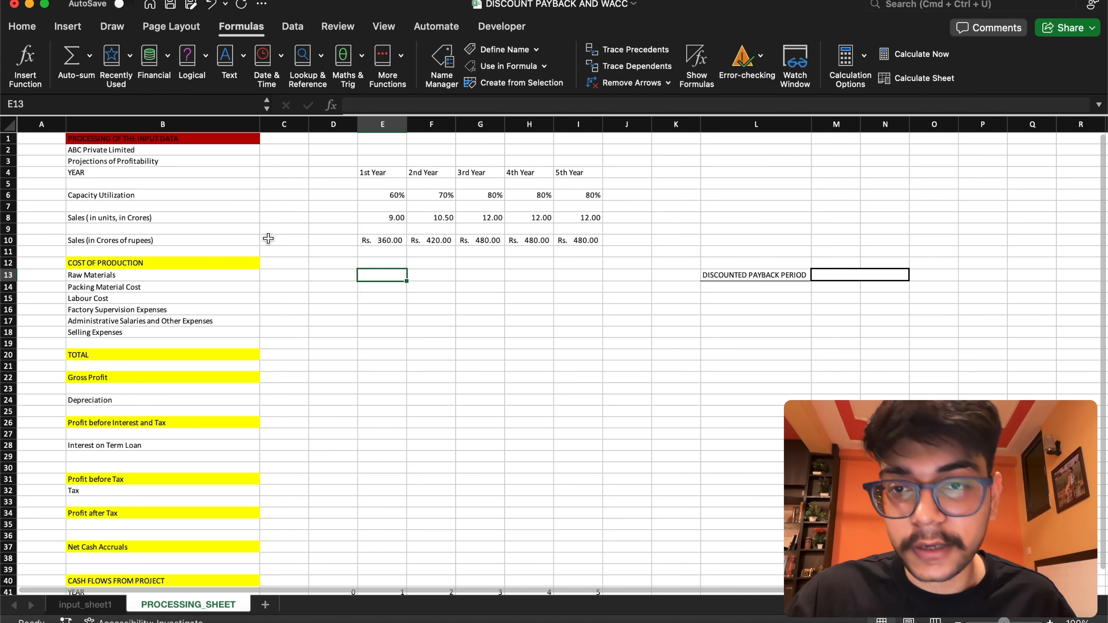
{"action": "left_click_drag", "start_coordinate": [375, 241], "coordinate": [569, 242]}
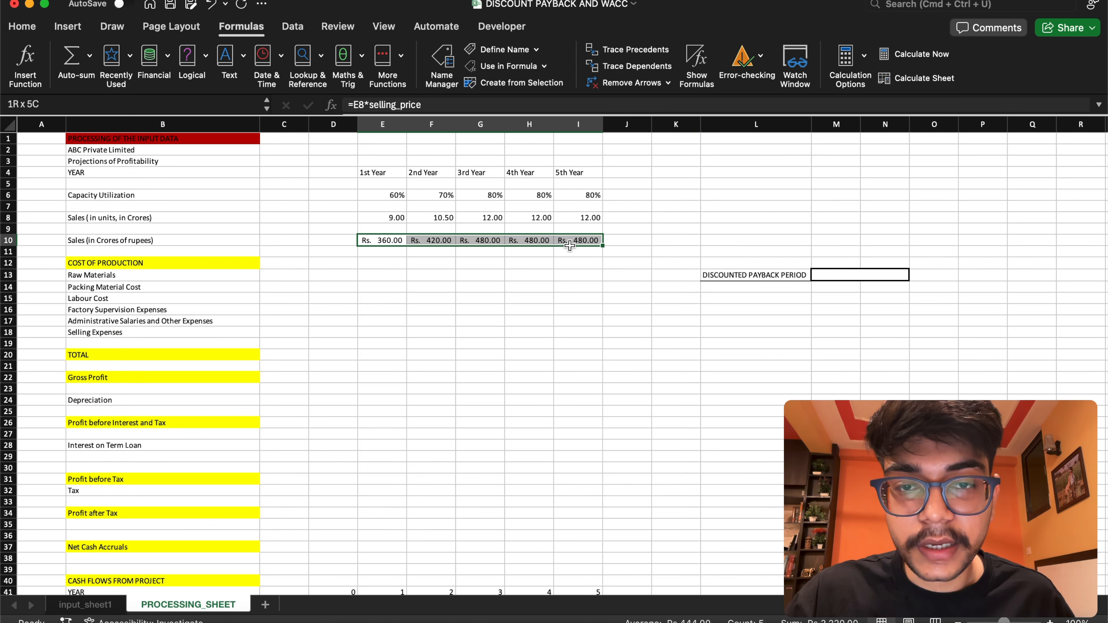
{"action": "left_click", "coordinate": [385, 273]}
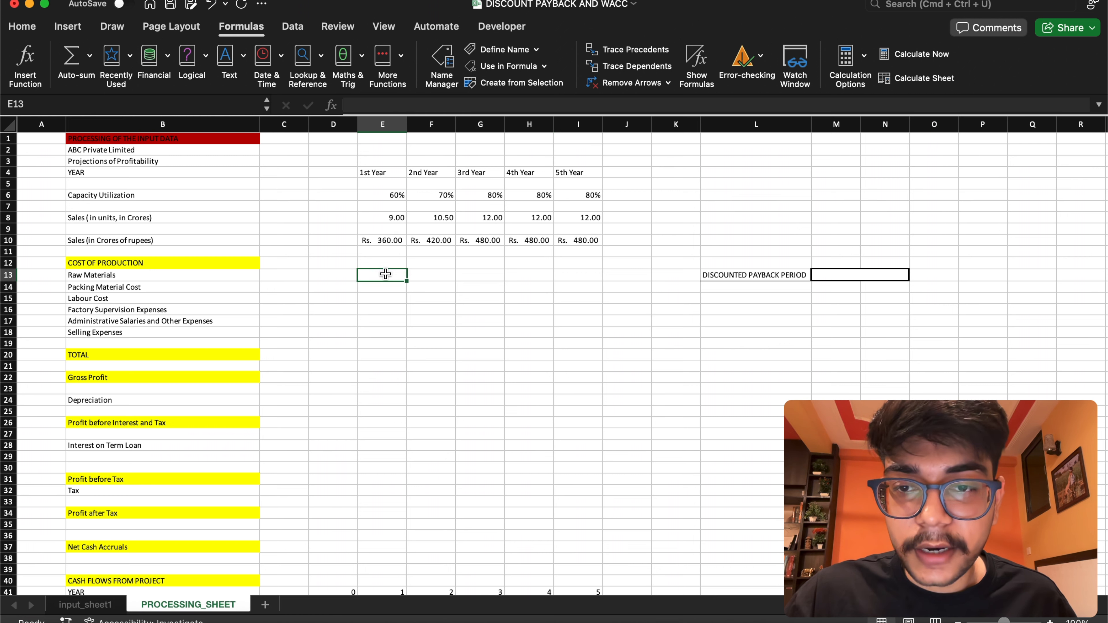
{"action": "type", "text": "="}
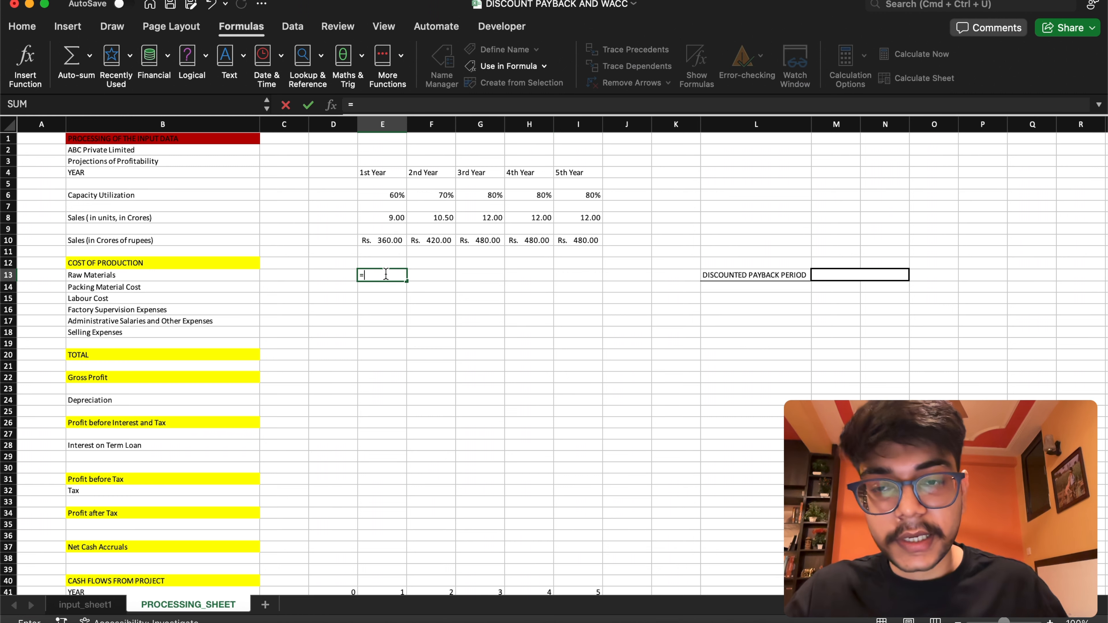
{"action": "type", "text": "raw_mat_cost"}
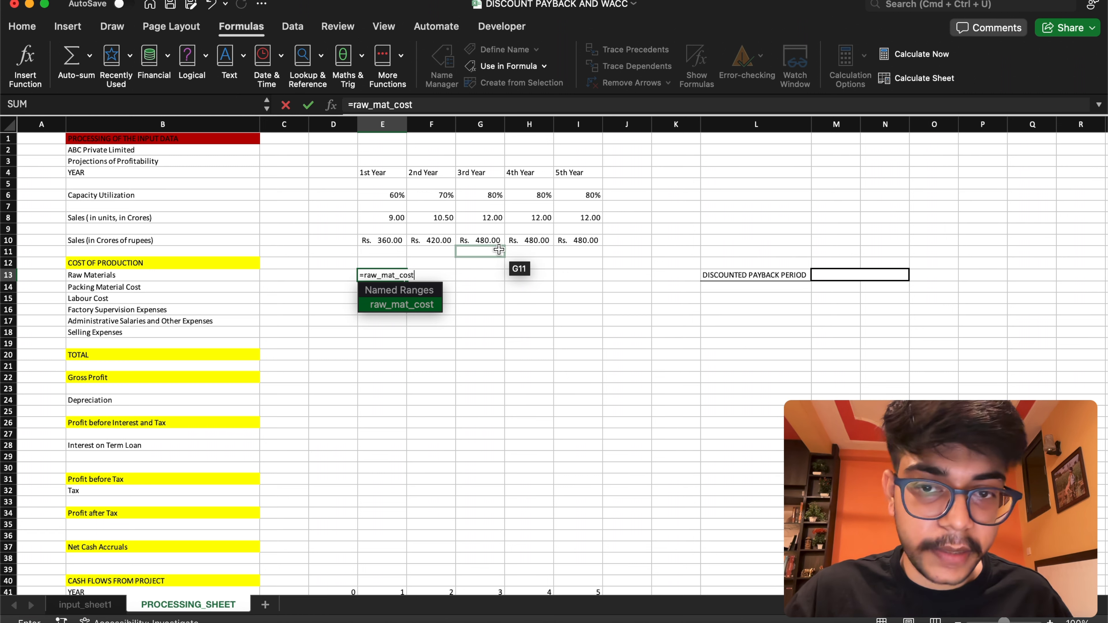
{"action": "type", "text": "*"}
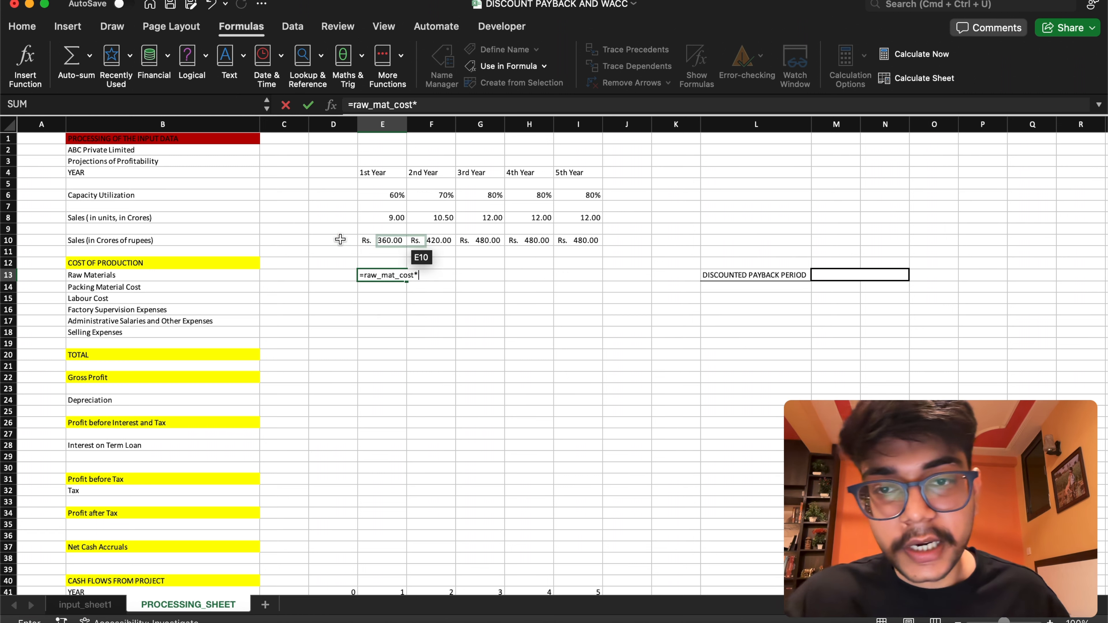
{"action": "left_click", "coordinate": [386, 240]}
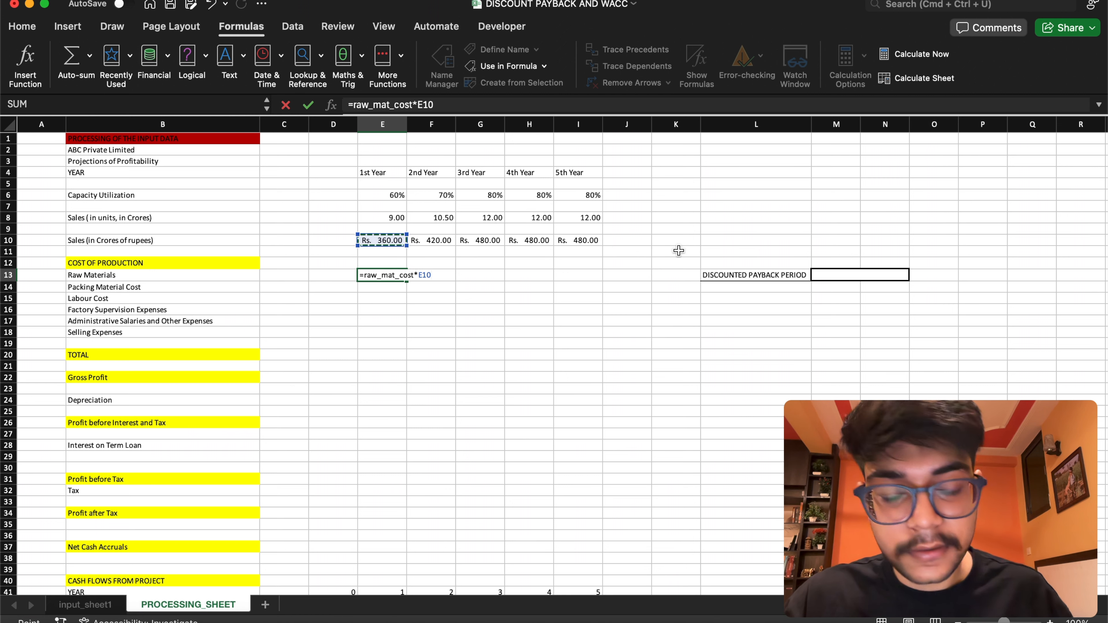
{"action": "key", "text": "Return"}
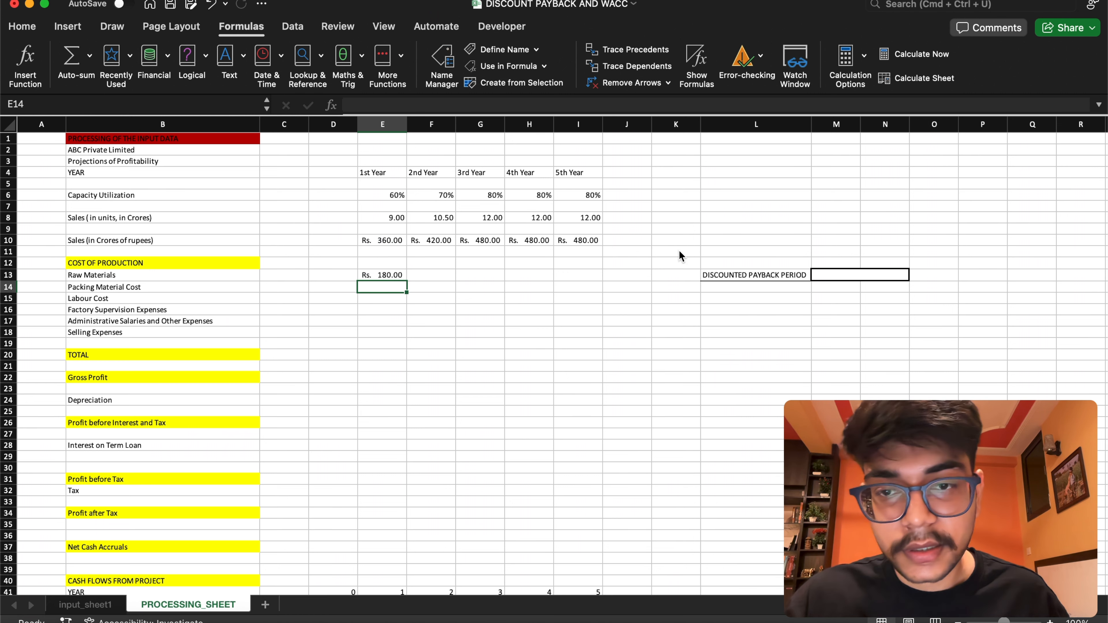
{"action": "left_click", "coordinate": [384, 276]}
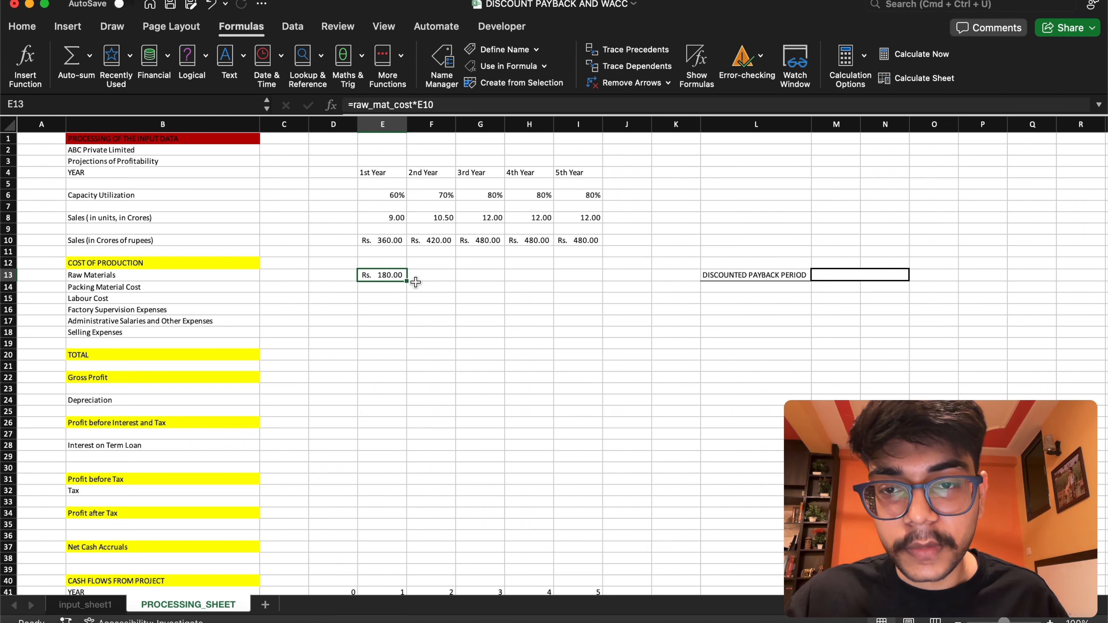
{"action": "left_click_drag", "start_coordinate": [408, 279], "coordinate": [600, 288]}
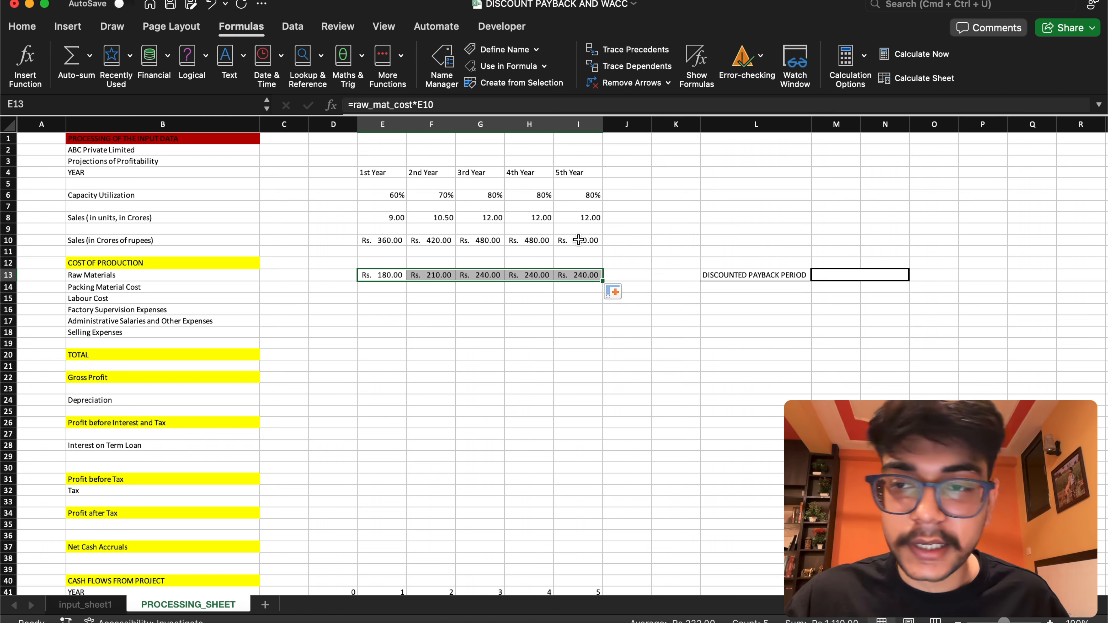
Check the packing material assumption on input_sheet1, then on PROCESSING_SHEET set Packing Material Cost in E14 to =pack_mat_cost*E13 and fill it across to I14
{"action": "left_click", "coordinate": [376, 286]}
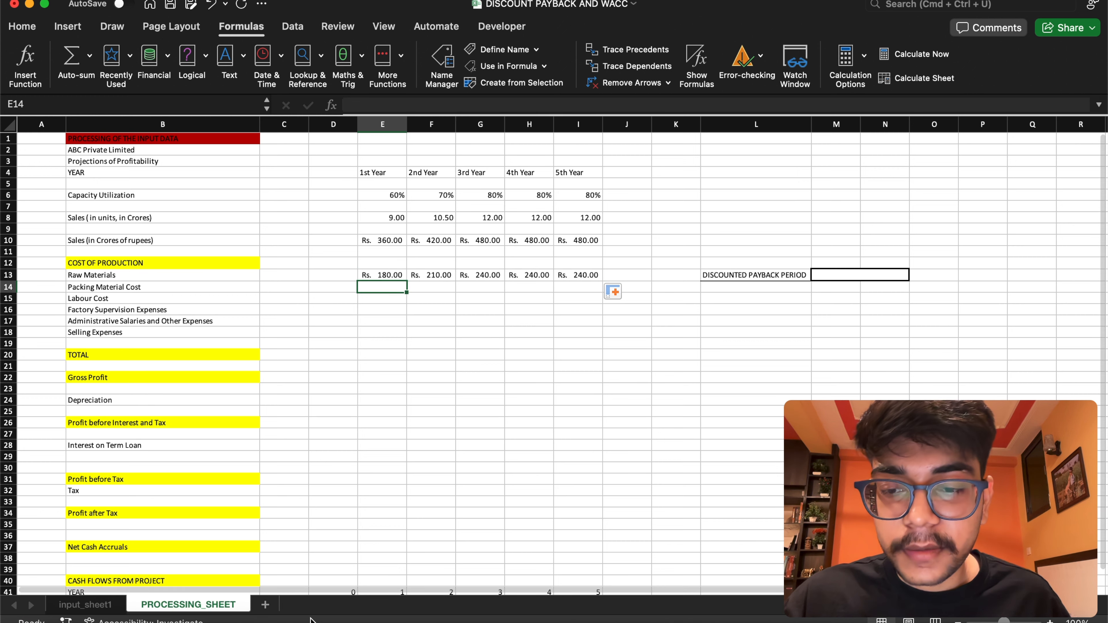
{"action": "left_click", "coordinate": [116, 607]}
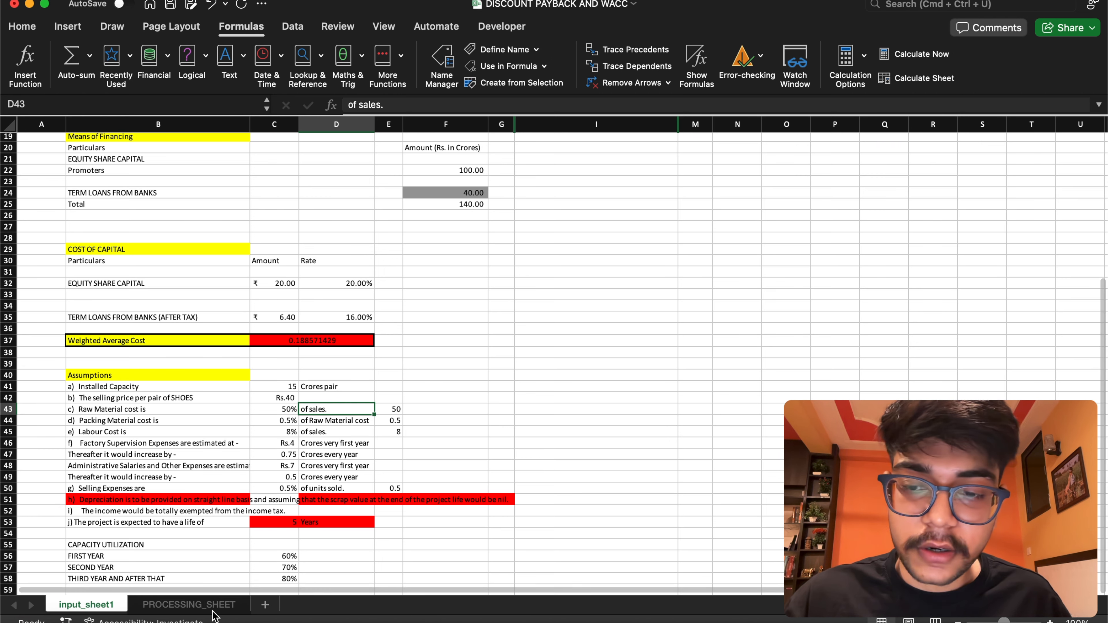
{"action": "left_click", "coordinate": [190, 605]}
{"action": "type", "text": "="}
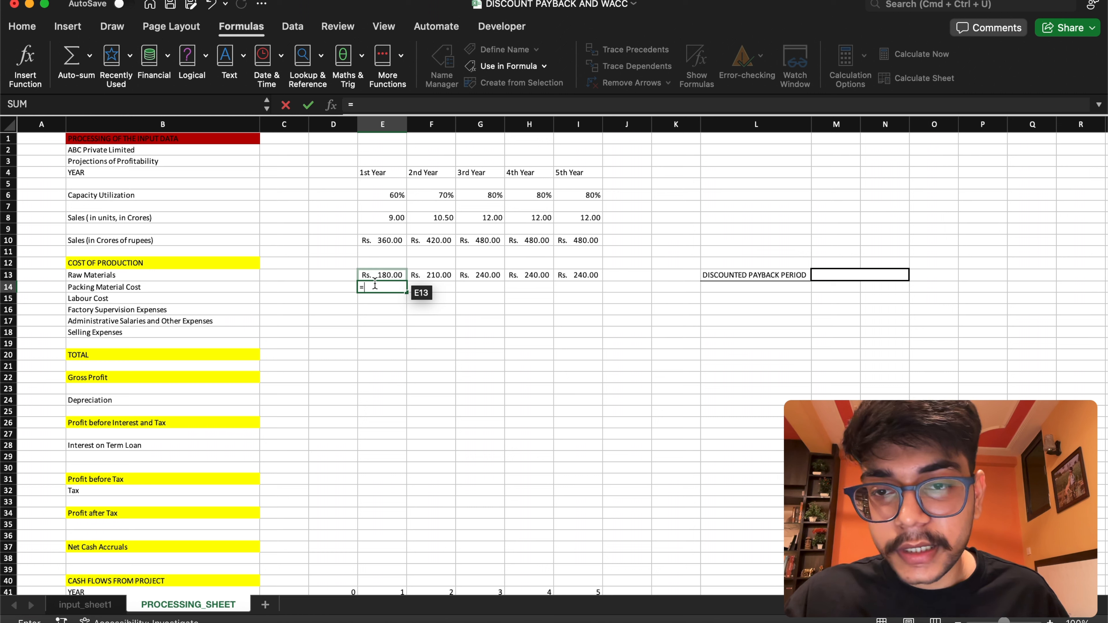
{"action": "type", "text": "pack_mat_cost"}
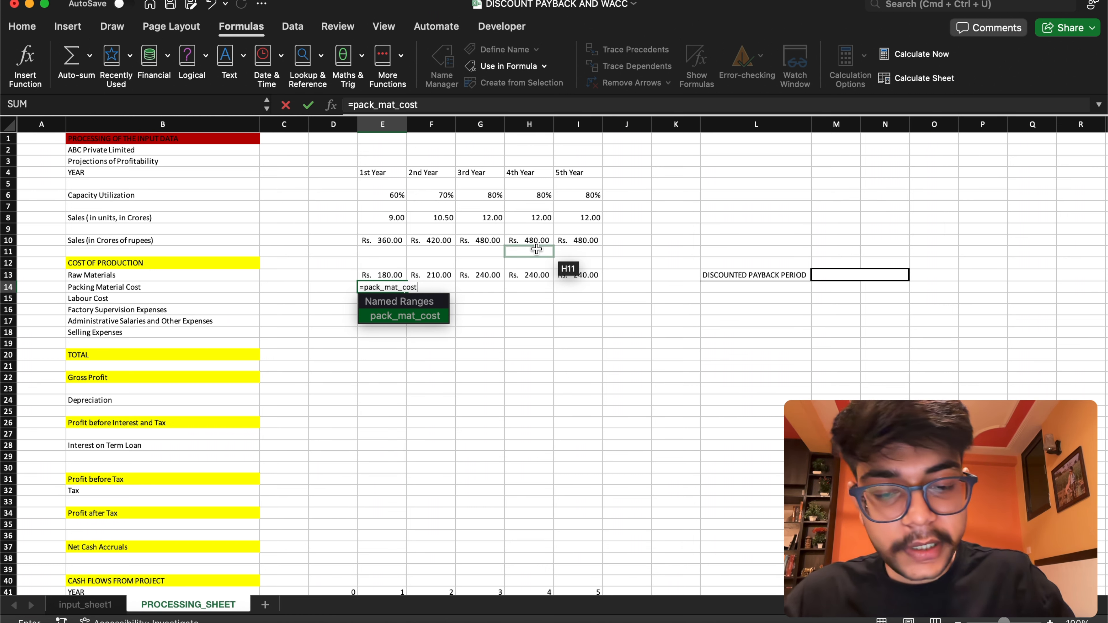
{"action": "type", "text": "*"}
{"action": "left_click", "coordinate": [380, 276]}
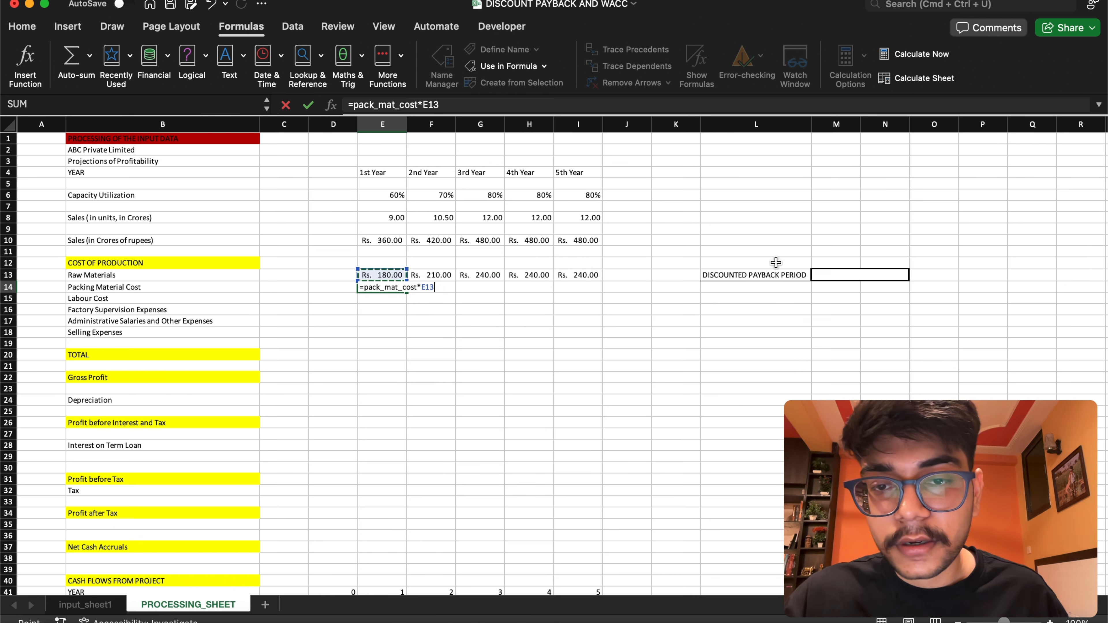
{"action": "key", "text": "Return"}
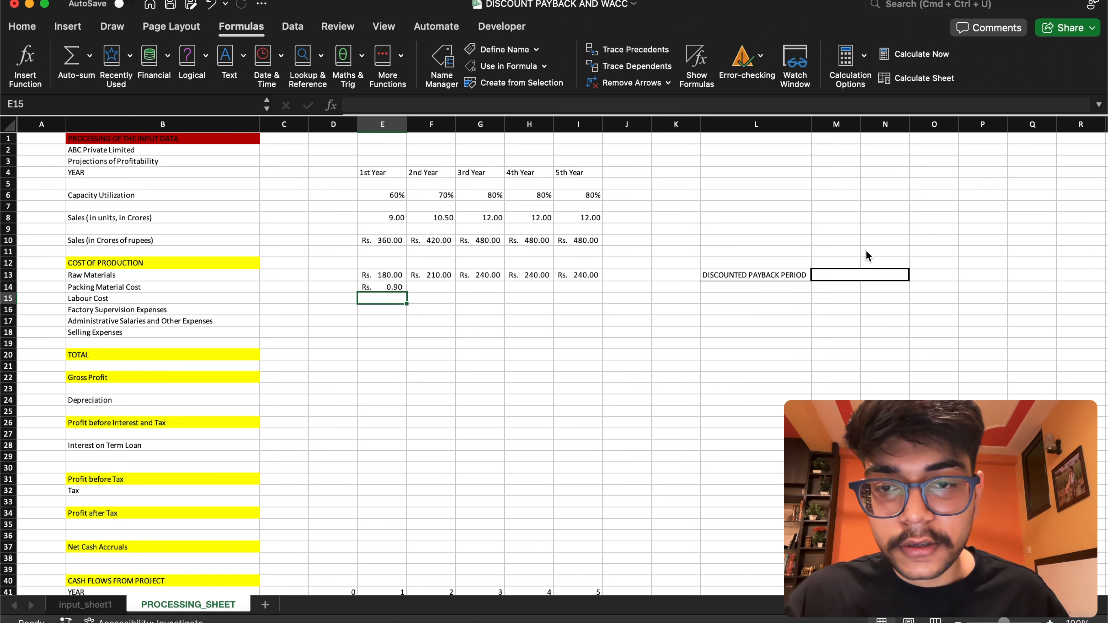
{"action": "left_click", "coordinate": [388, 286]}
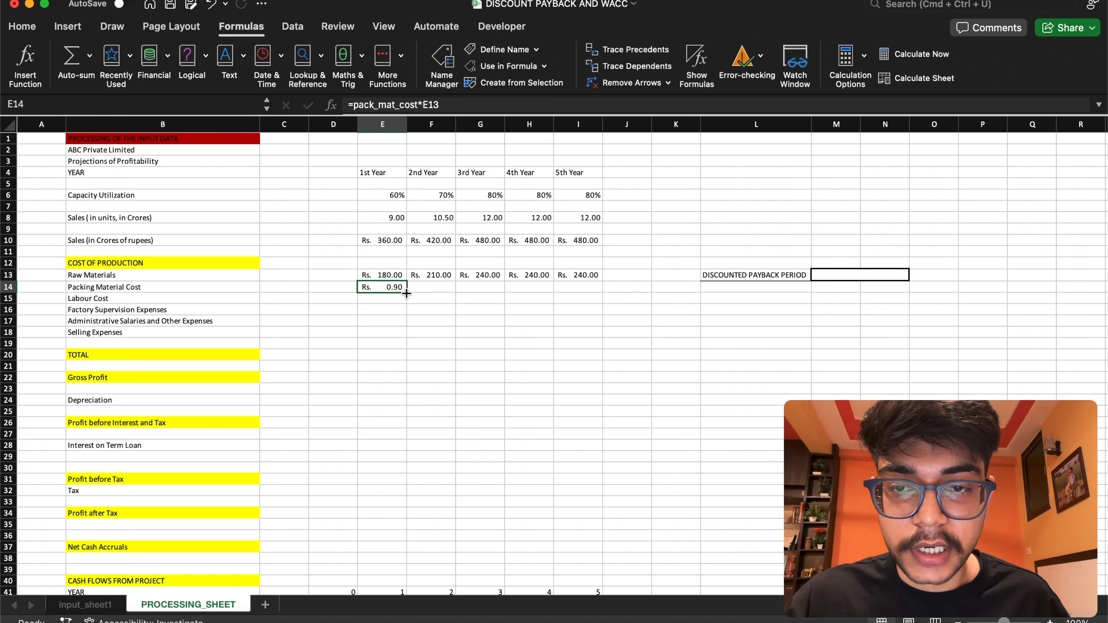
{"action": "left_click_drag", "start_coordinate": [407, 293], "coordinate": [580, 290]}
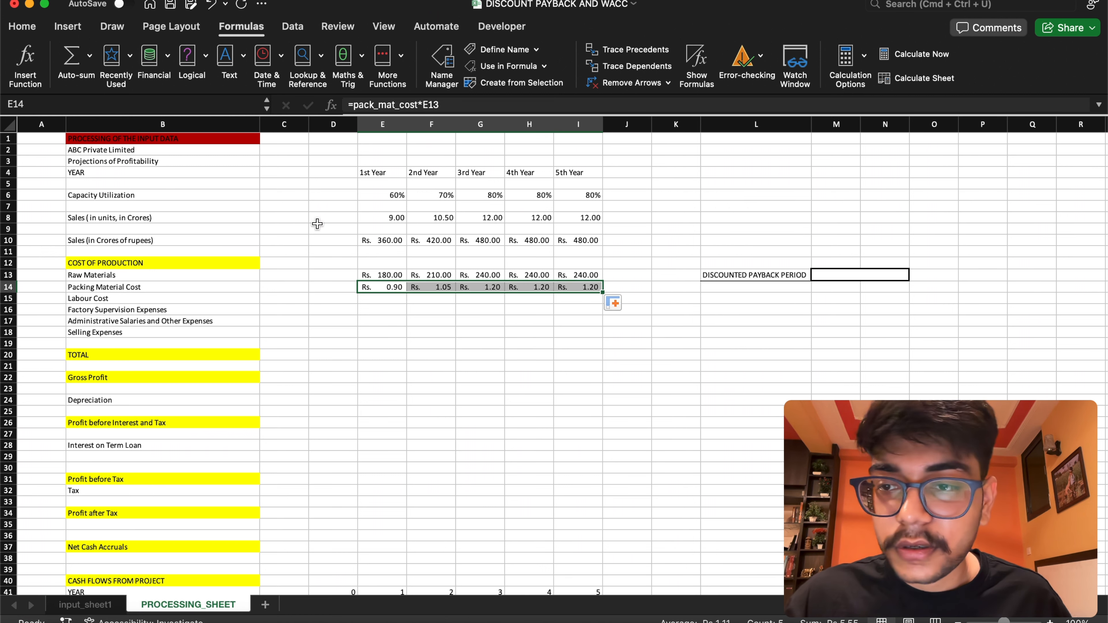
Check the labour cost assumption on input_sheet1, then on PROCESSING_SHEET set Labour Cost in E15 to =lab_cost*E10 and fill it across to I15
{"action": "left_click", "coordinate": [375, 300]}
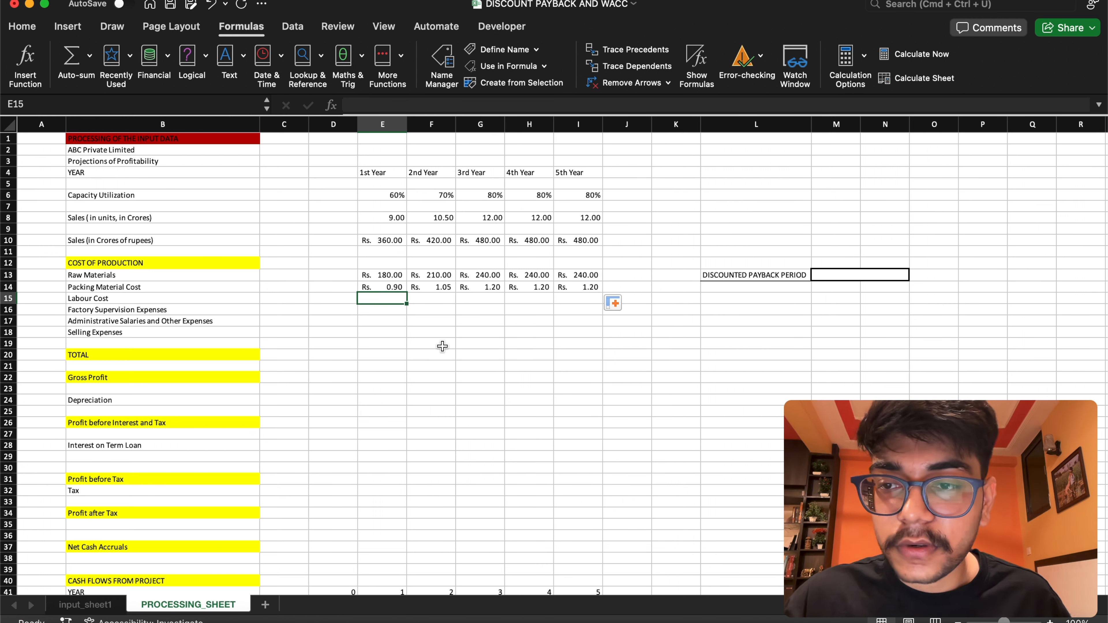
{"action": "left_click", "coordinate": [87, 604]}
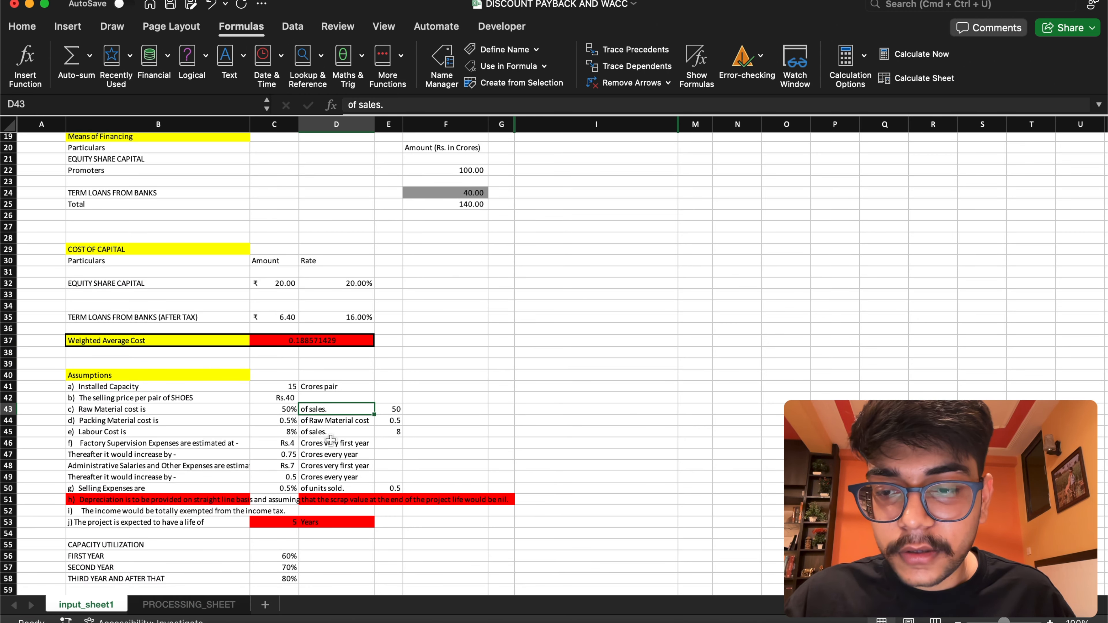
{"action": "left_click", "coordinate": [205, 604]}
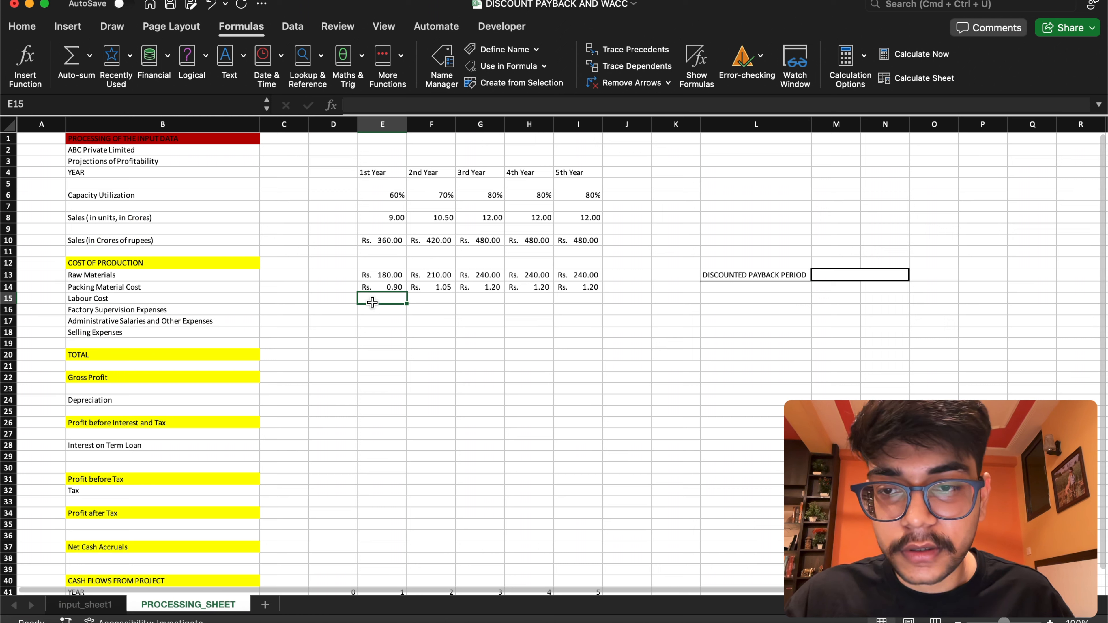
{"action": "type", "text": "="}
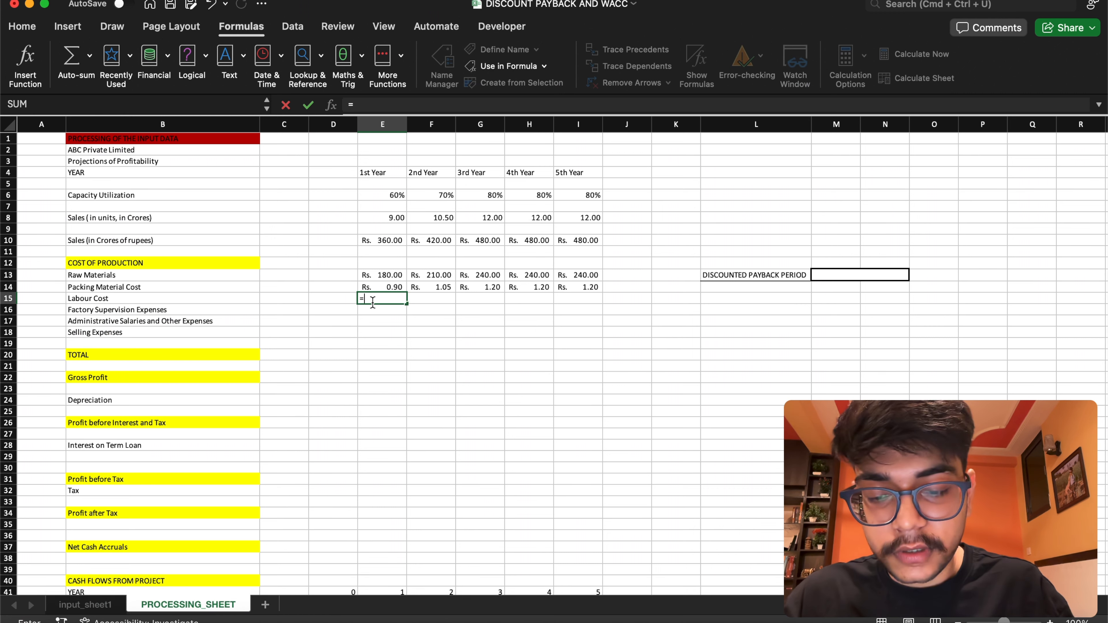
{"action": "type", "text": "lab_cost"}
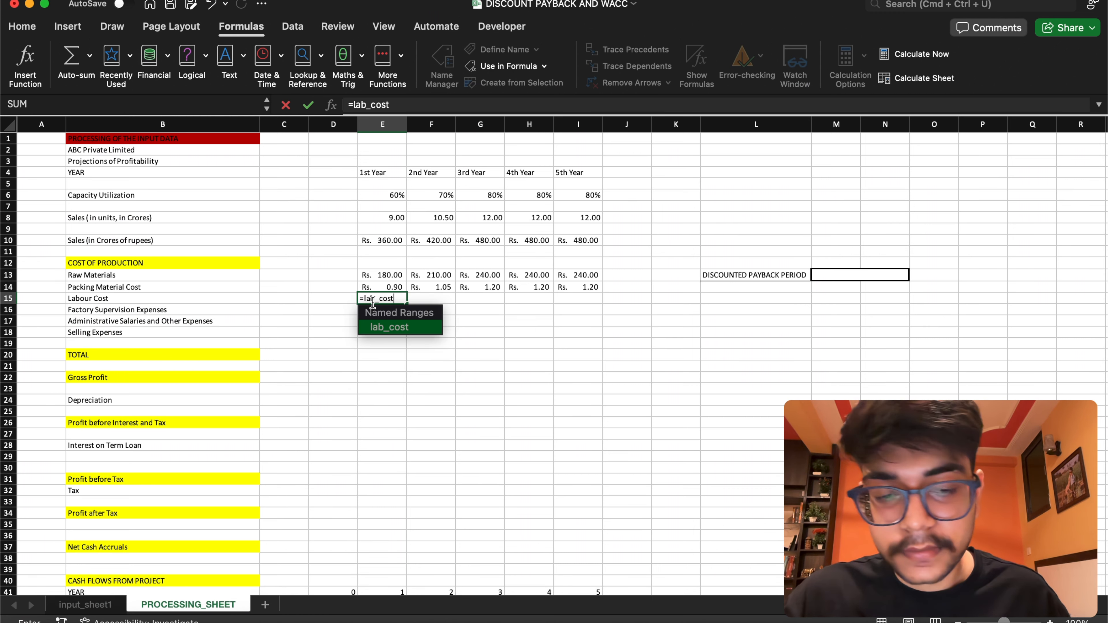
{"action": "type", "text": "*"}
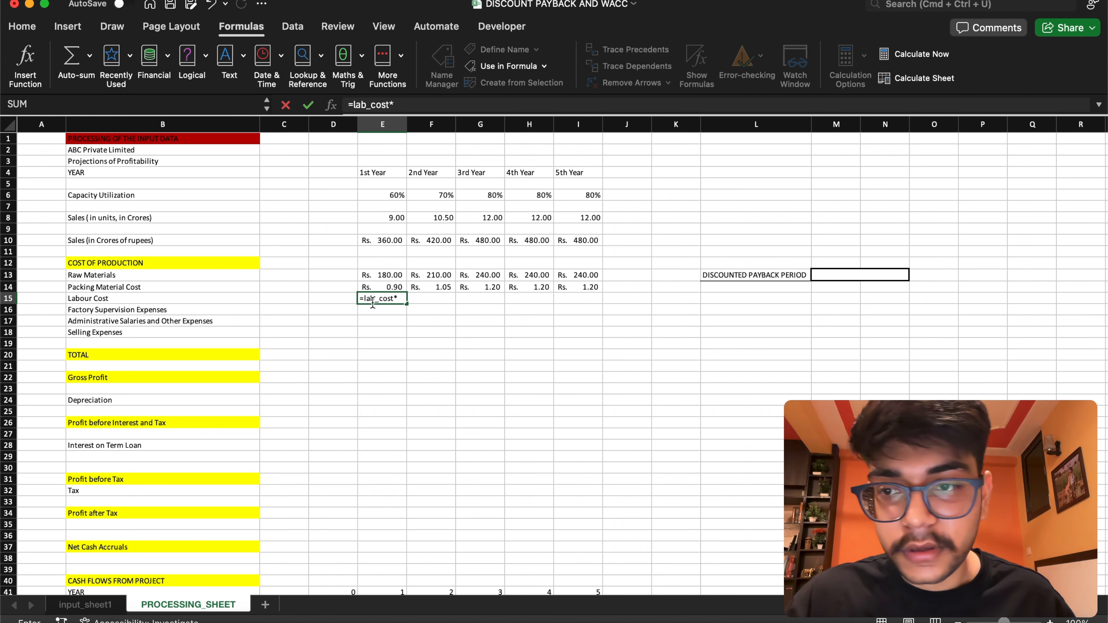
{"action": "left_click", "coordinate": [379, 241]}
{"action": "key", "text": "Return"}
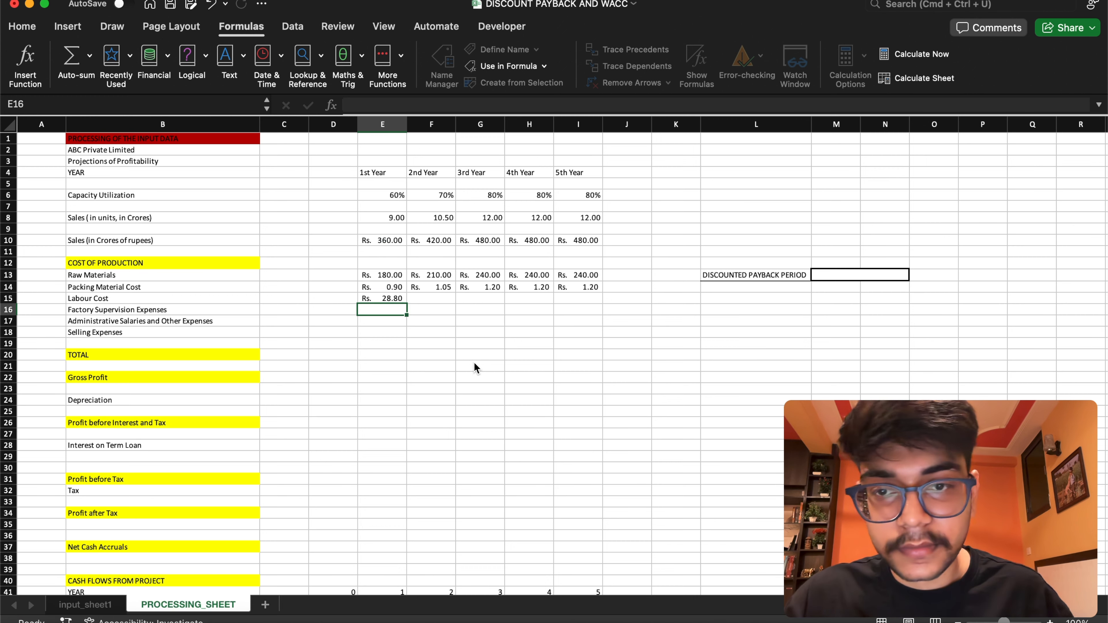
{"action": "left_click", "coordinate": [116, 608]}
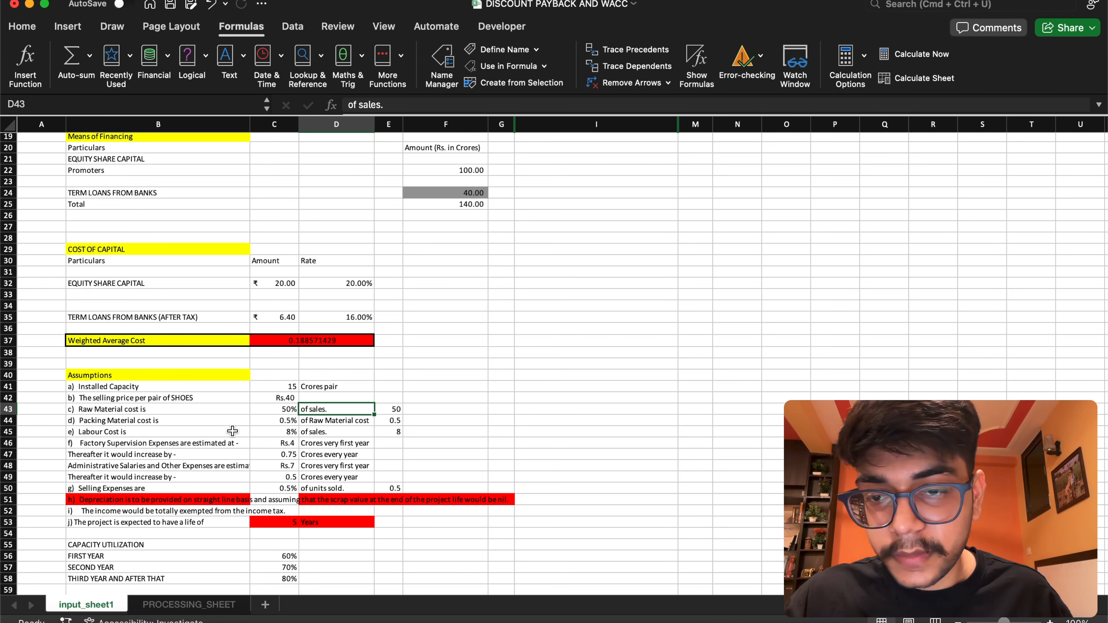
{"action": "left_click", "coordinate": [189, 605]}
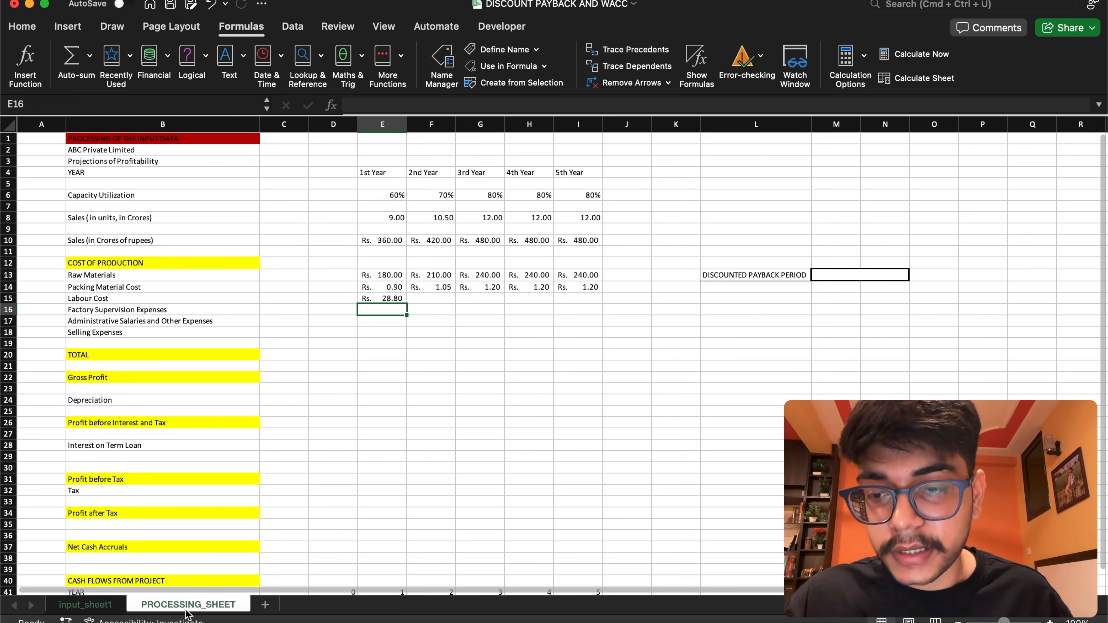
{"action": "left_click", "coordinate": [382, 298]}
{"action": "left_click_drag", "start_coordinate": [405, 304], "coordinate": [615, 279]}
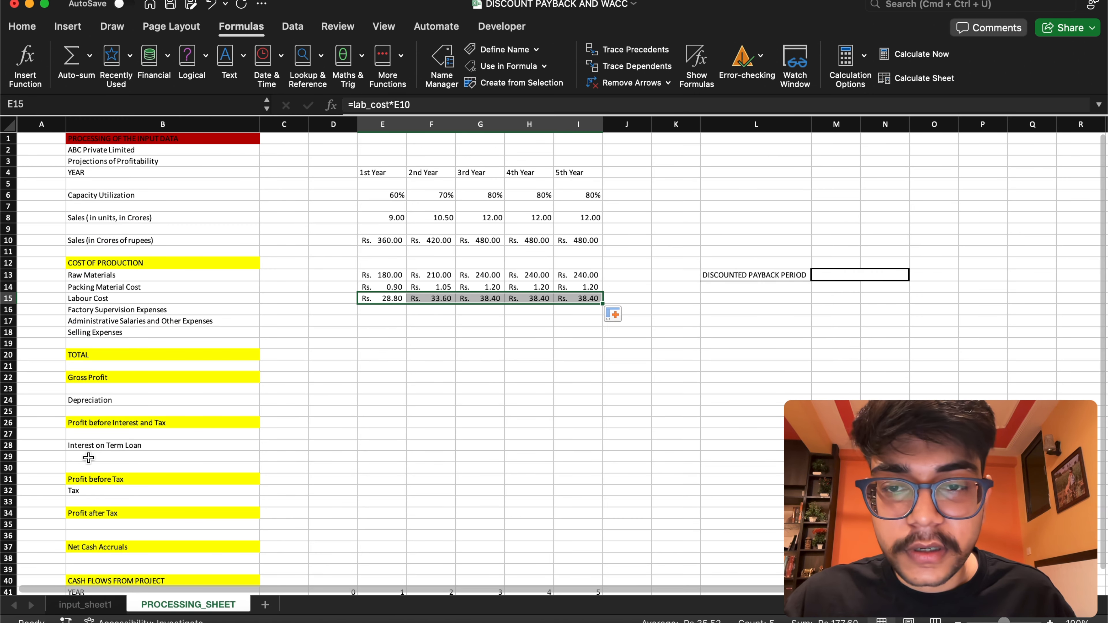
Set the 1st Year Factory Supervision Expenses in E16 to the named range formula =first_yr_admin_exp
{"action": "left_click", "coordinate": [375, 311]}
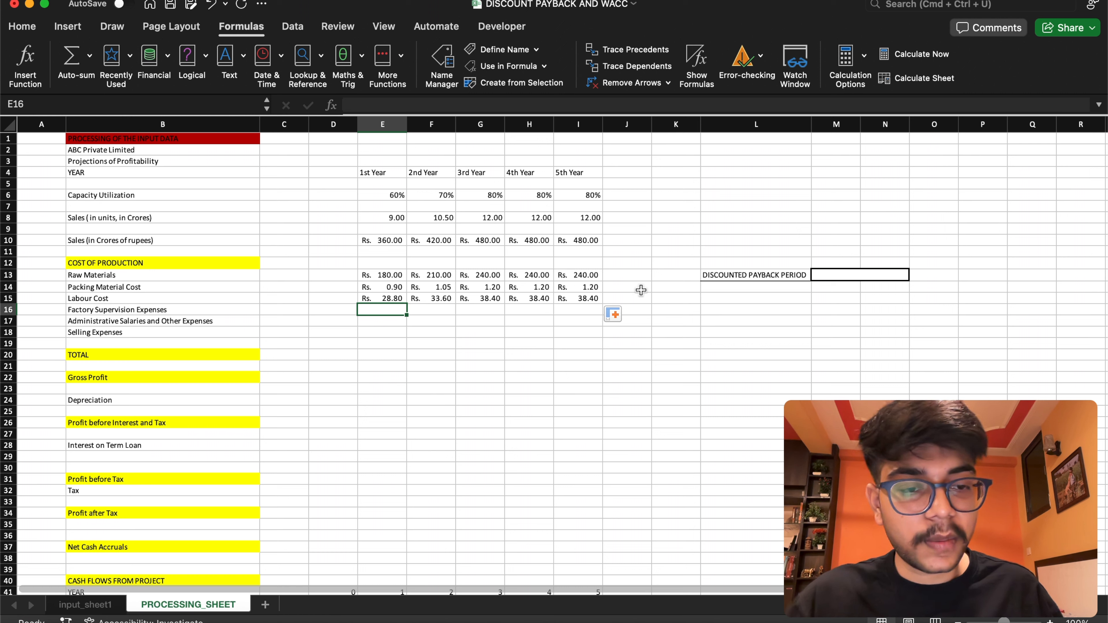
{"action": "double_click", "coordinate": [387, 310]}
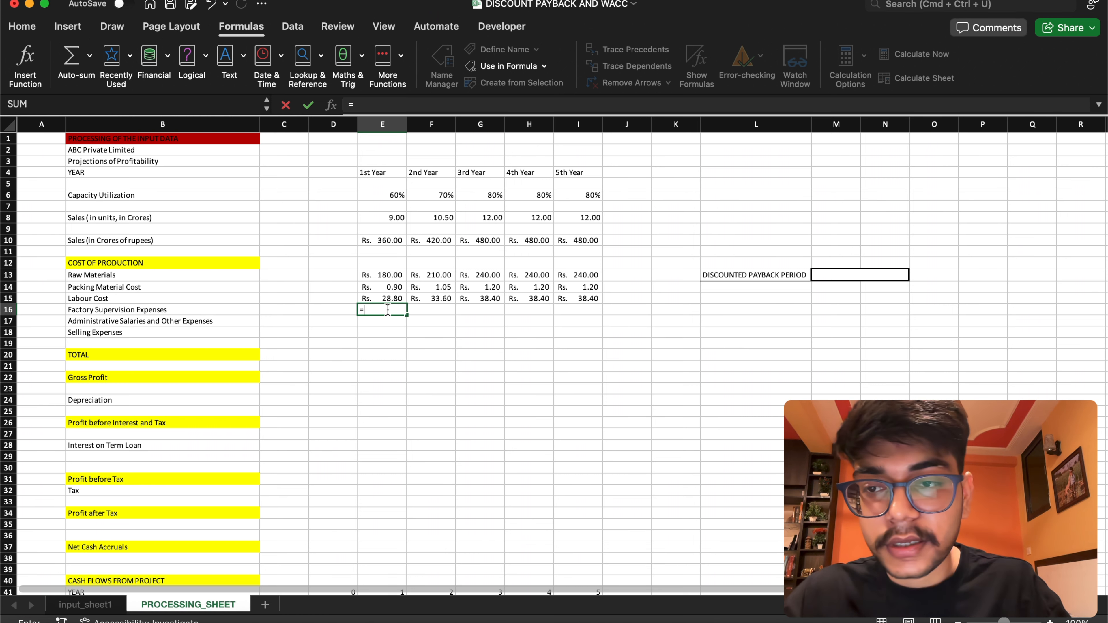
{"action": "type", "text": "=fir"}
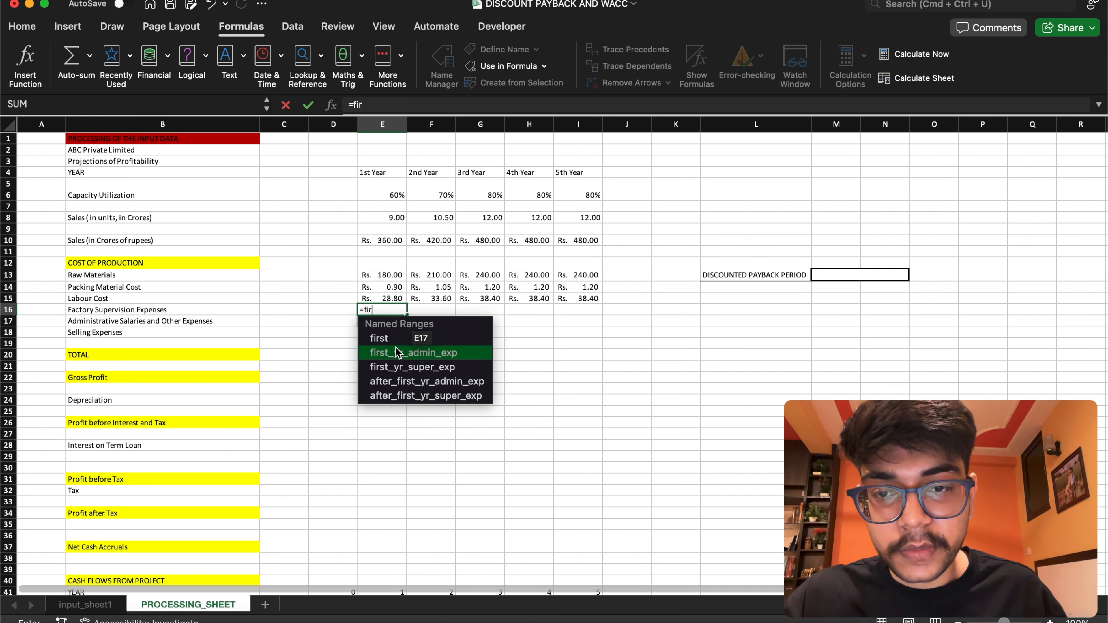
{"action": "double_click", "coordinate": [384, 352]}
{"action": "key", "text": "Return"}
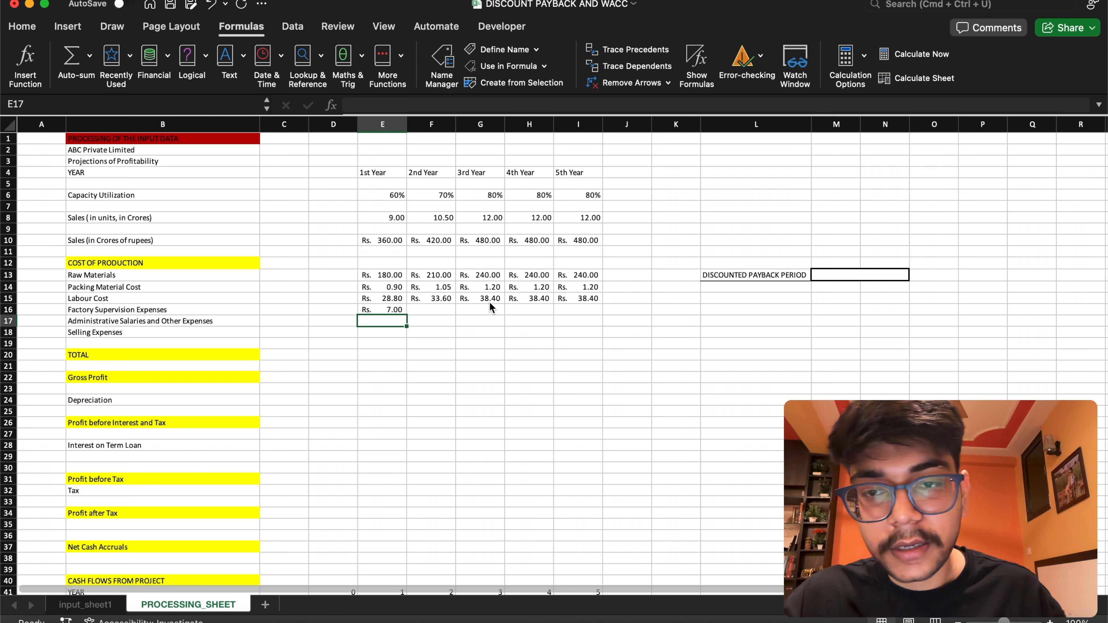
Set the 2nd Year Factory Supervision Expenses in F16 to =E16+after_first_yr_admin_exp and fill the formula across to I16
{"action": "left_click", "coordinate": [426, 309]}
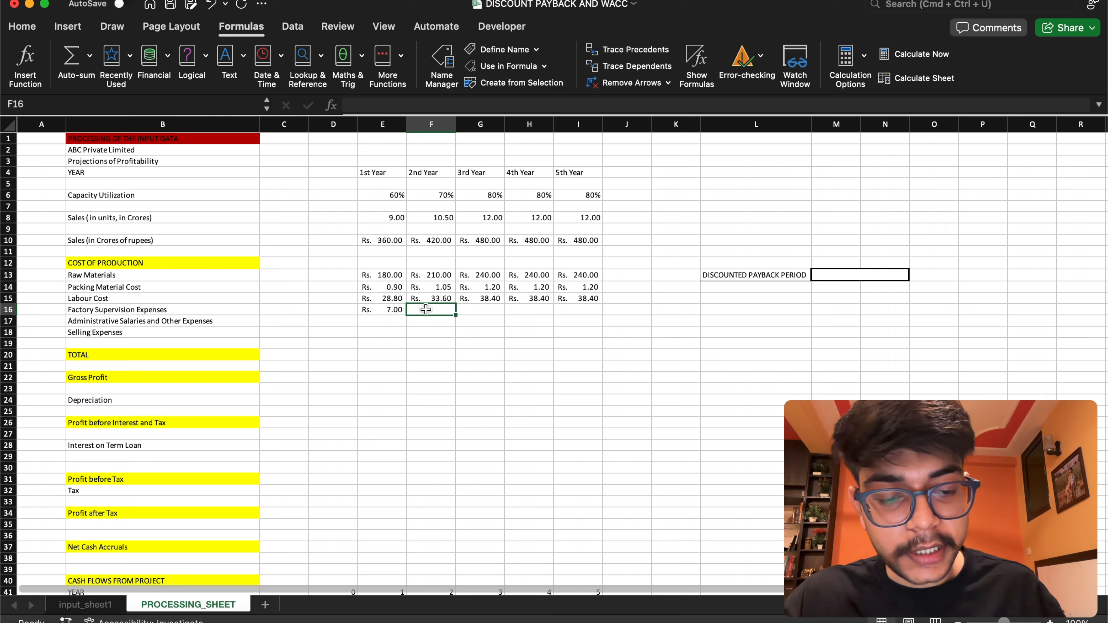
{"action": "type", "text": "+"}
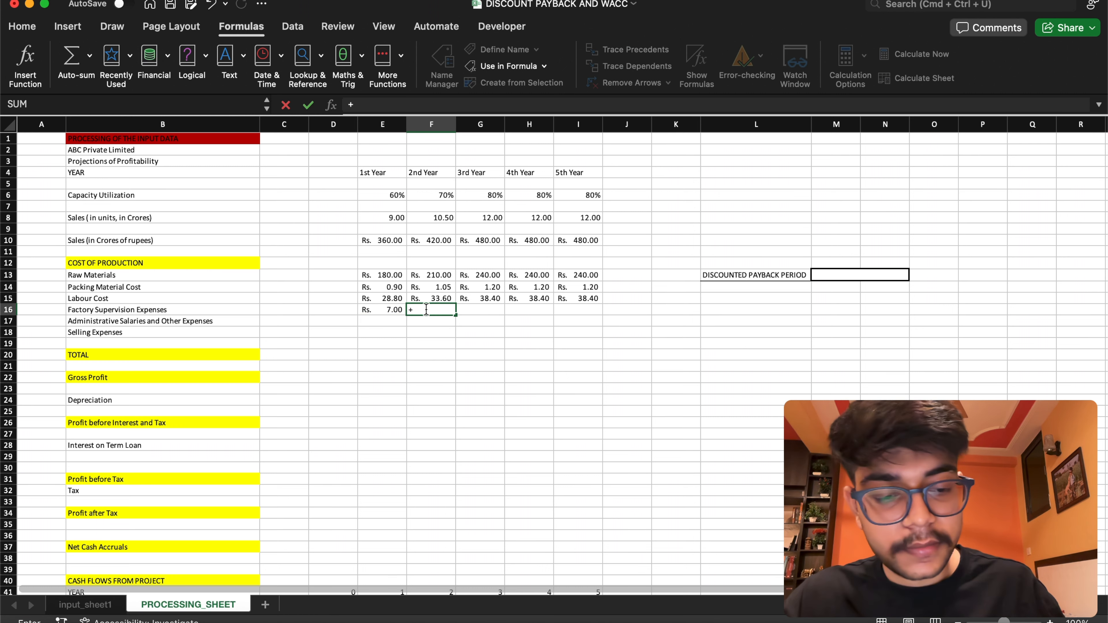
{"action": "left_click", "coordinate": [382, 309]}
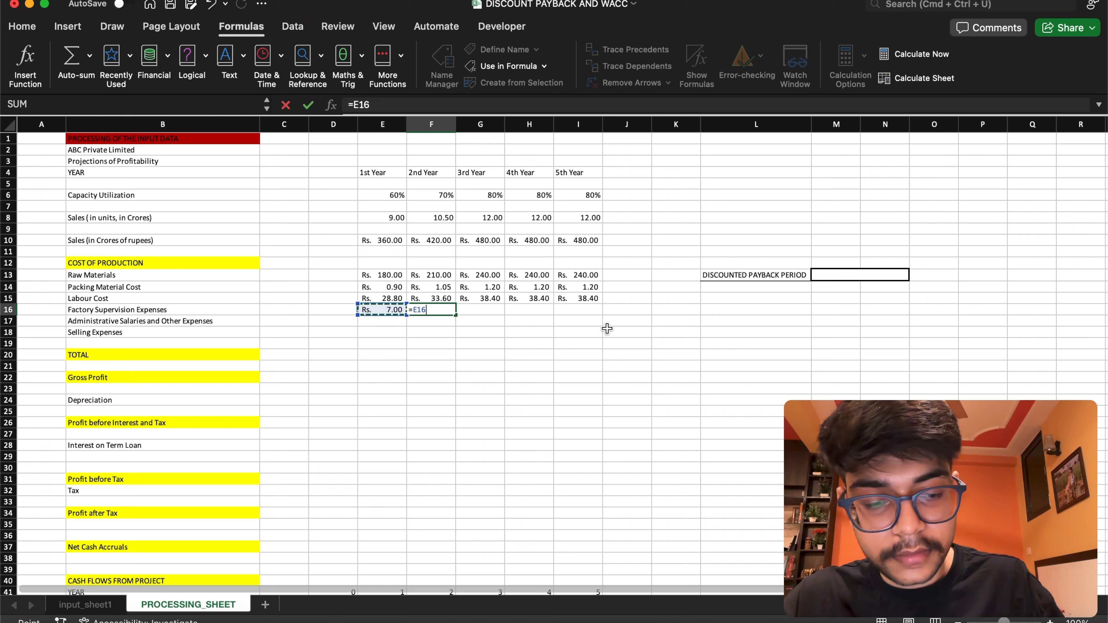
{"action": "type", "text": "+aft"}
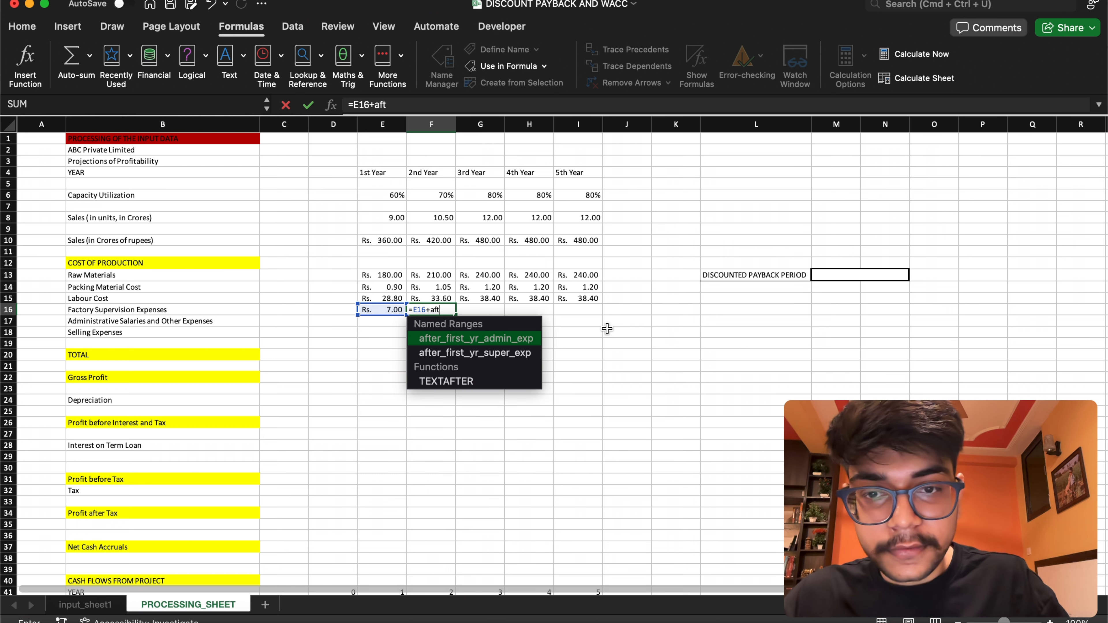
{"action": "type", "text": "er_first_yr_admin_exp"}
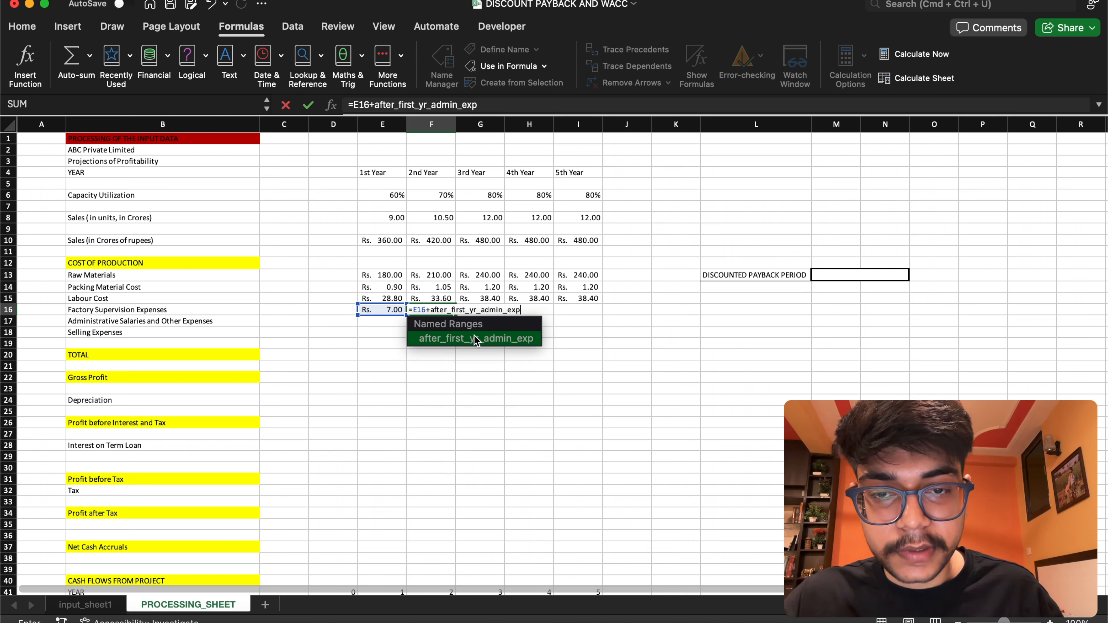
{"action": "key", "text": "Return"}
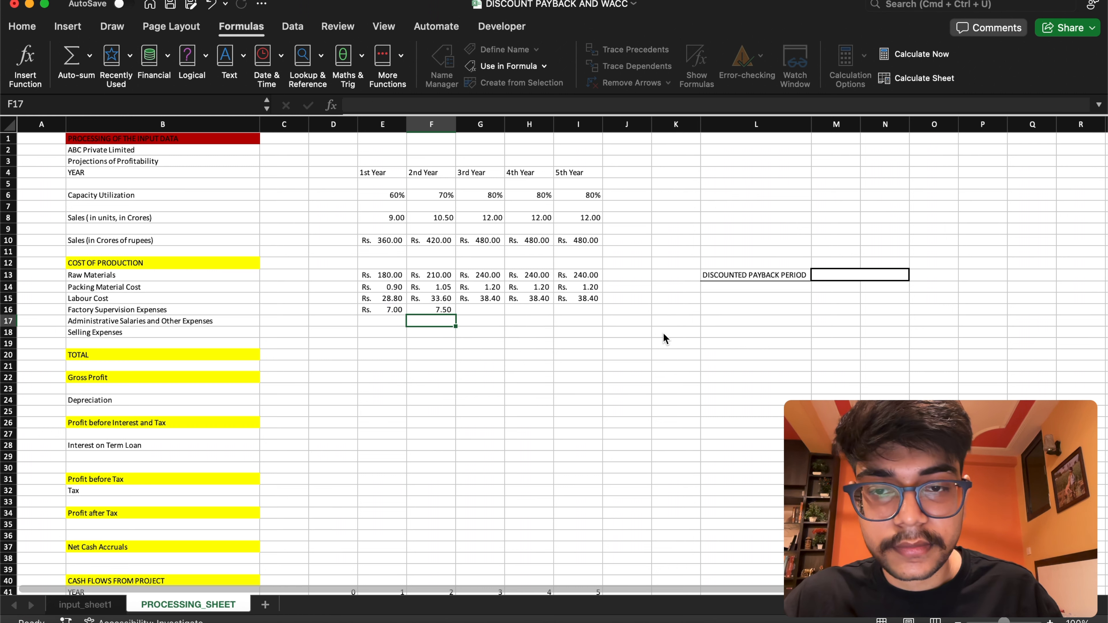
{"action": "left_click", "coordinate": [400, 308]}
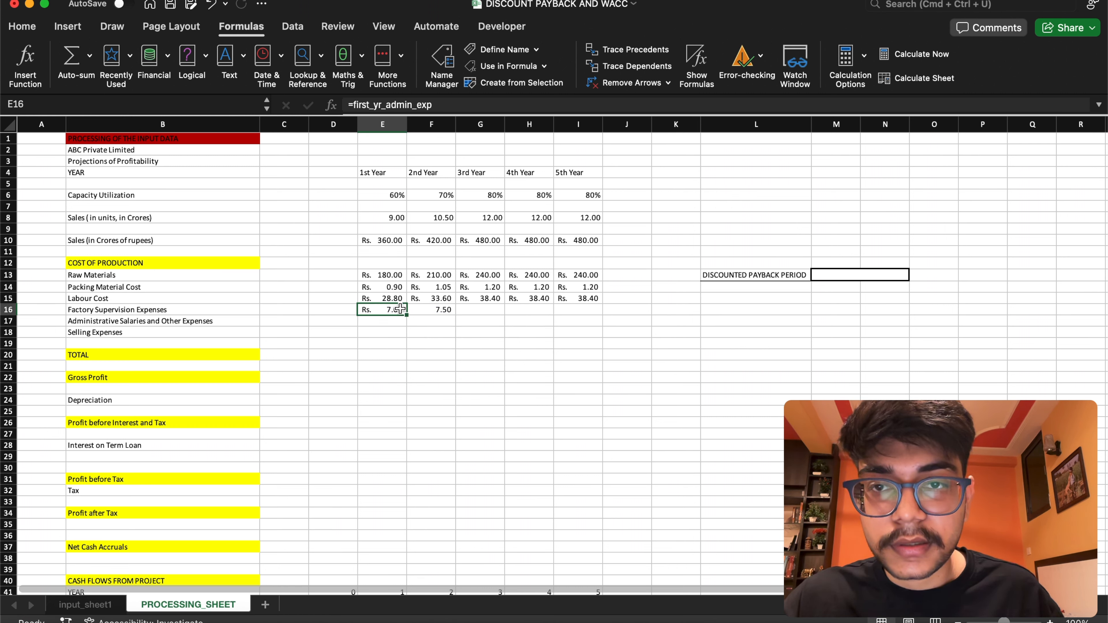
{"action": "left_click", "coordinate": [438, 308]}
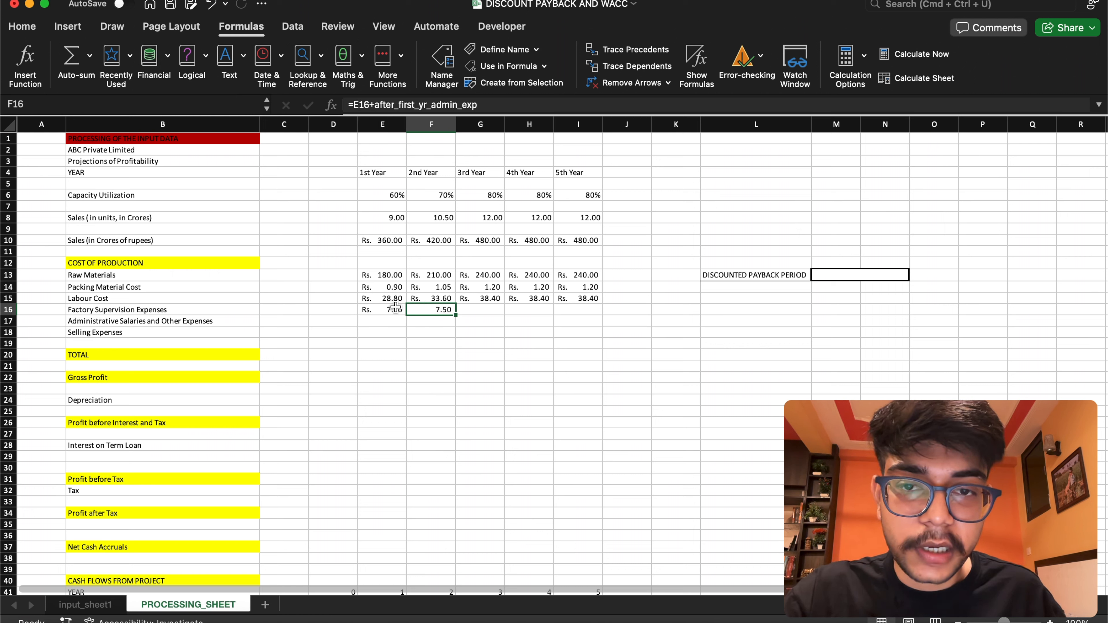
{"action": "left_click_drag", "start_coordinate": [456, 314], "coordinate": [604, 314]}
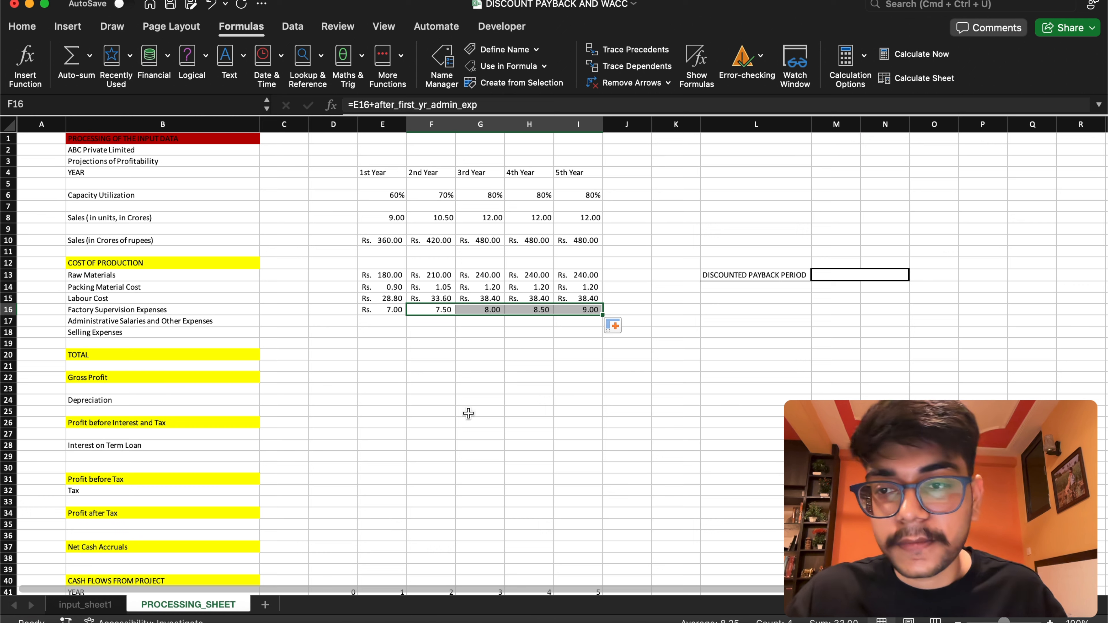
{"action": "left_click", "coordinate": [370, 322]}
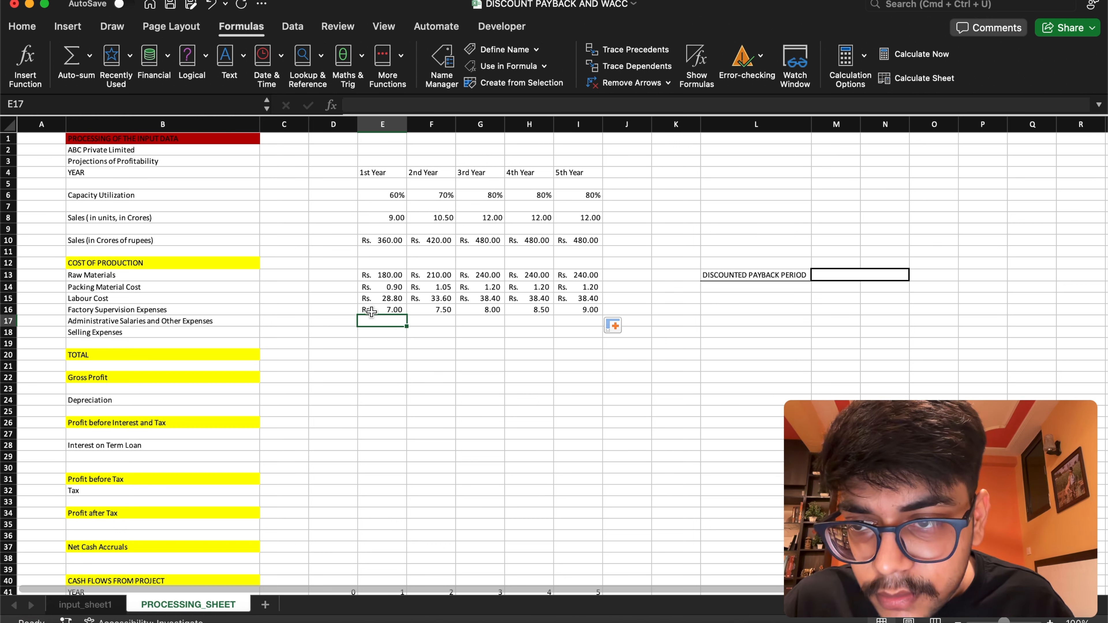
{"action": "left_click_drag", "start_coordinate": [371, 310], "coordinate": [561, 307]}
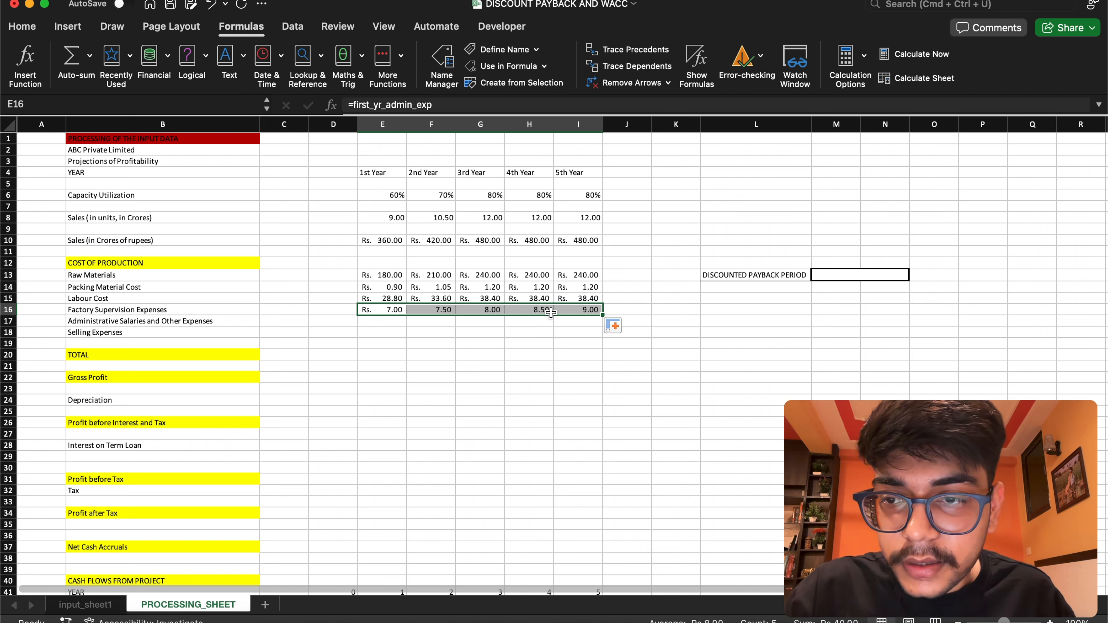
{"action": "key", "text": "super+v"}
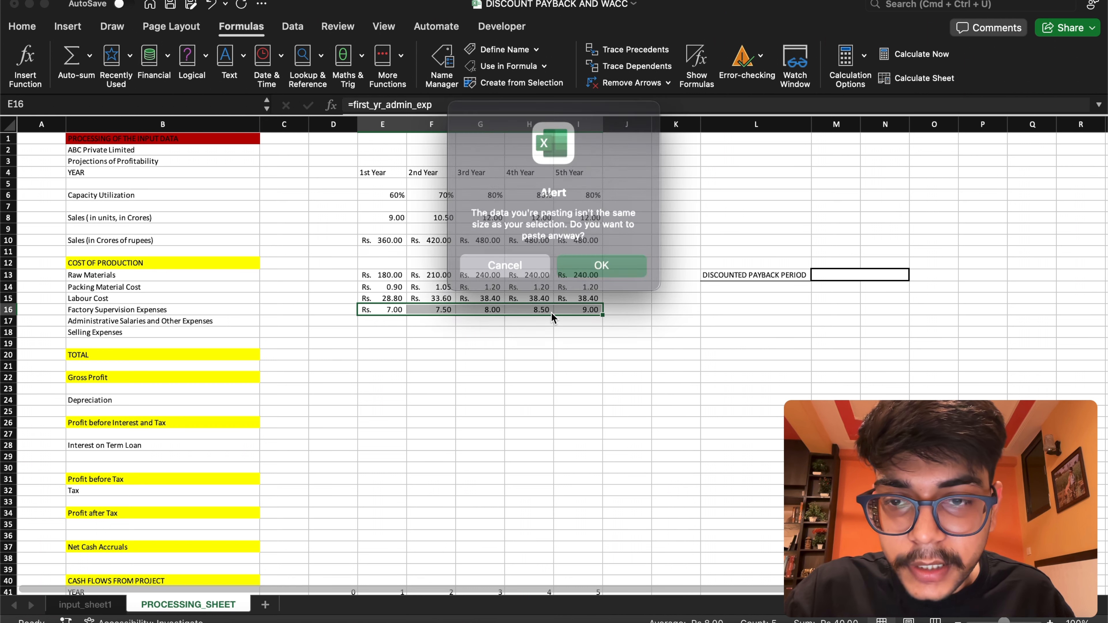
{"action": "left_click", "coordinate": [517, 264]}
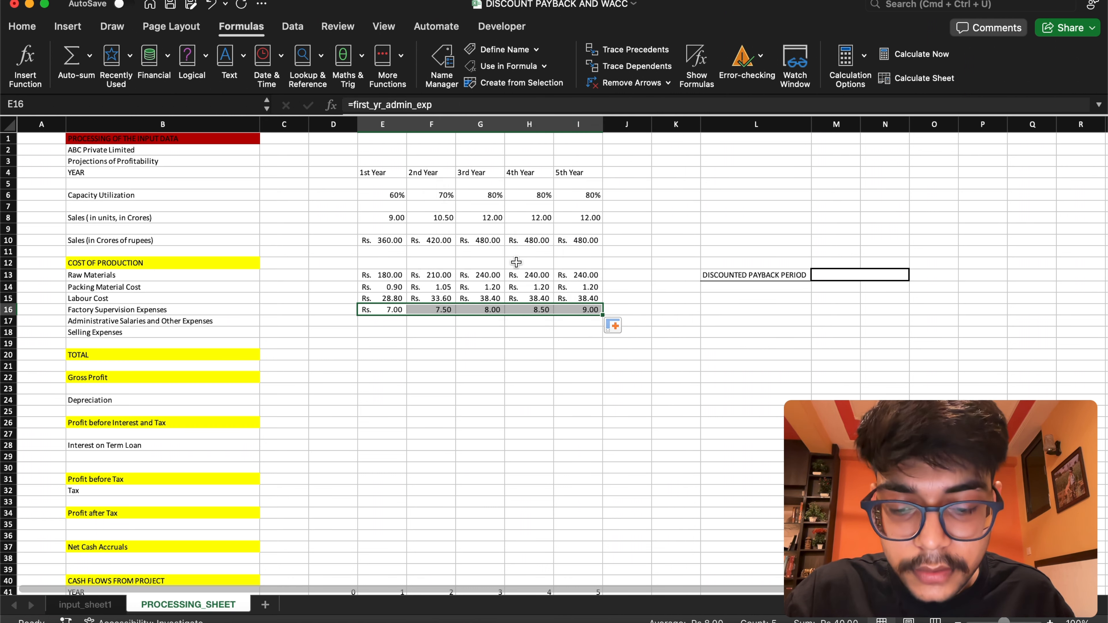
Move the E16:I16 expense formulas down one row into the Administrative Salaries and Other Expenses row, E17:I17
{"action": "left_click_drag", "start_coordinate": [392, 313], "coordinate": [392, 324]}
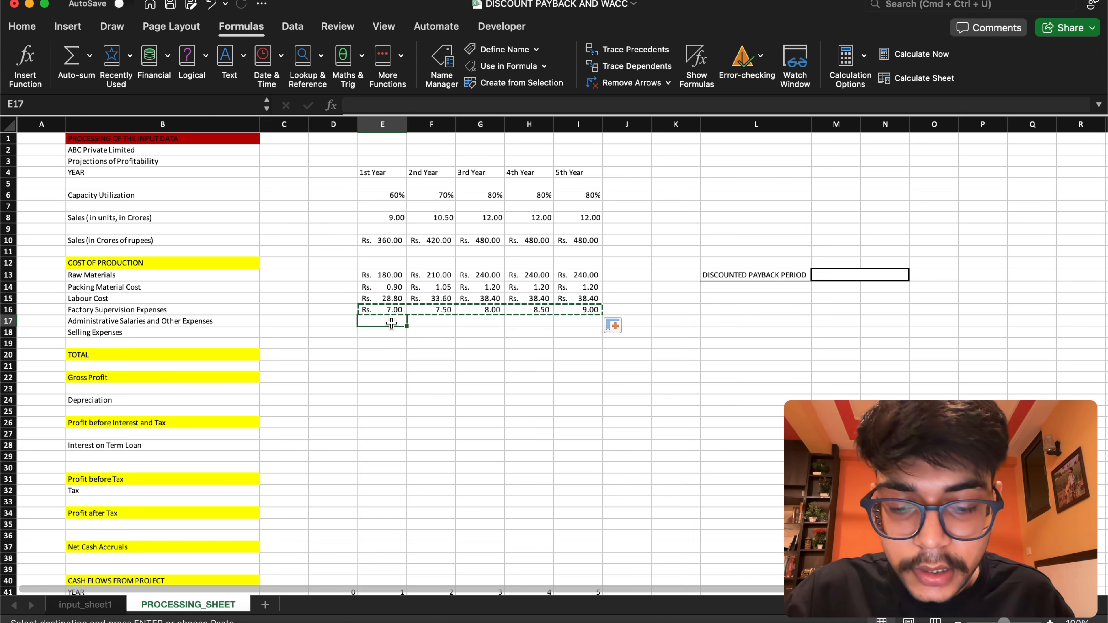
{"action": "left_click", "coordinate": [398, 309]}
{"action": "double_click", "coordinate": [398, 309]}
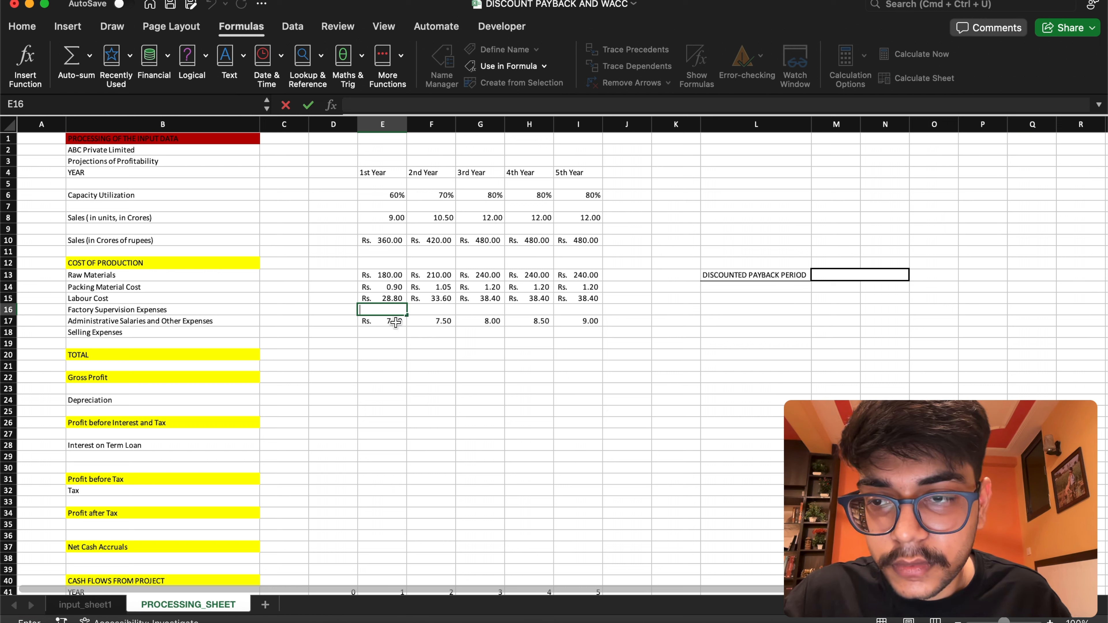
{"action": "double_click", "coordinate": [396, 322]}
{"action": "left_click_drag", "start_coordinate": [443, 316], "coordinate": [384, 312]}
Set the 1st Year Factory Supervision Expenses in E16 to the named range formula =first_yr_super_exp
{"action": "left_click", "coordinate": [385, 312]}
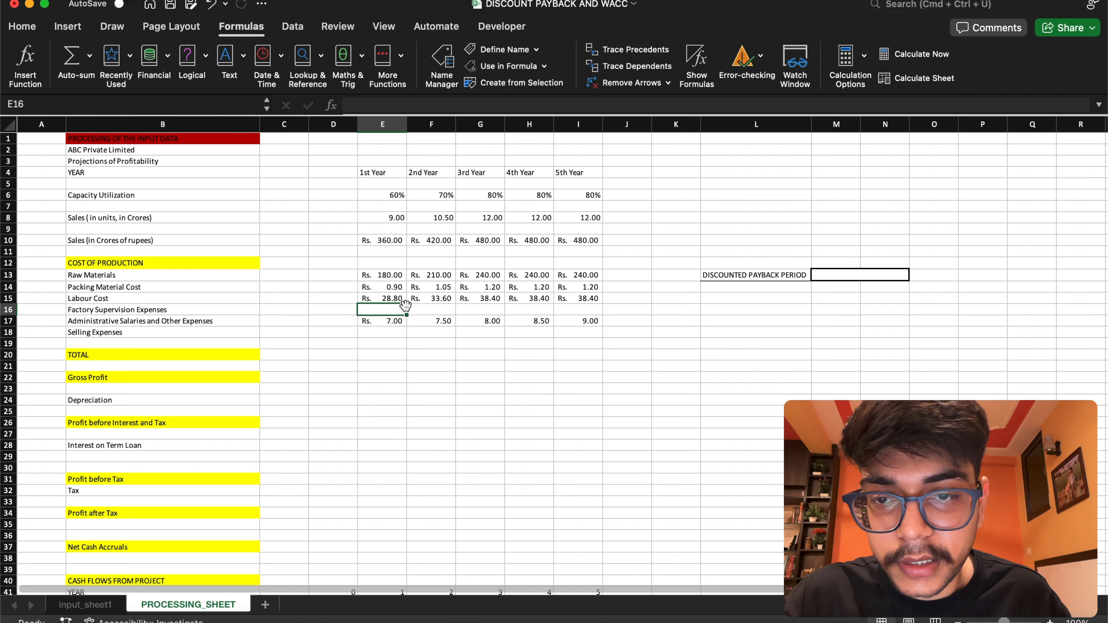
{"action": "type", "text": "="}
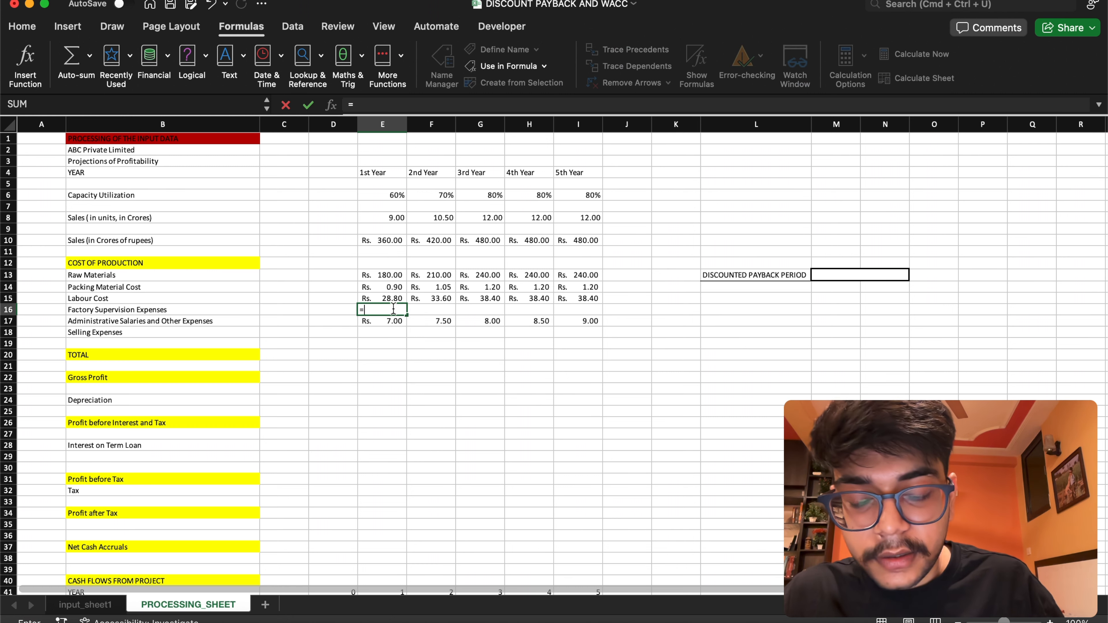
{"action": "type", "text": "fist"}
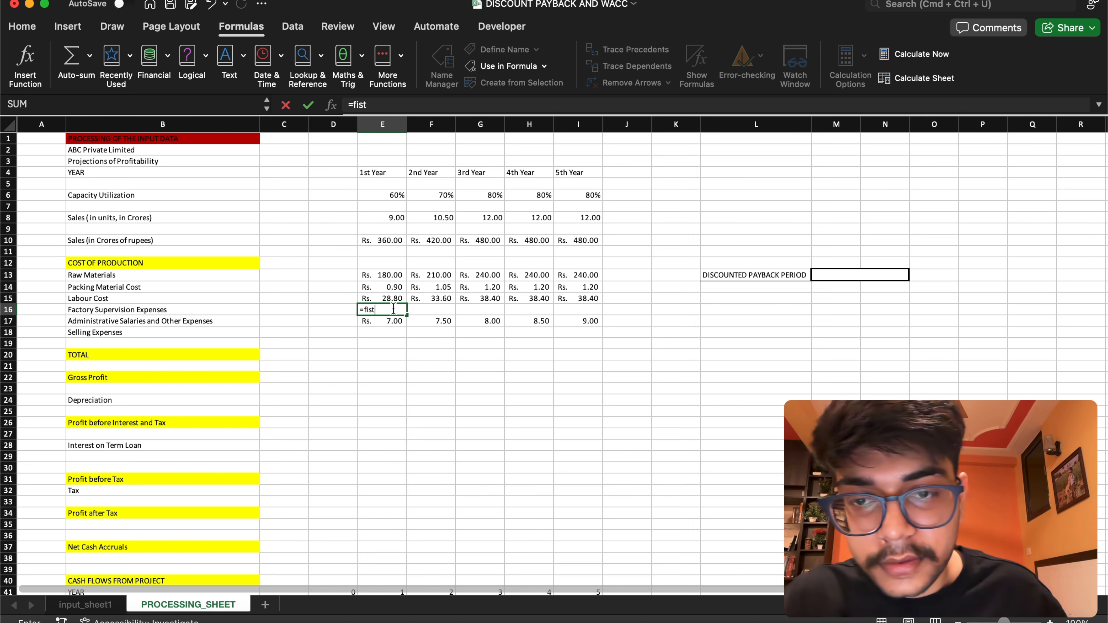
{"action": "key", "text": "BackSpace"}
{"action": "key", "text": "BackSpace"}
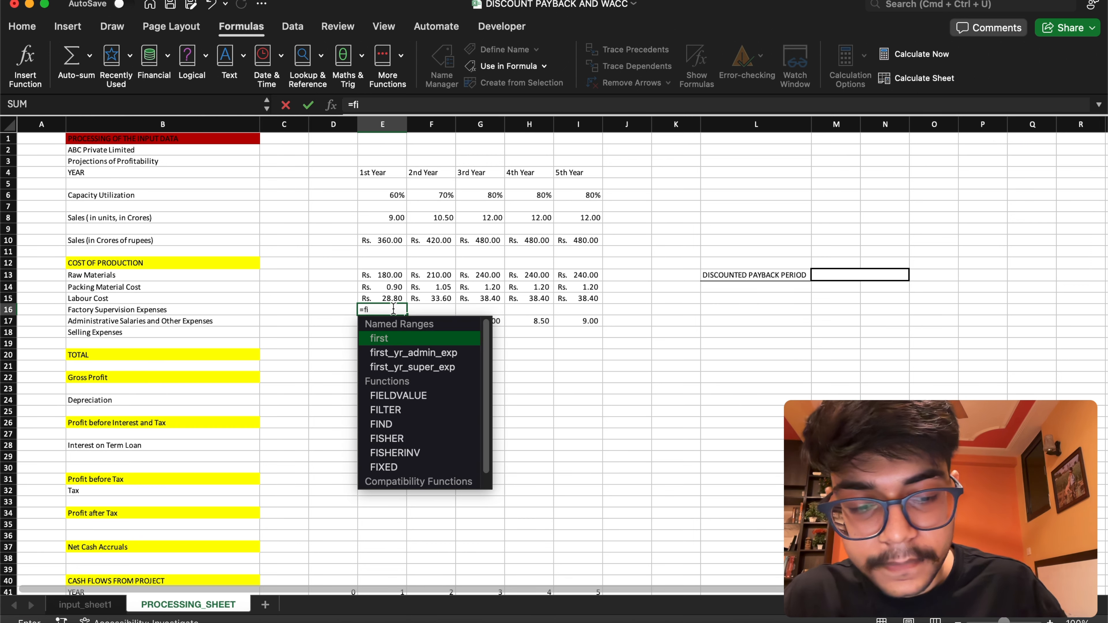
{"action": "double_click", "coordinate": [408, 366]}
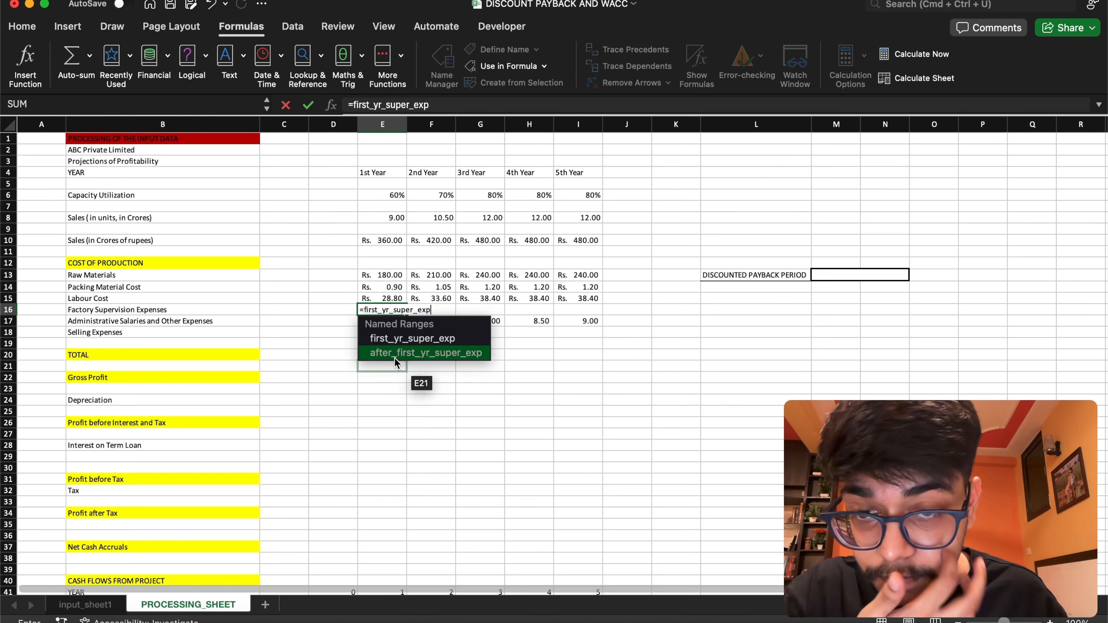
{"action": "key", "text": "Return"}
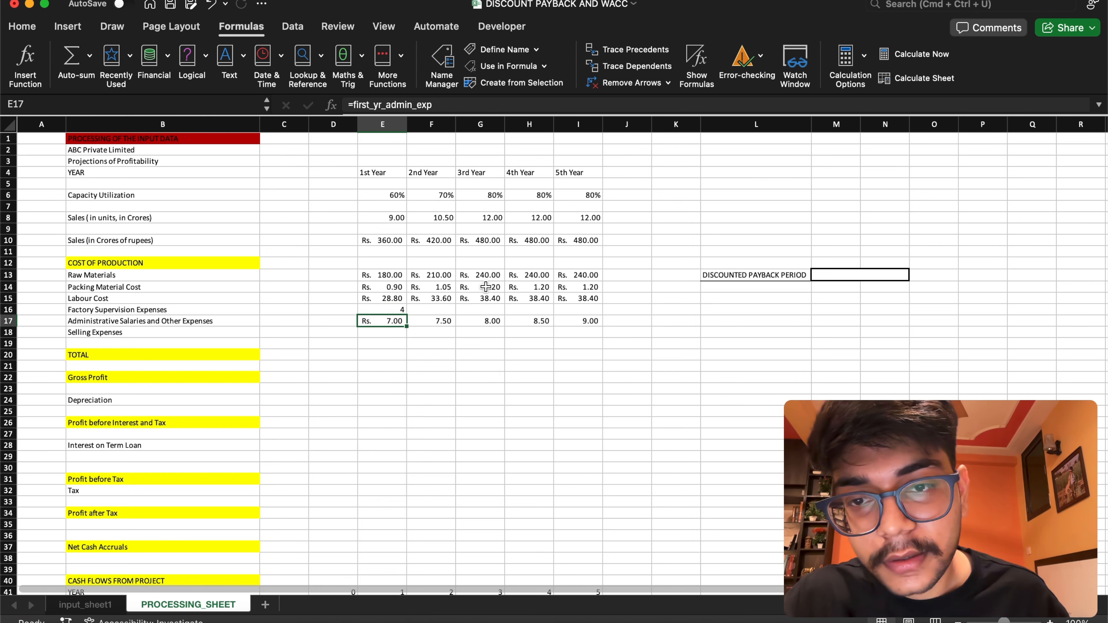
Set the 2nd Year Factory Supervision Expenses in F16 to =E16+after_first_yr_super_exp and fill the formula across to I16
{"action": "left_click", "coordinate": [416, 313]}
{"action": "left_click", "coordinate": [375, 313]}
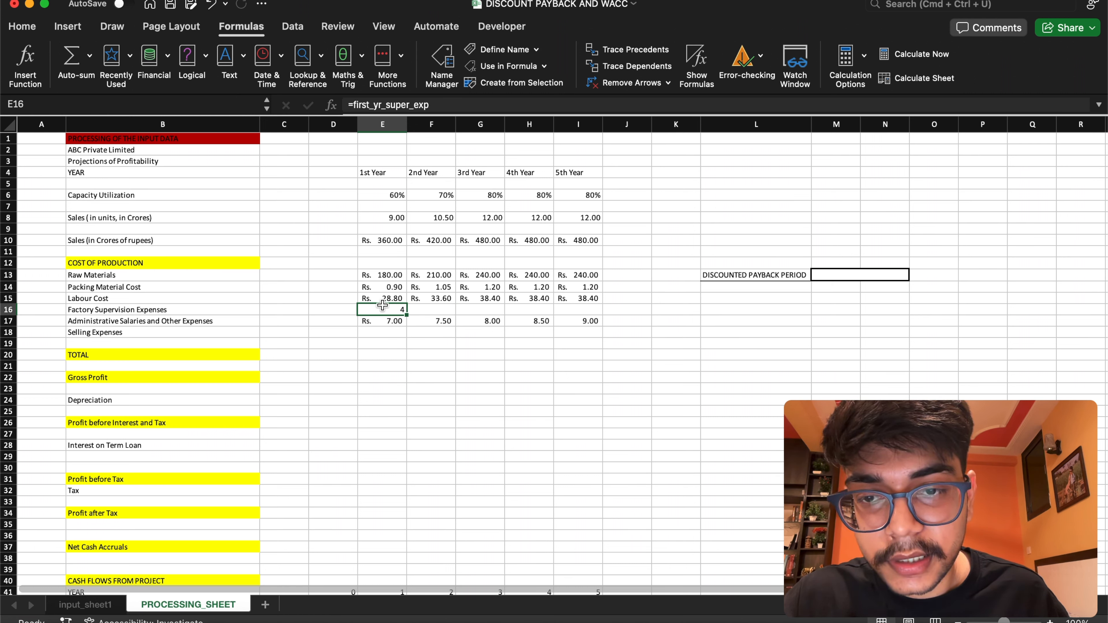
{"action": "left_click", "coordinate": [429, 310]}
{"action": "left_click", "coordinate": [394, 309]}
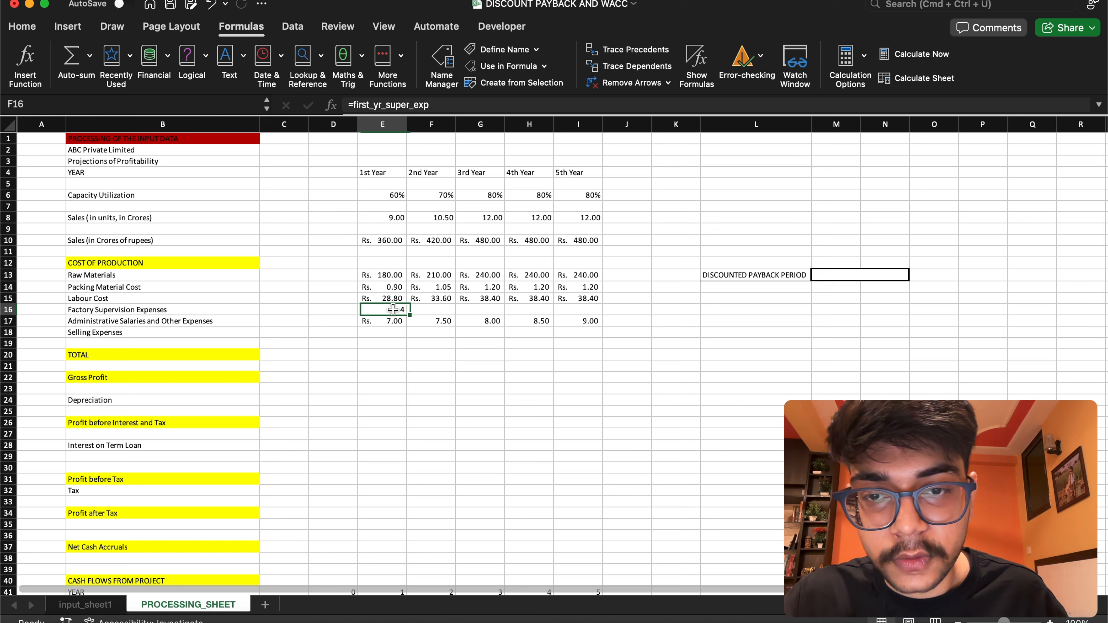
{"action": "left_click", "coordinate": [429, 311]}
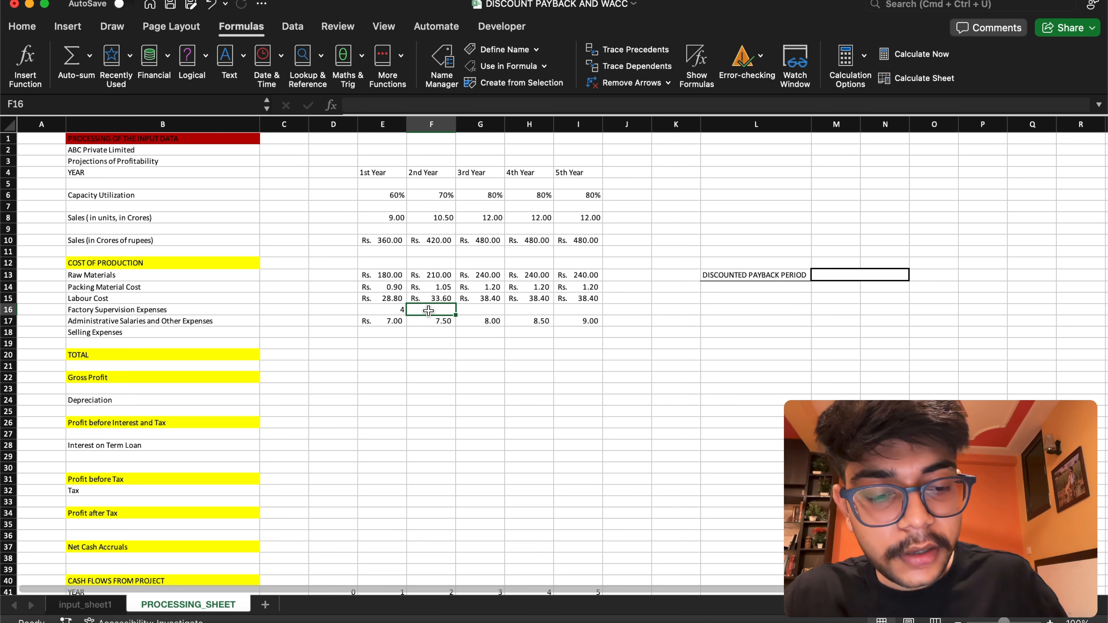
{"action": "type", "text": "="}
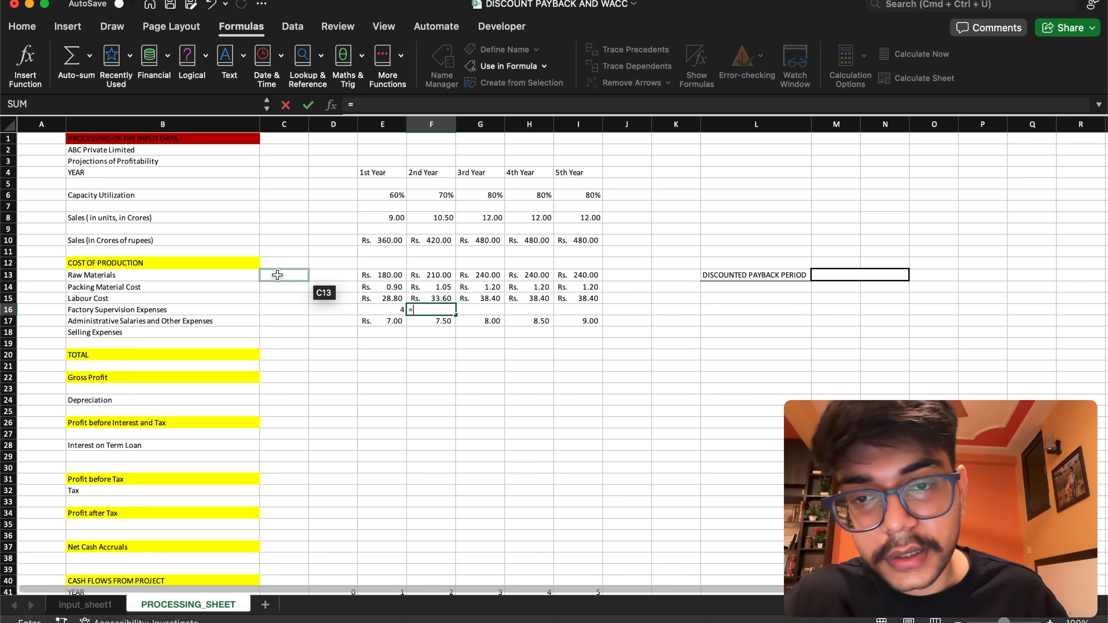
{"action": "left_click", "coordinate": [383, 309]}
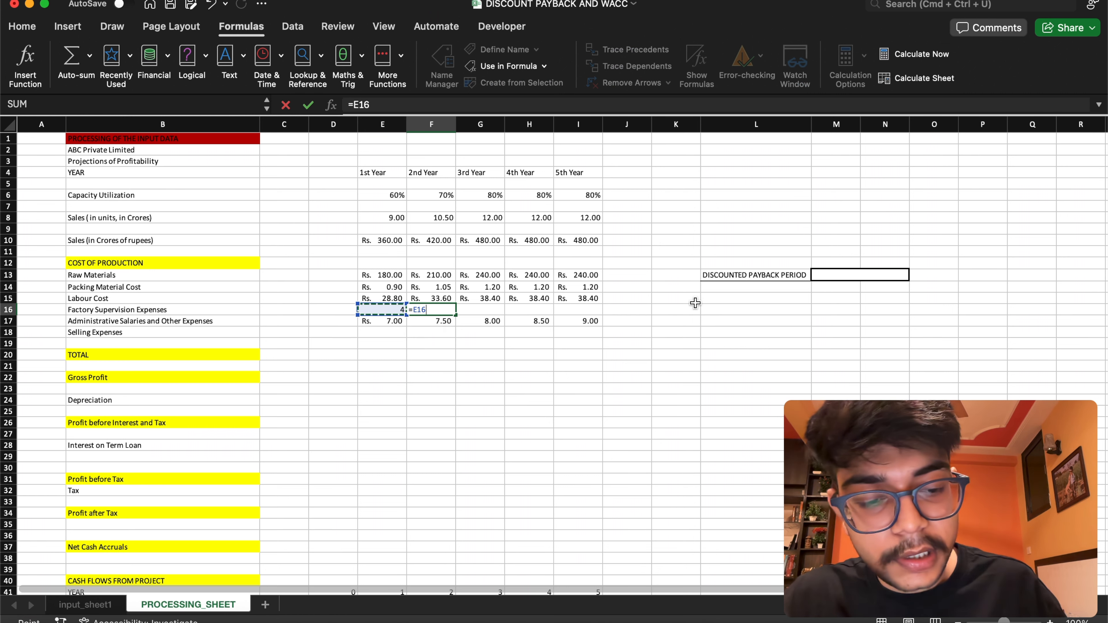
{"action": "type", "text": "+afte"}
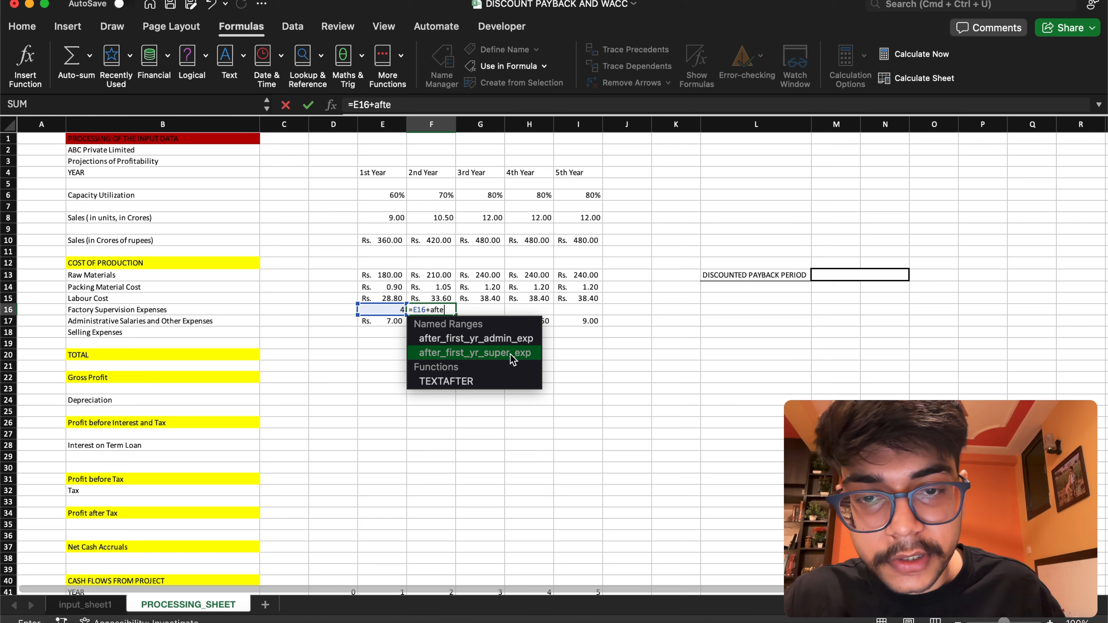
{"action": "double_click", "coordinate": [516, 353]}
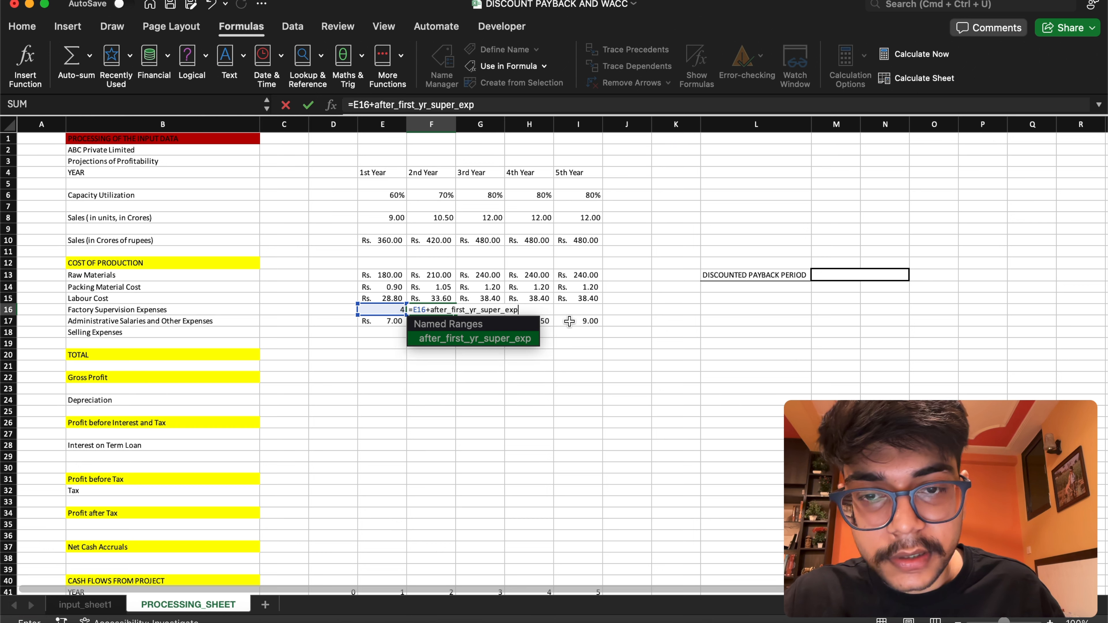
{"action": "key", "text": "Return"}
{"action": "left_click", "coordinate": [450, 309]}
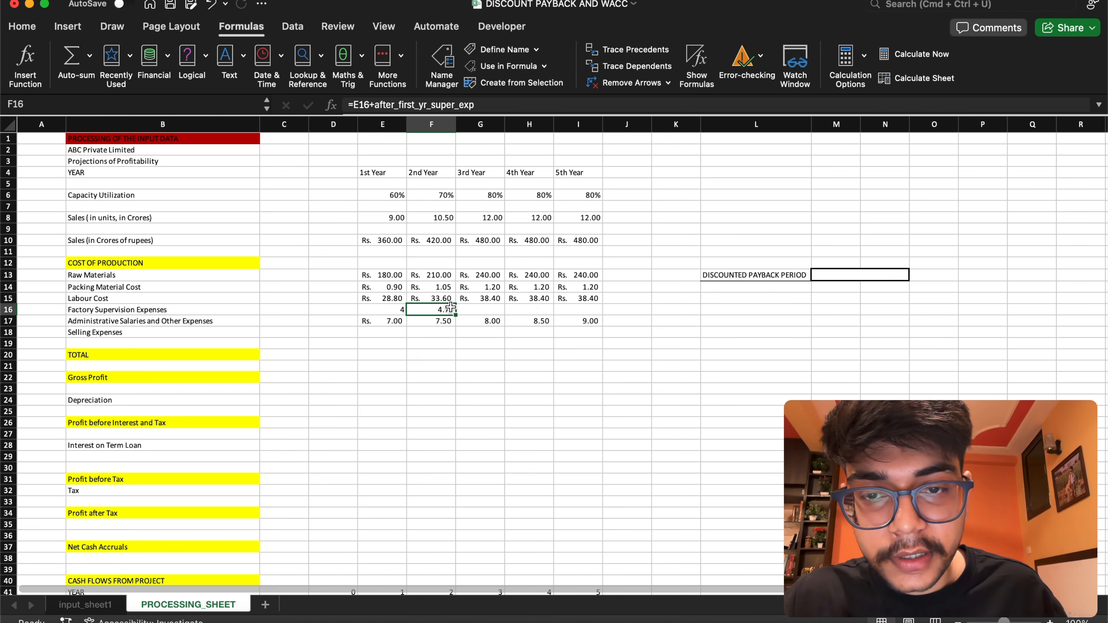
{"action": "left_click_drag", "start_coordinate": [451, 314], "coordinate": [594, 312]}
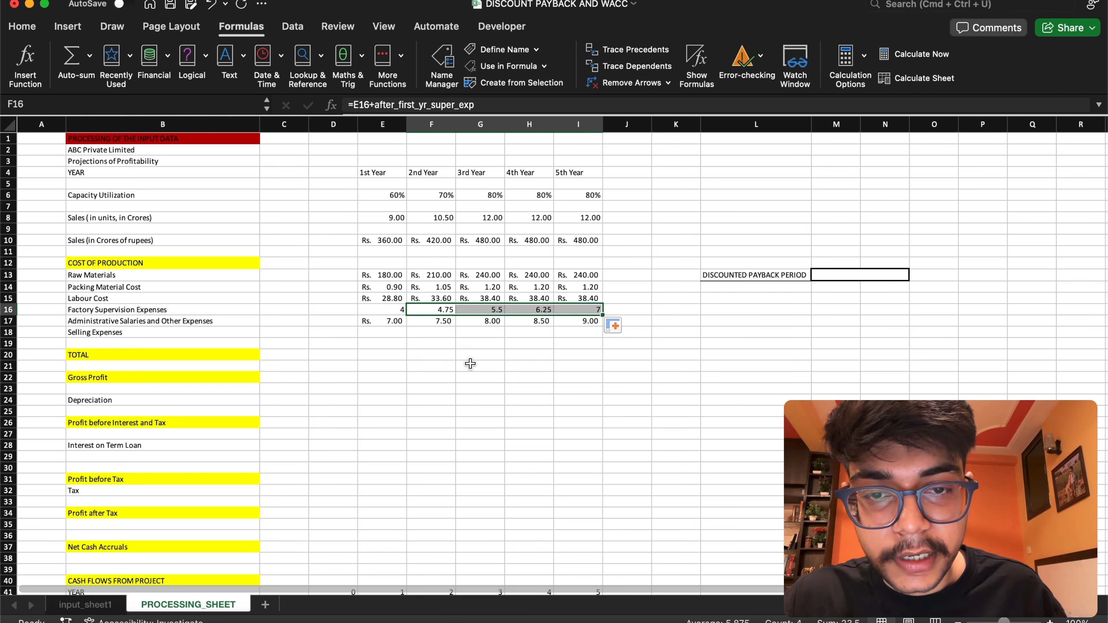
Format the Factory Supervision Expenses in E16:I16 with the Currency number format
{"action": "left_click", "coordinate": [364, 378]}
{"action": "left_click_drag", "start_coordinate": [384, 310], "coordinate": [571, 306]}
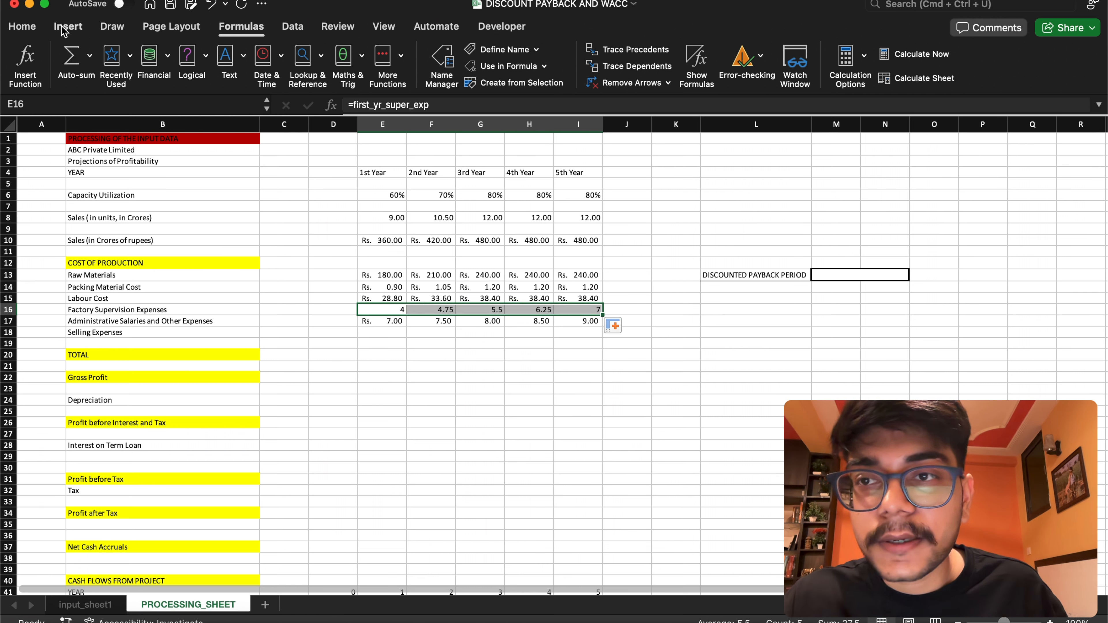
{"action": "left_click", "coordinate": [34, 29]}
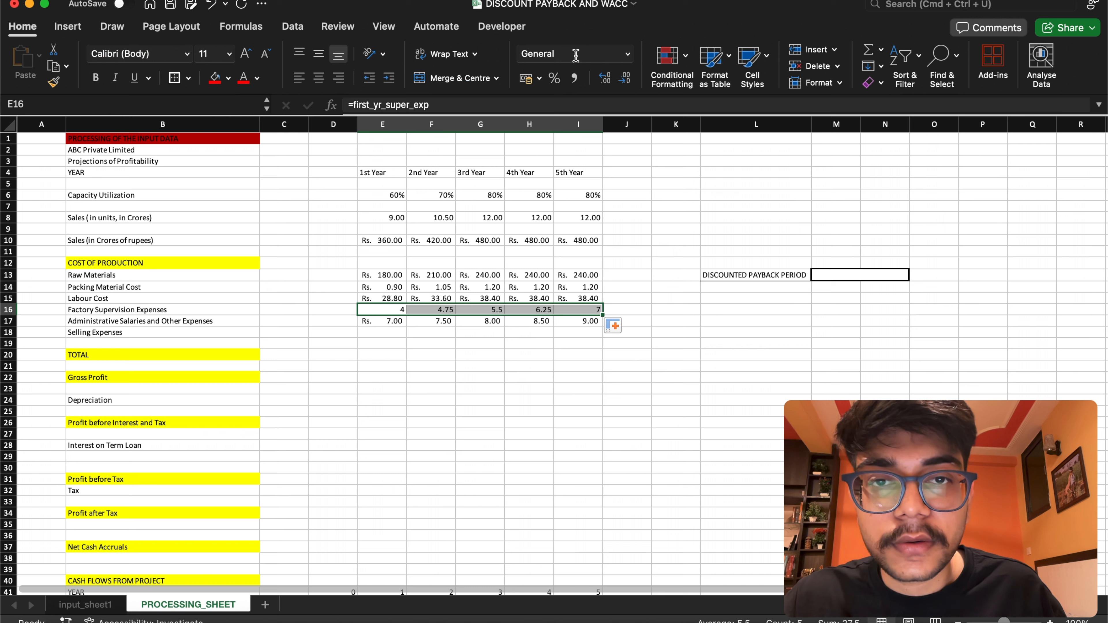
{"action": "left_click", "coordinate": [626, 54]}
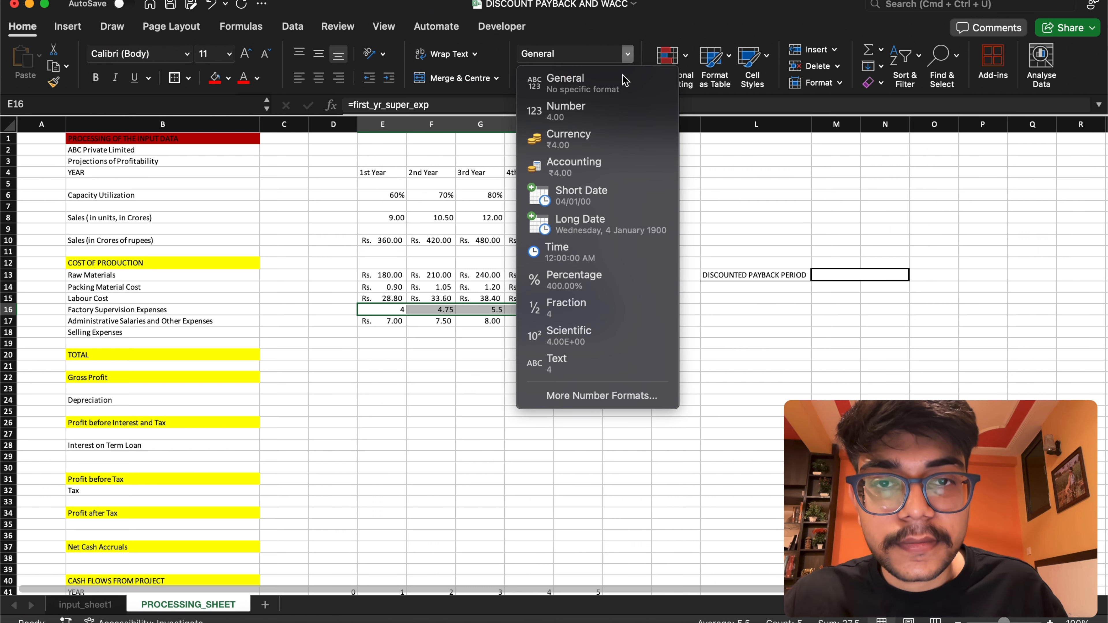
{"action": "left_click", "coordinate": [595, 143]}
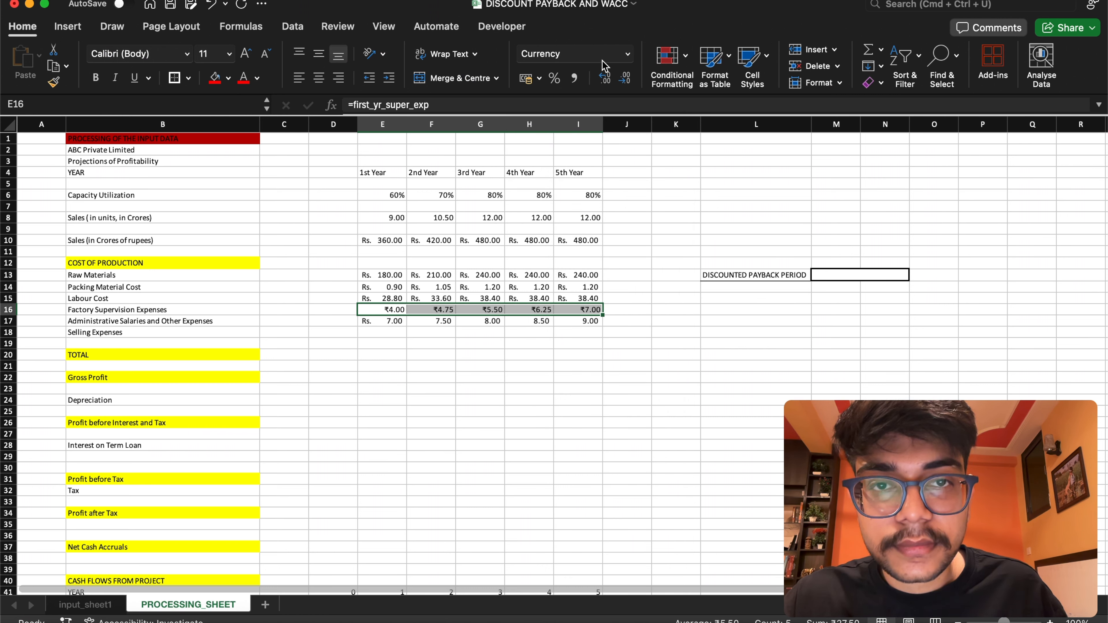
{"action": "left_click", "coordinate": [626, 54]}
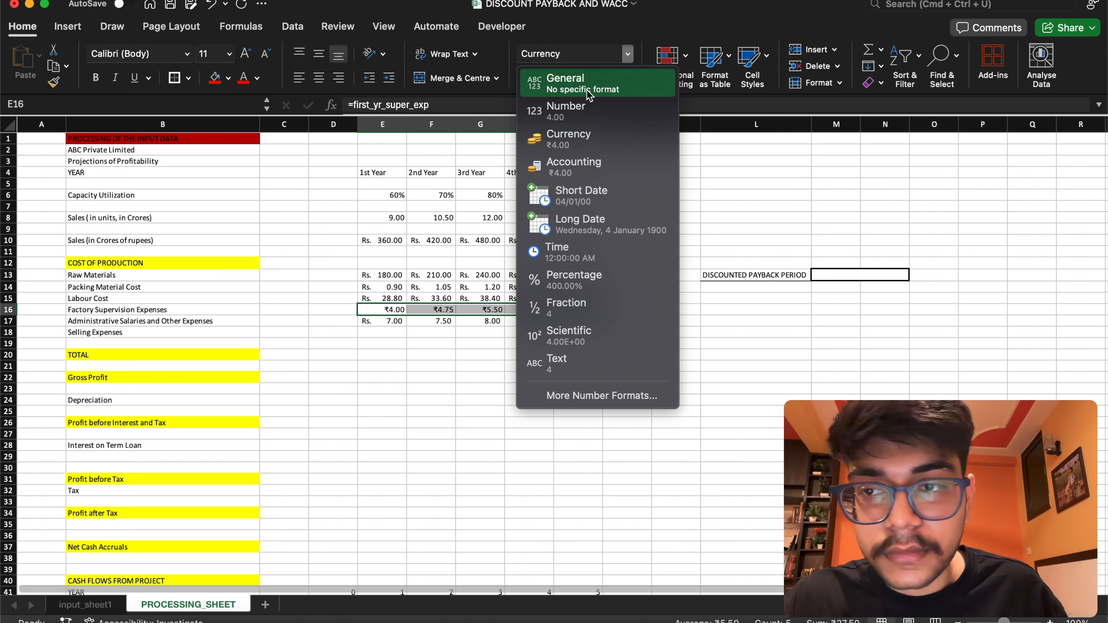
{"action": "left_click", "coordinate": [583, 146]}
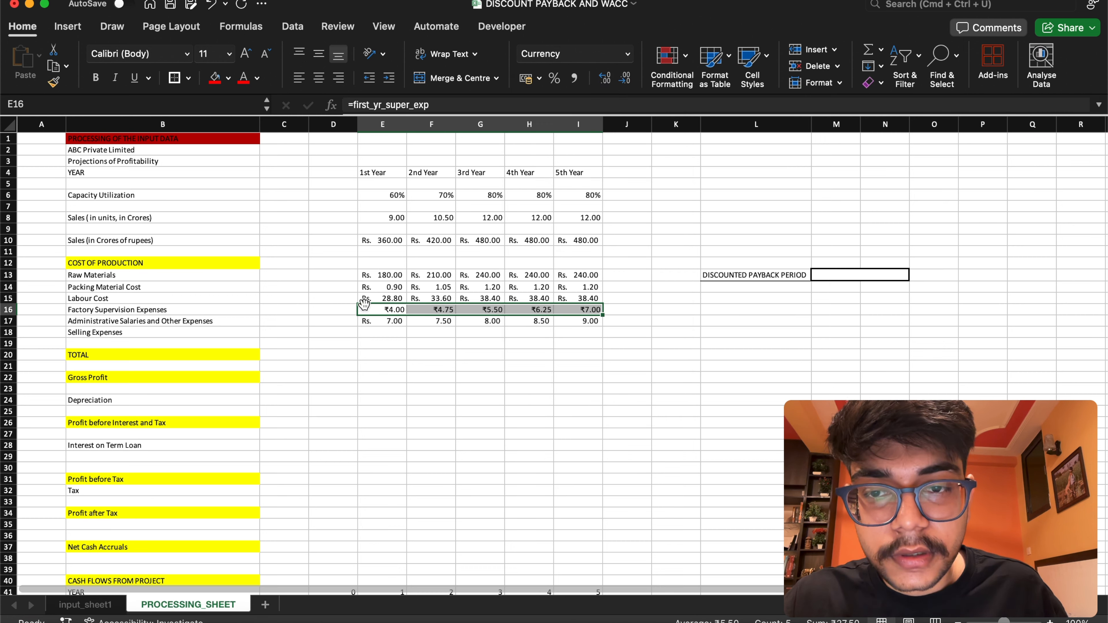
Apply the Currency number format to the whole projection range from the sales row down, E10:I43
{"action": "left_click_drag", "start_coordinate": [376, 277], "coordinate": [587, 310]}
{"action": "left_click_drag", "start_coordinate": [378, 242], "coordinate": [592, 579]}
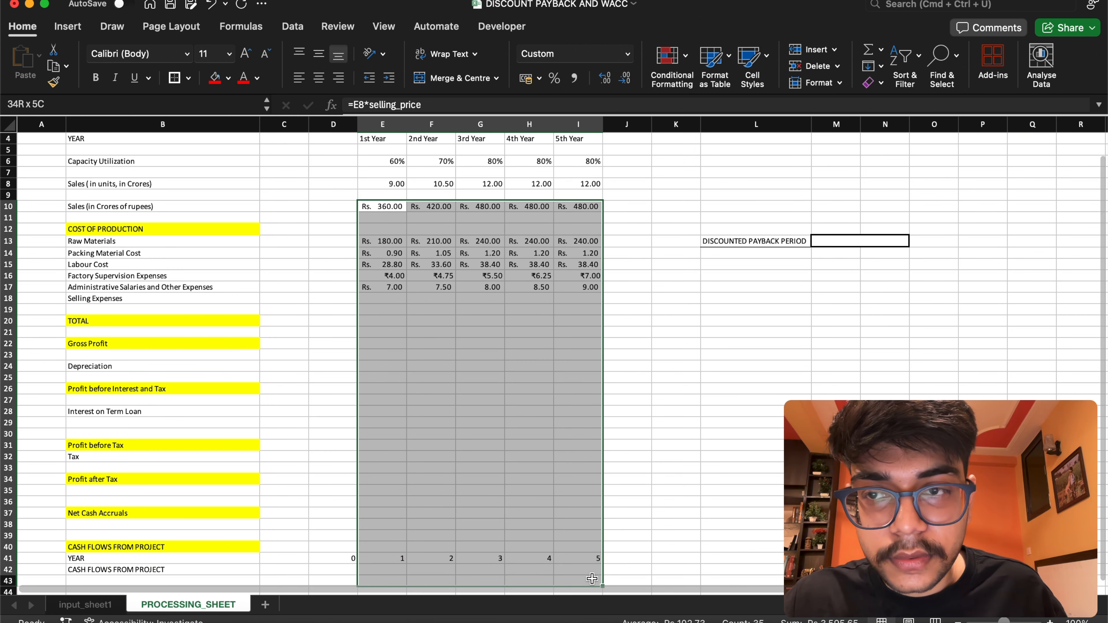
{"action": "left_click_drag", "start_coordinate": [592, 579], "coordinate": [592, 579]}
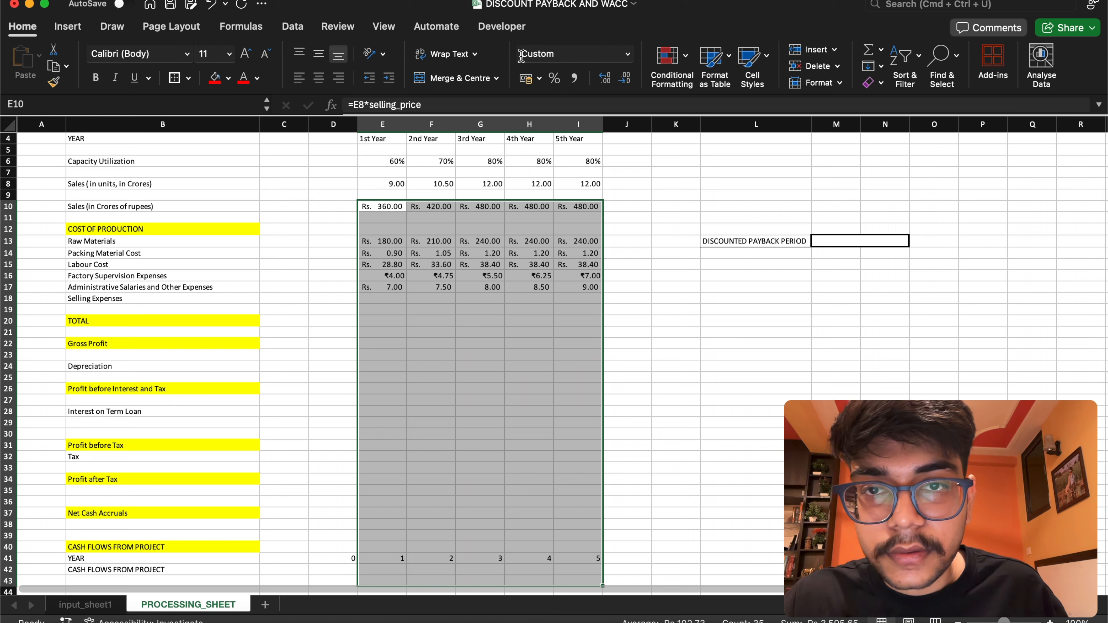
{"action": "left_click", "coordinate": [628, 55]}
{"action": "left_click", "coordinate": [587, 147]}
{"action": "left_click", "coordinate": [680, 347]}
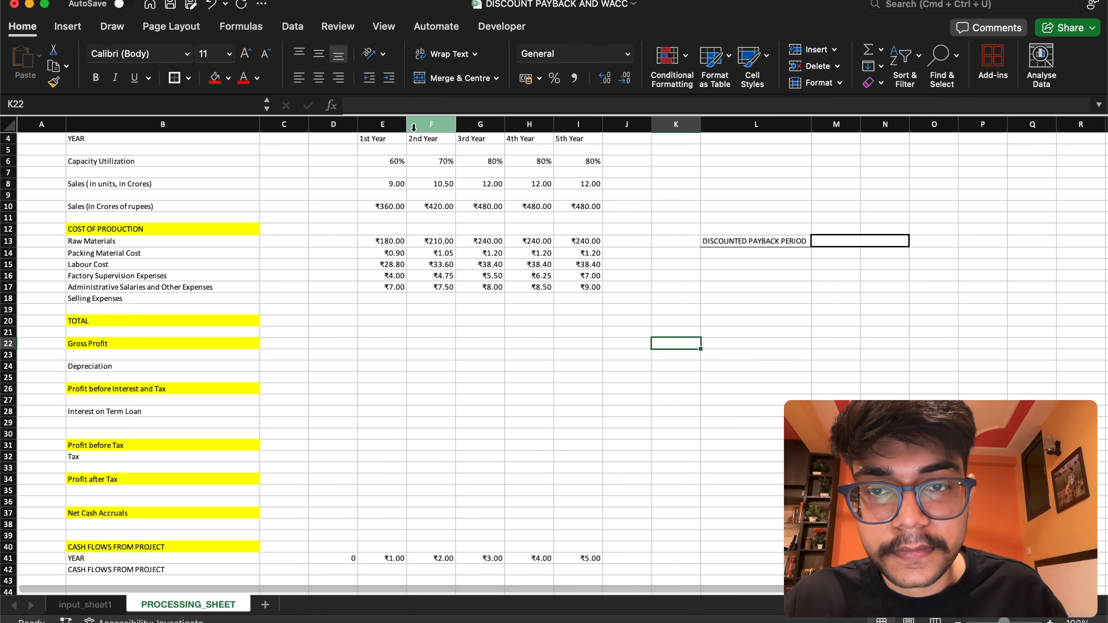
Check the sales units in row 8 and review the 1st and 2nd Year formulas for factory supervision and administrative expenses
{"action": "left_click_drag", "start_coordinate": [381, 183], "coordinate": [584, 184]}
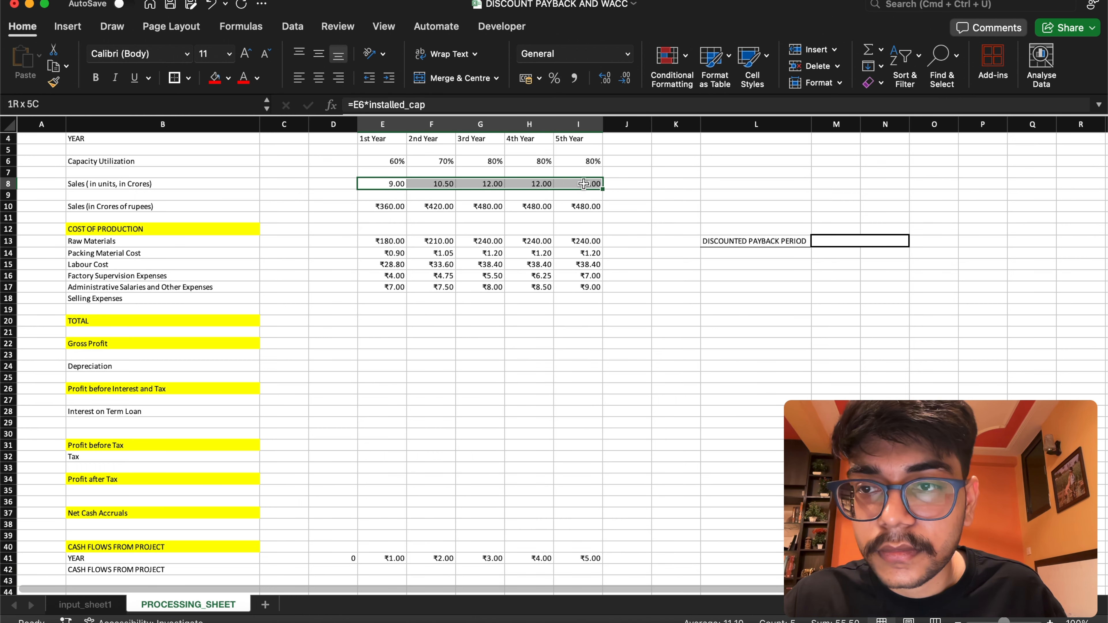
{"action": "left_click", "coordinate": [697, 311]}
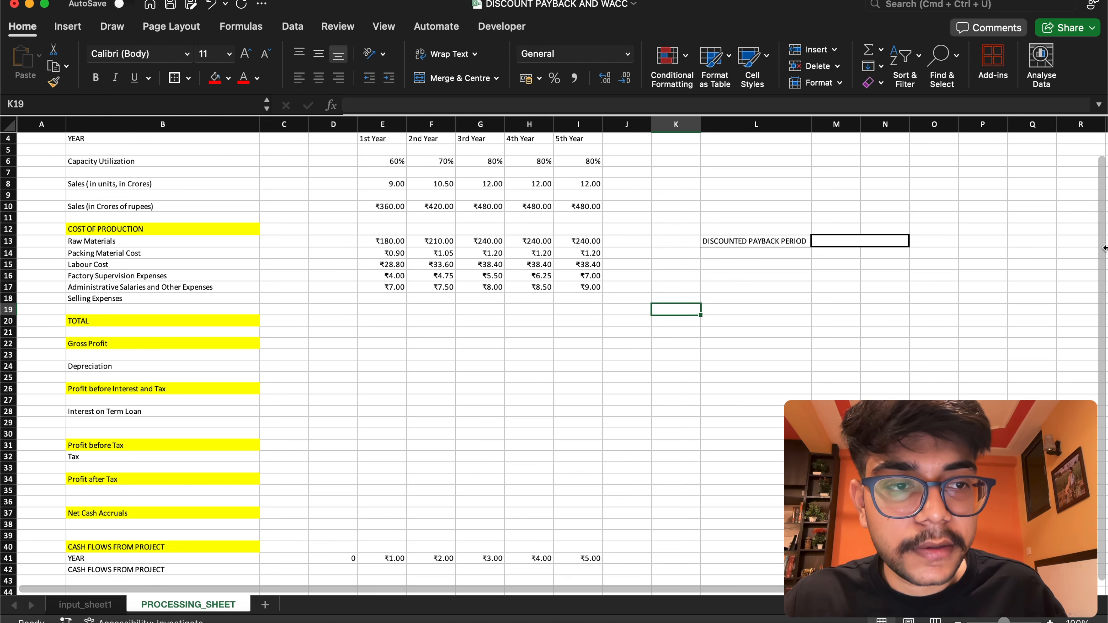
{"action": "scroll", "coordinate": [1101, 248], "scroll_direction": "up", "scroll_amount": 1}
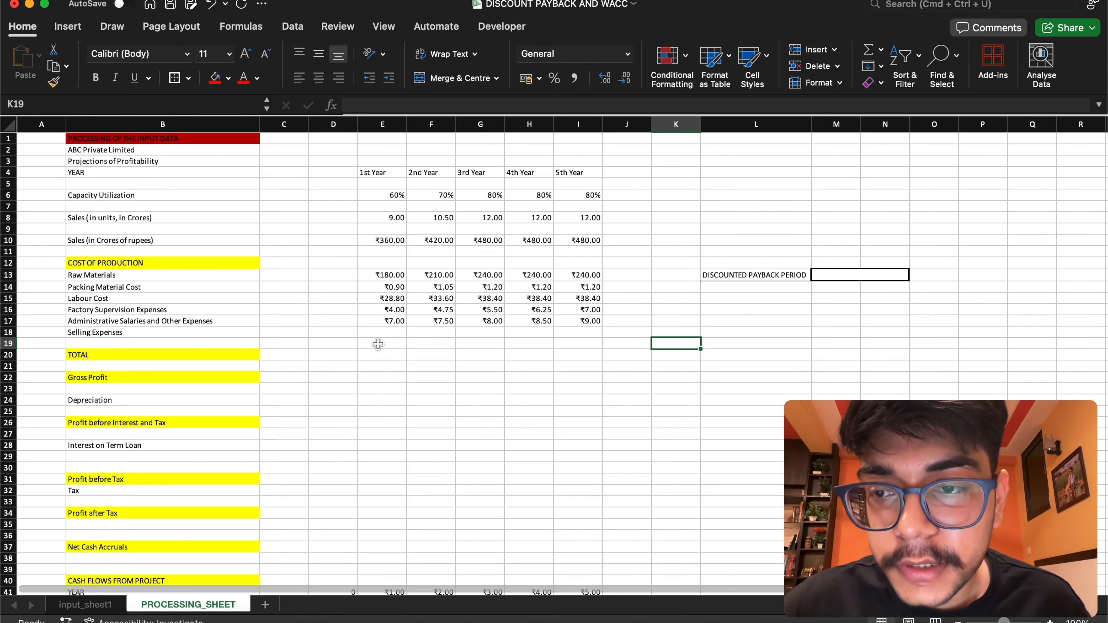
{"action": "left_click", "coordinate": [394, 309]}
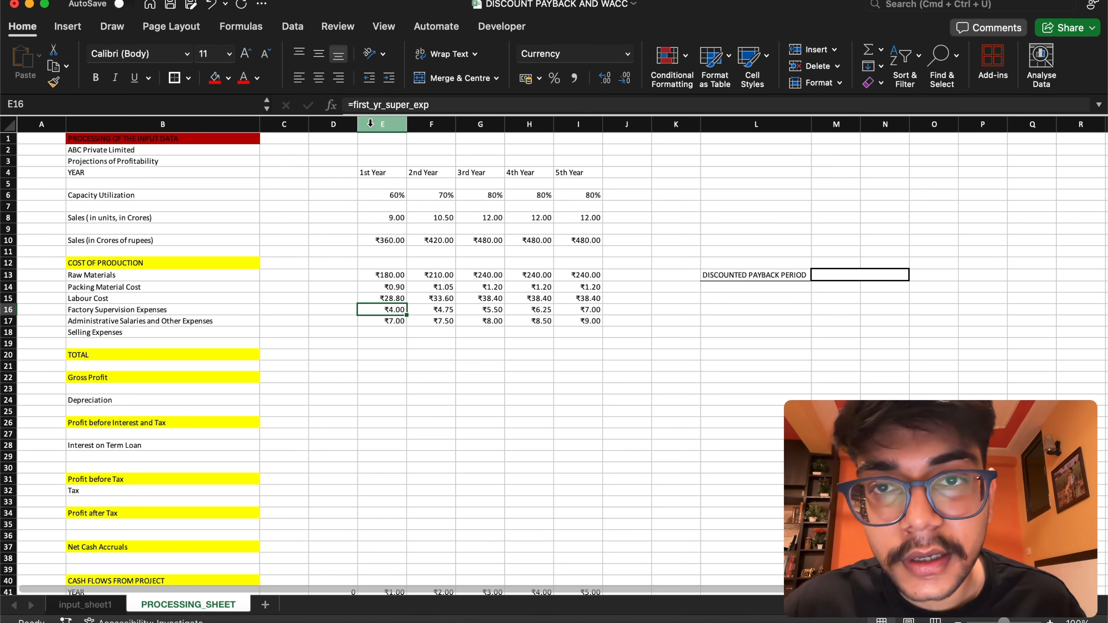
{"action": "left_click", "coordinate": [434, 306]}
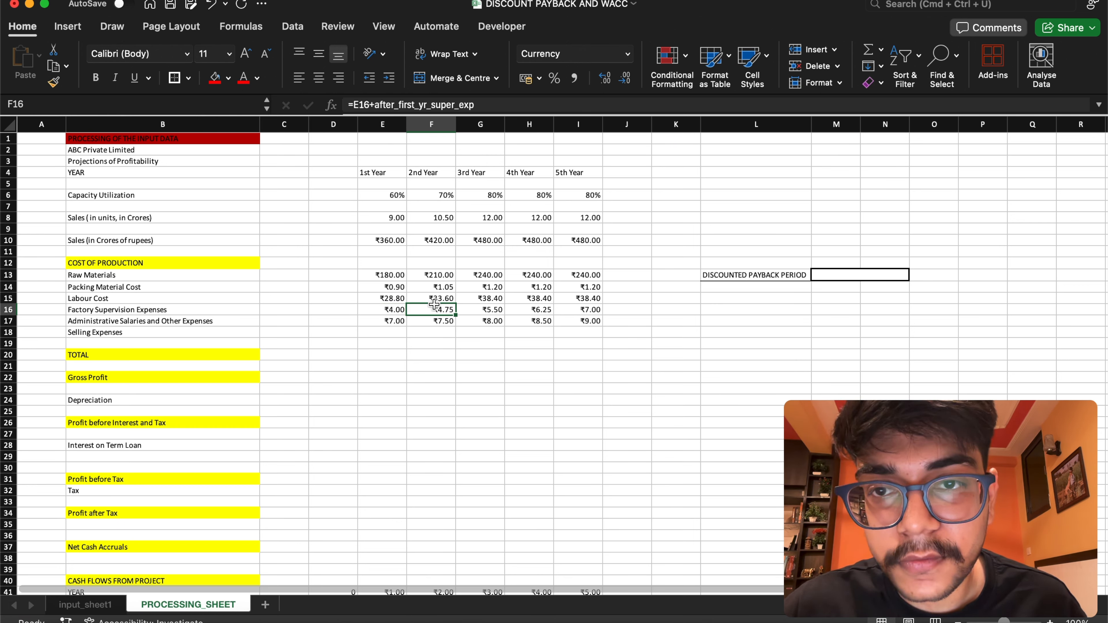
{"action": "left_click", "coordinate": [386, 322]}
{"action": "left_click", "coordinate": [431, 323]}
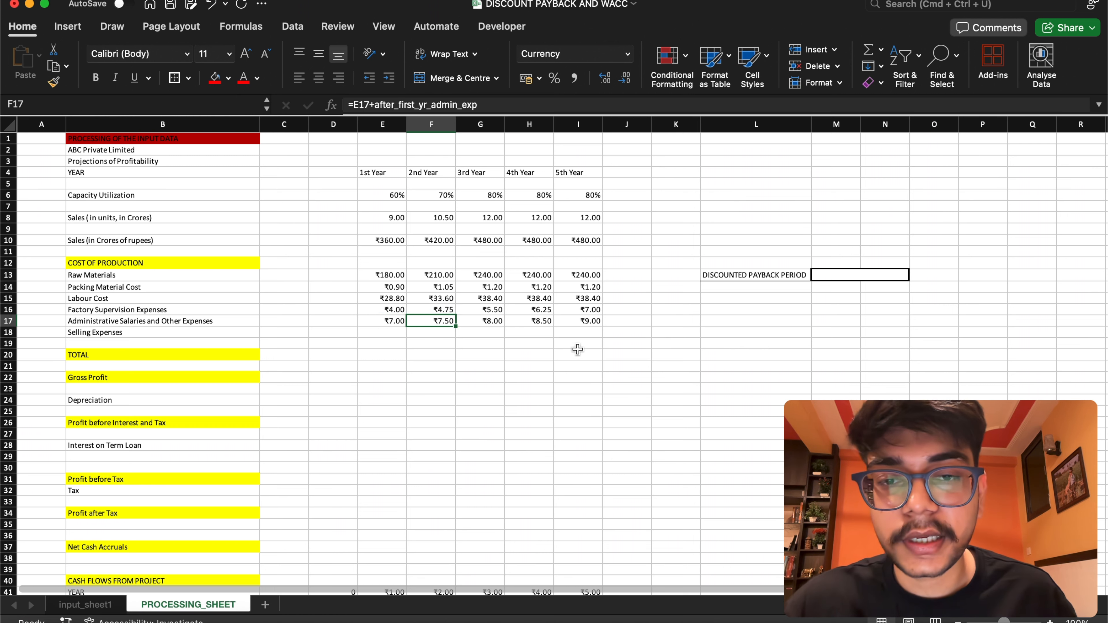
Change the TOTAL label in B20 to read "TOTAL COP"
{"action": "left_click", "coordinate": [389, 356]}
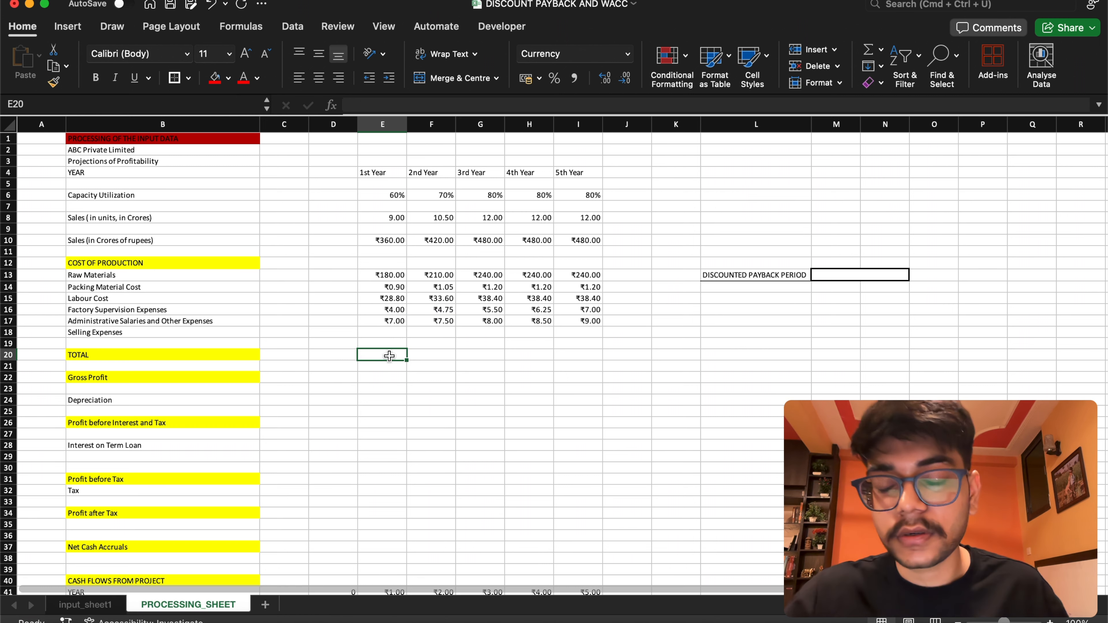
{"action": "double_click", "coordinate": [116, 358]}
{"action": "type", "text": "co"}
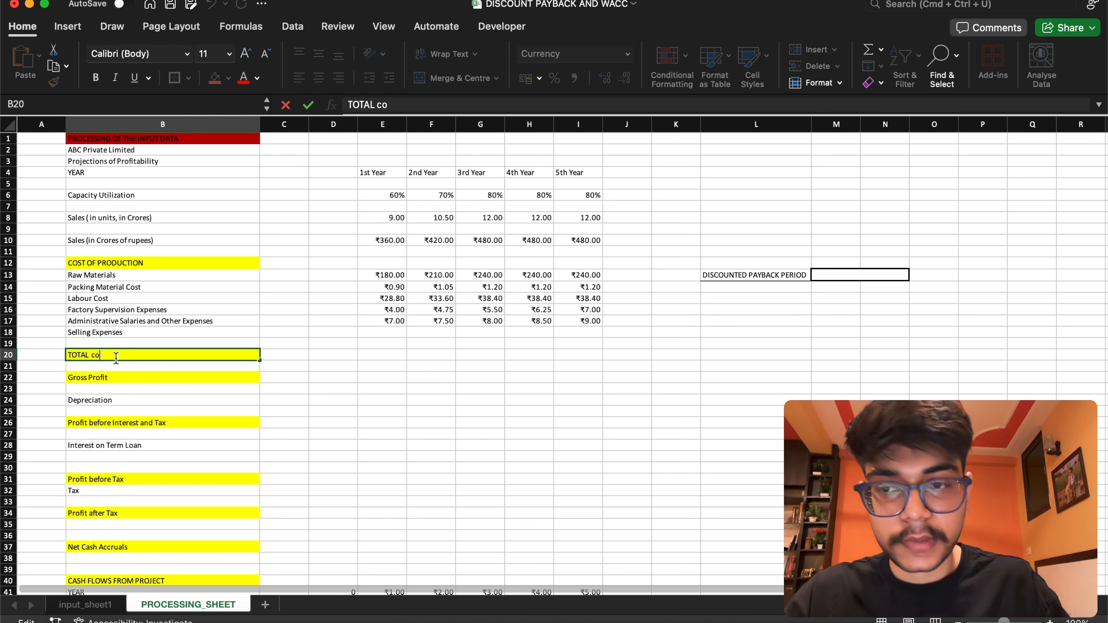
{"action": "type", "text": "p"}
{"action": "key", "text": "BackSpace"}
{"action": "key", "text": "BackSpace"}
{"action": "key", "text": "BackSpace"}
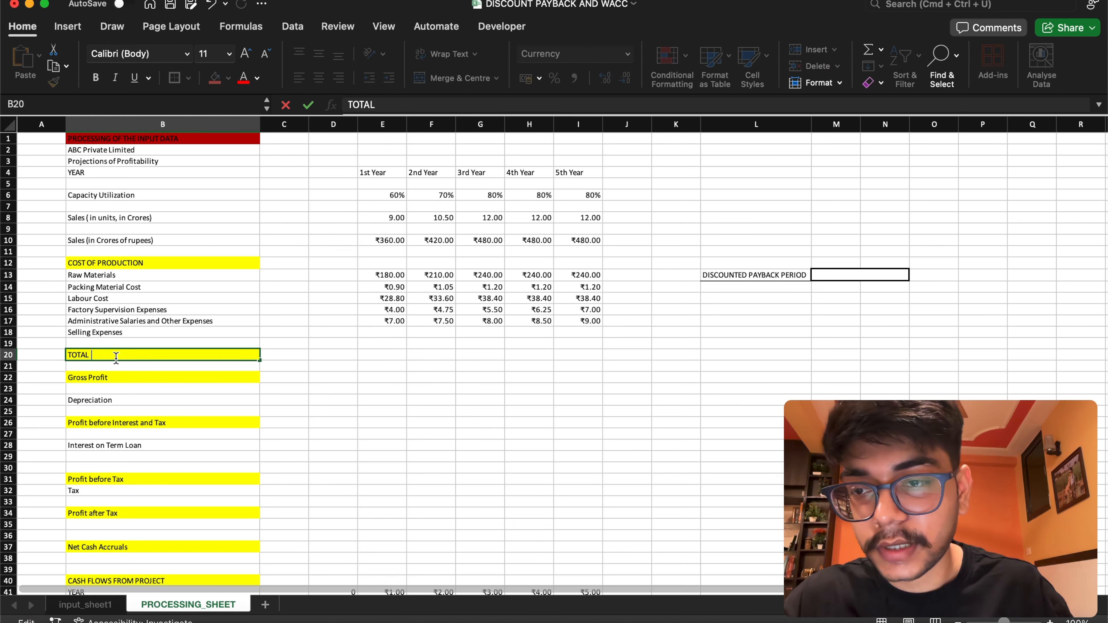
{"action": "type", "text": "COP"}
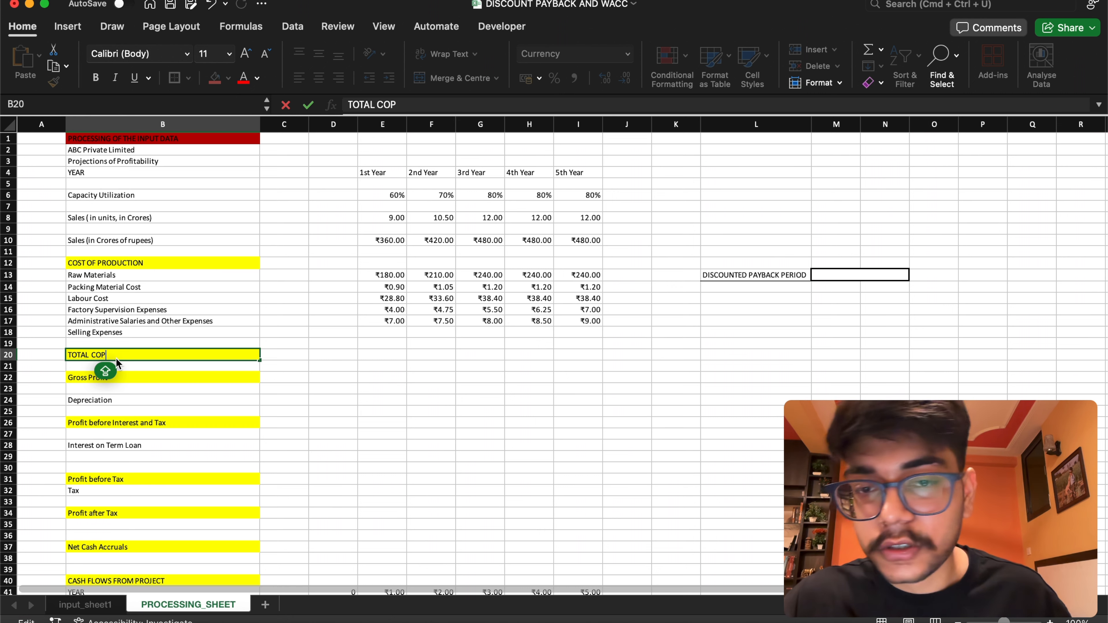
{"action": "left_click", "coordinate": [389, 354]}
{"action": "type", "text": "="}
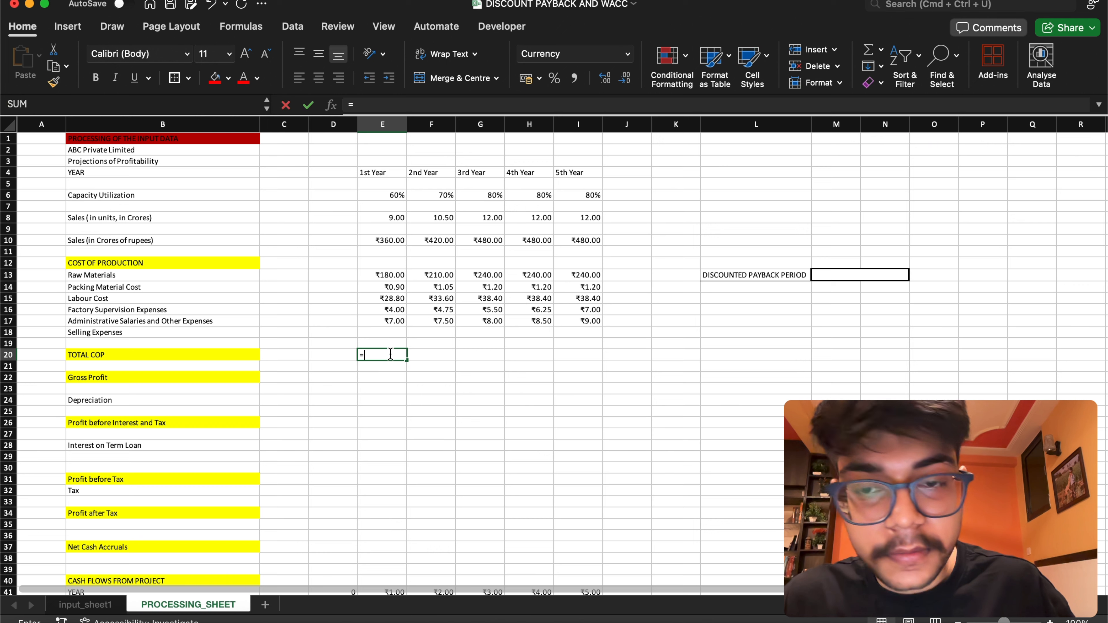
{"action": "left_click_drag", "start_coordinate": [388, 274], "coordinate": [384, 319]}
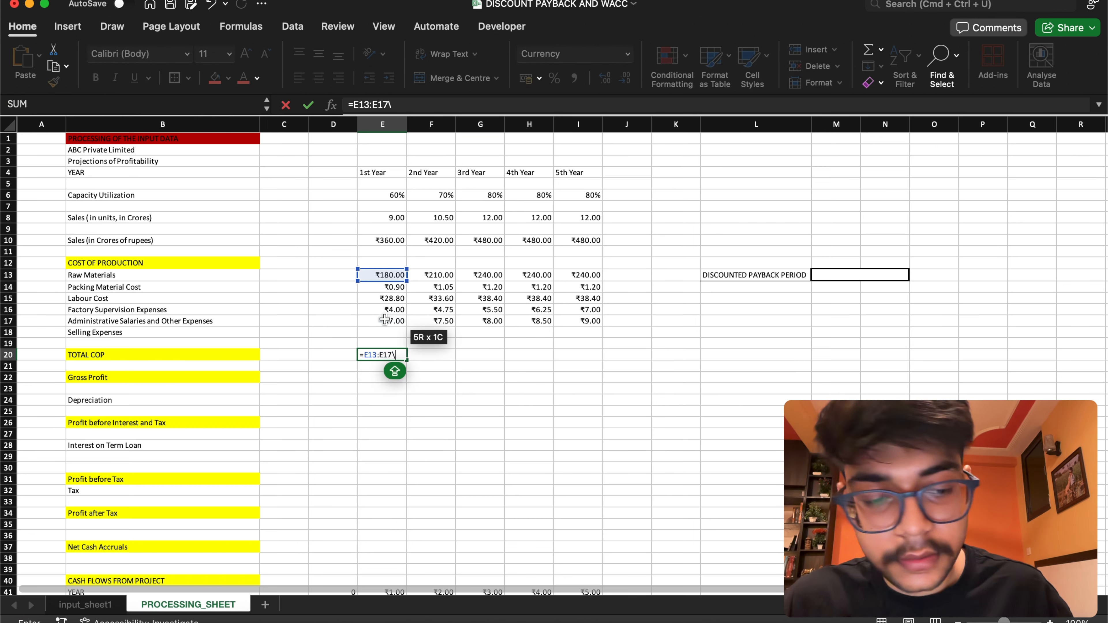
{"action": "key", "text": "Return"}
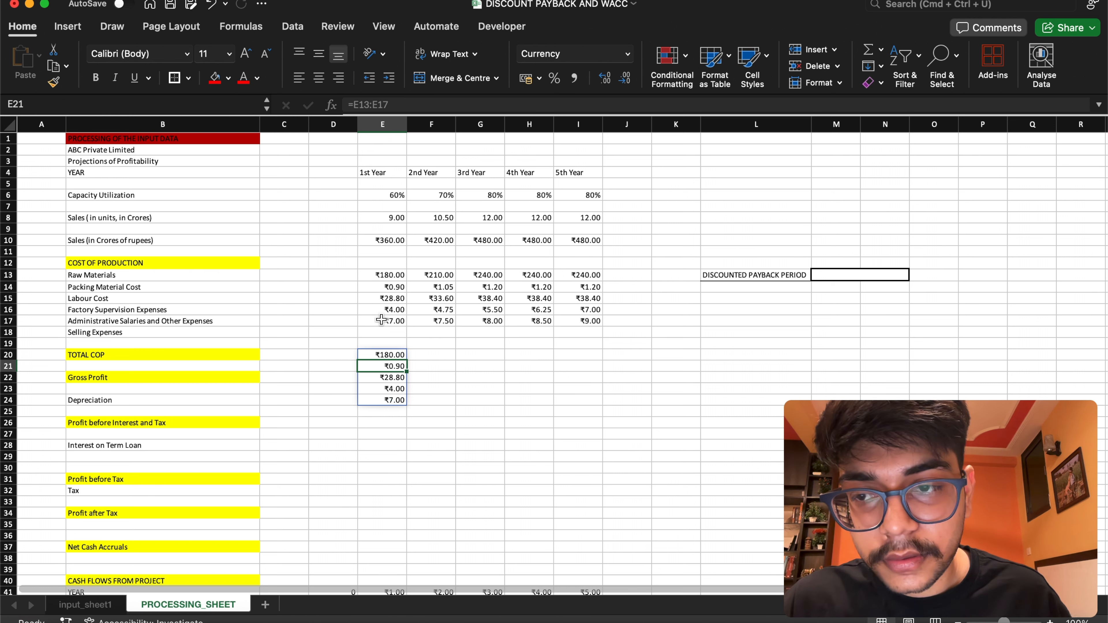
{"action": "left_click", "coordinate": [211, 5]}
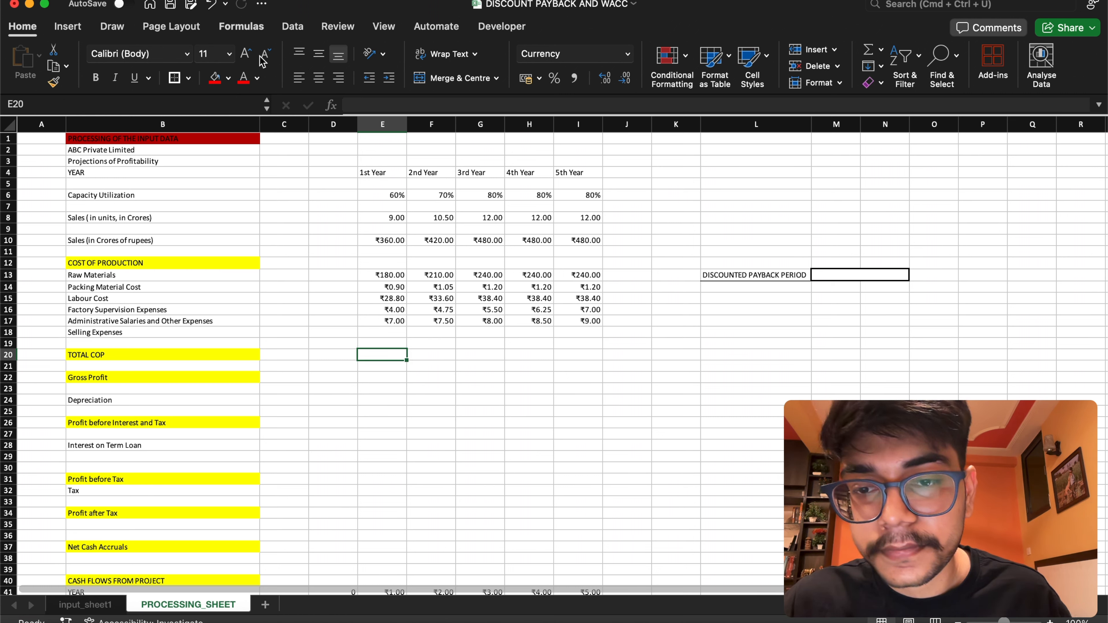
Set the 1st Year TOTAL COP in E20 to =SUM(E13:E17) and fill the formula across to I20
{"action": "type", "text": "=SUM("}
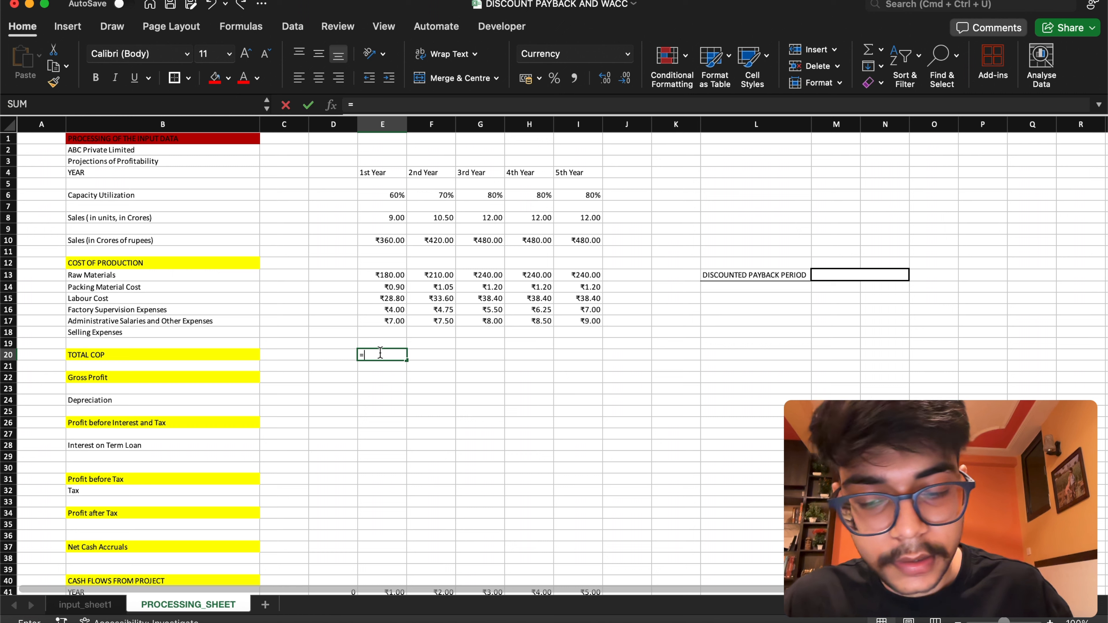
{"action": "left_click_drag", "start_coordinate": [393, 275], "coordinate": [402, 321]}
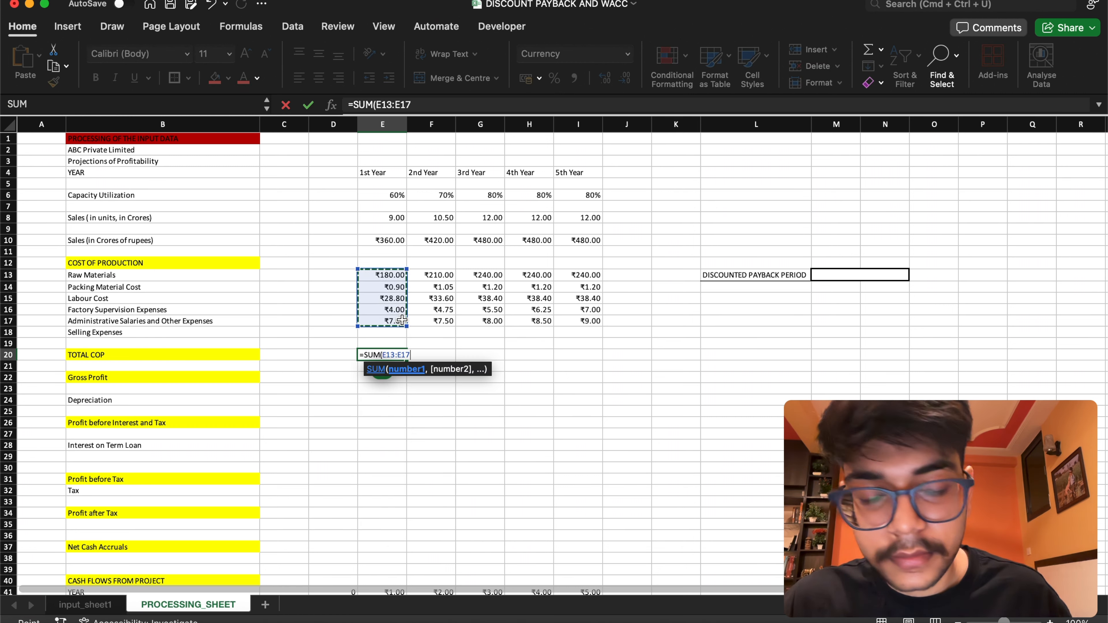
{"action": "key", "text": "Return"}
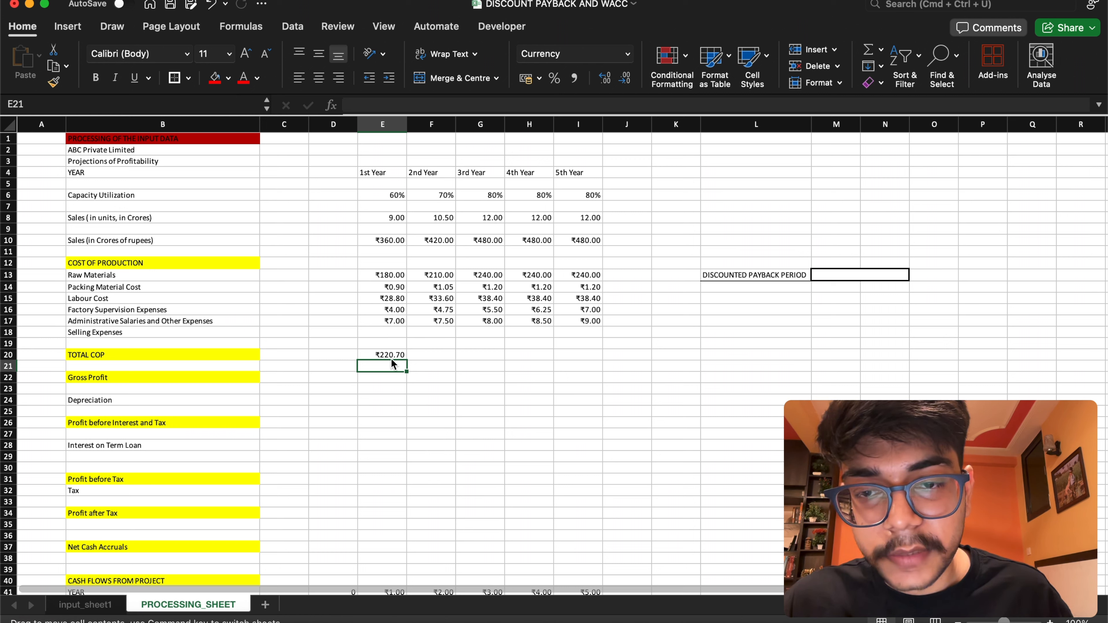
{"action": "left_click", "coordinate": [394, 356]}
{"action": "left_click_drag", "start_coordinate": [406, 360], "coordinate": [582, 361]}
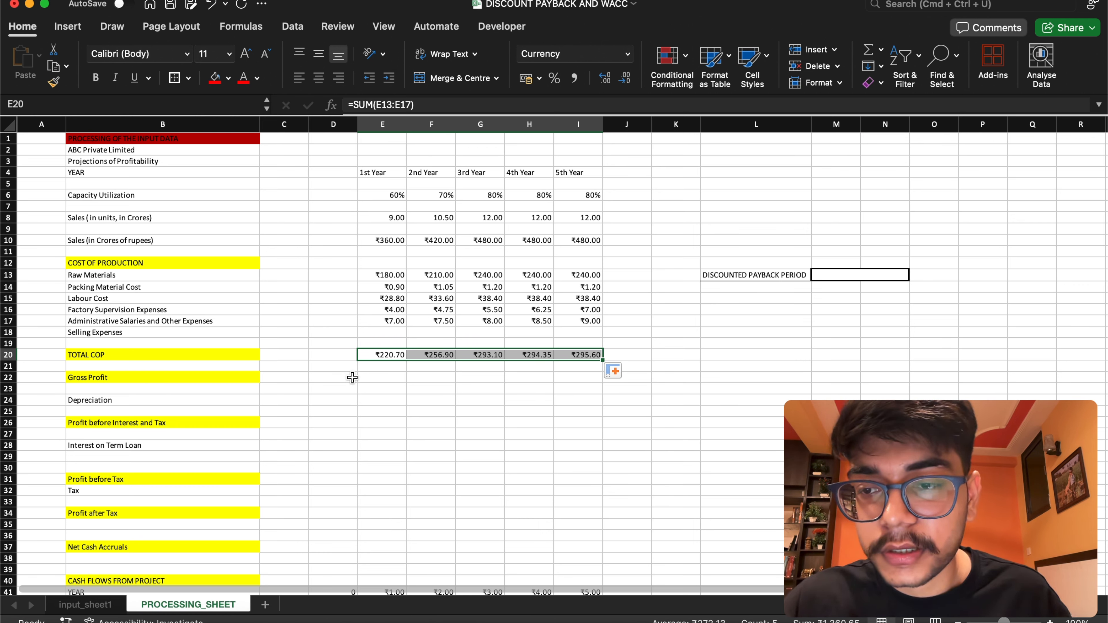
Extend the Gross Profit label in B22 to read "Gross Profit (SALES-COP)"
{"action": "left_click", "coordinate": [383, 381]}
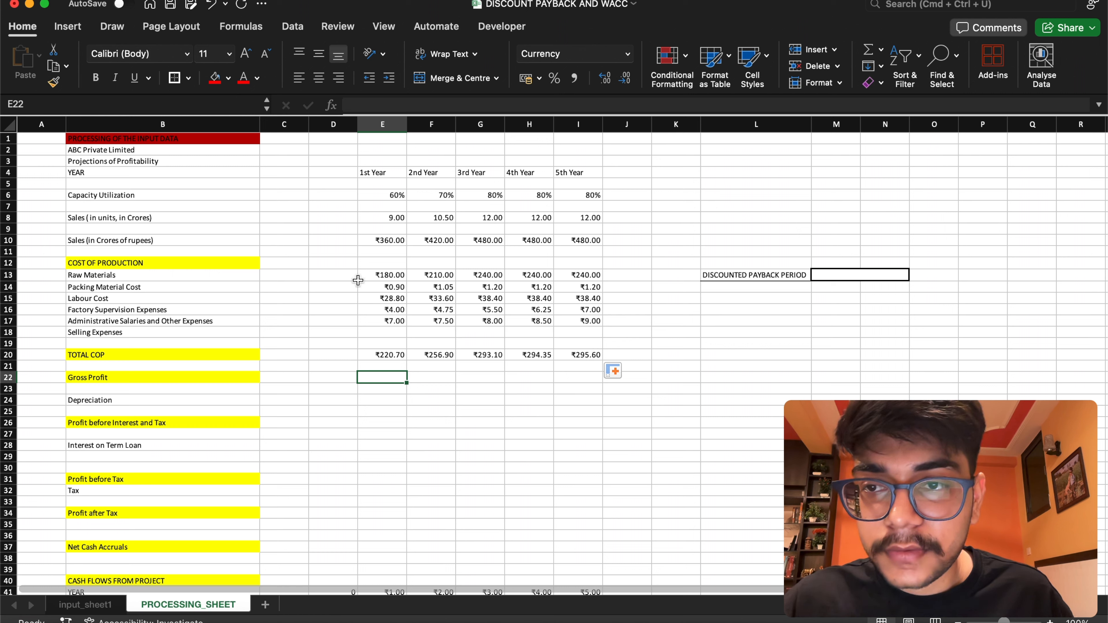
{"action": "double_click", "coordinate": [196, 378]}
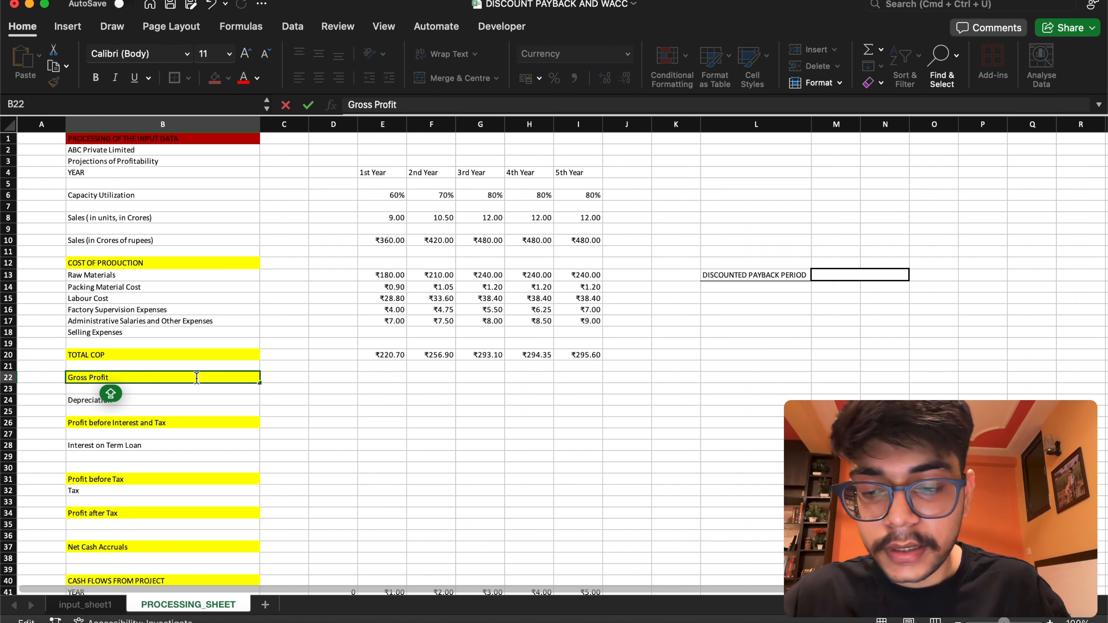
{"action": "type", "text": "SALES"}
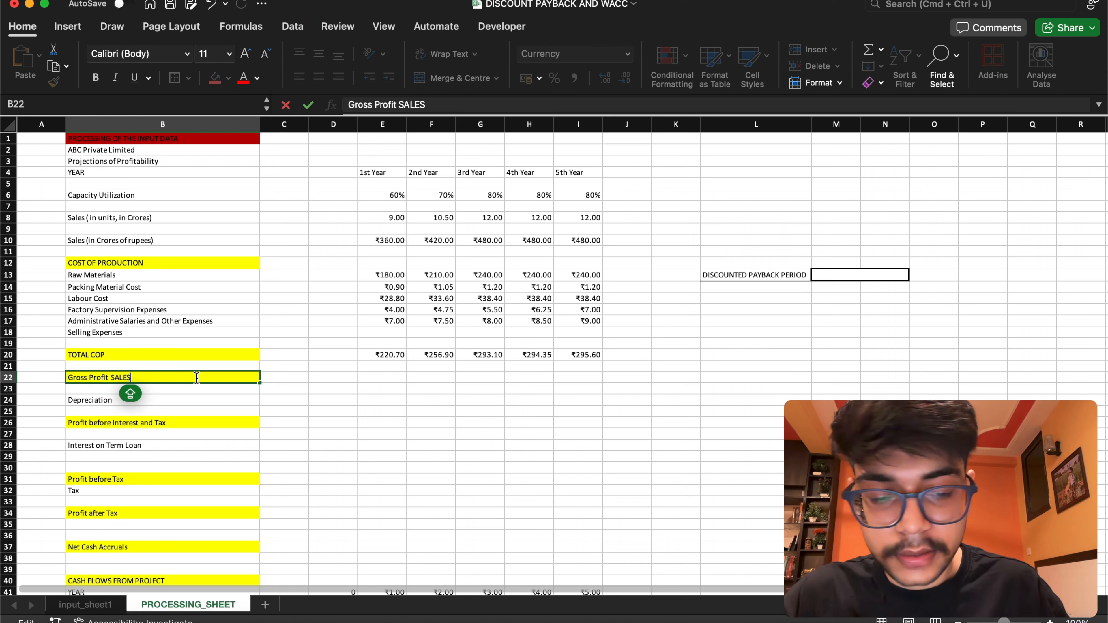
{"action": "type", "text": "-COP)"}
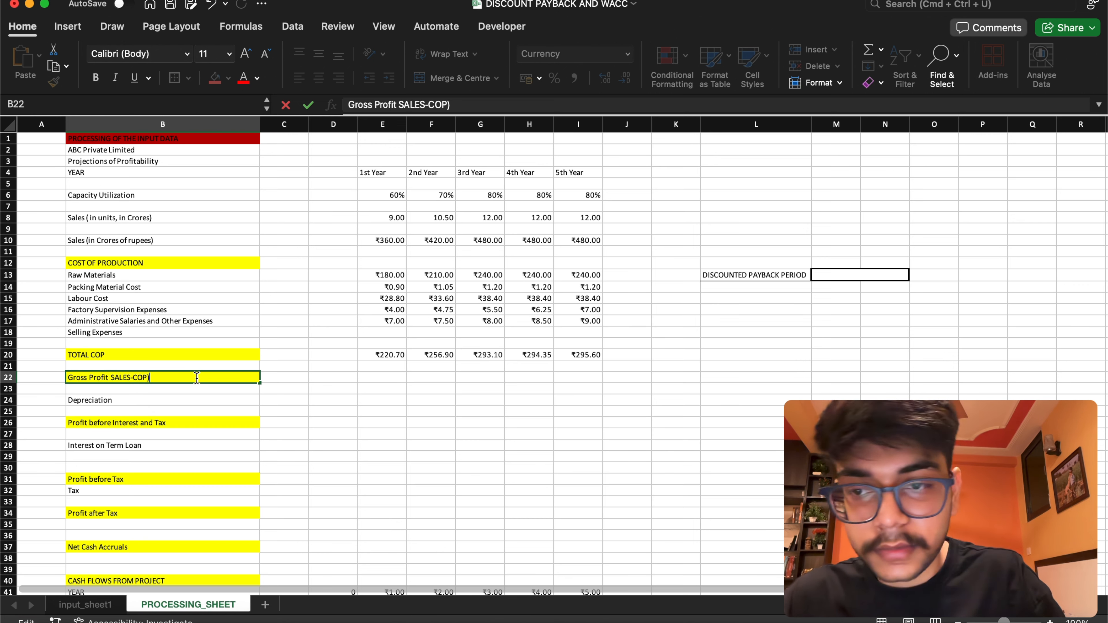
{"action": "left_click", "coordinate": [109, 377]}
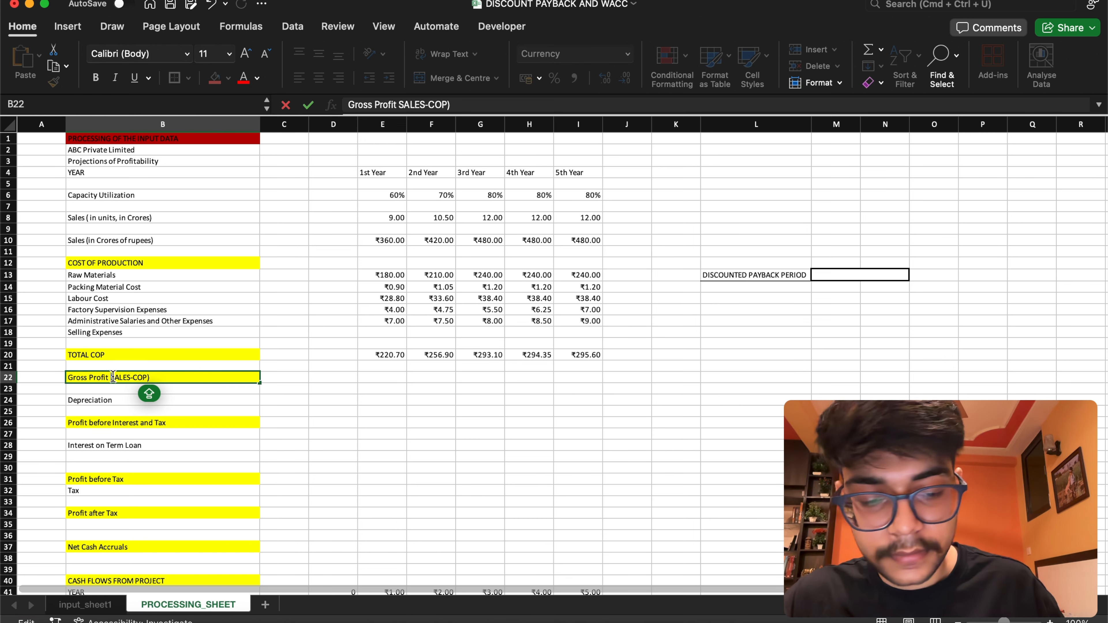
{"action": "type", "text": "("}
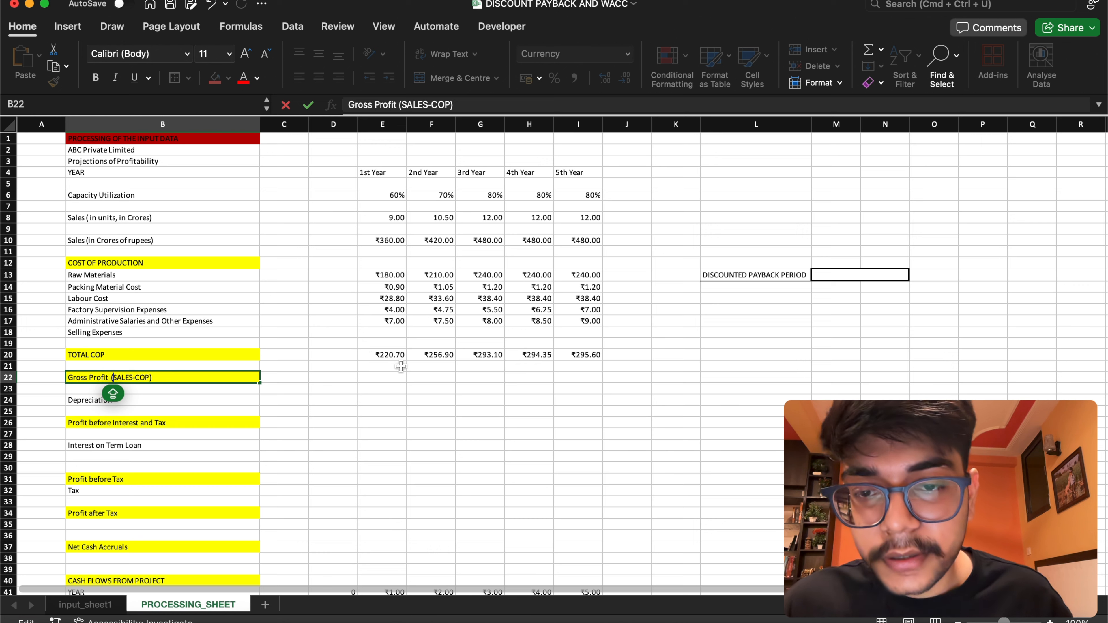
Set the 1st Year Gross Profit in E22 to =E10-E20 and fill the formula across to I22
{"action": "left_click", "coordinate": [389, 376]}
{"action": "double_click", "coordinate": [389, 377]}
{"action": "type", "text": "="}
{"action": "left_click", "coordinate": [379, 240]}
{"action": "type", "text": "-"}
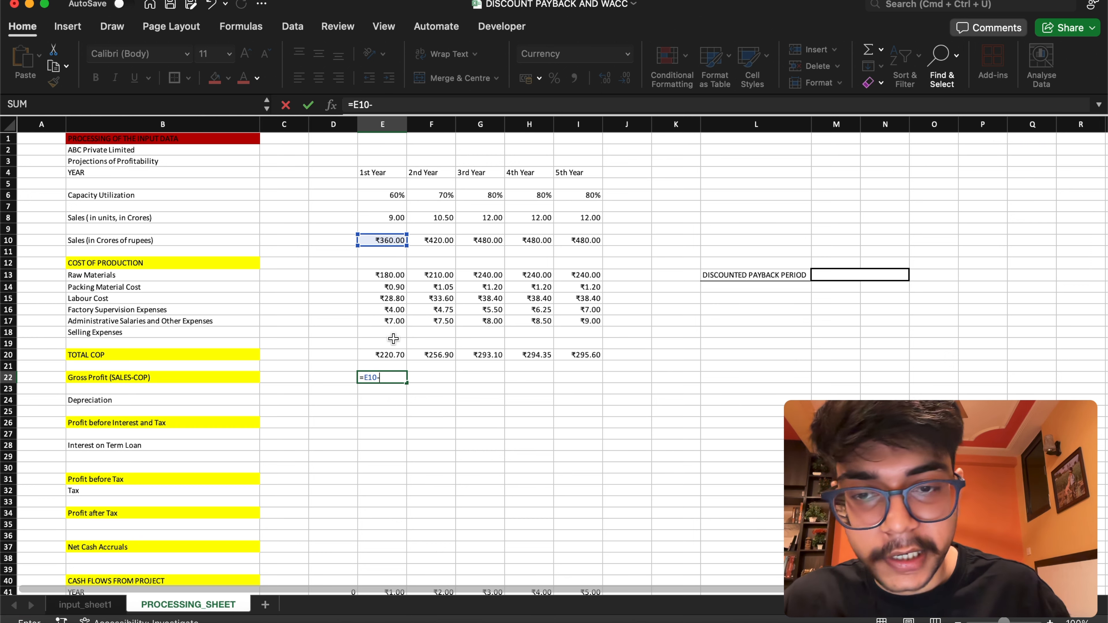
{"action": "left_click", "coordinate": [390, 352]}
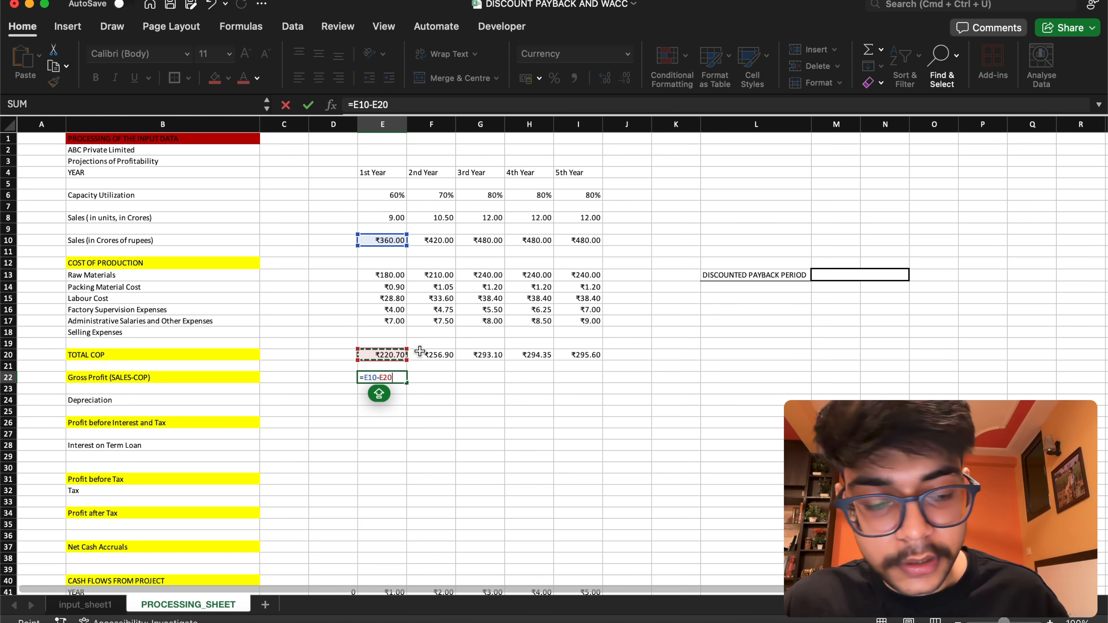
{"action": "key", "text": "Return"}
{"action": "left_click", "coordinate": [383, 378]}
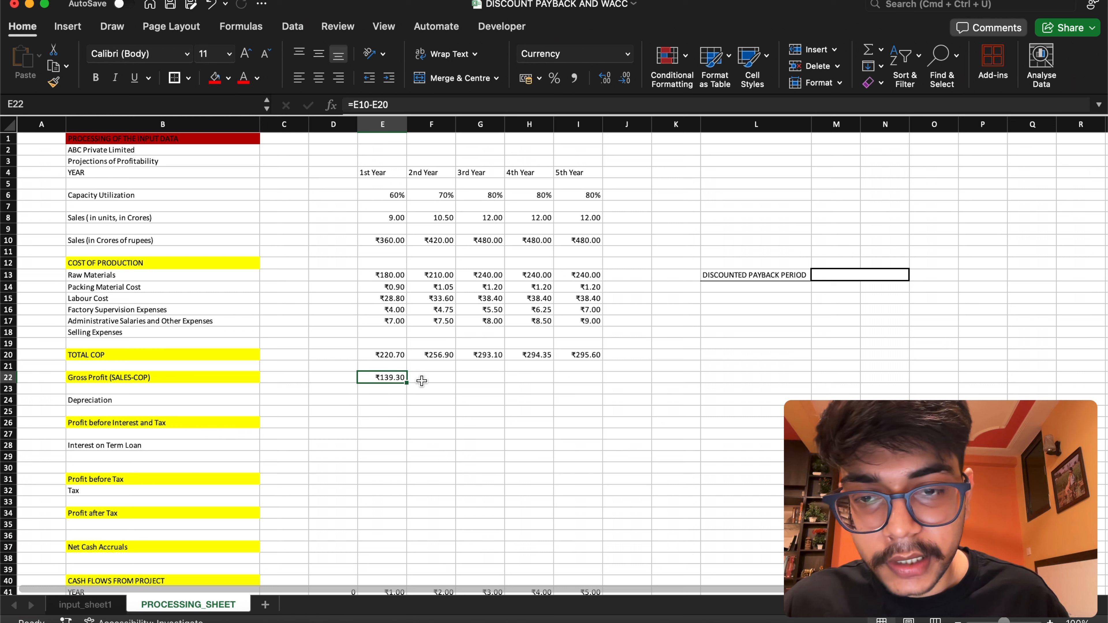
{"action": "left_click_drag", "start_coordinate": [407, 387], "coordinate": [600, 379]}
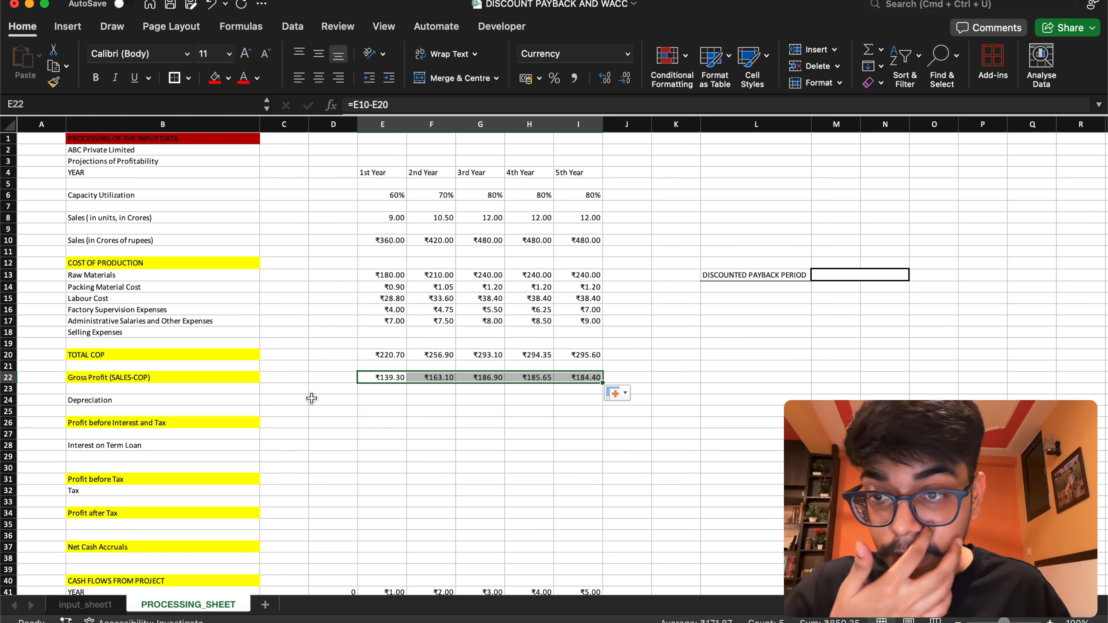
Extend the Depreciation label in B24 to read "Depreciation (DEP ASSET/LIFE OF ASSET)"
{"action": "left_click", "coordinate": [211, 400]}
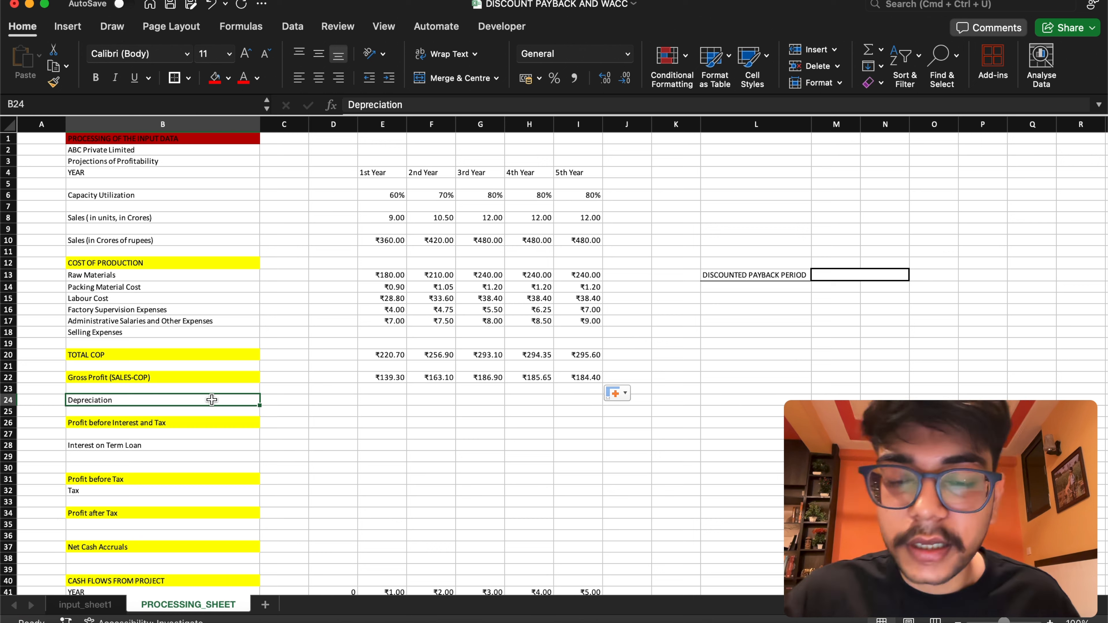
{"action": "double_click", "coordinate": [212, 400]}
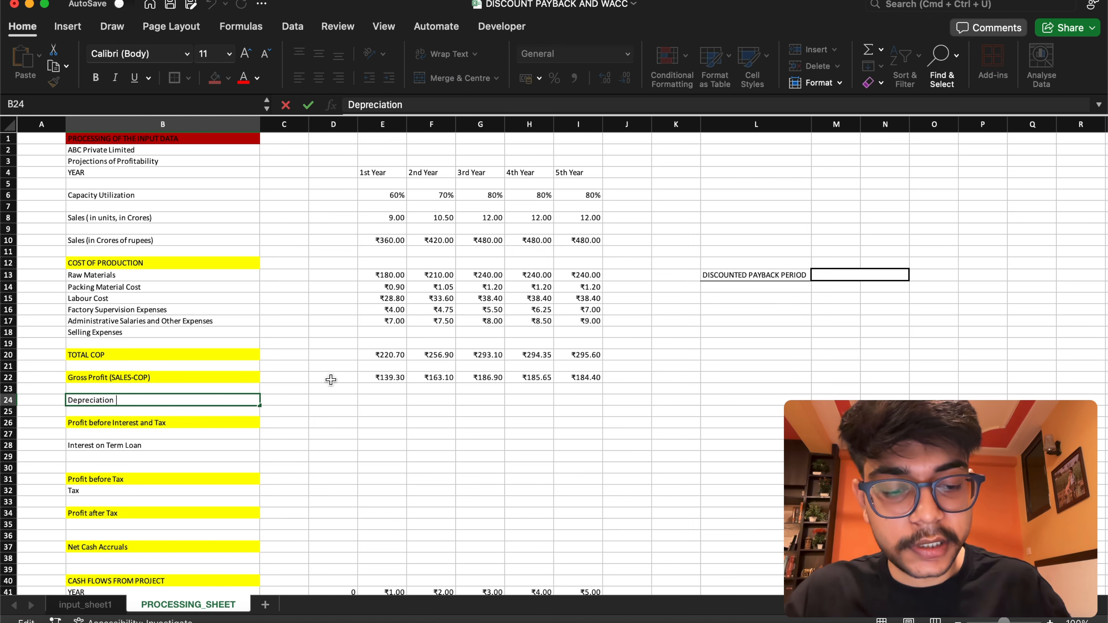
{"action": "type", "text": "("}
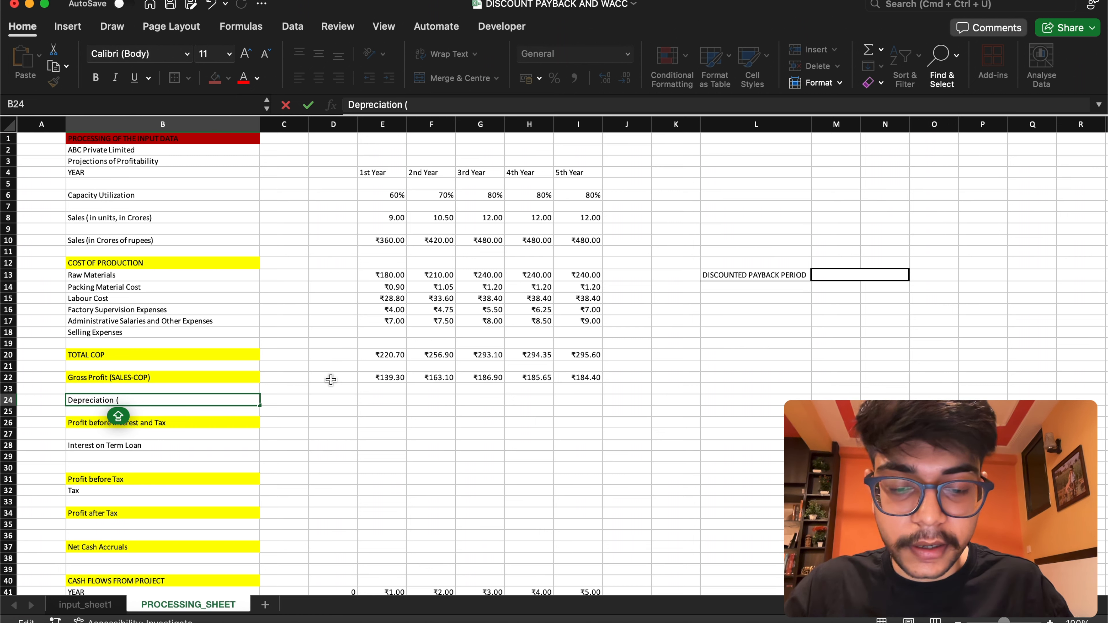
{"action": "type", "text": "DEP ASSE"}
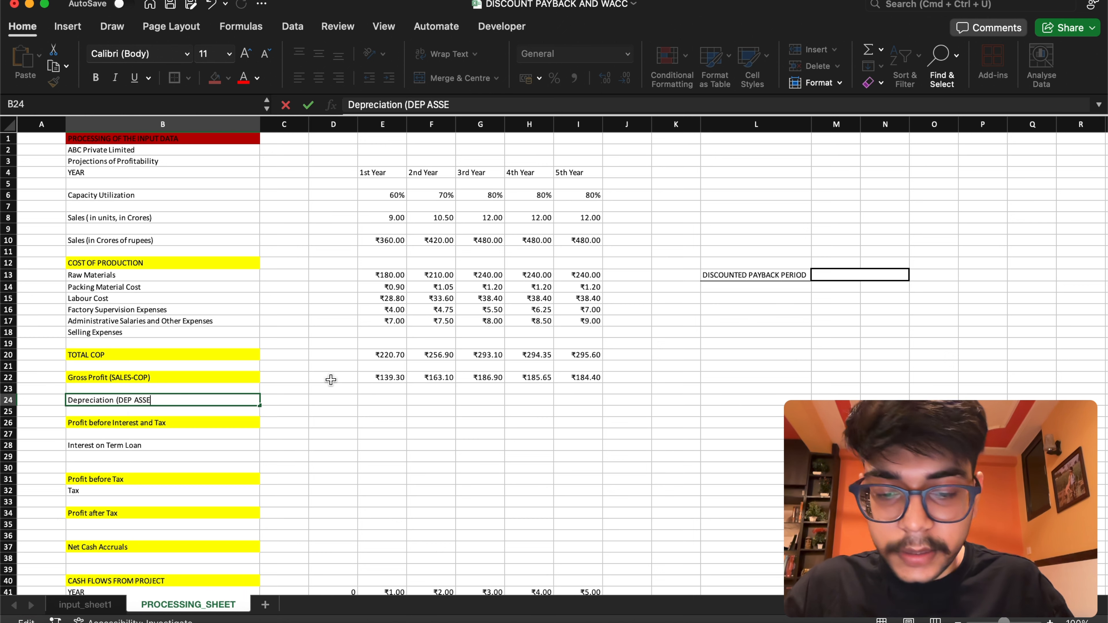
{"action": "type", "text": "T/"}
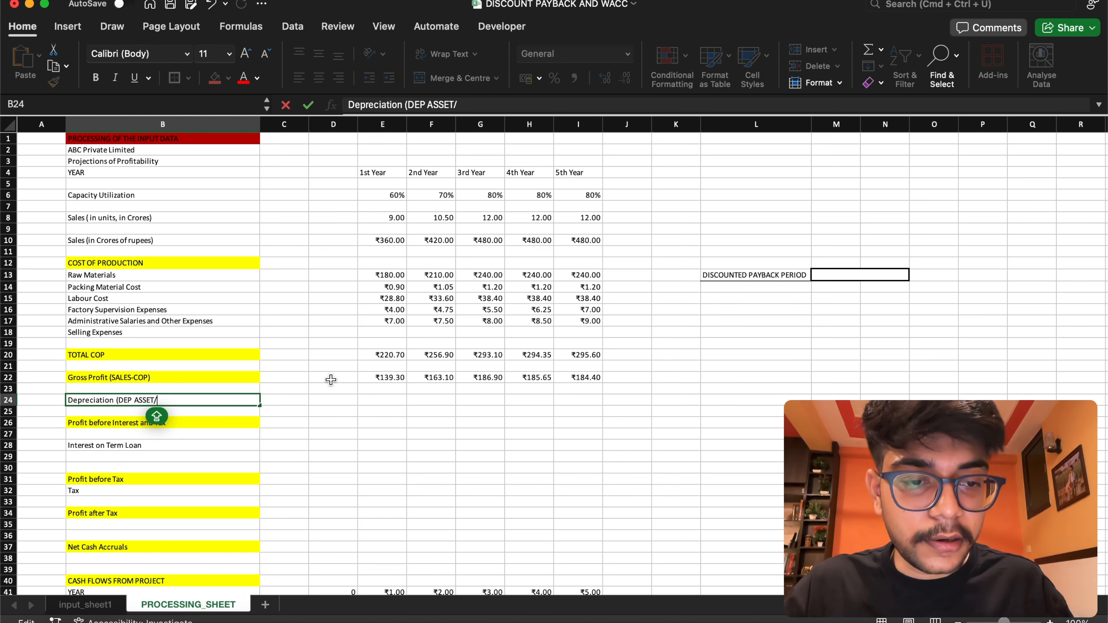
{"action": "type", "text": "LIFE"}
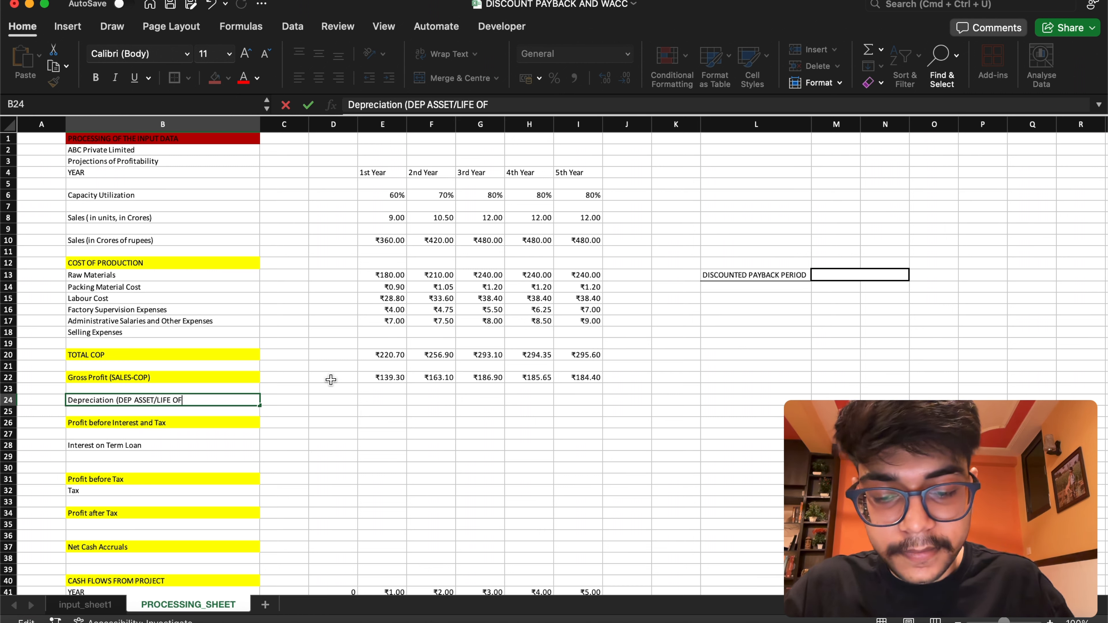
{"action": "type", "text": " OF ASSET)"}
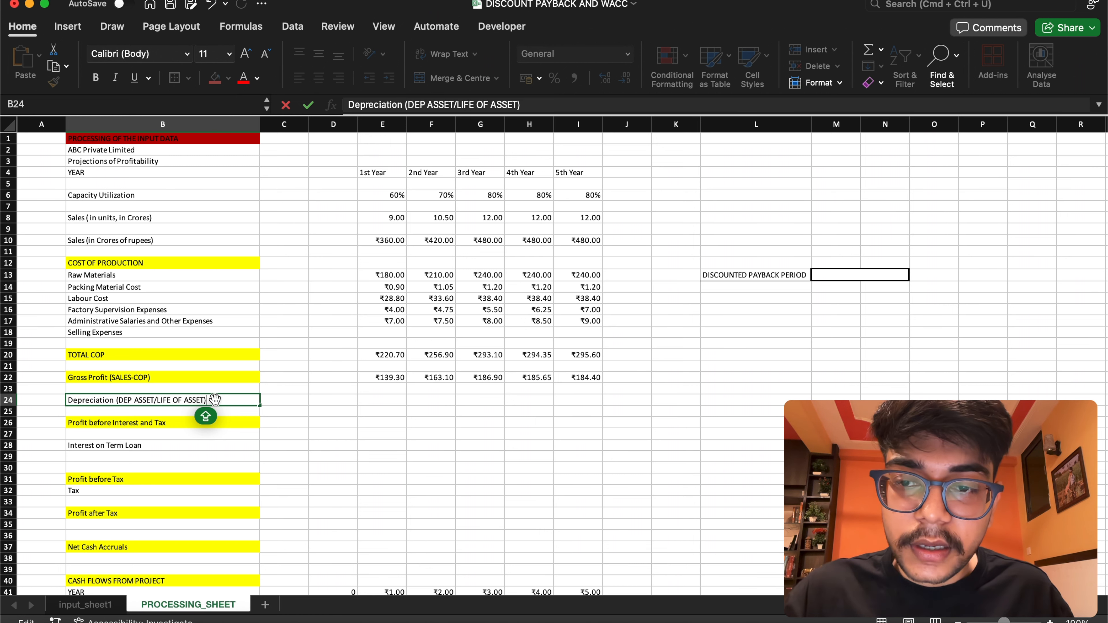
Set the 1st Year Depreciation in E24 to =depreciable_asset/5 and fill the formula across to I24
{"action": "left_click", "coordinate": [390, 399]}
{"action": "type", "text": "="}
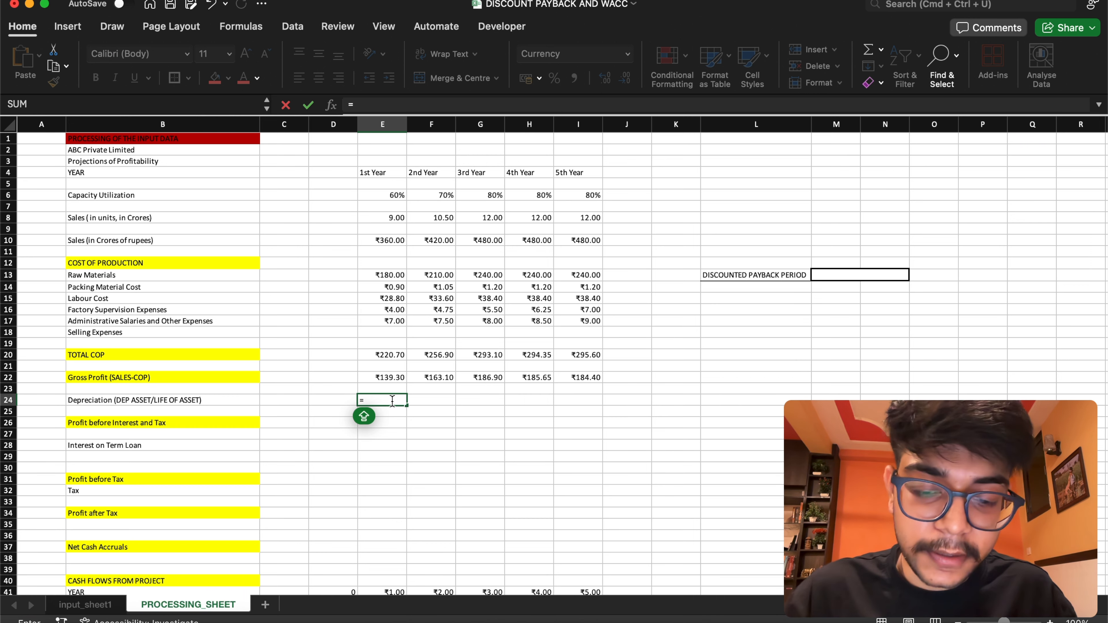
{"action": "type", "text": "DE"}
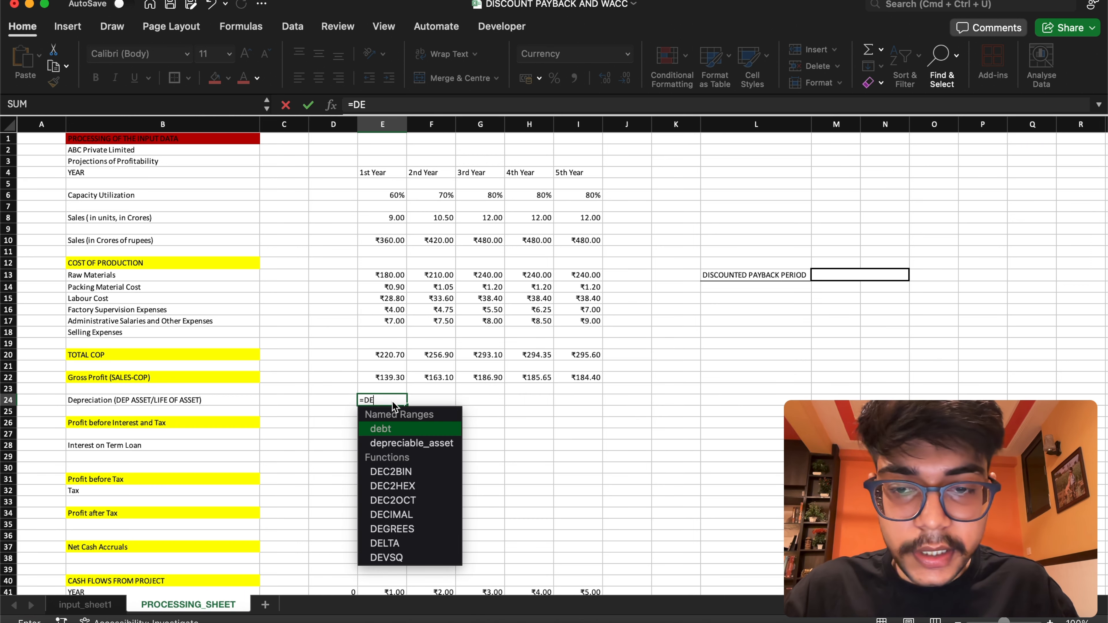
{"action": "double_click", "coordinate": [398, 442]}
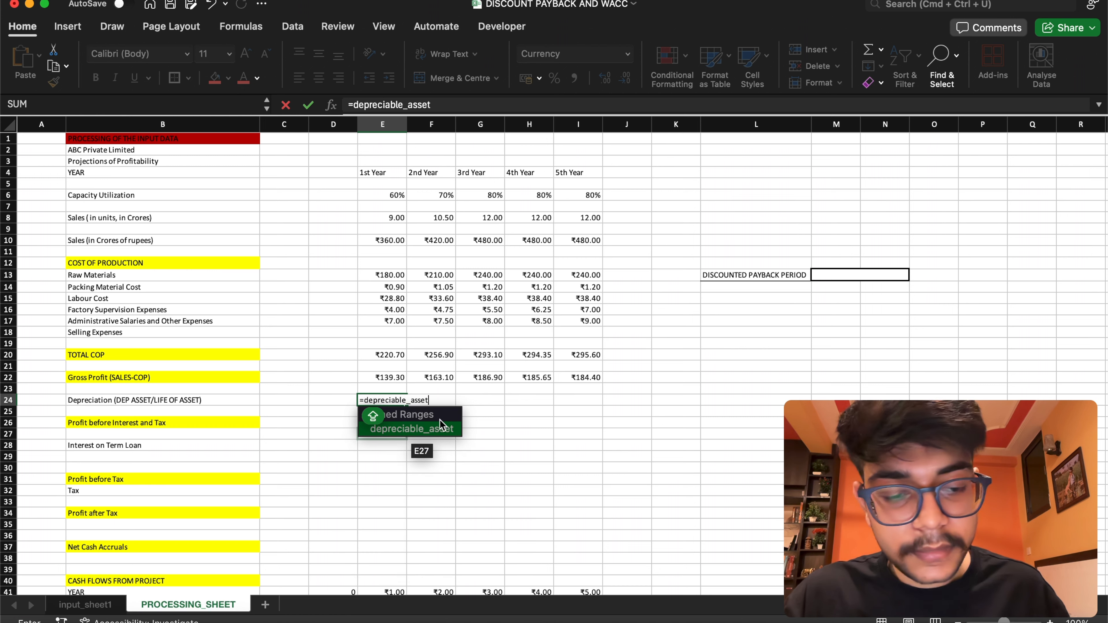
{"action": "type", "text": "/5"}
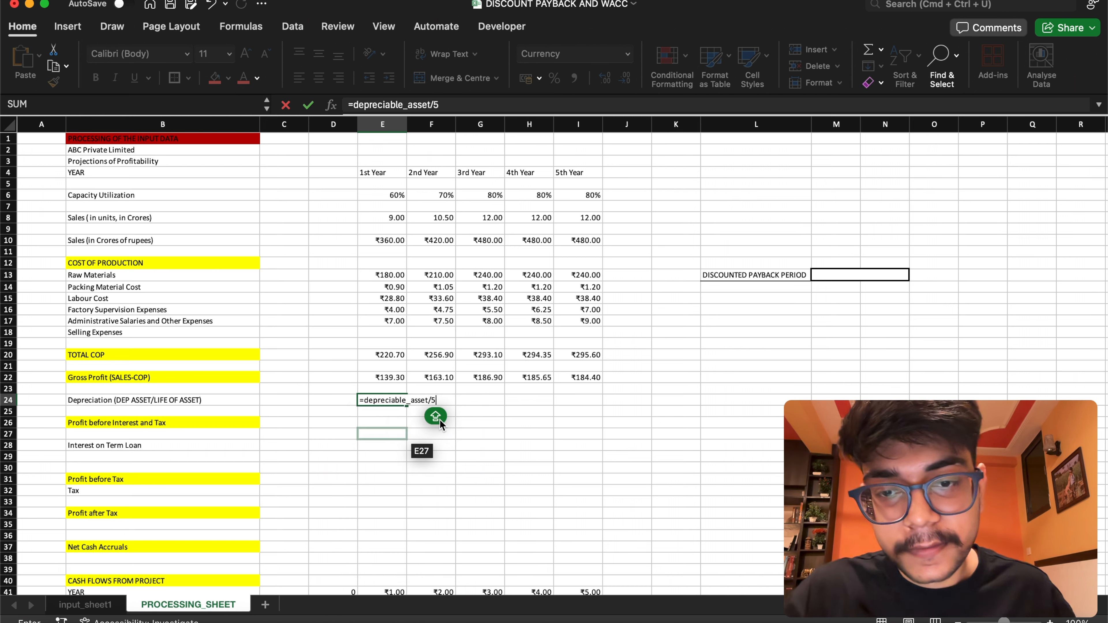
{"action": "key", "text": "Return"}
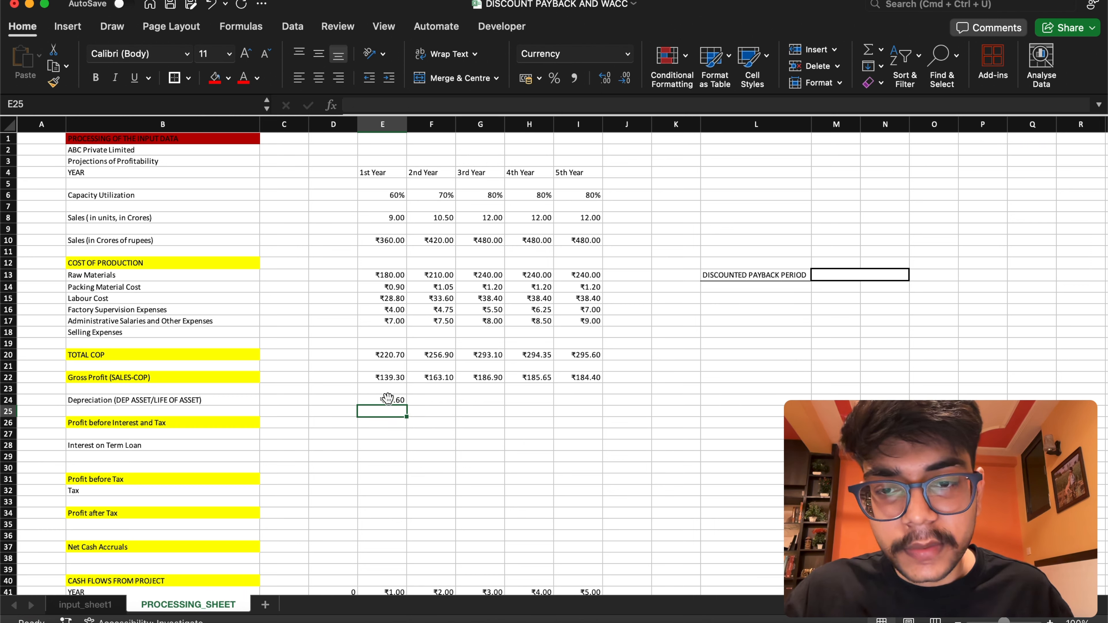
{"action": "left_click", "coordinate": [387, 398]}
{"action": "left_click_drag", "start_coordinate": [406, 404], "coordinate": [584, 403]}
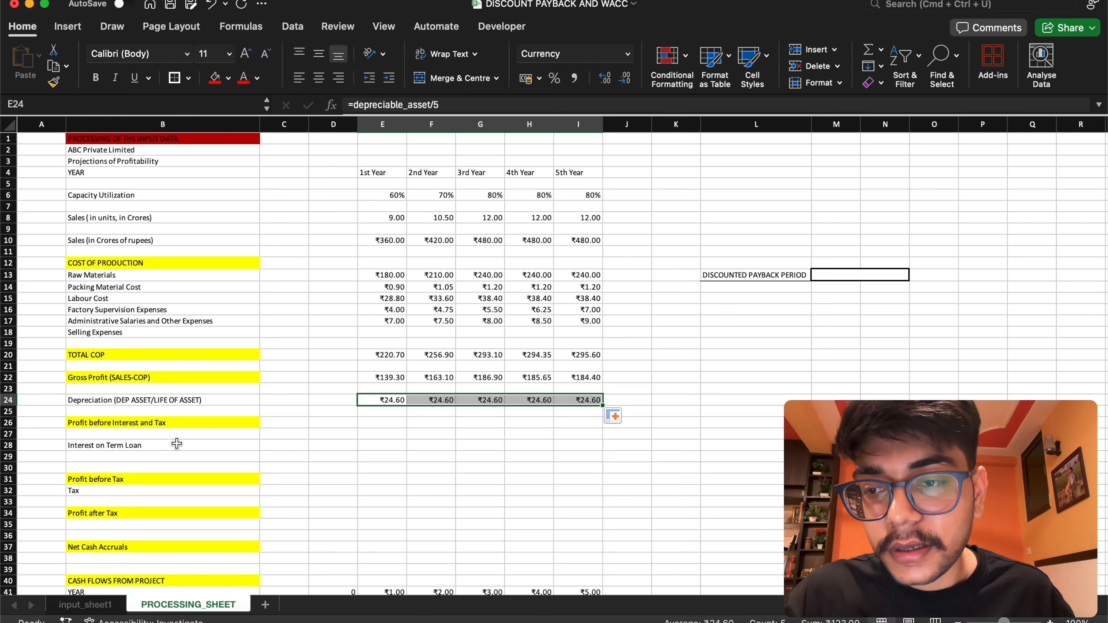
Set the 1st Year Profit before Interest and Tax in E26 to =E22-E24 and fill the formula across to I26
{"action": "left_click", "coordinate": [383, 424]}
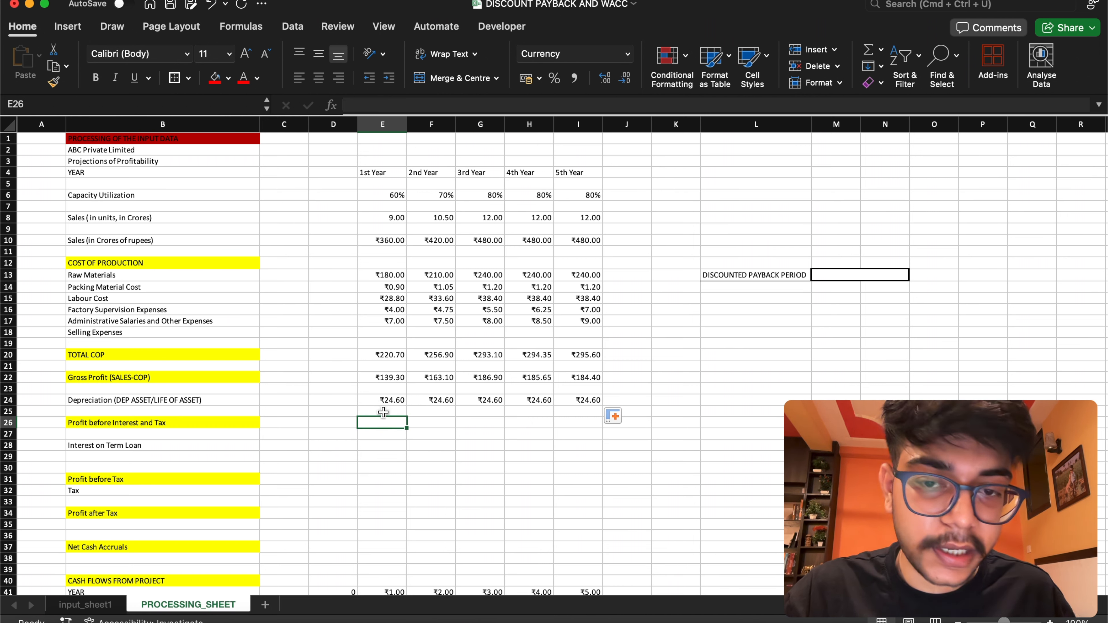
{"action": "type", "text": "="}
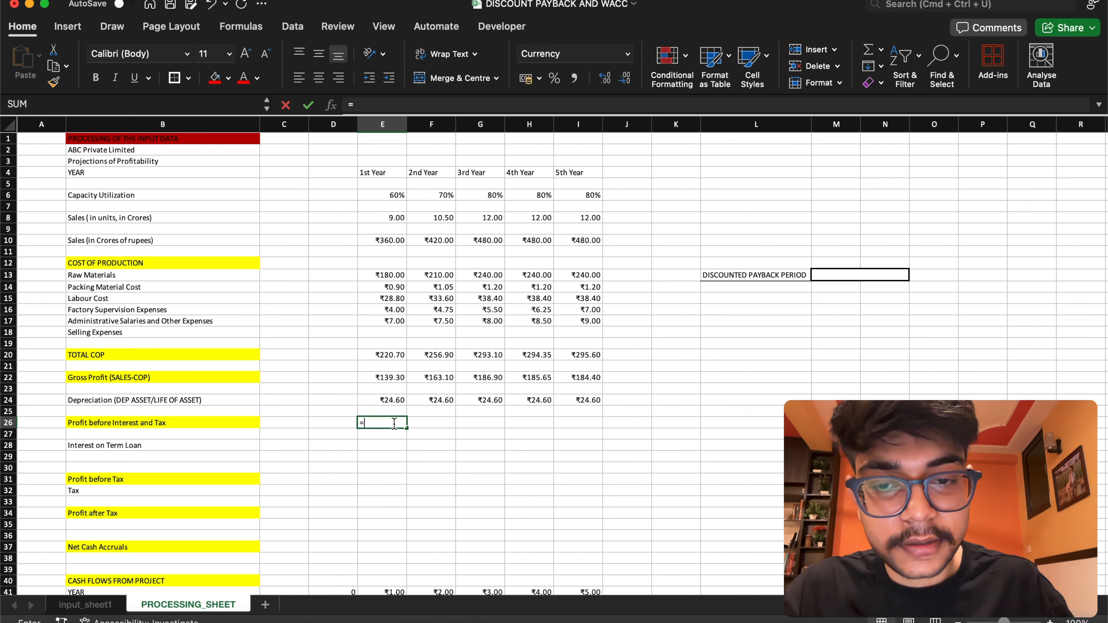
{"action": "left_click", "coordinate": [402, 378]}
{"action": "type", "text": "-"}
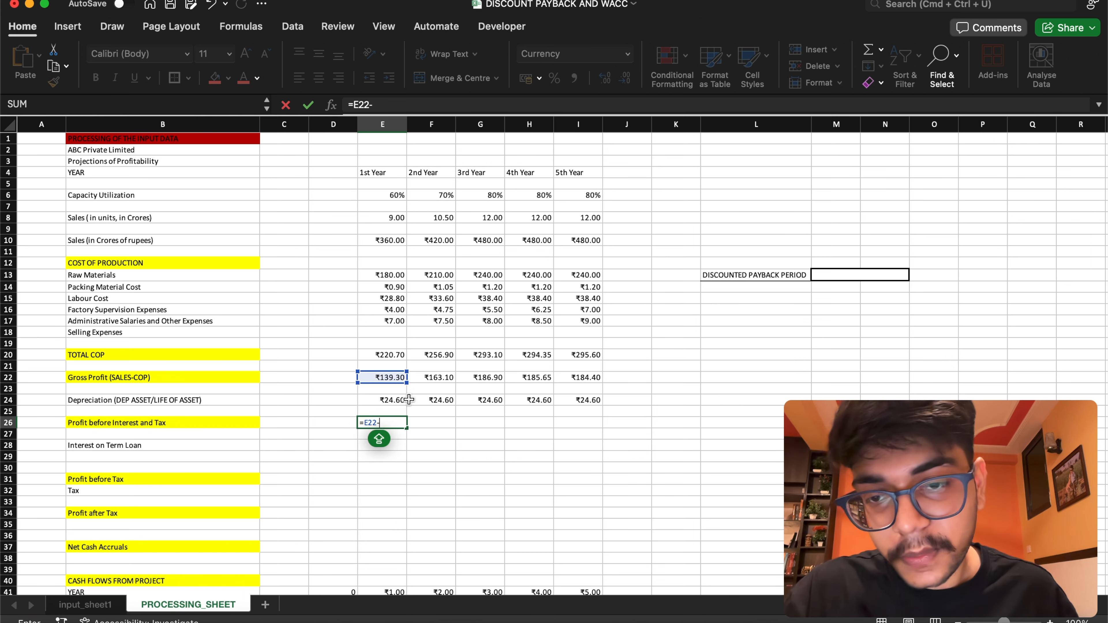
{"action": "left_click", "coordinate": [391, 401]}
{"action": "key", "text": "Return"}
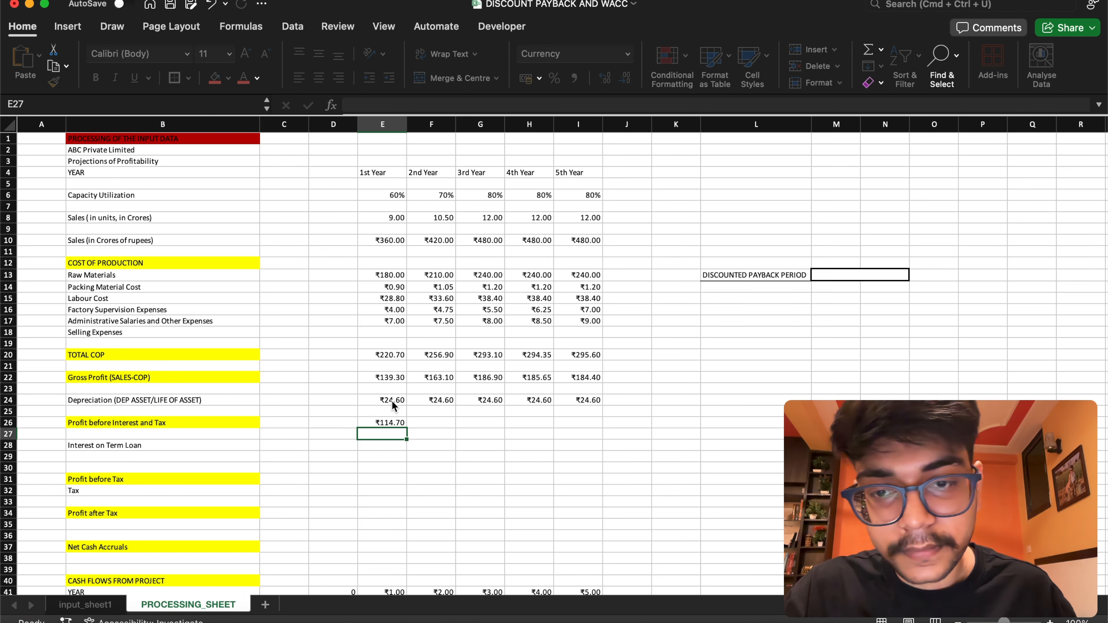
{"action": "left_click", "coordinate": [401, 423]}
{"action": "left_click_drag", "start_coordinate": [410, 428], "coordinate": [601, 432]}
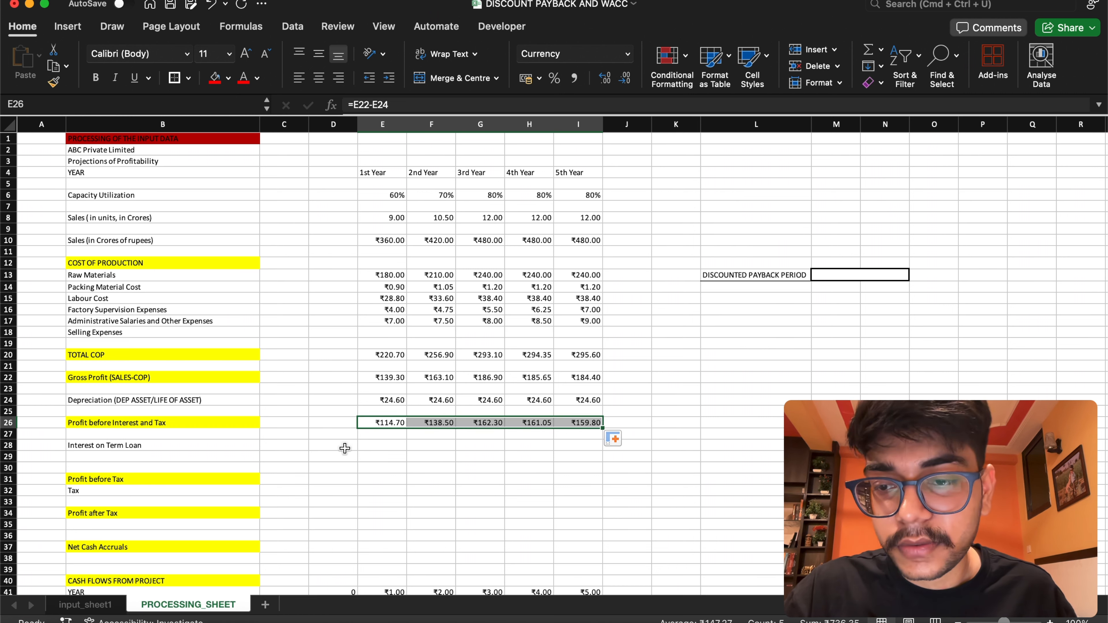
Check the term loan cost on input_sheet1, set the 1st Year Interest on Term Loan in E28 to =cost_of_debt, and fill across to I28
{"action": "left_click", "coordinate": [381, 446]}
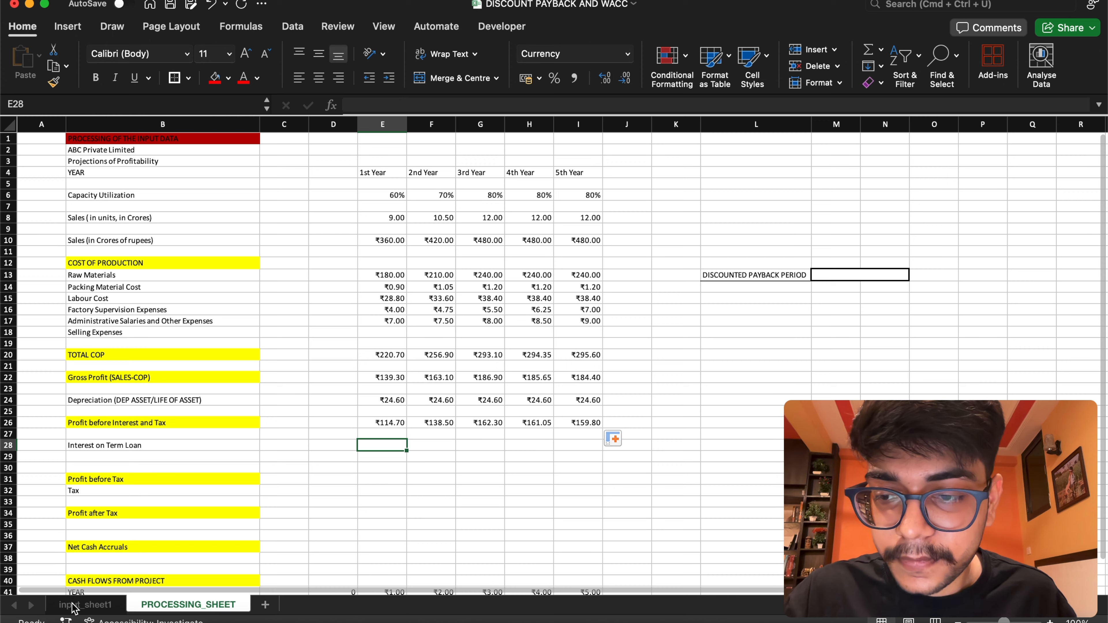
{"action": "left_click", "coordinate": [85, 604]}
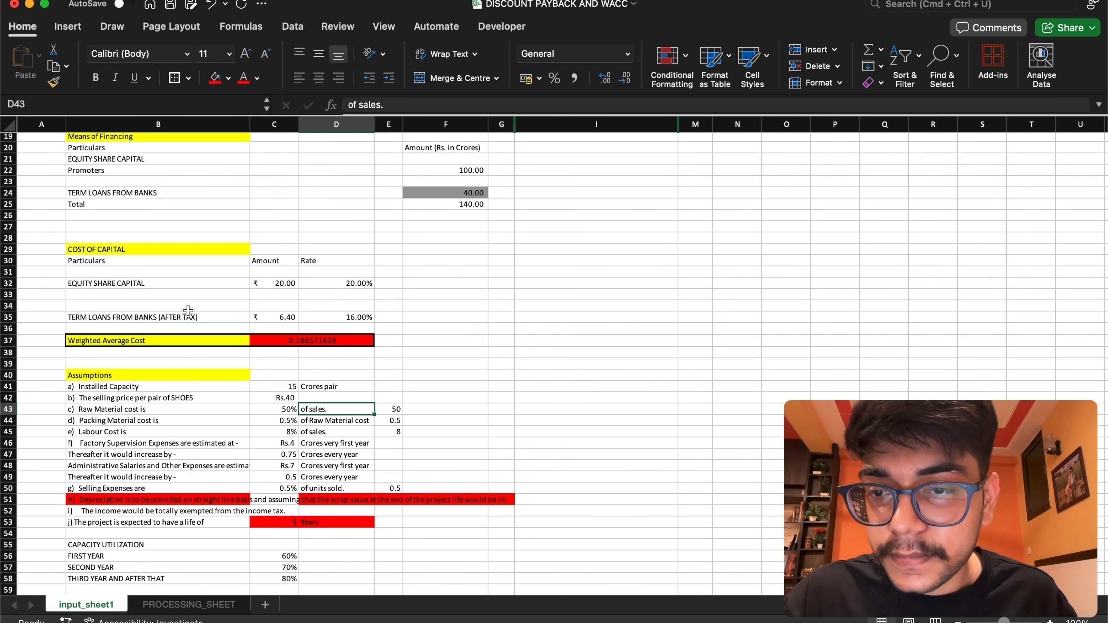
{"action": "left_click", "coordinate": [278, 317]}
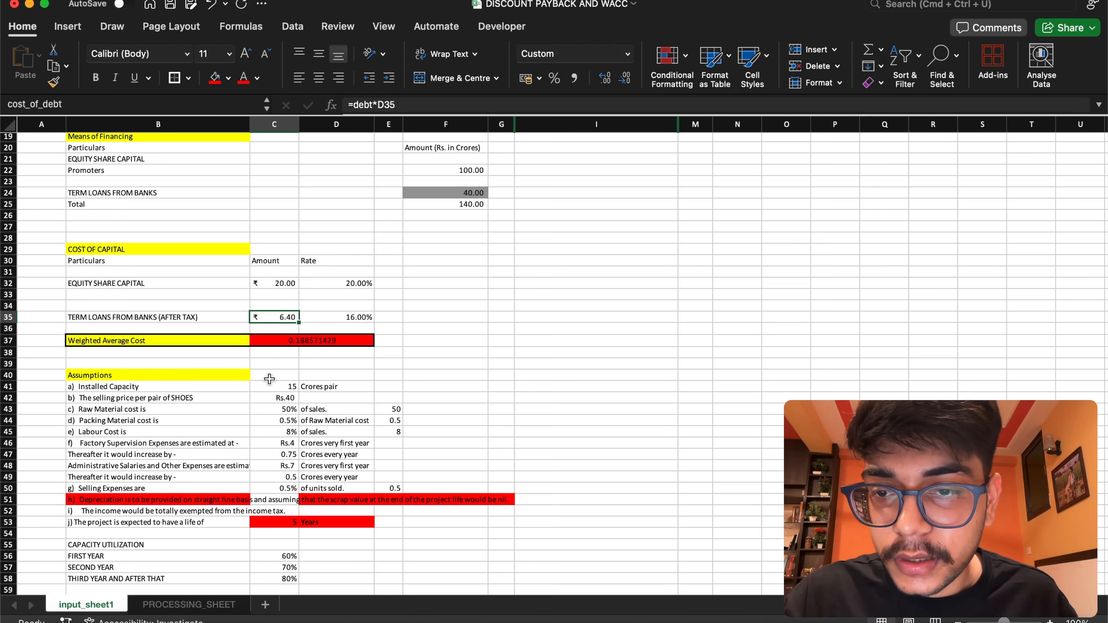
{"action": "left_click", "coordinate": [187, 604]}
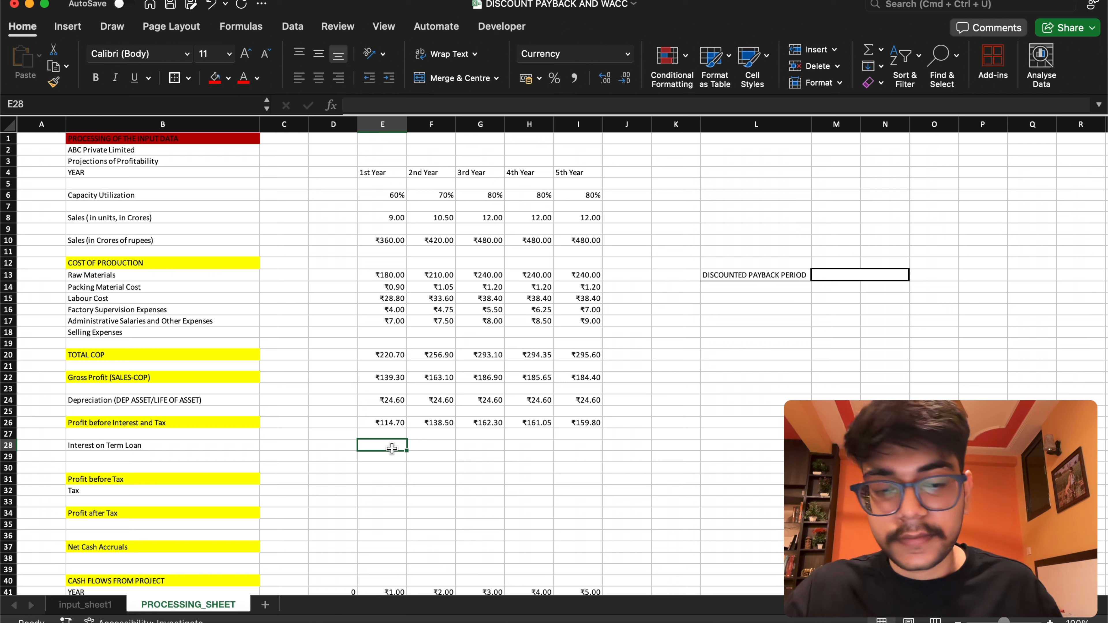
{"action": "type", "text": "="}
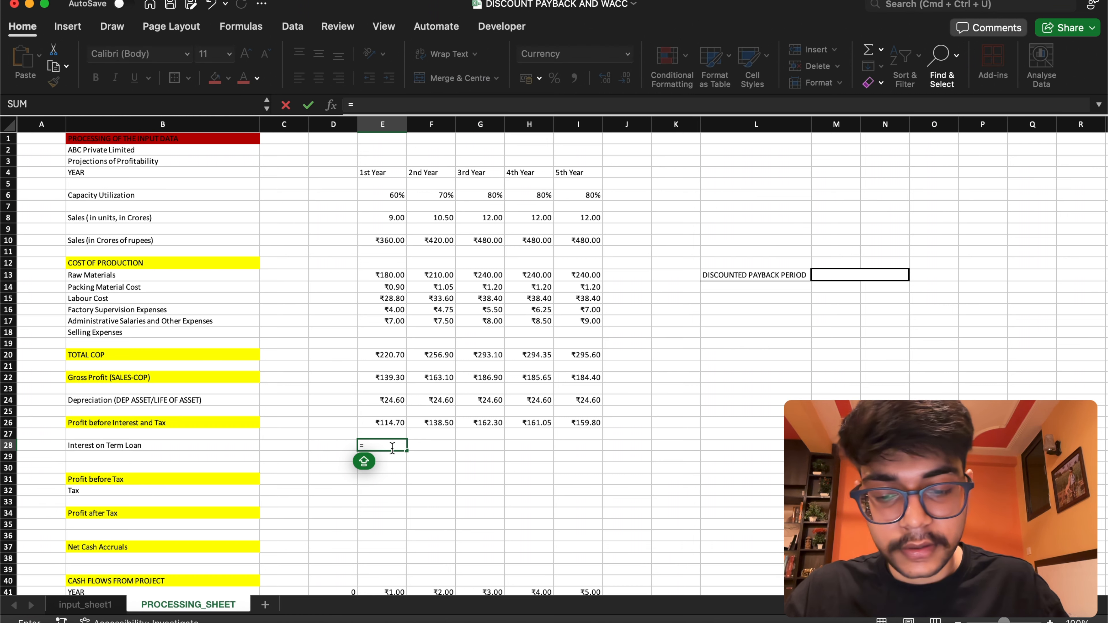
{"action": "type", "text": "COS"}
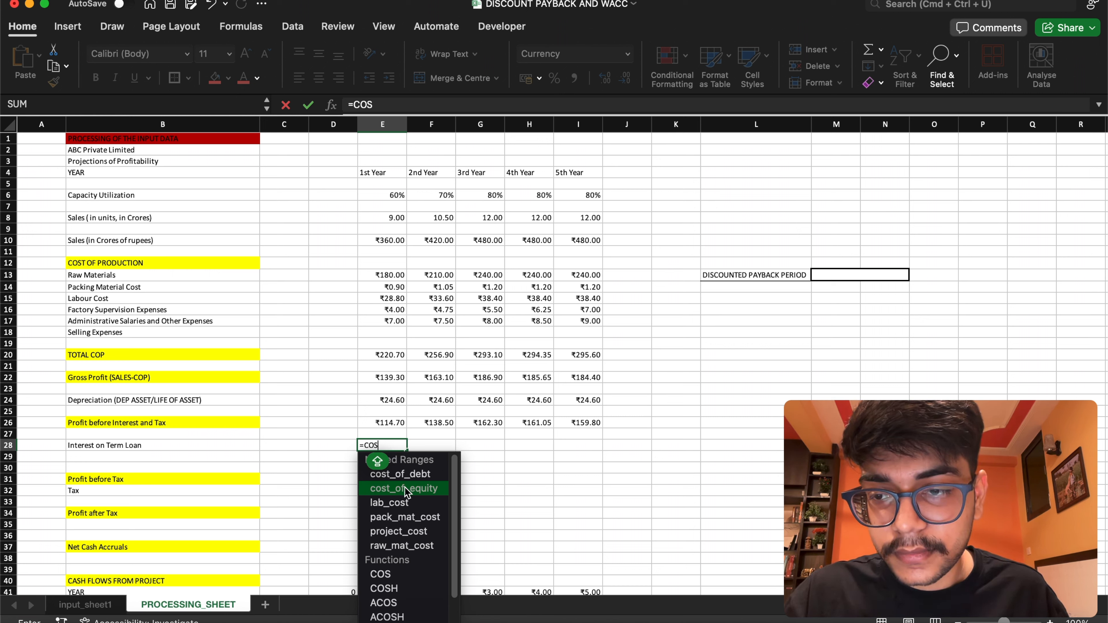
{"action": "left_click", "coordinate": [405, 477]}
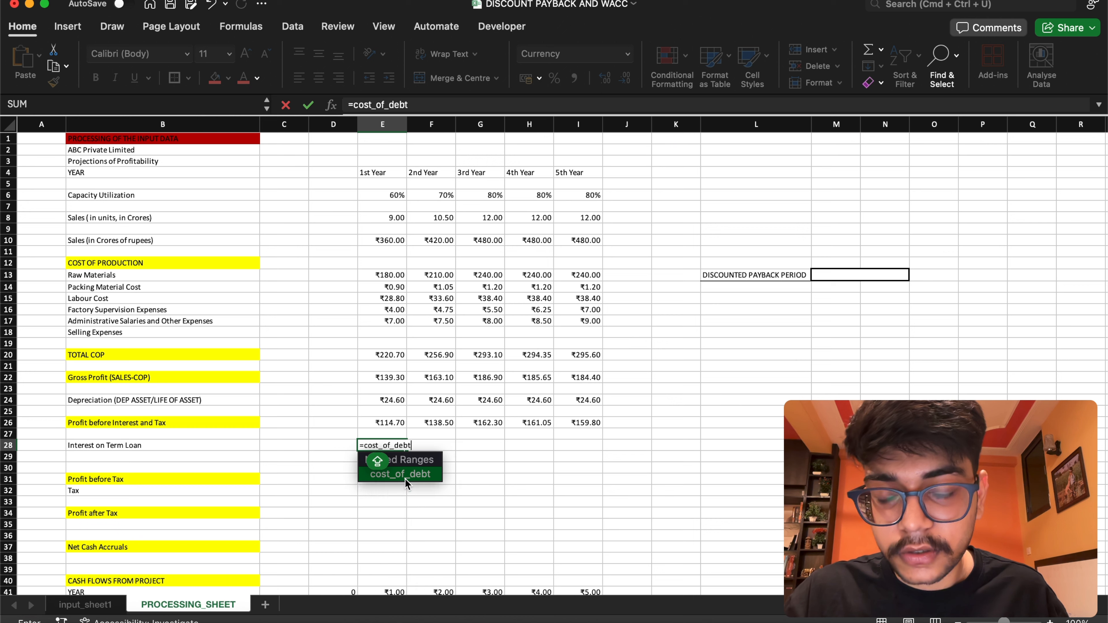
{"action": "key", "text": "Return"}
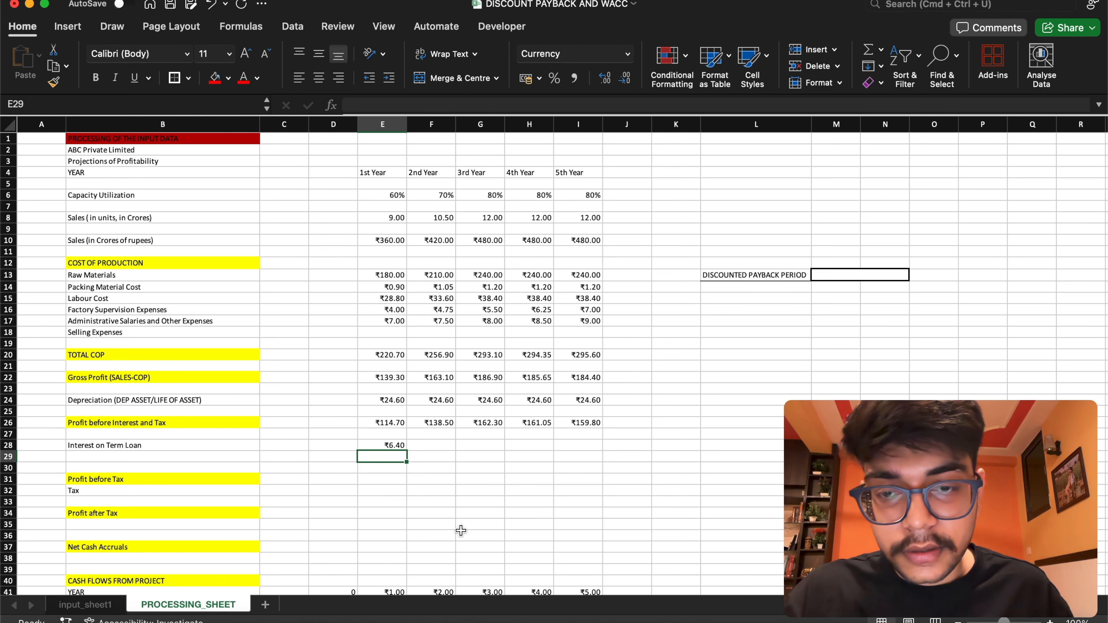
{"action": "left_click", "coordinate": [404, 449]}
{"action": "left_click_drag", "start_coordinate": [406, 451], "coordinate": [601, 451]}
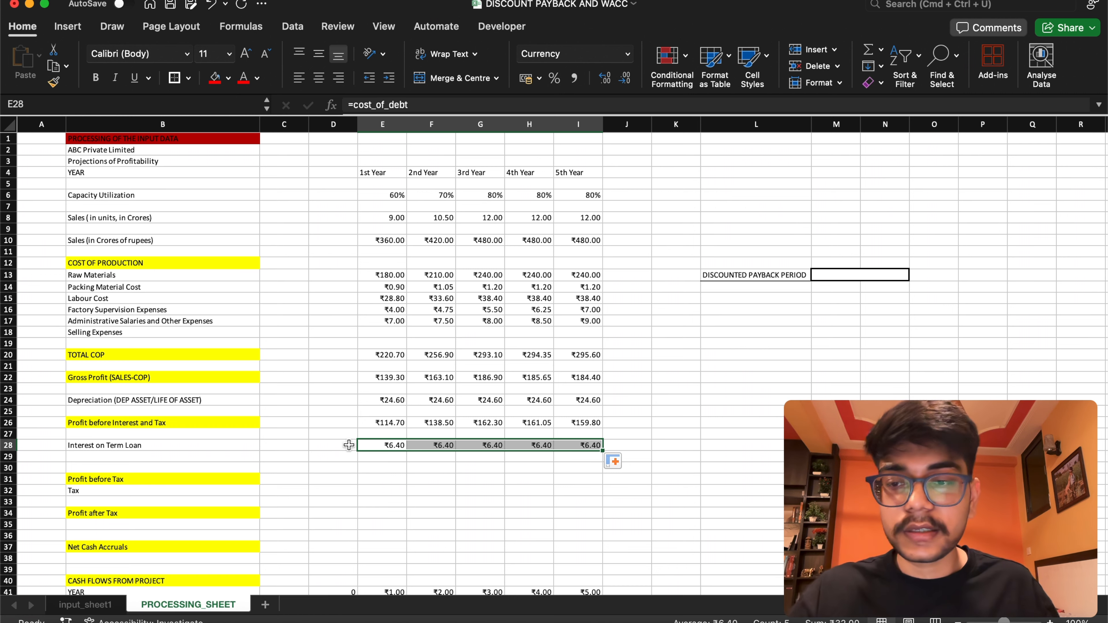
Set the 1st Year Profit before Tax in E31 to =E26-E28 and fill the formula across to I31
{"action": "left_click", "coordinate": [370, 480]}
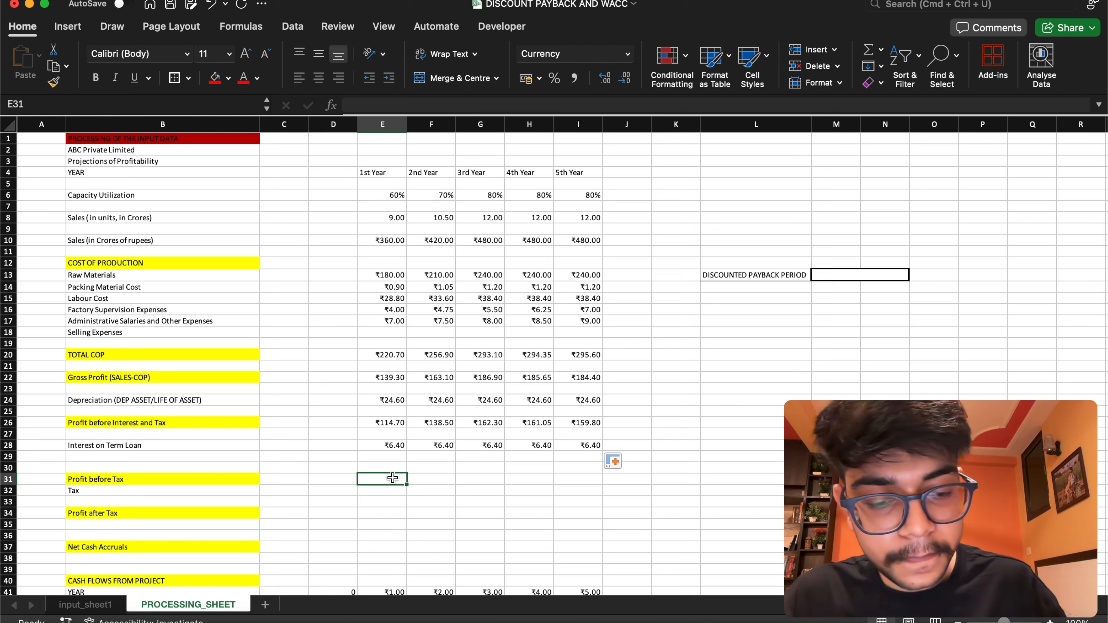
{"action": "type", "text": "="}
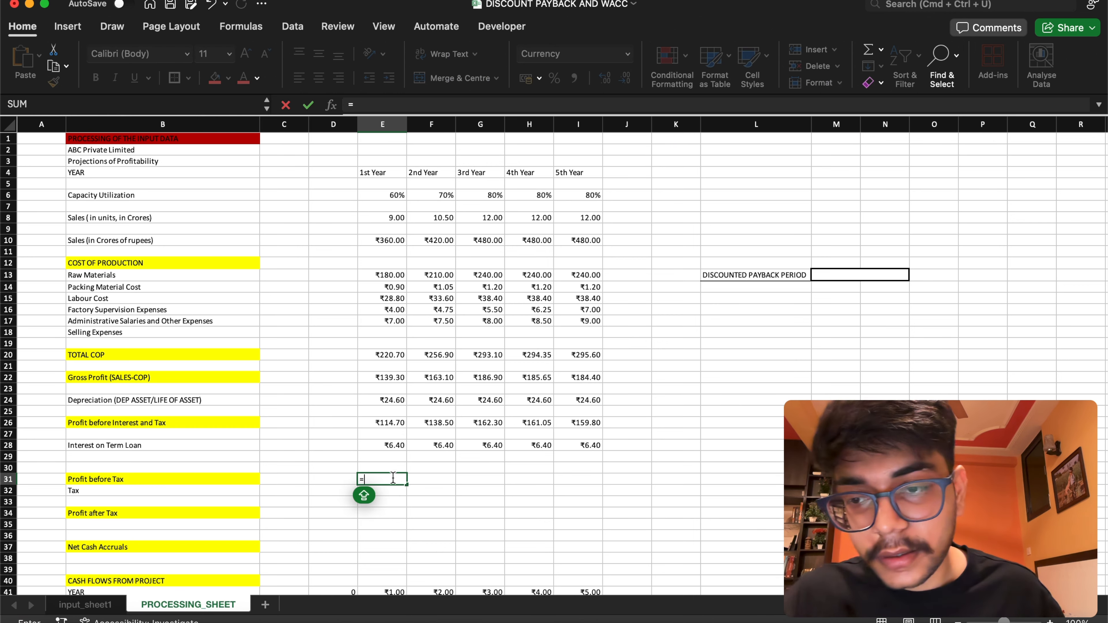
{"action": "left_click", "coordinate": [394, 422]}
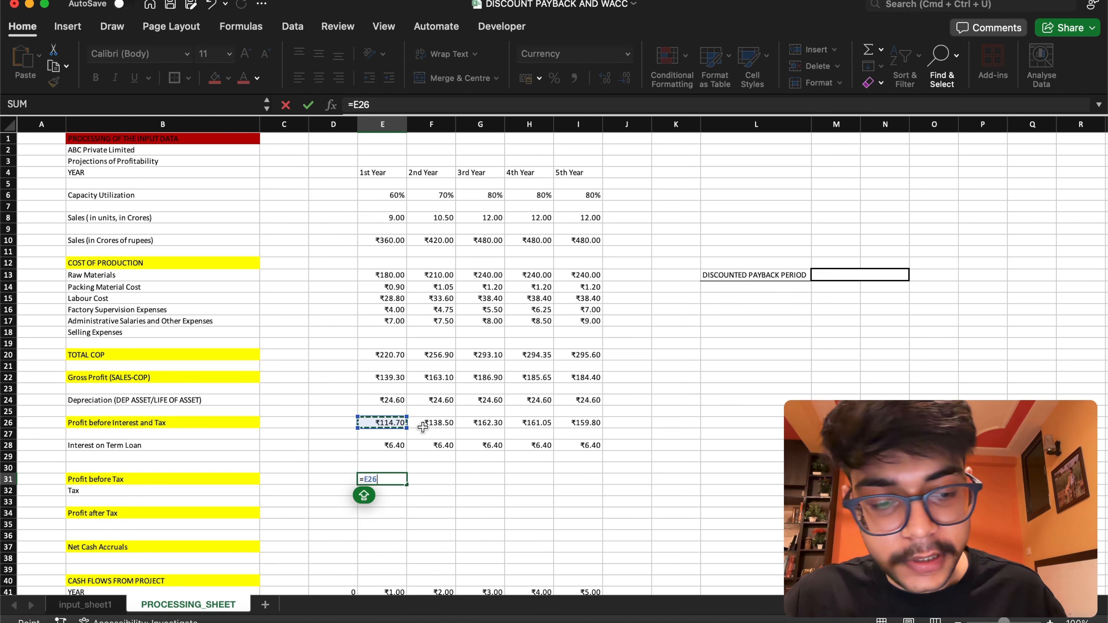
{"action": "type", "text": "-"}
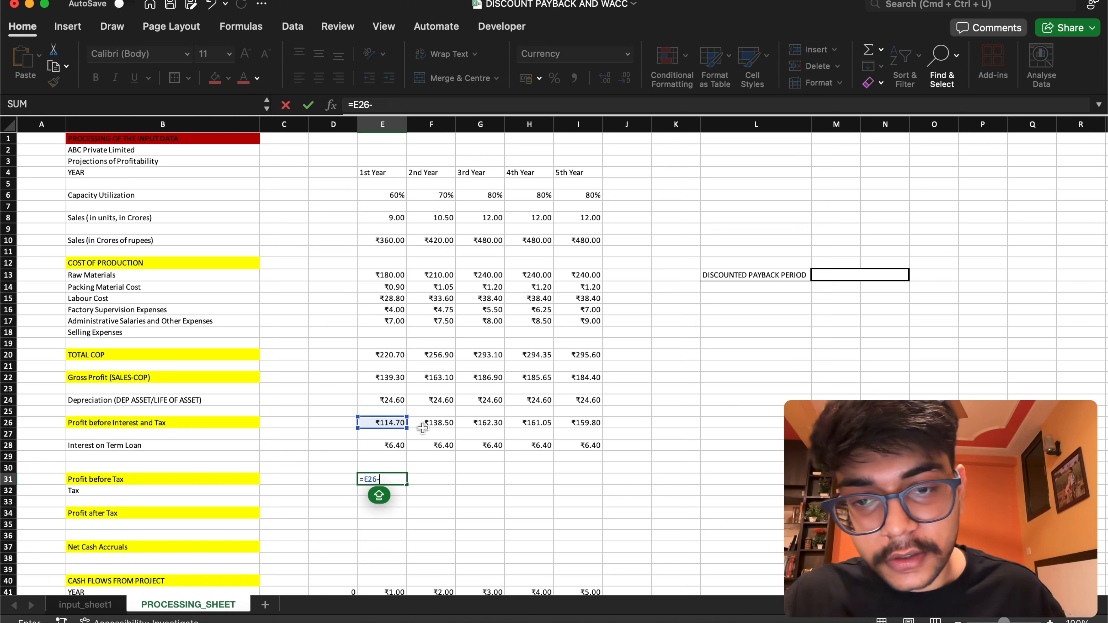
{"action": "left_click", "coordinate": [390, 445]}
{"action": "key", "text": "Return"}
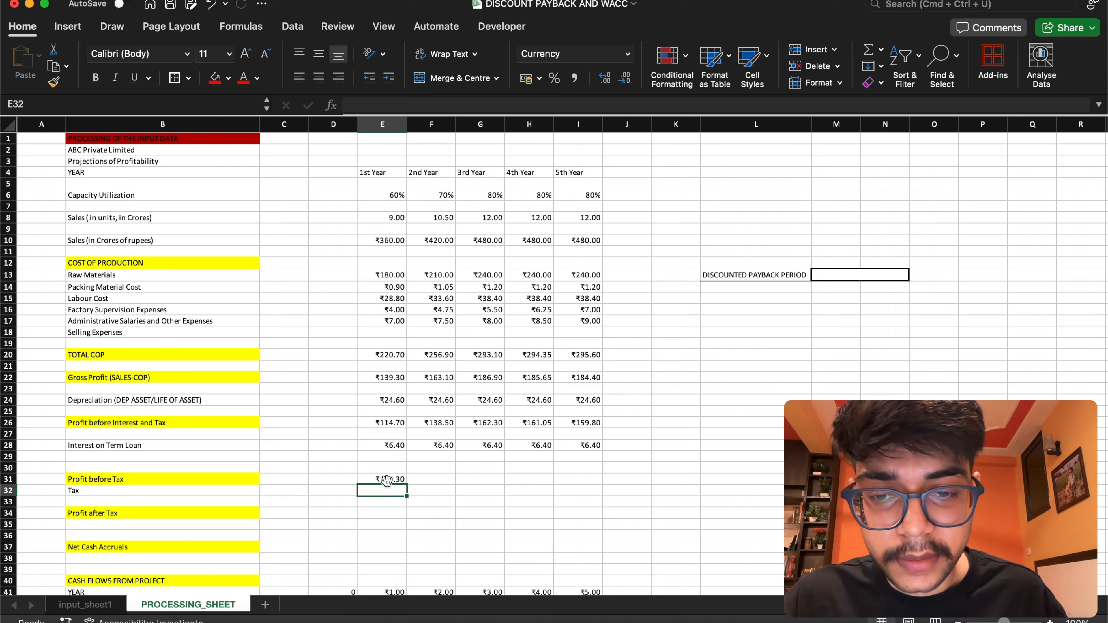
{"action": "left_click", "coordinate": [405, 480]}
{"action": "left_click_drag", "start_coordinate": [407, 483], "coordinate": [582, 485]}
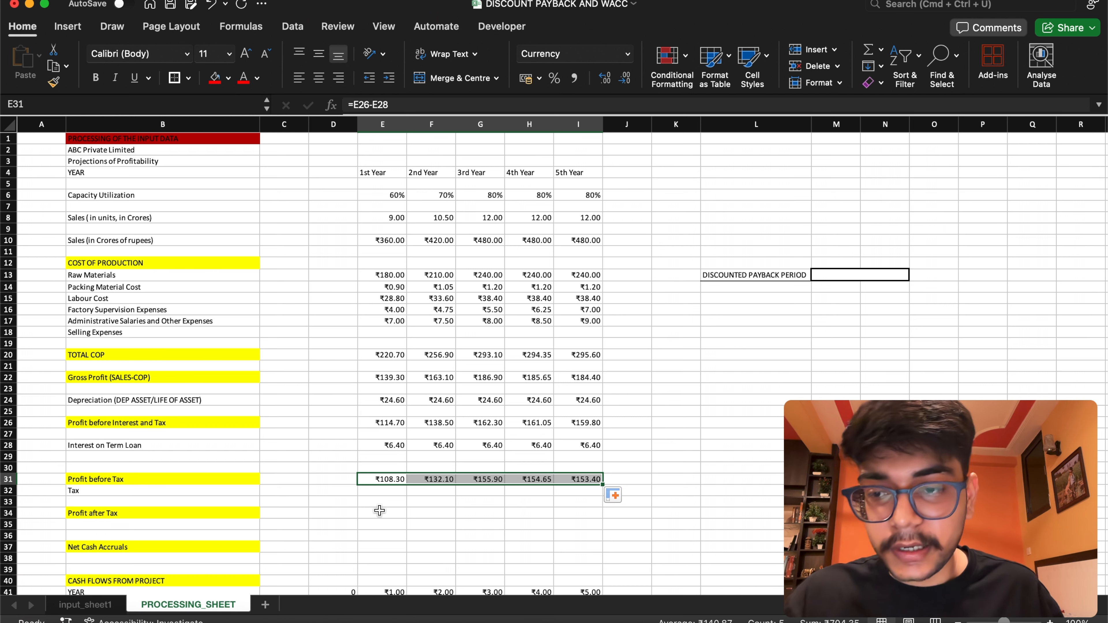
Enter 0 as the 1st Year Tax in E32 and fill it across to I32
{"action": "left_click", "coordinate": [378, 492]}
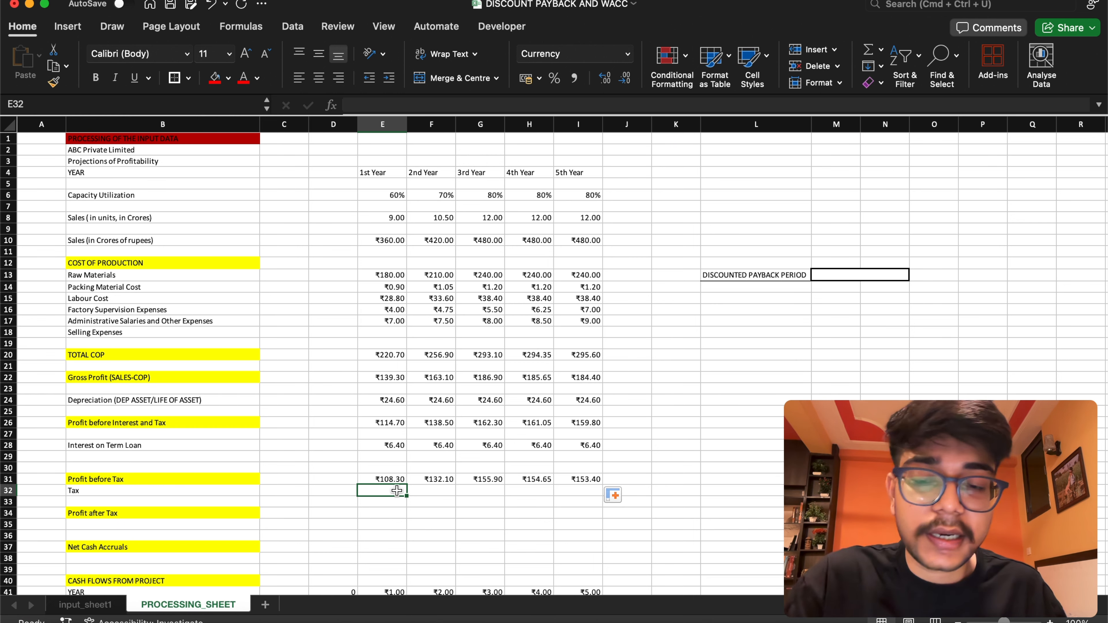
{"action": "double_click", "coordinate": [392, 492]}
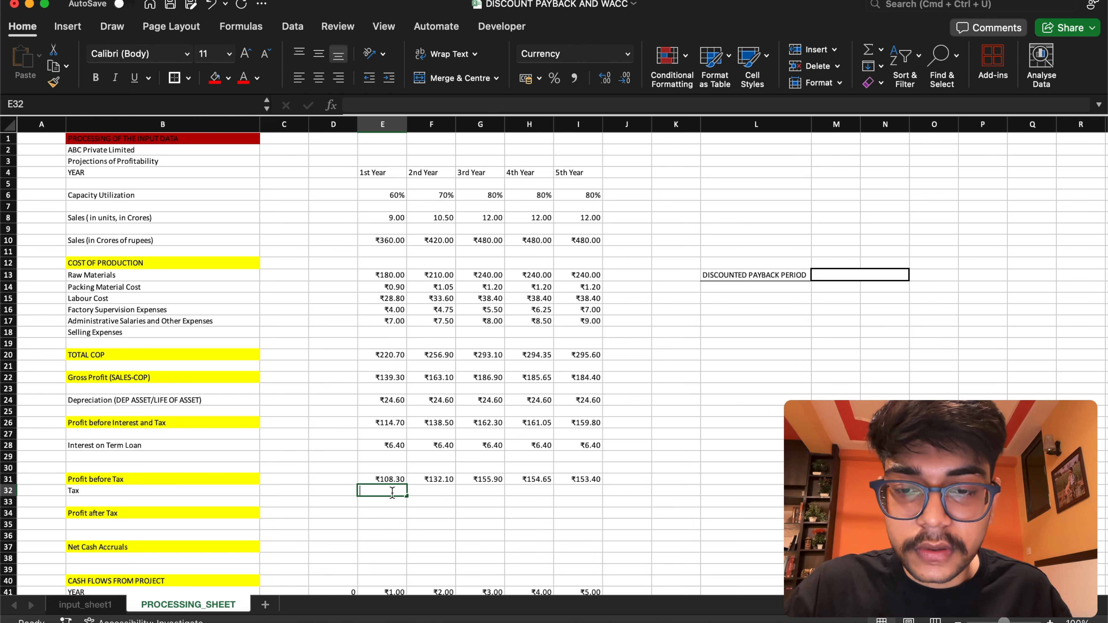
{"action": "type", "text": "0"}
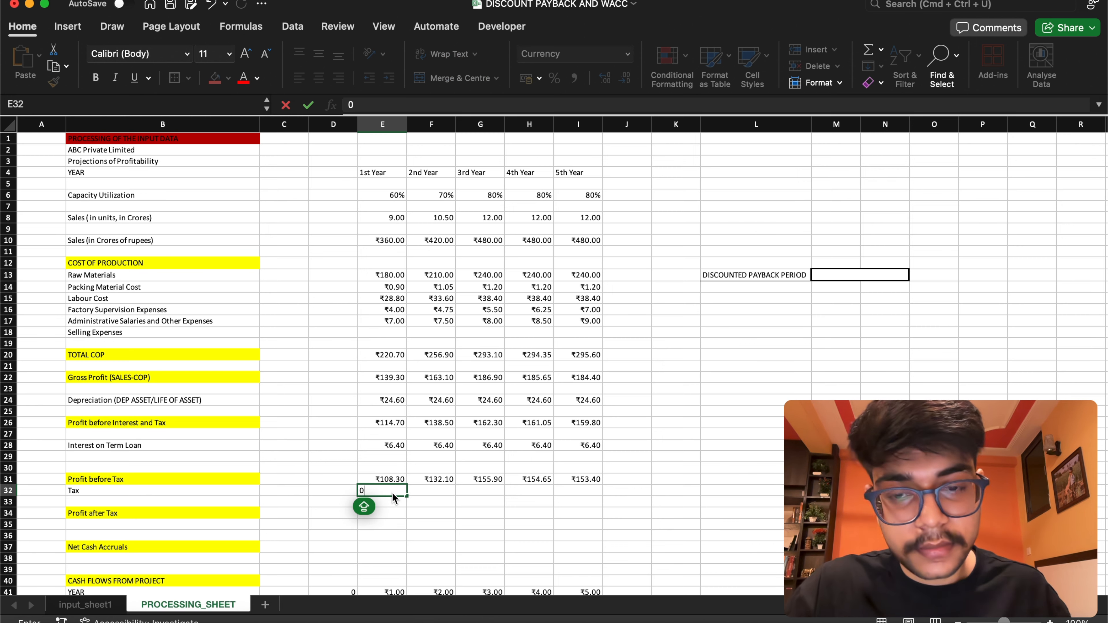
{"action": "key", "text": "Return"}
{"action": "left_click", "coordinate": [393, 492]}
{"action": "left_click_drag", "start_coordinate": [407, 496], "coordinate": [609, 514]}
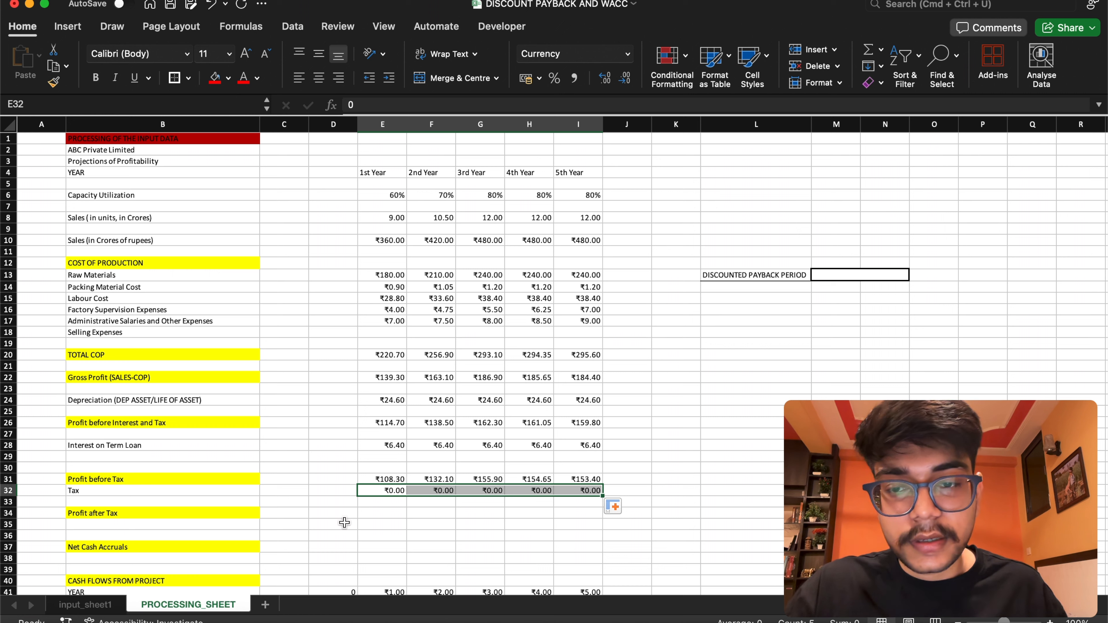
Set the 1st Year Profit after Tax in E34 to =E31-E32 and fill the formula across to I34
{"action": "left_click", "coordinate": [383, 517]}
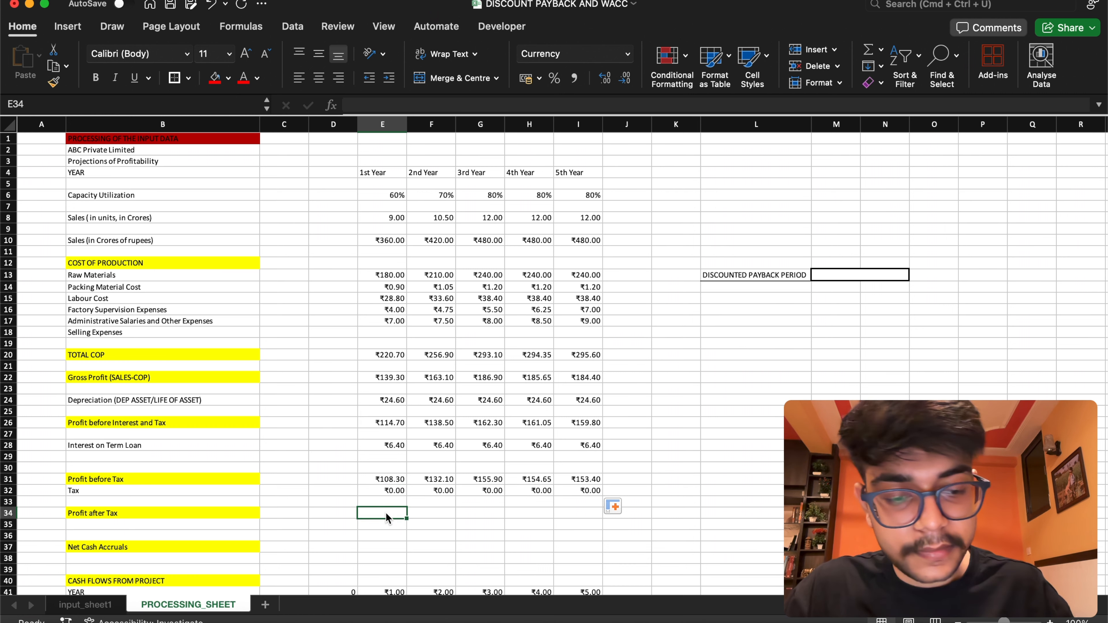
{"action": "type", "text": "="}
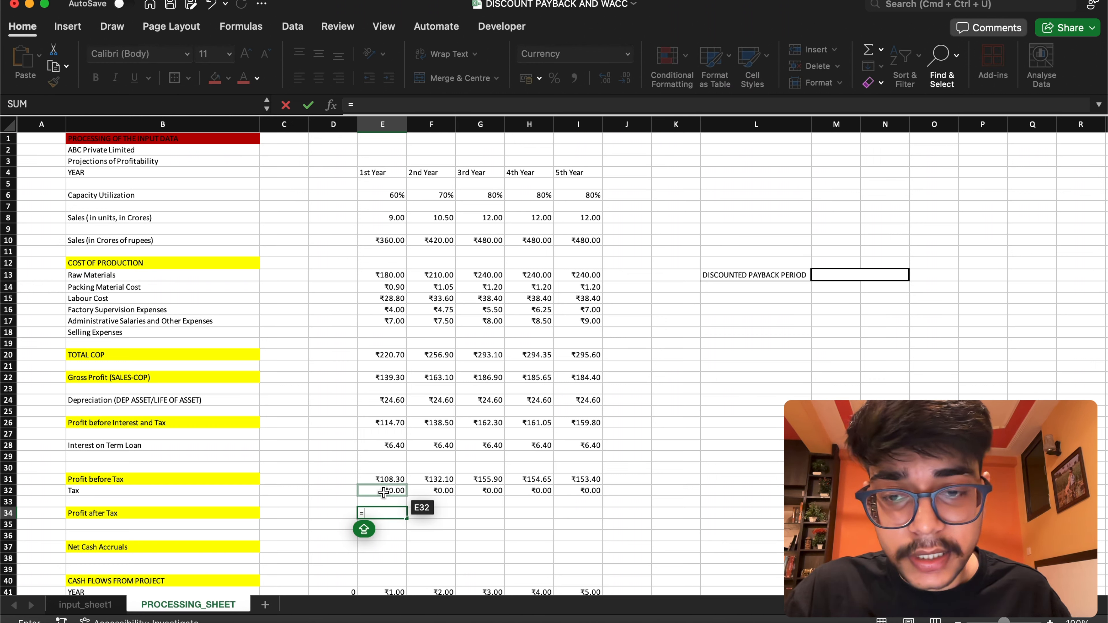
{"action": "left_click", "coordinate": [384, 480]}
{"action": "type", "text": "-"}
{"action": "left_click", "coordinate": [400, 491]}
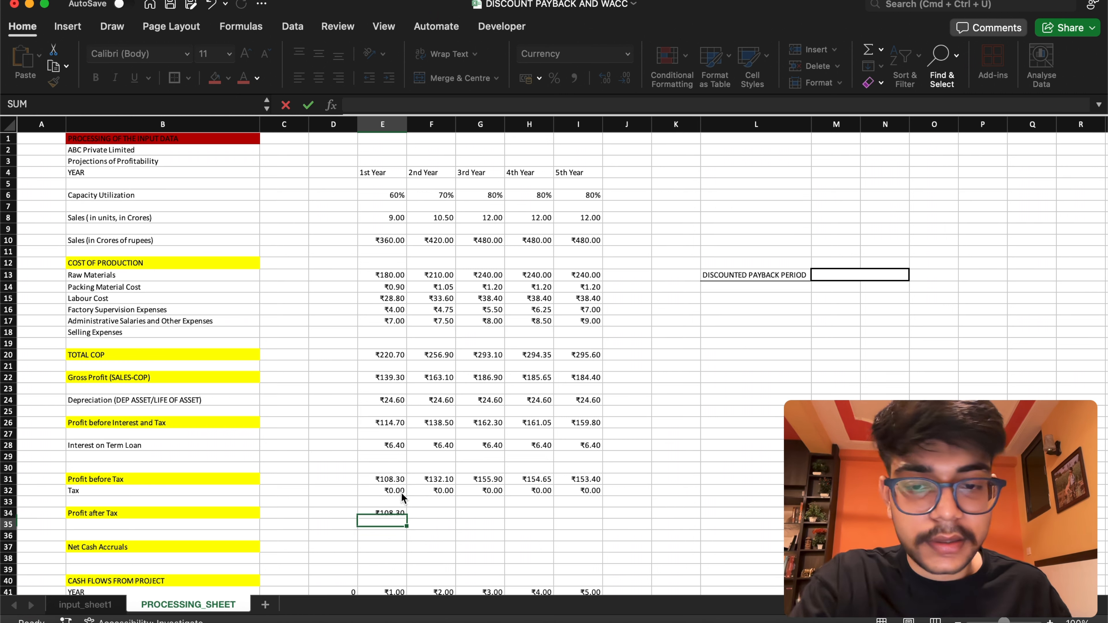
{"action": "key", "text": "Return"}
{"action": "left_click", "coordinate": [405, 515]}
{"action": "left_click_drag", "start_coordinate": [411, 519], "coordinate": [589, 515]}
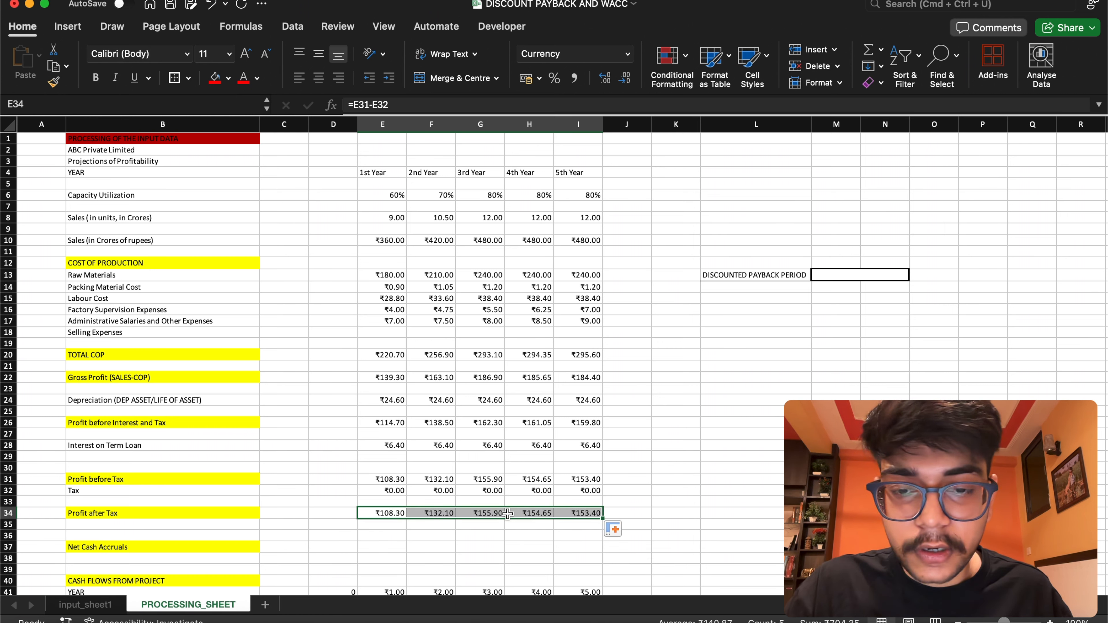
Extend the Net Cash Accruals label in B37 to read "Net Cash Accruals (GROSS PROFIT)"
{"action": "left_click", "coordinate": [383, 547]}
{"action": "left_click", "coordinate": [195, 546]}
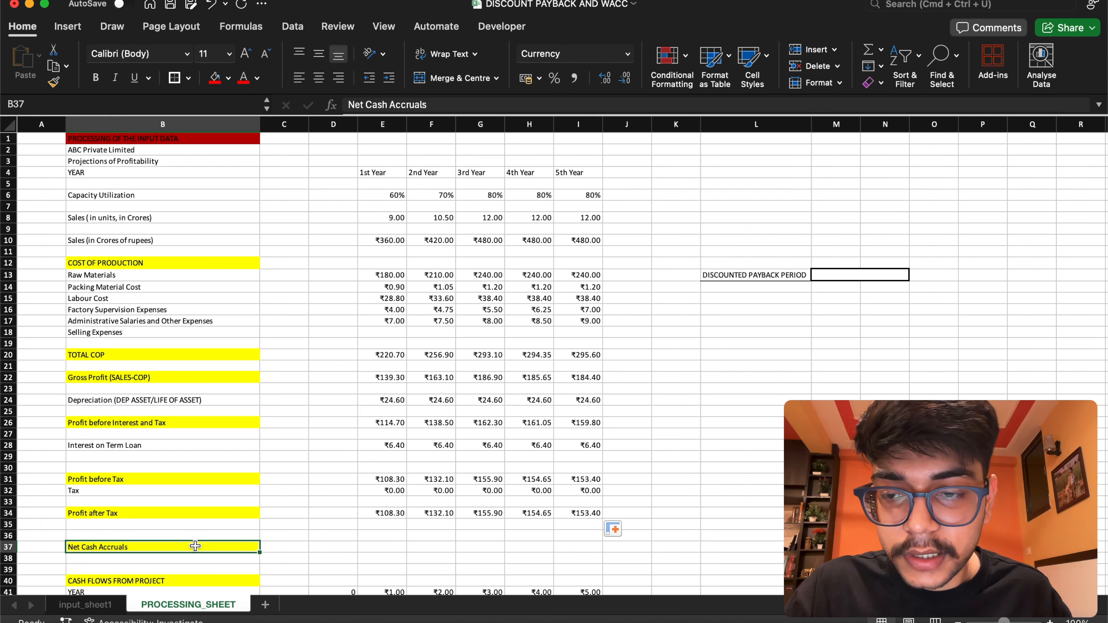
{"action": "double_click", "coordinate": [231, 548]}
{"action": "type", "text": "("}
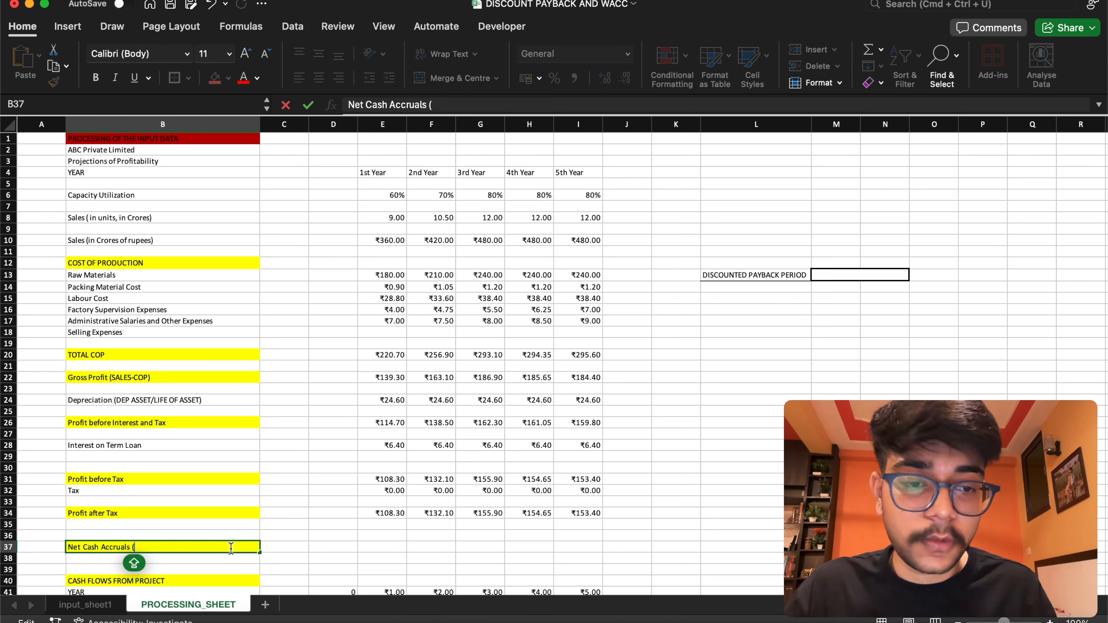
{"action": "type", "text": "GR"}
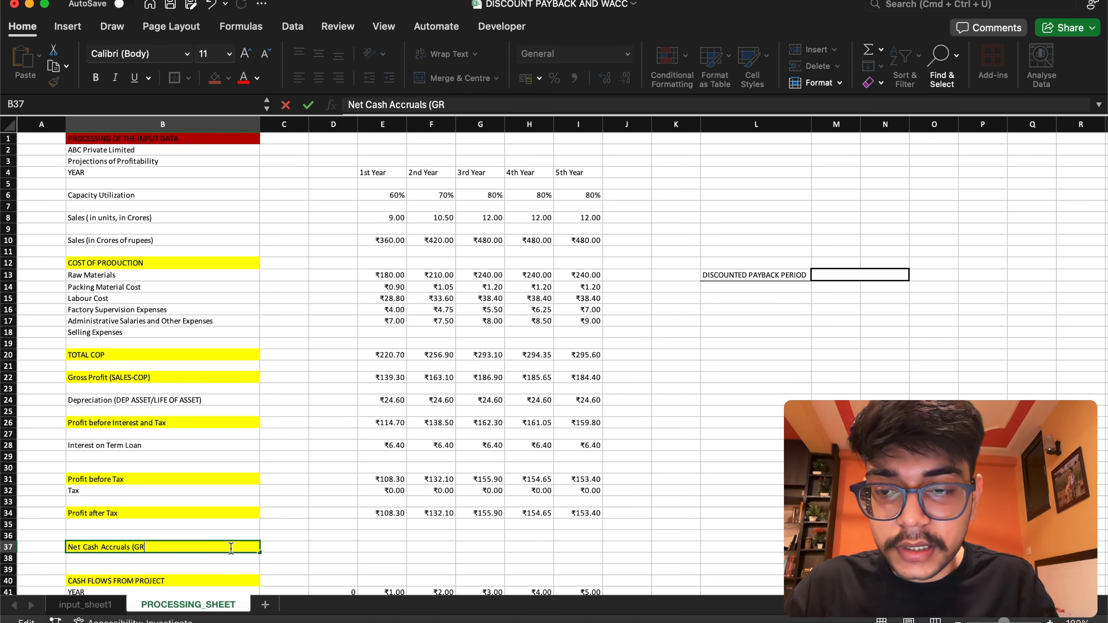
{"action": "type", "text": "OSS PROFIT"}
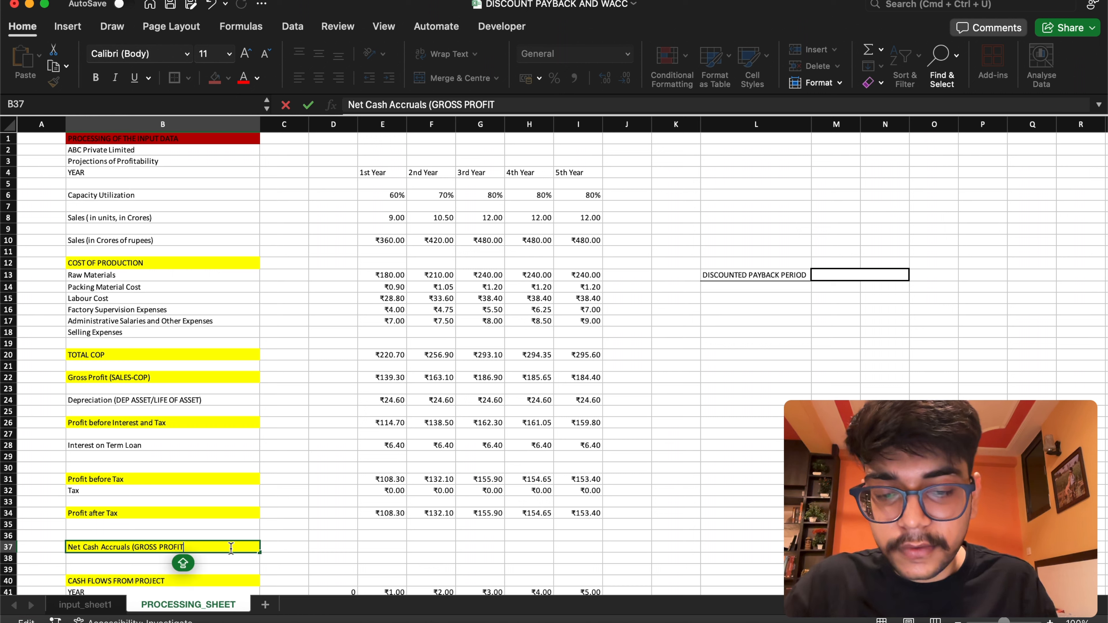
{"action": "type", "text": ")"}
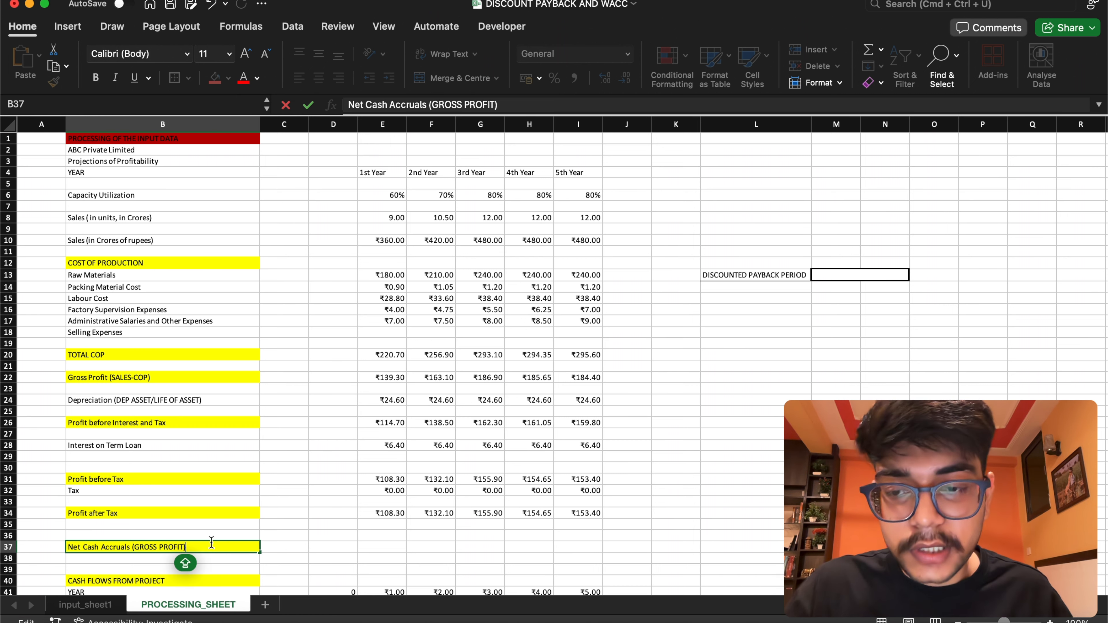
{"action": "key", "text": "Return"}
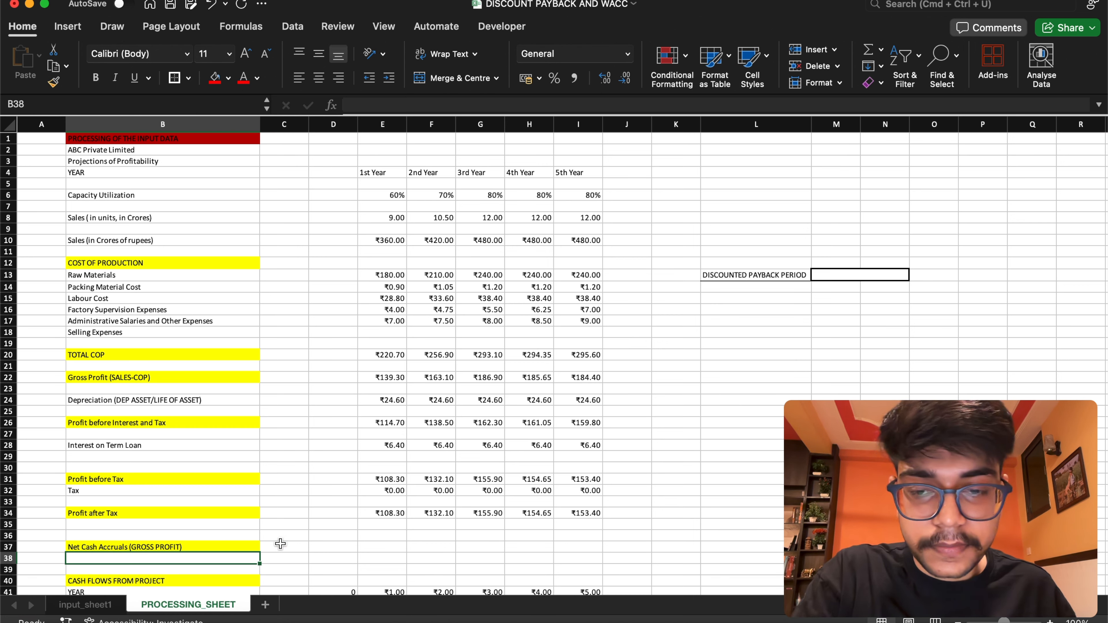
Set the 1st Year Net Cash Accruals in E37 to =E22 and fill the formula across to I37
{"action": "left_click", "coordinate": [396, 549]}
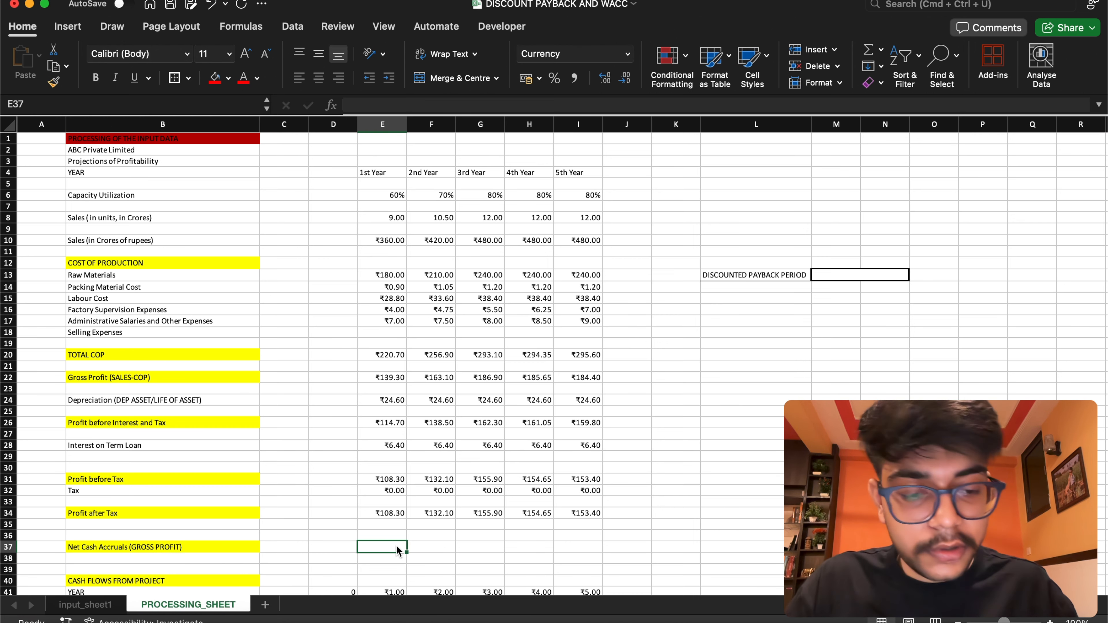
{"action": "type", "text": "="}
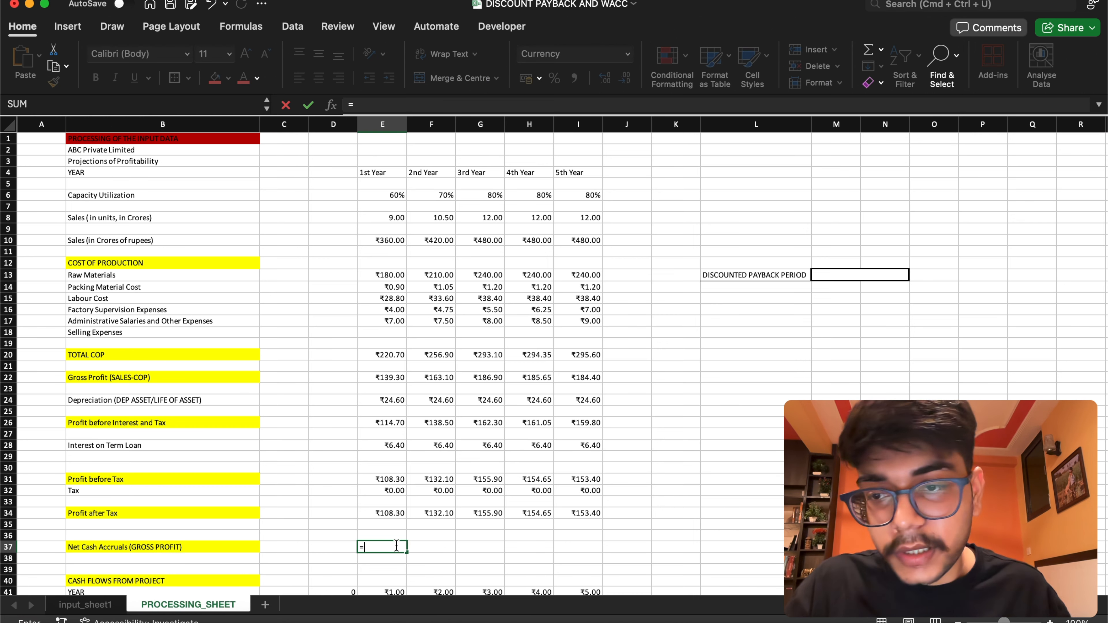
{"action": "left_click", "coordinate": [386, 382]}
{"action": "key", "text": "Return"}
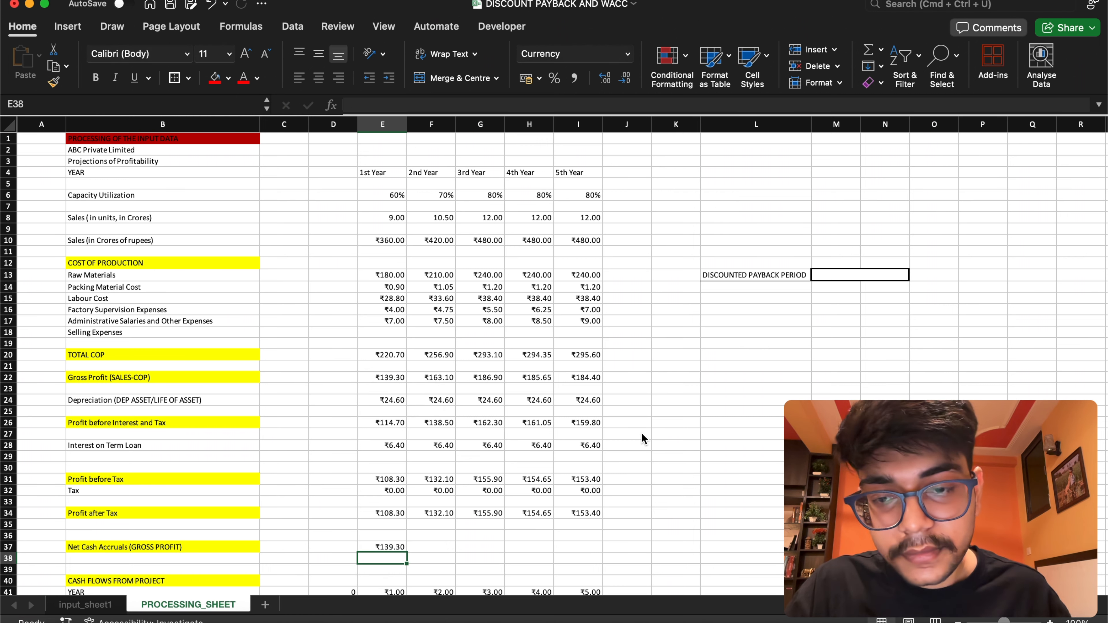
{"action": "left_click", "coordinate": [385, 548]}
{"action": "left_click_drag", "start_coordinate": [408, 552], "coordinate": [600, 551]}
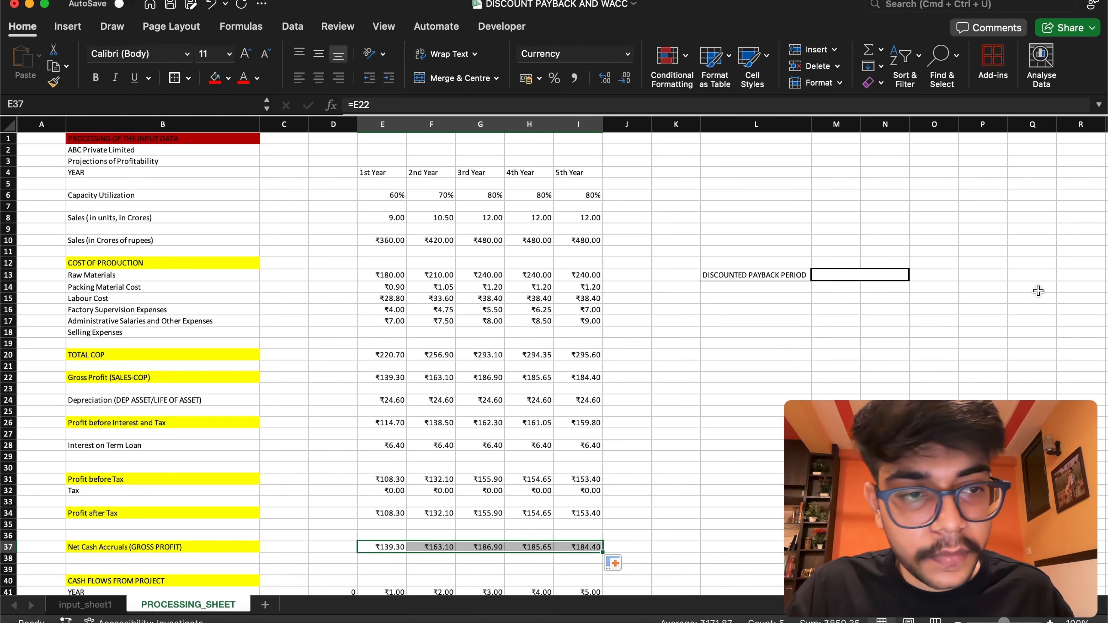
Format the cash flow year numbers in E41:I41 as Text and shade the year cells D41:I41 red
{"action": "scroll", "coordinate": [1101, 279], "scroll_direction": "down", "scroll_amount": 3}
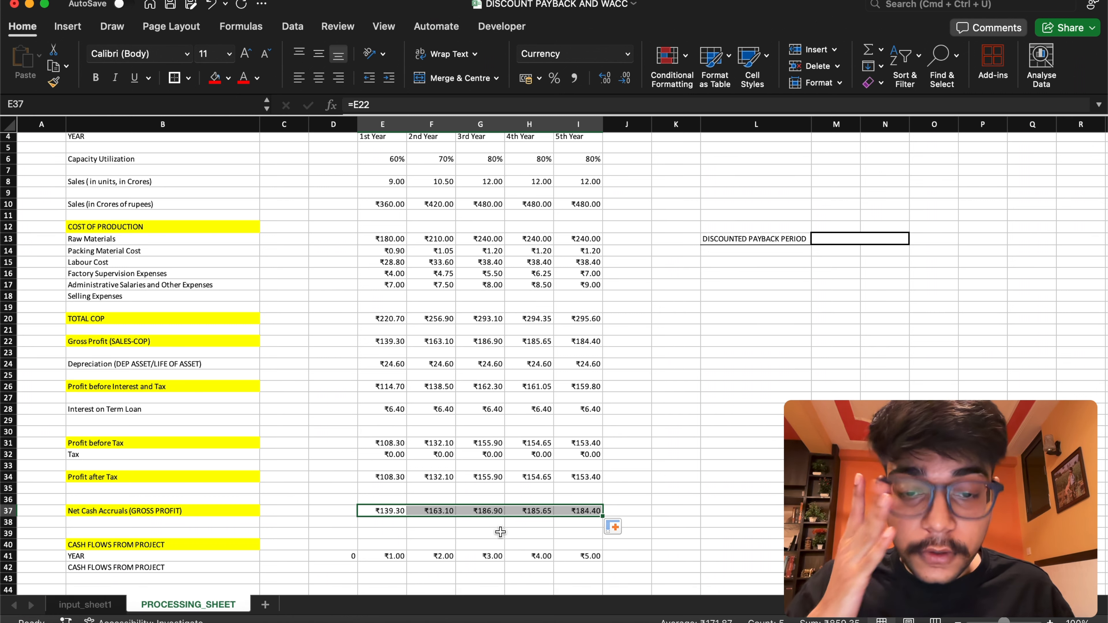
{"action": "left_click_drag", "start_coordinate": [384, 556], "coordinate": [588, 556]}
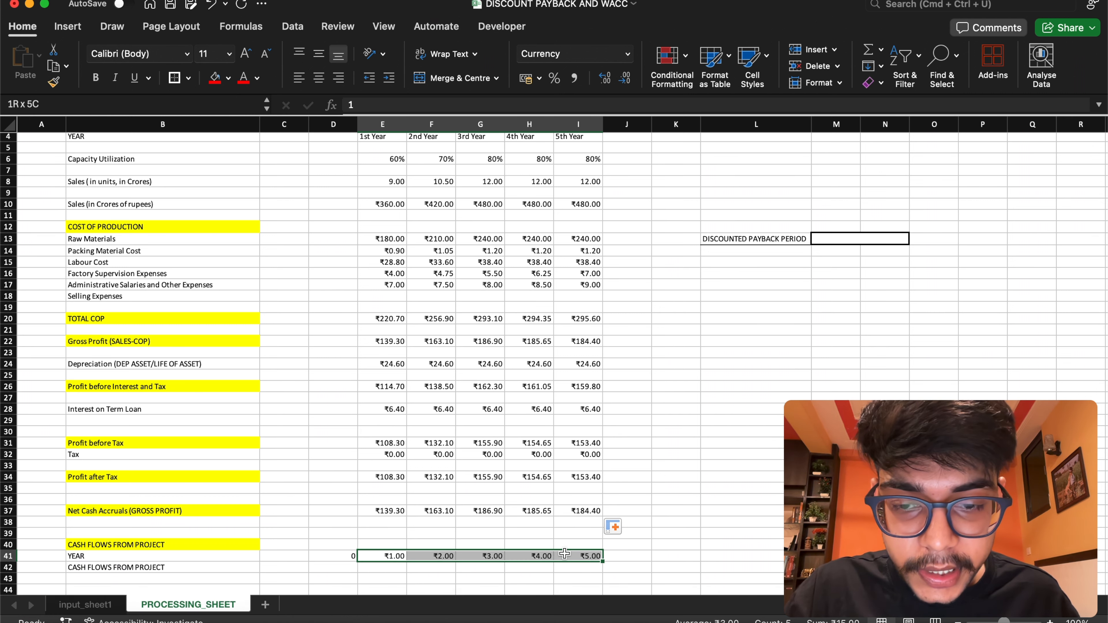
{"action": "left_click", "coordinate": [630, 56]}
{"action": "left_click", "coordinate": [586, 110]}
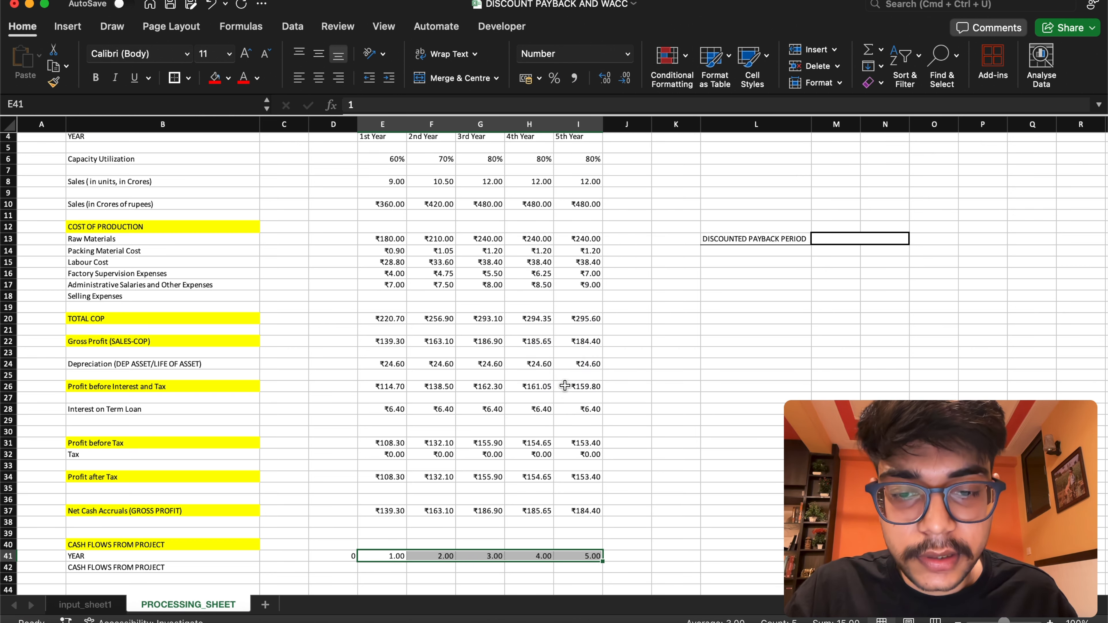
{"action": "left_click", "coordinate": [628, 56]}
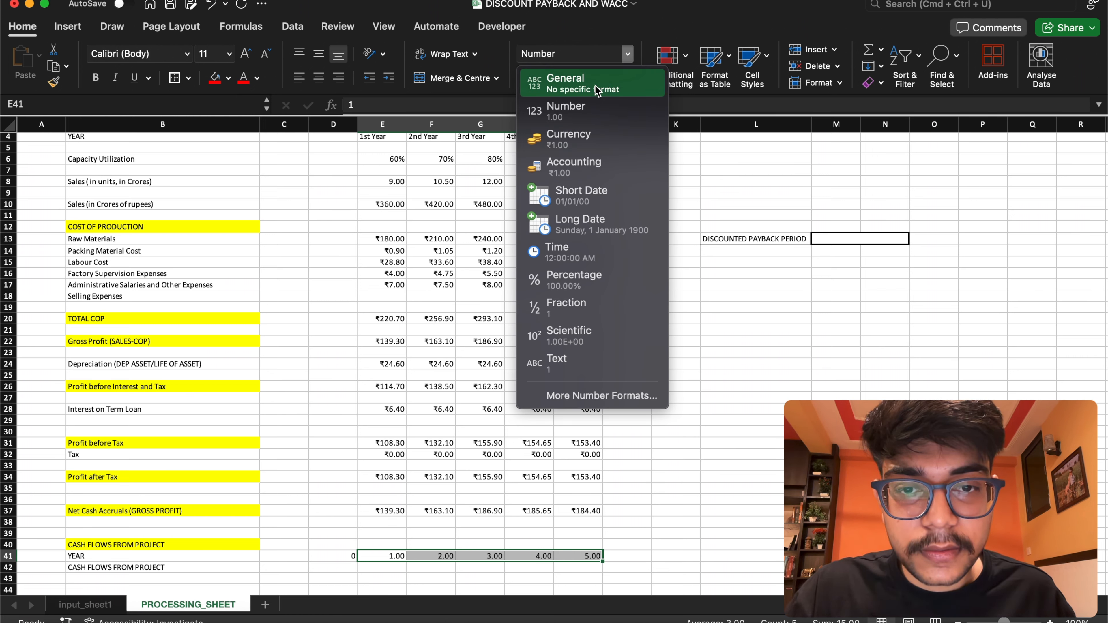
{"action": "left_click", "coordinate": [566, 359]}
{"action": "left_click", "coordinate": [687, 487]}
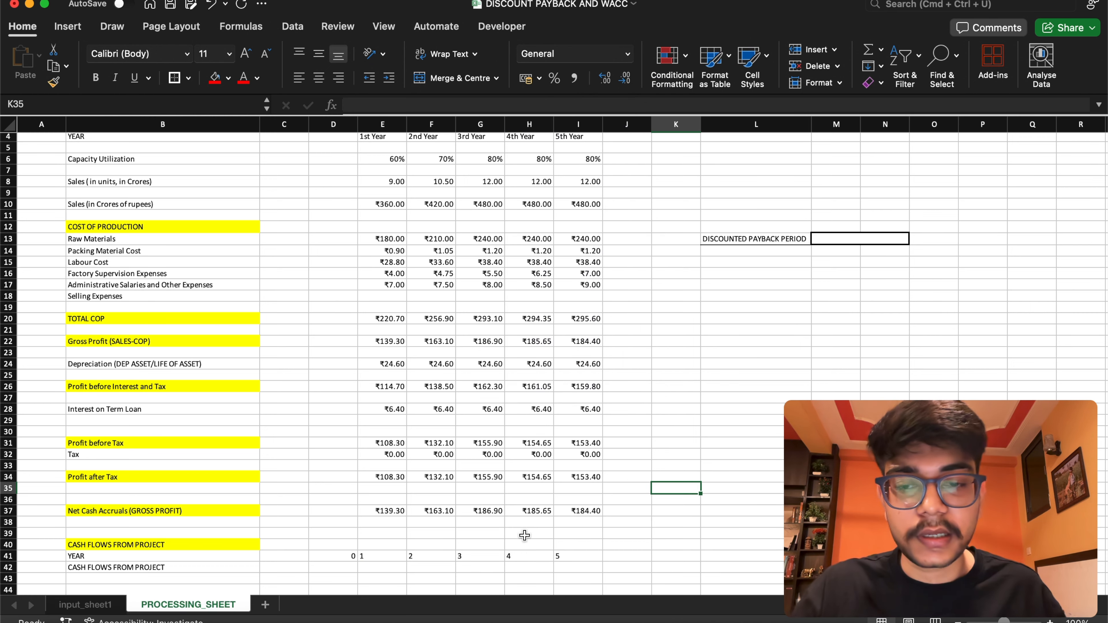
{"action": "left_click_drag", "start_coordinate": [334, 556], "coordinate": [580, 557]}
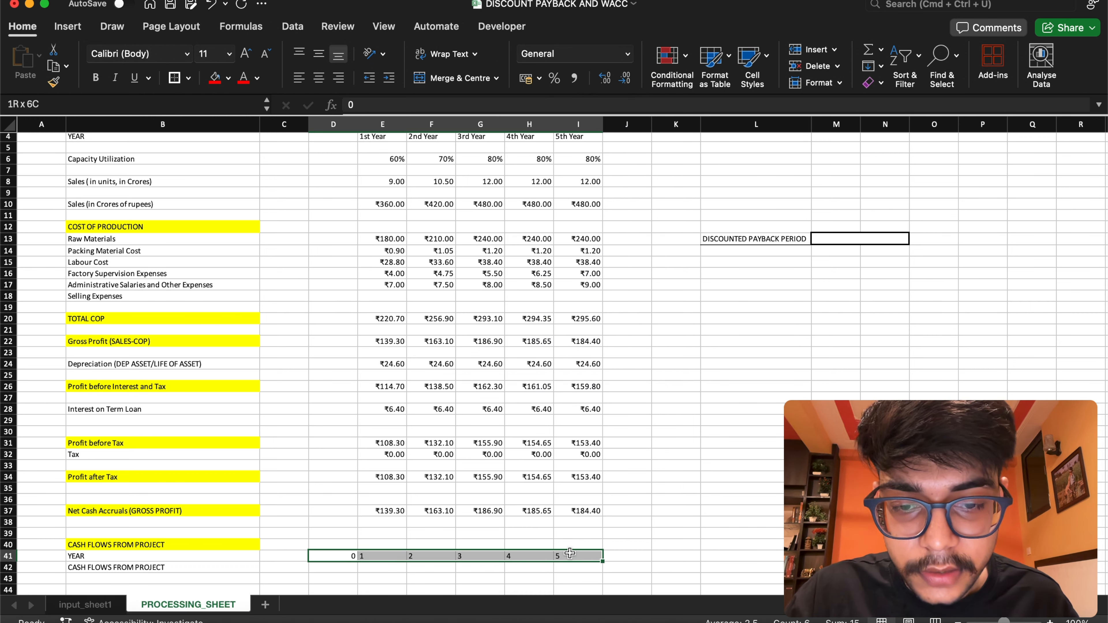
{"action": "left_click", "coordinate": [215, 78]}
Set the year 0 cash flow from project in D42 to =-project_cost
{"action": "left_click", "coordinate": [340, 568]}
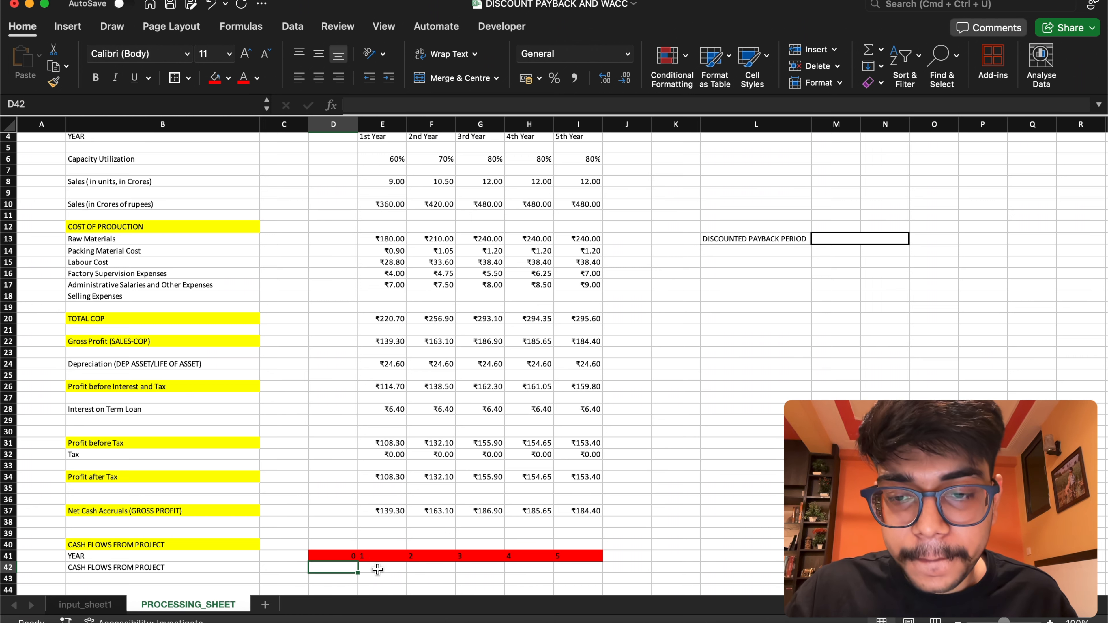
{"action": "left_click", "coordinate": [334, 565]}
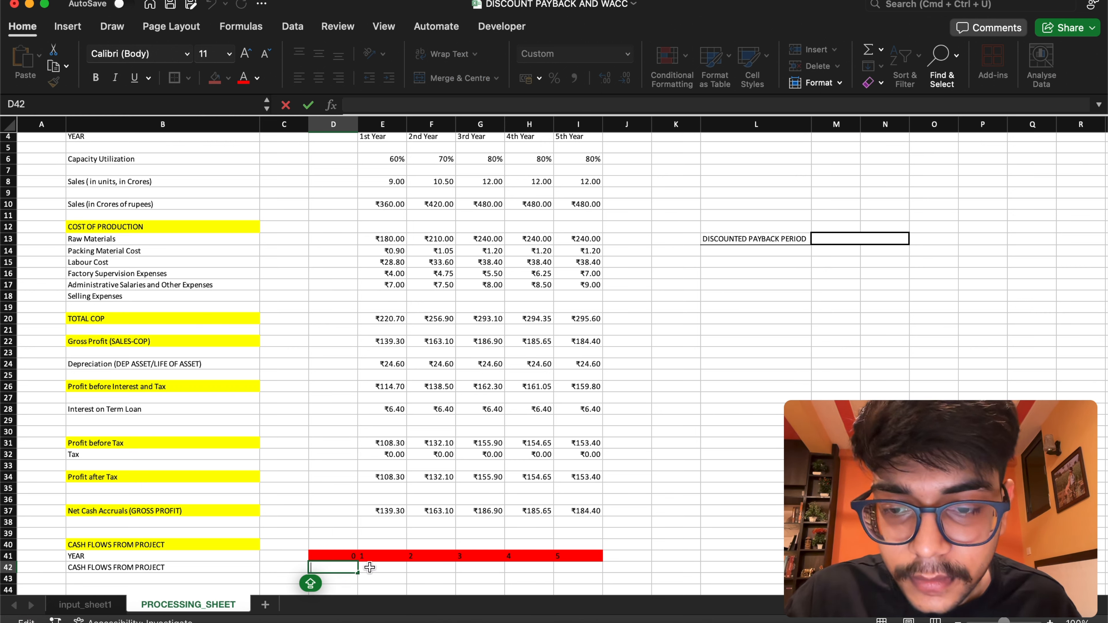
{"action": "left_click", "coordinate": [369, 567]}
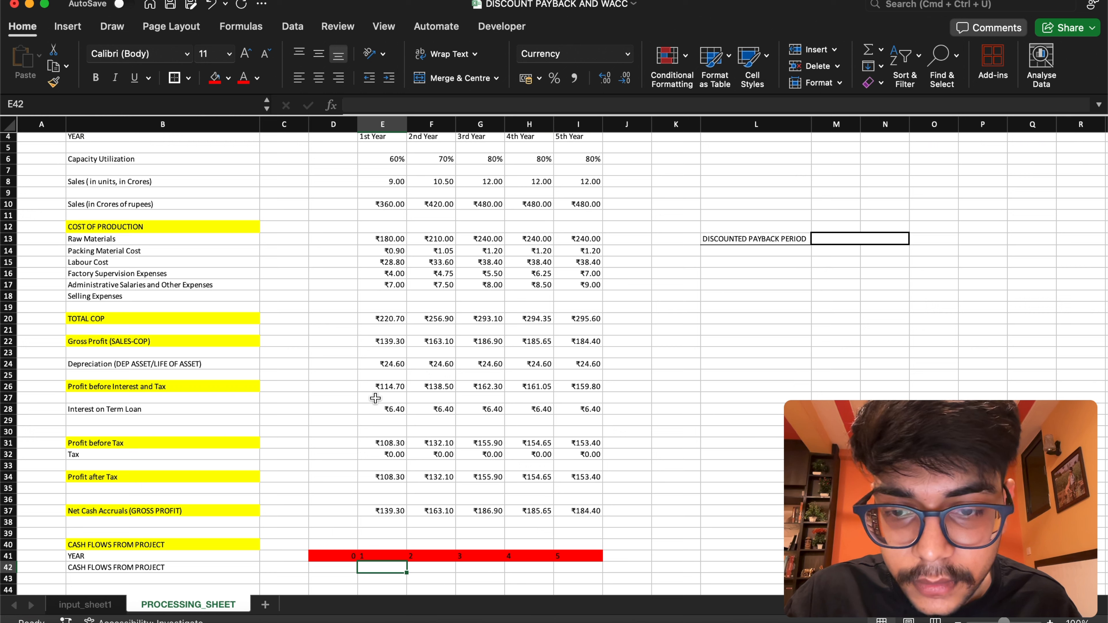
{"action": "double_click", "coordinate": [334, 566]}
{"action": "type", "text": "("}
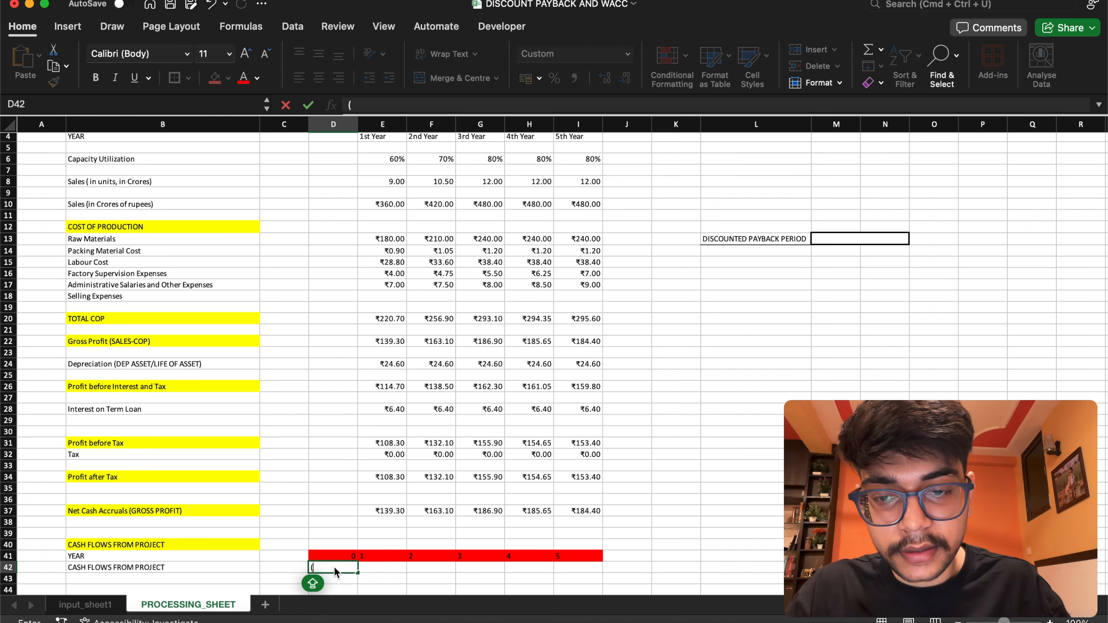
{"action": "type", "text": "="}
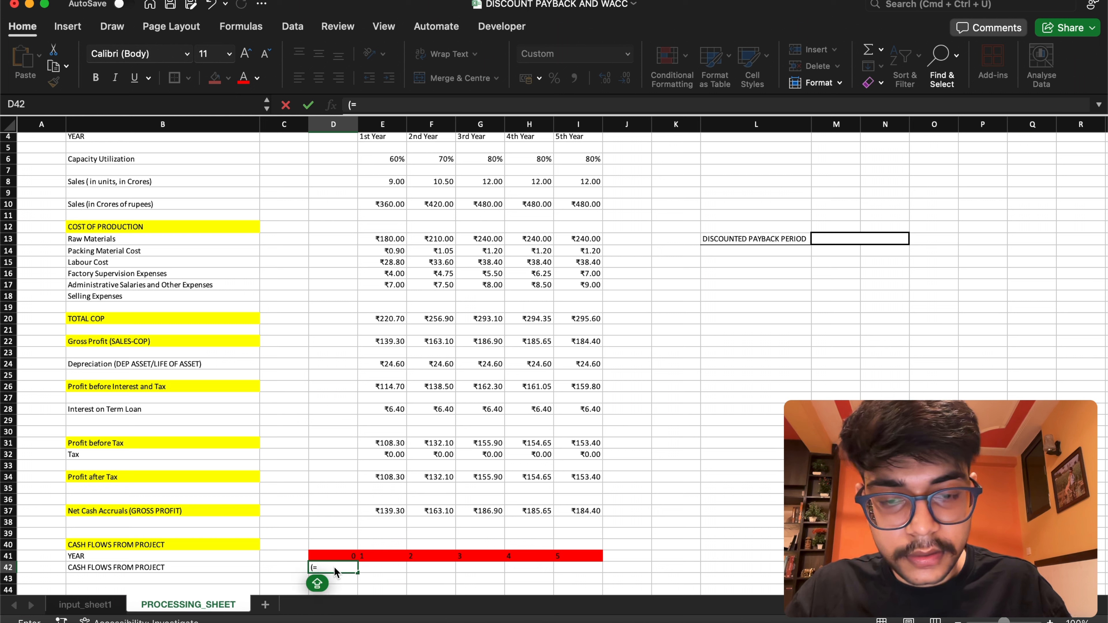
{"action": "type", "text": "="}
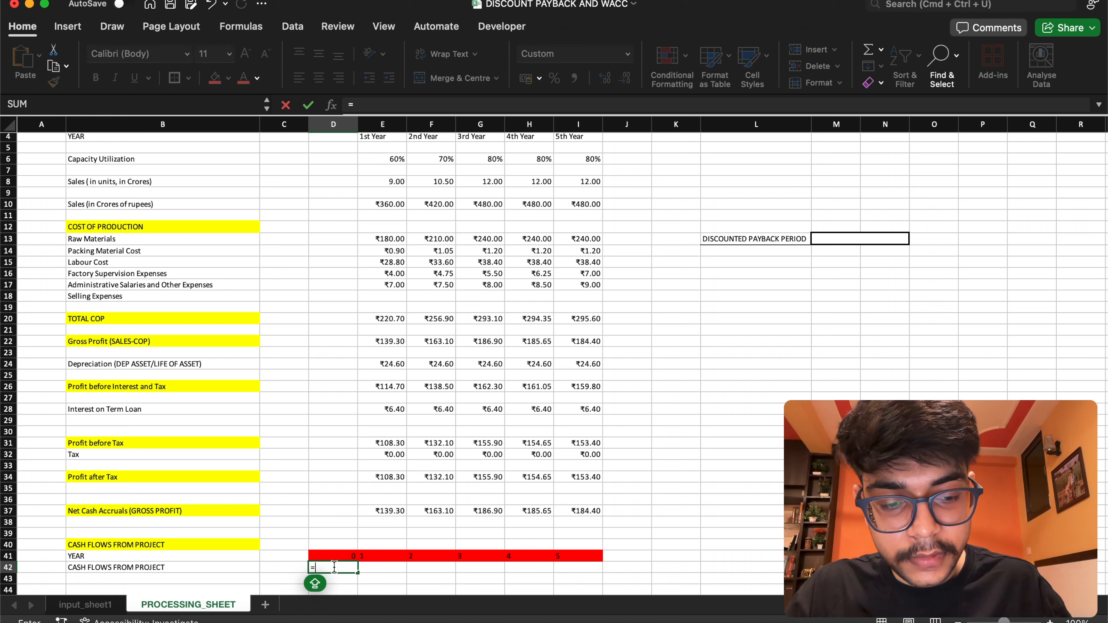
{"action": "type", "text": "-"}
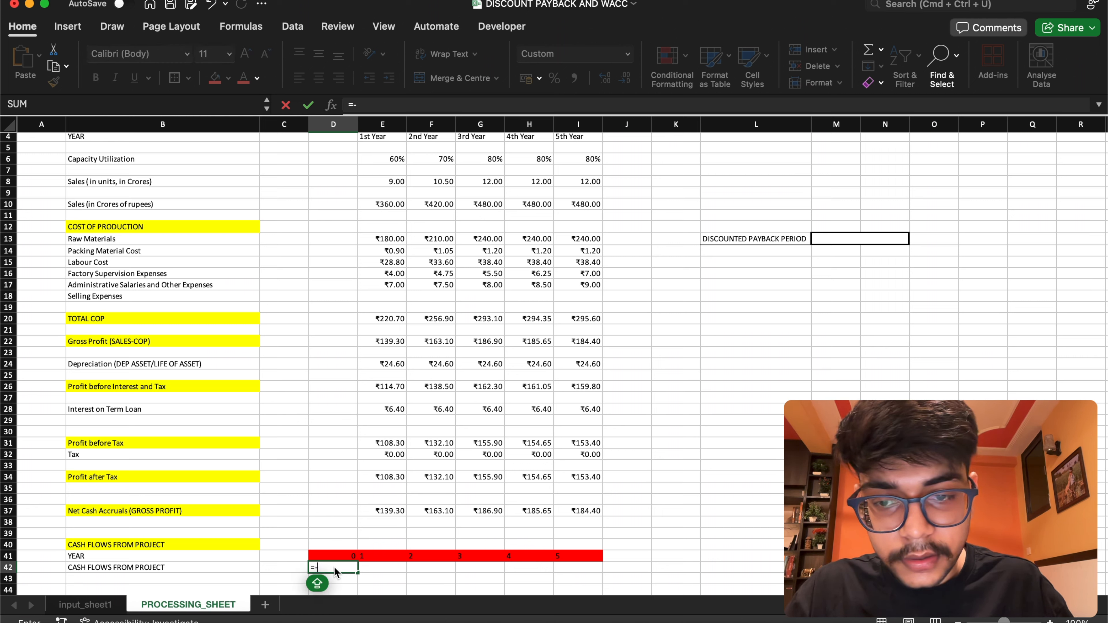
{"action": "type", "text": "P"}
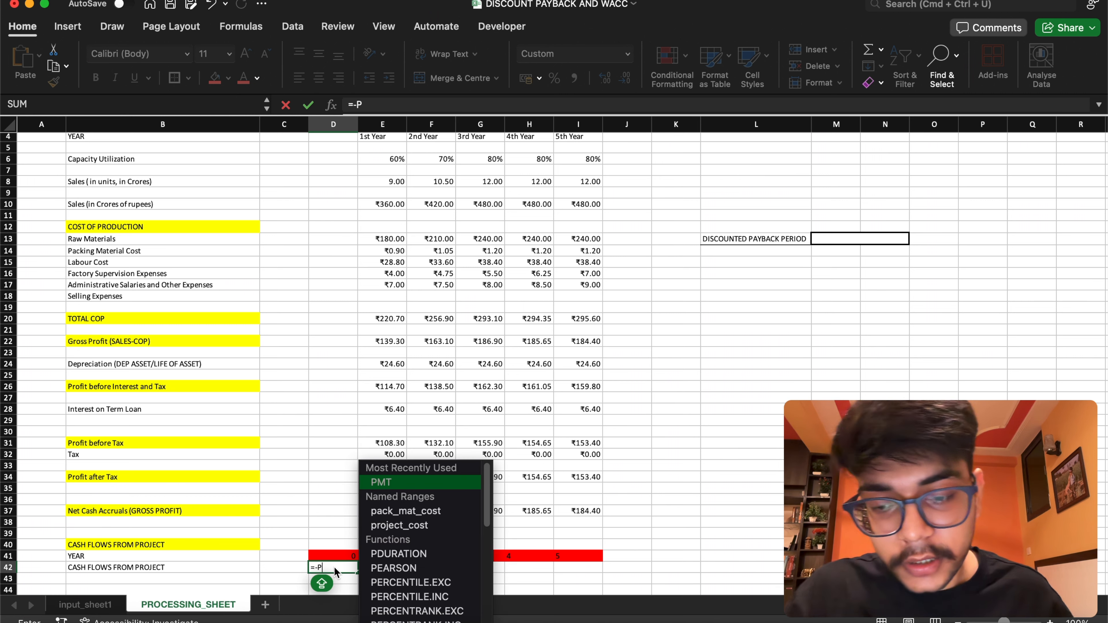
{"action": "type", "text": "RO"}
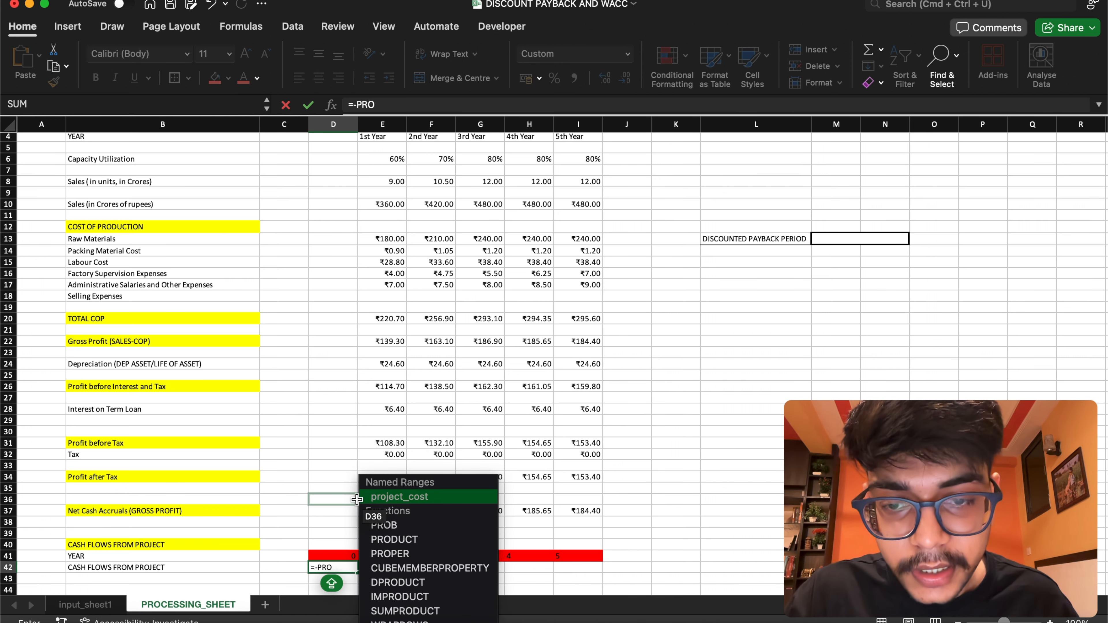
{"action": "double_click", "coordinate": [456, 497]}
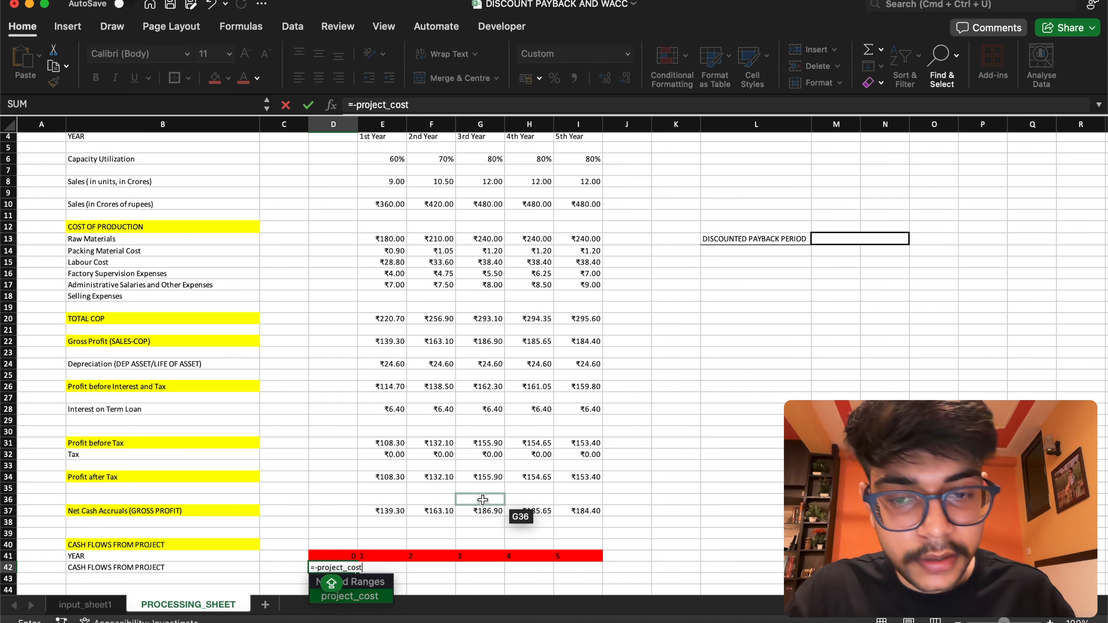
{"action": "key", "text": "Return"}
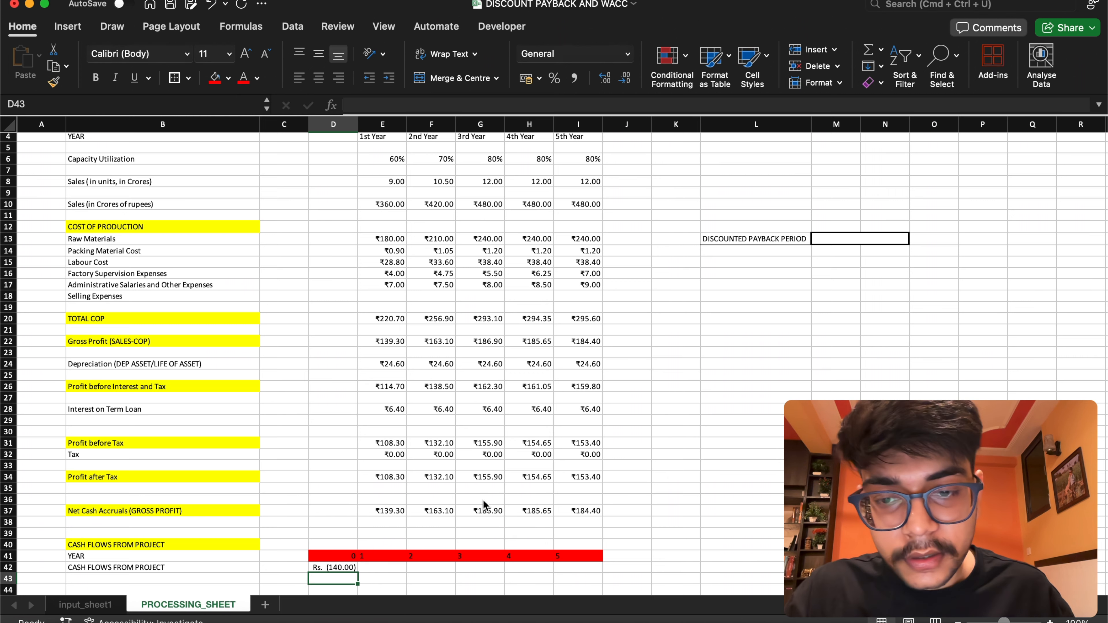
Set the year 1 cash flow from project in E42 to =E37 and fill the formula across to I42
{"action": "double_click", "coordinate": [384, 568]}
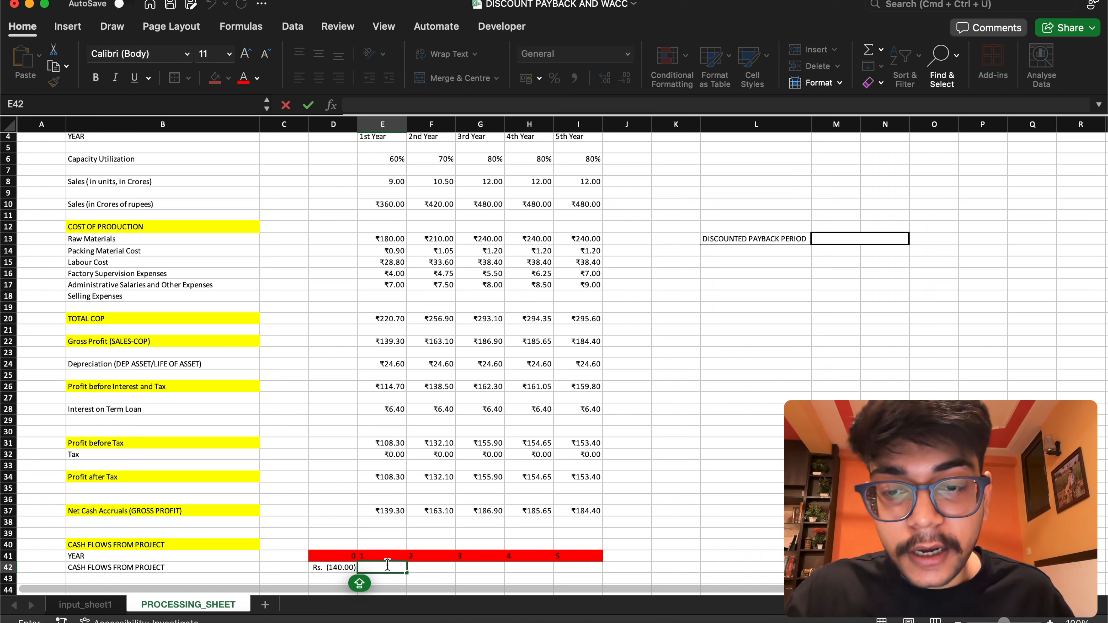
{"action": "type", "text": "="}
{"action": "left_click", "coordinate": [383, 511]}
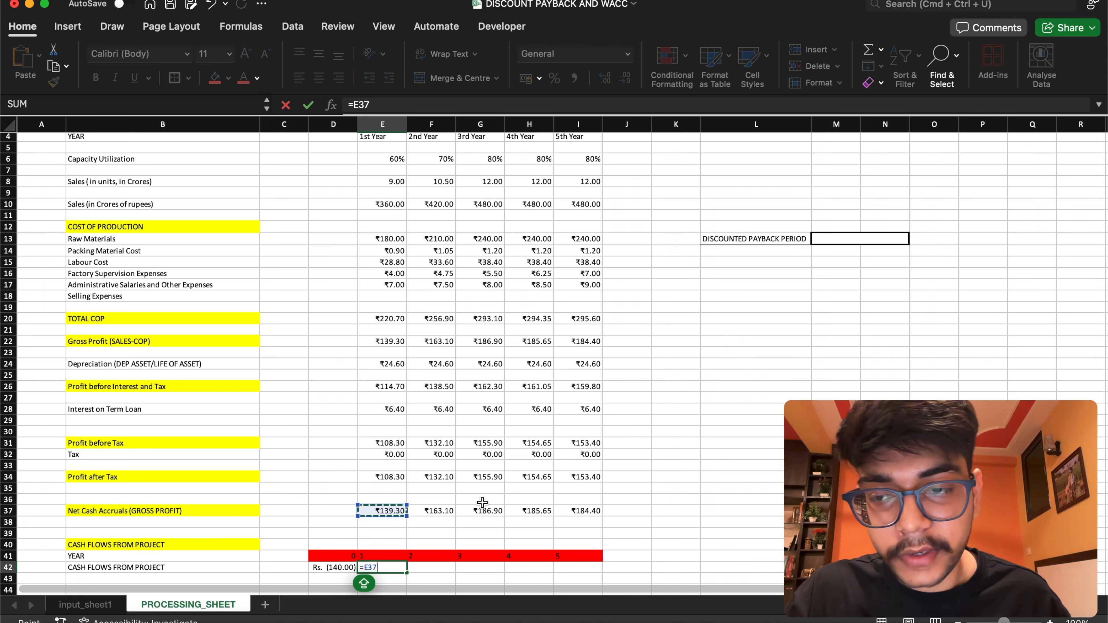
{"action": "key", "text": "Return"}
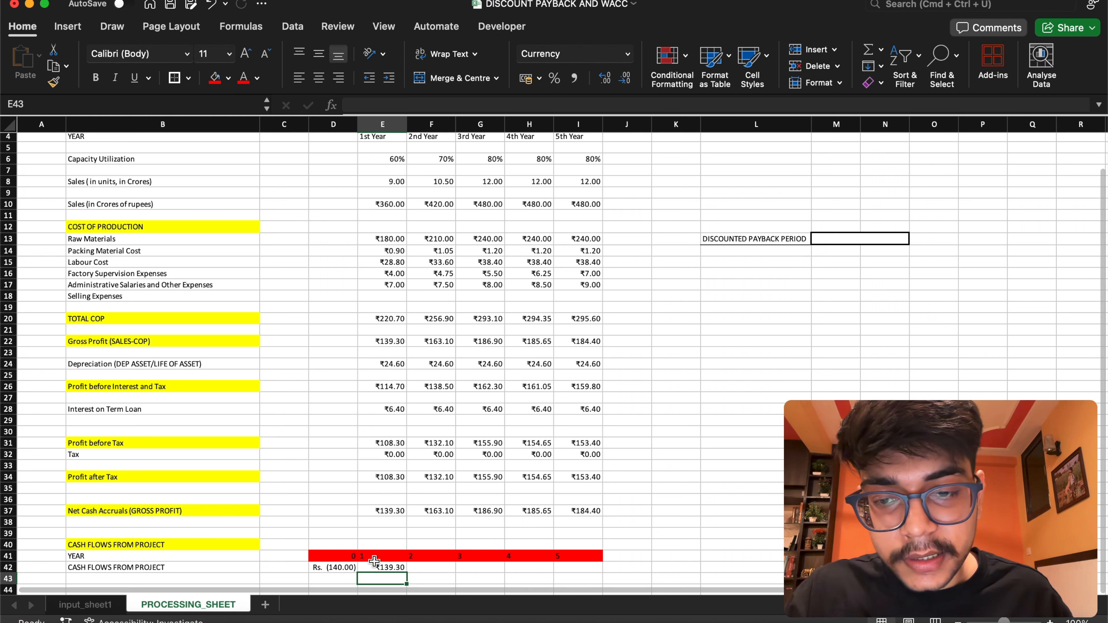
{"action": "left_click", "coordinate": [379, 567]}
{"action": "left_click_drag", "start_coordinate": [406, 572], "coordinate": [596, 568]}
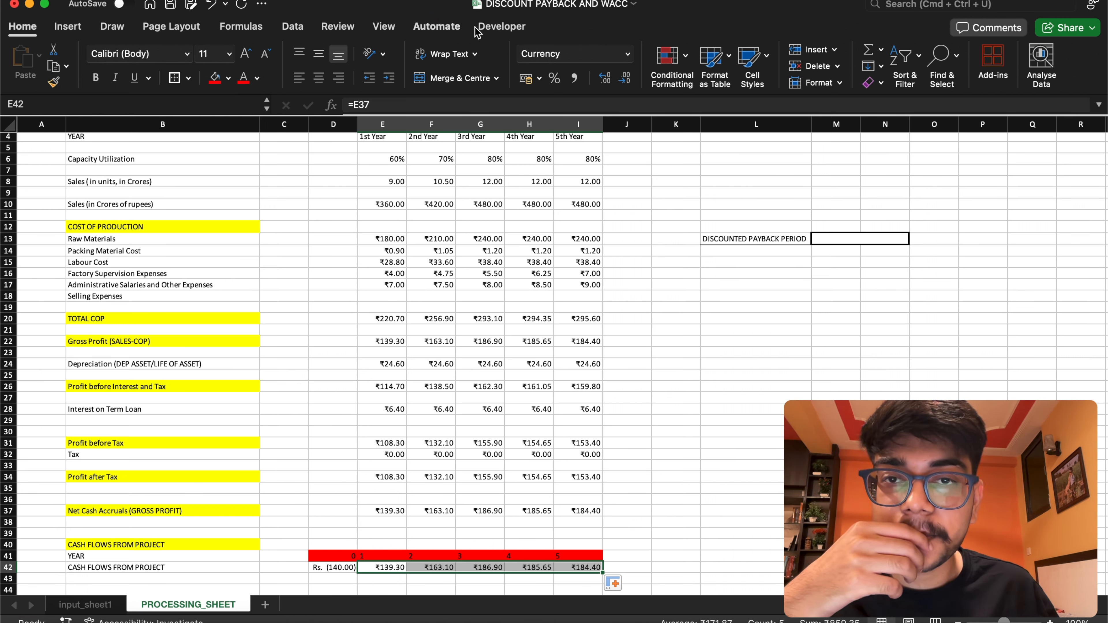
Open the Visual Basic editor for the workbook
{"action": "left_click", "coordinate": [492, 27]}
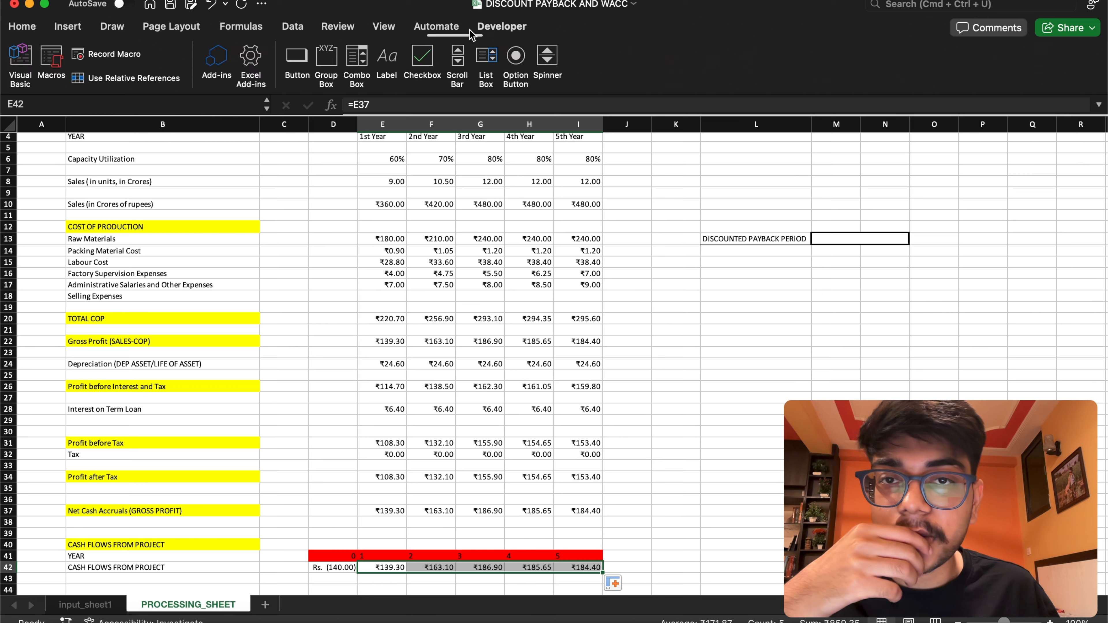
{"action": "left_click", "coordinate": [15, 67]}
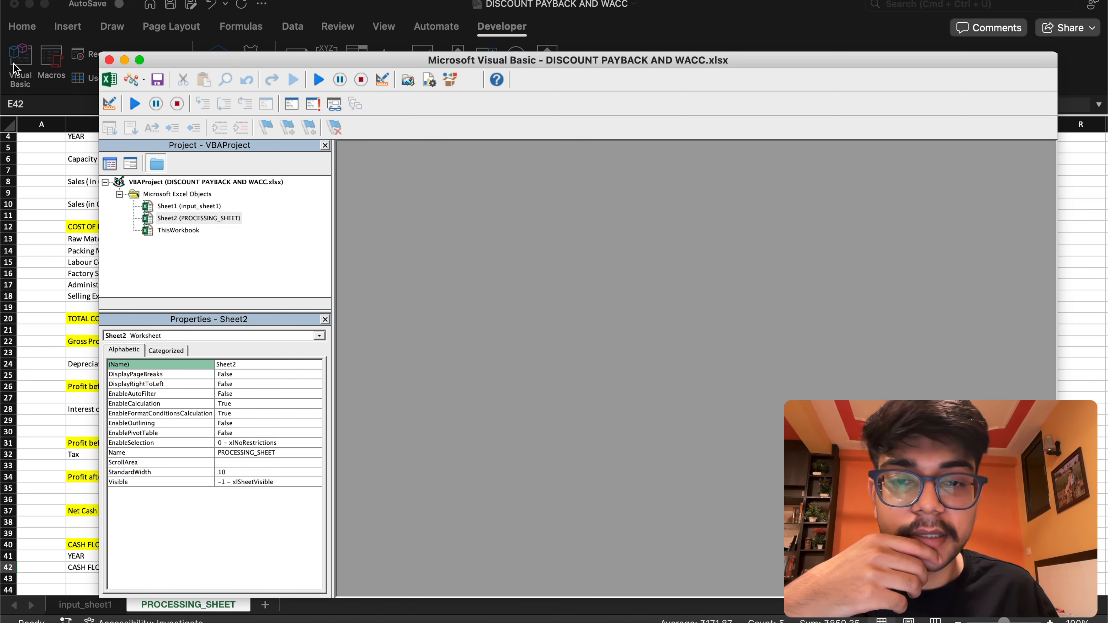
{"action": "left_click", "coordinate": [176, 217]}
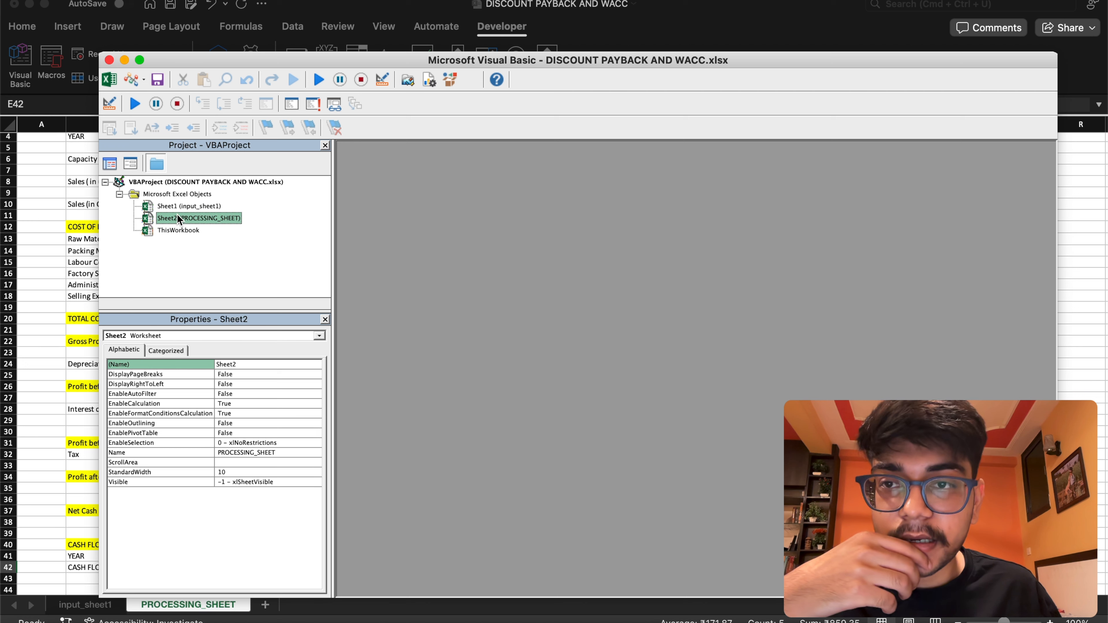
{"action": "left_click", "coordinate": [176, 230]}
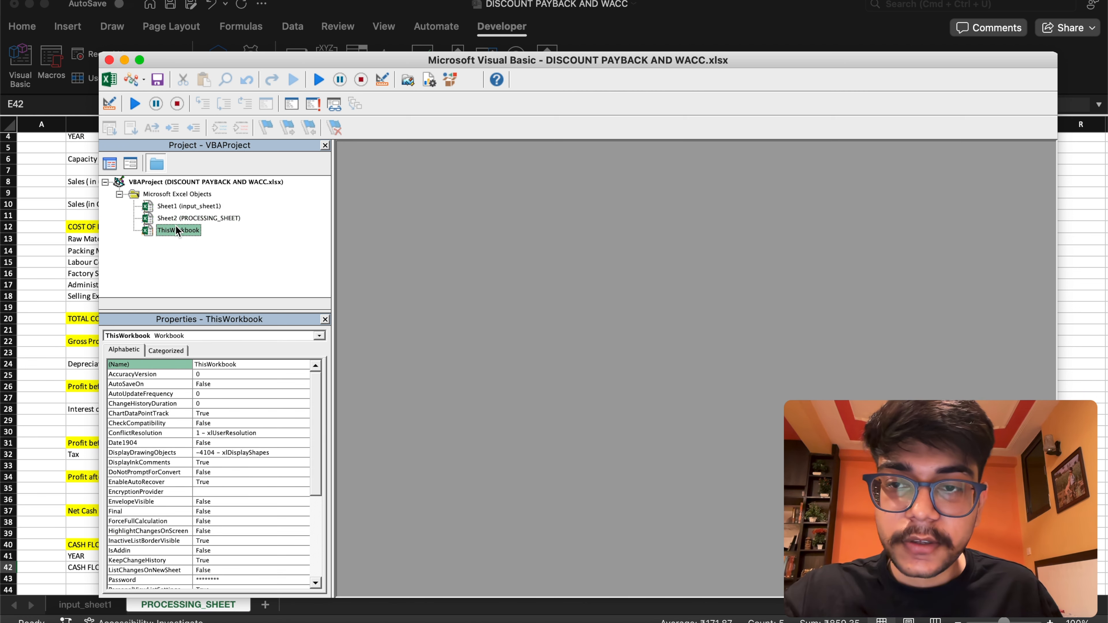
{"action": "left_click", "coordinate": [176, 205]}
{"action": "left_click", "coordinate": [180, 216]}
{"action": "left_click", "coordinate": [179, 226]}
{"action": "left_click", "coordinate": [181, 214]}
{"action": "left_click", "coordinate": [182, 206]}
{"action": "left_click", "coordinate": [182, 218]}
{"action": "left_click", "coordinate": [179, 230]}
{"action": "left_click", "coordinate": [183, 221]}
{"action": "left_click", "coordinate": [192, 207]}
{"action": "left_click", "coordinate": [190, 219]}
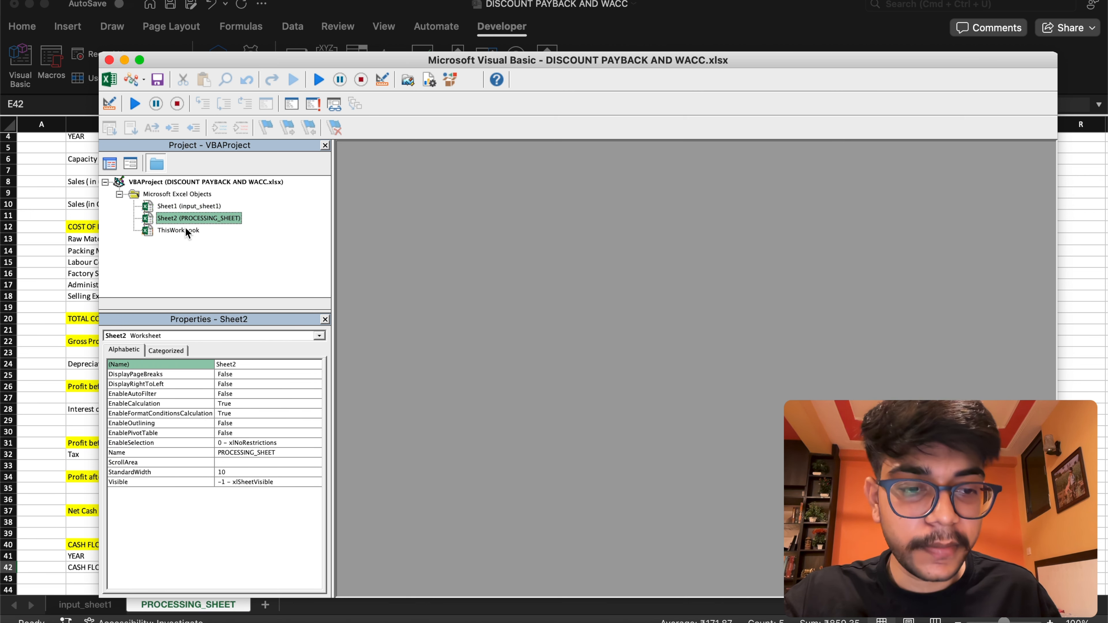
{"action": "left_click", "coordinate": [185, 229]}
{"action": "left_click", "coordinate": [188, 218]}
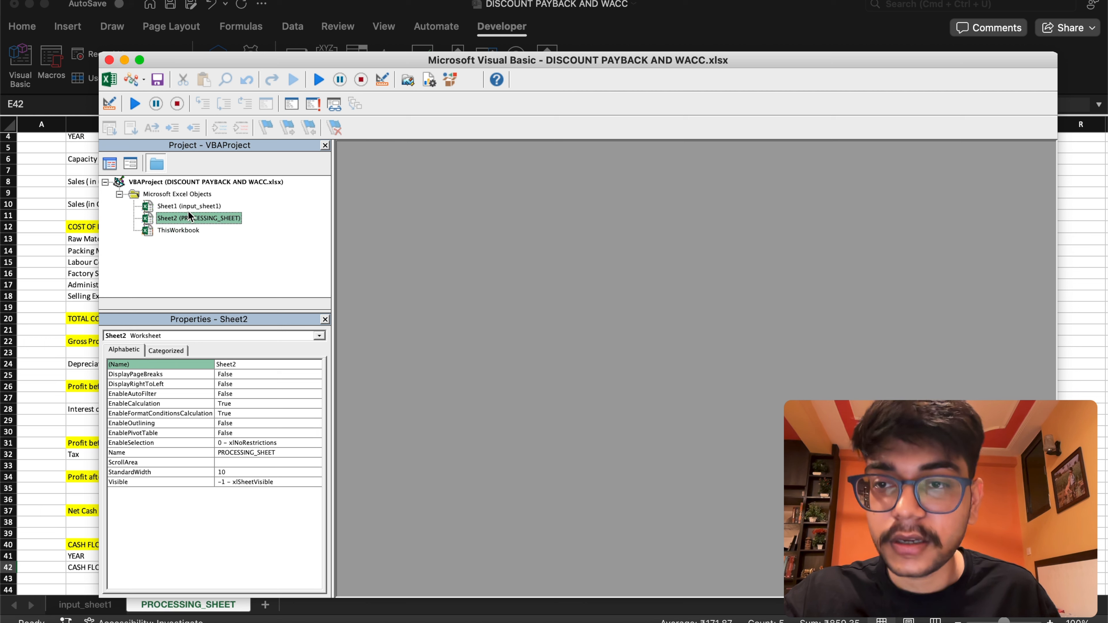
{"action": "left_click", "coordinate": [188, 206]}
{"action": "left_click", "coordinate": [182, 219]}
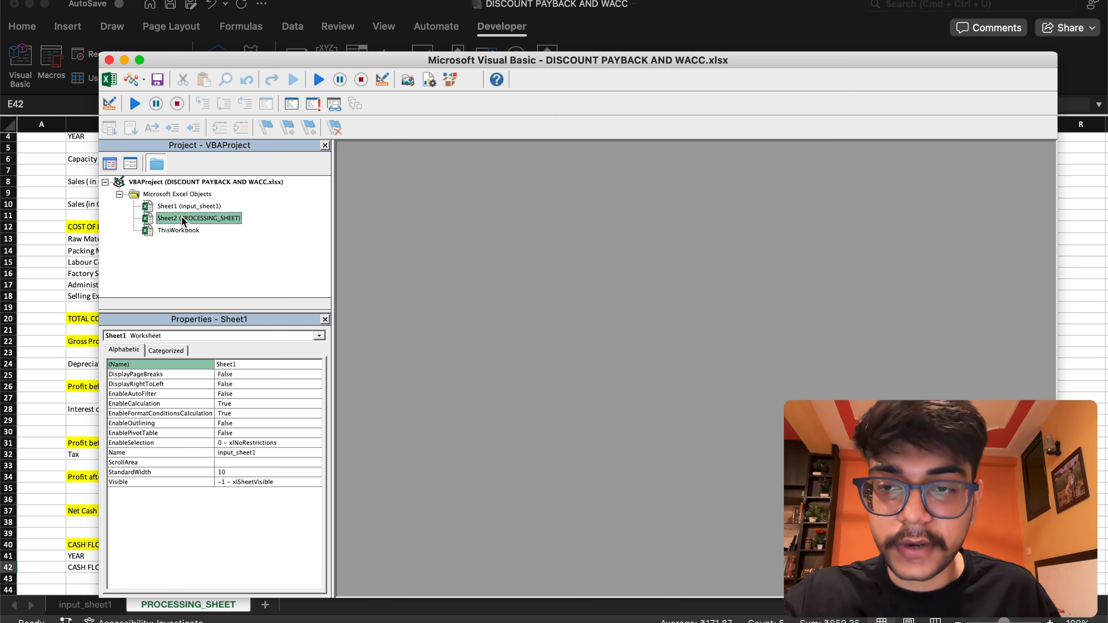
{"action": "left_click", "coordinate": [178, 230]}
Insert a new standard module into the workbook's VBA project
{"action": "left_click", "coordinate": [189, 219]}
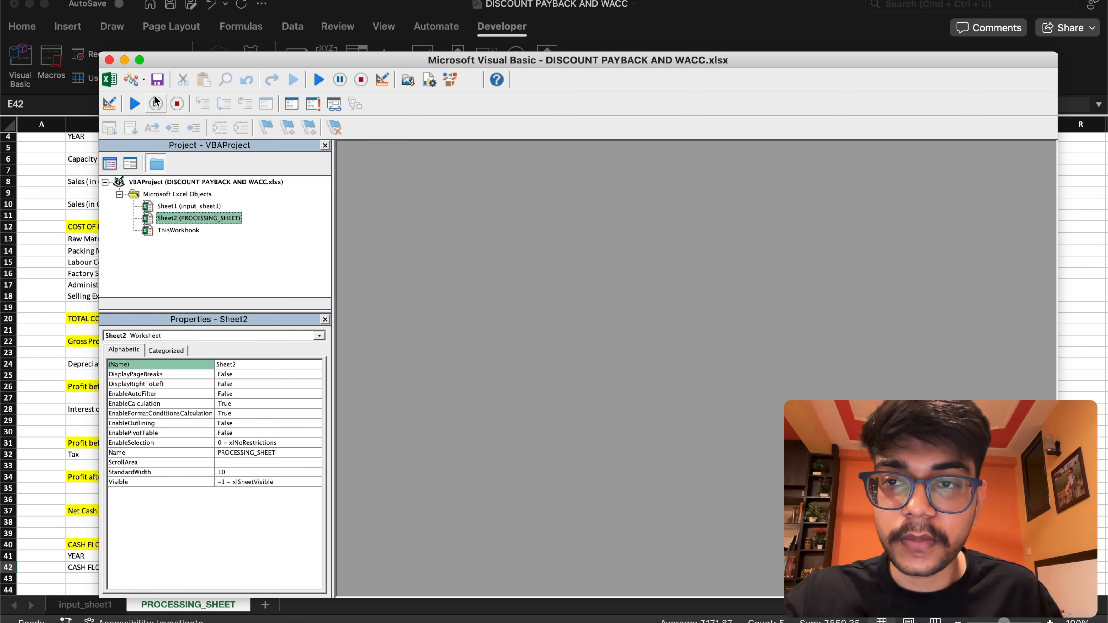
{"action": "left_click", "coordinate": [145, 81]}
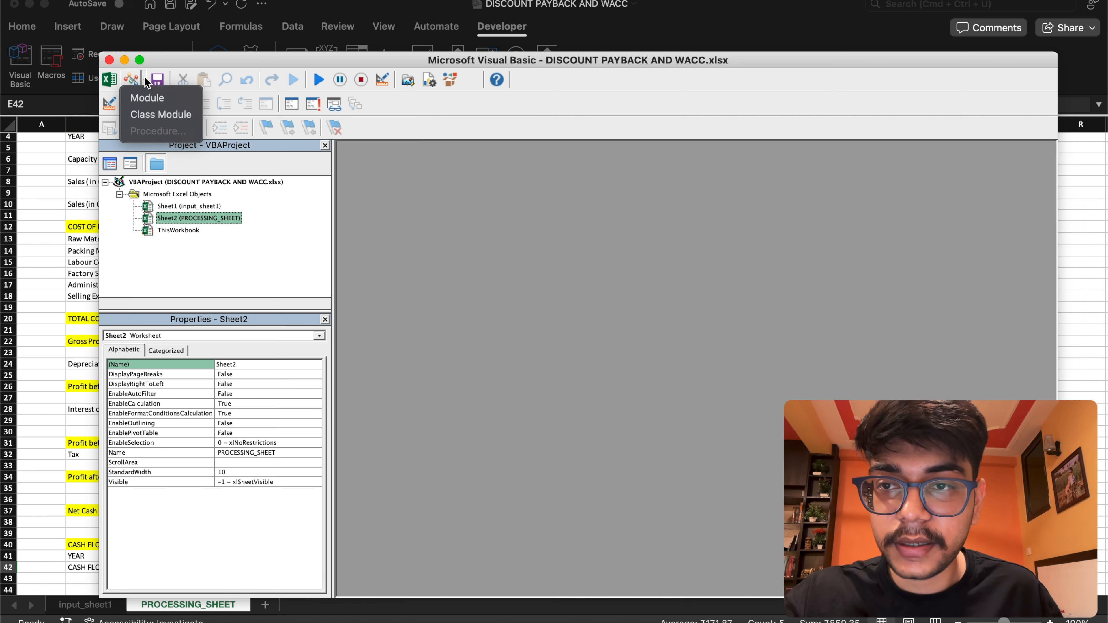
{"action": "left_click", "coordinate": [144, 99]}
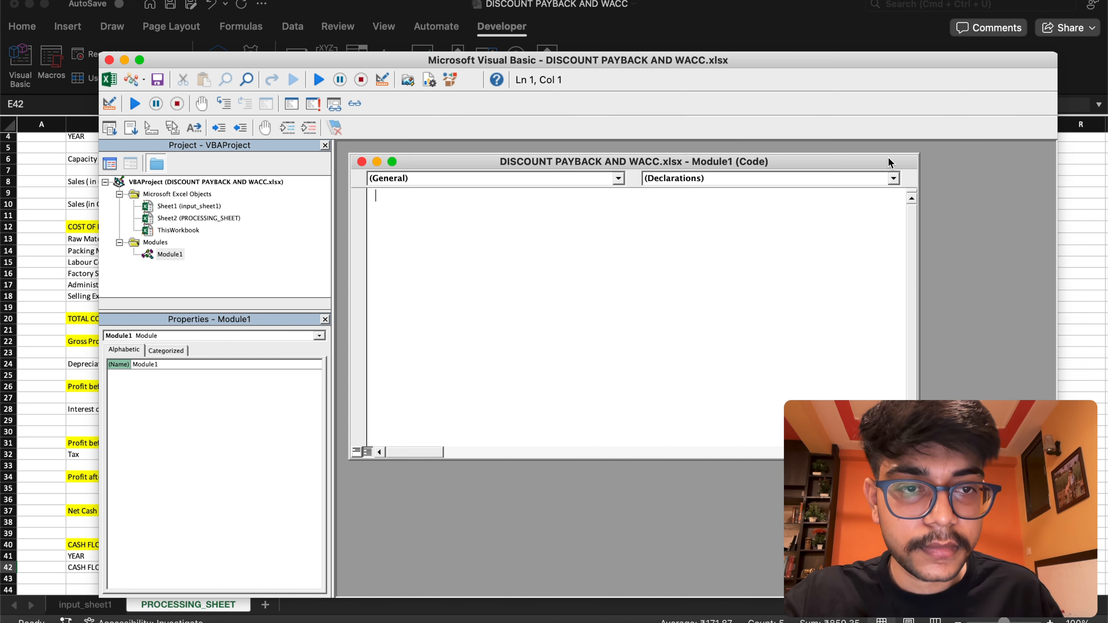
Enlarge the Module1 code window and paste in the discounted_pay_back_prd function code
{"action": "left_click_drag", "start_coordinate": [919, 153], "coordinate": [979, 153]}
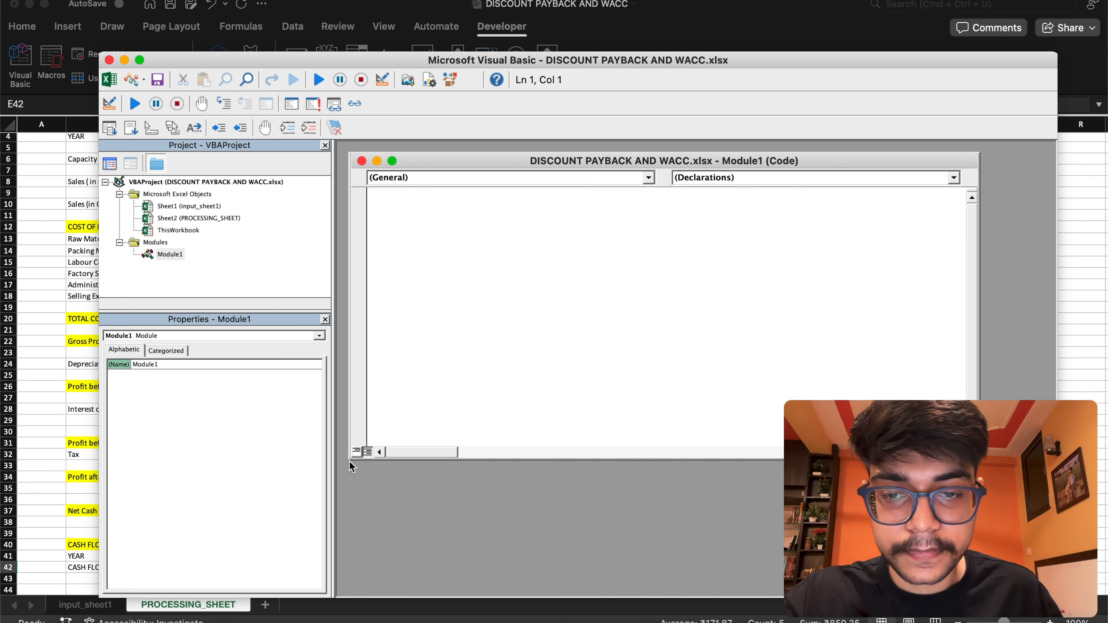
{"action": "left_click_drag", "start_coordinate": [350, 459], "coordinate": [338, 573]}
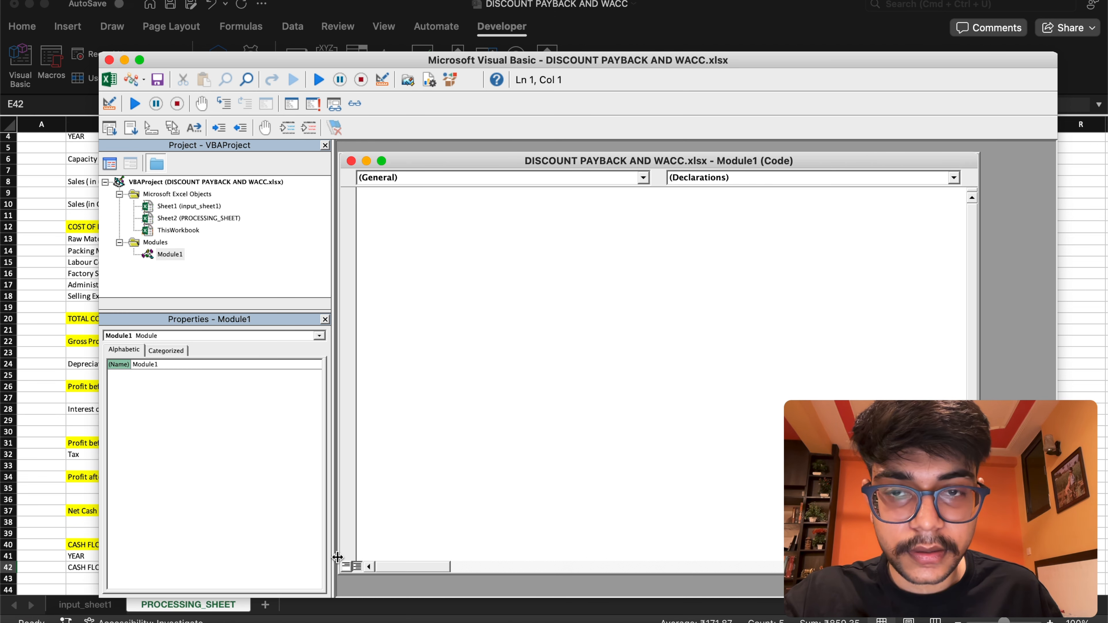
{"action": "right_click", "coordinate": [369, 197]}
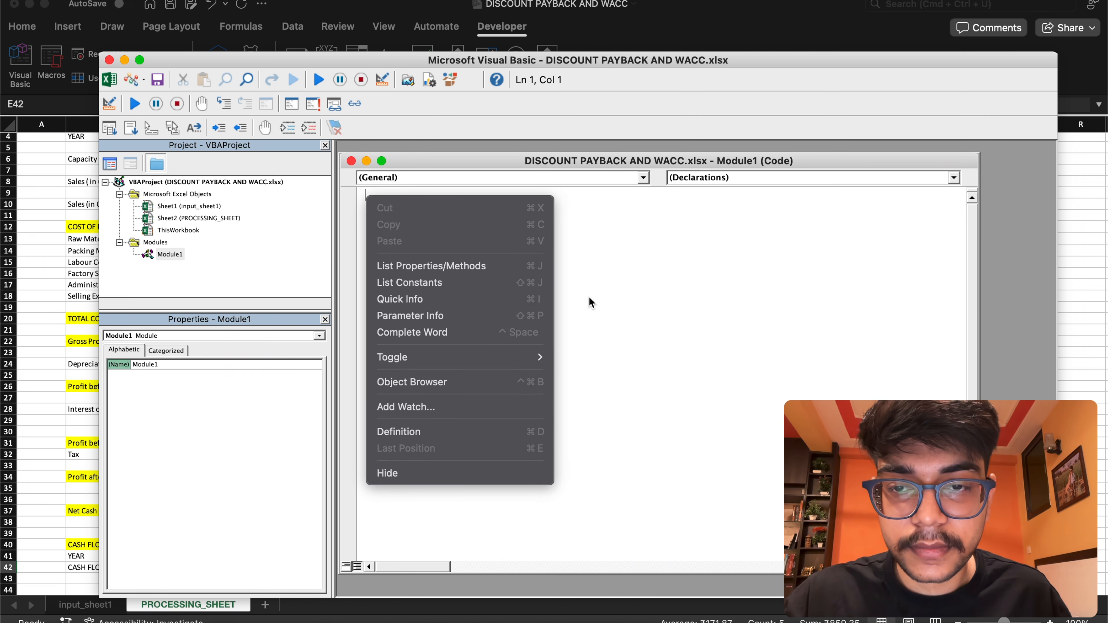
{"action": "left_click", "coordinate": [611, 281]}
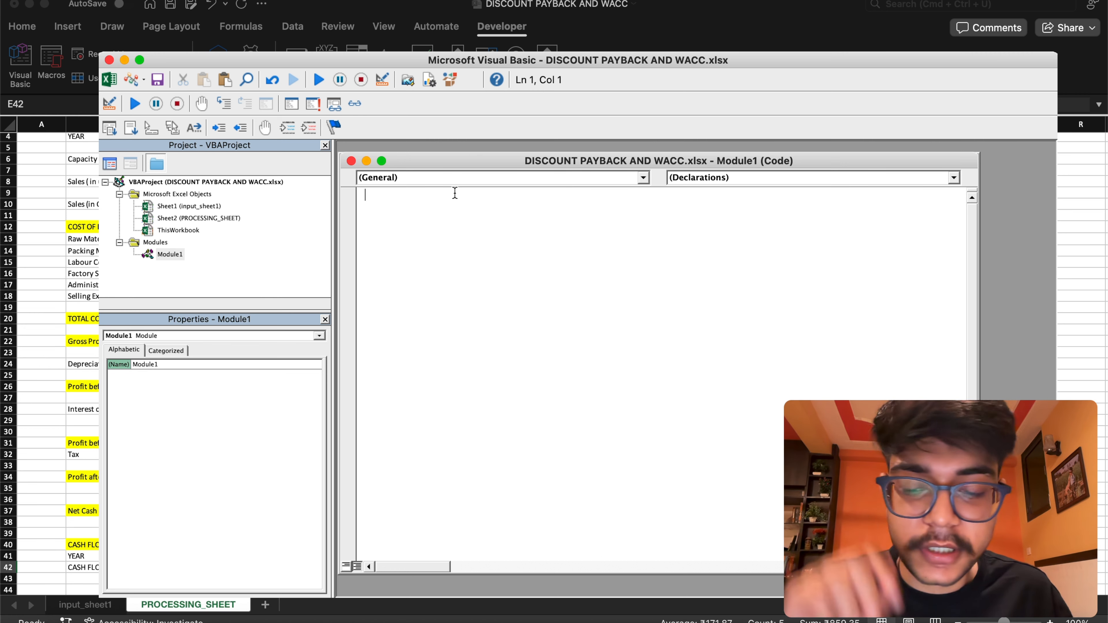
{"action": "type", "text": "Function discounted_pay_back_prd(user_range As Range, wacc As Double) 'mention the dimensions of pay back Dim cashflows(20) As Double Dim years As Integer cashflows in selected range n = user_range.Columns.Count 'value of different cashflows For i = 1 To n cashflows(i) = user_range.Cells(1, i).Value / (1 + wacc) ^ (i - 1) Next i Sum = 0 For i = 1 To n Sum = Sum + cashflows(i) If Sum >= 0 Then years = i GoTo 10 End If Next i 10 discounted_pay_back_prd = years - 2 + (cashflows(years) - Sum) / cashflows(years)"}
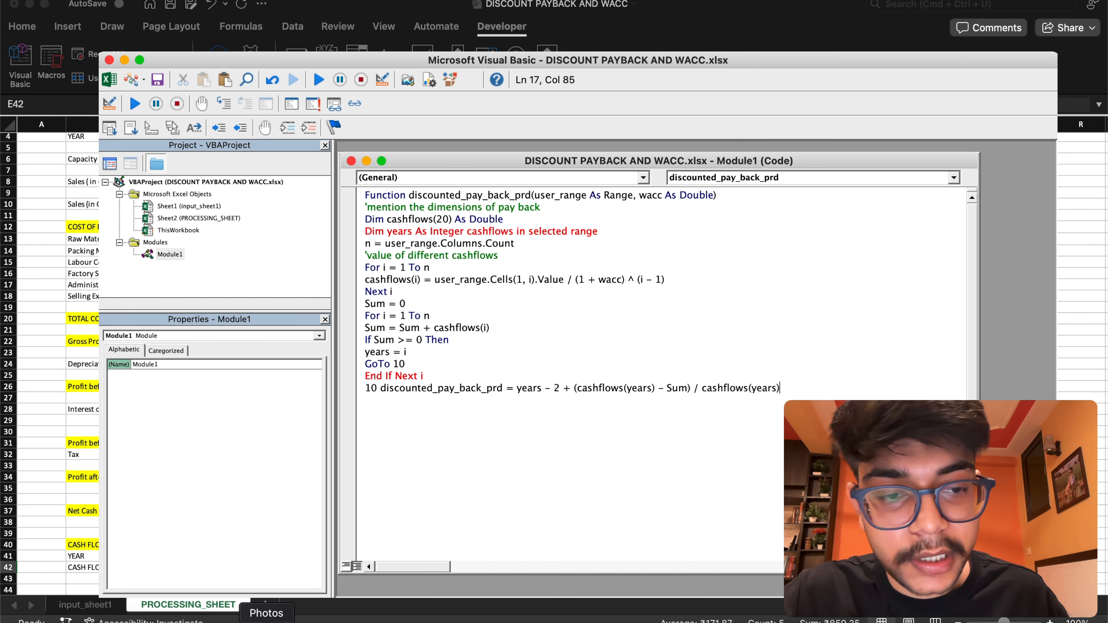
Open the reference image of the pay_back_prd code in Photos and compare it with the pasted function, including the Columns.Count line
{"action": "left_click", "coordinate": [266, 620]}
{"action": "left_click_drag", "start_coordinate": [726, 67], "coordinate": [848, 42]}
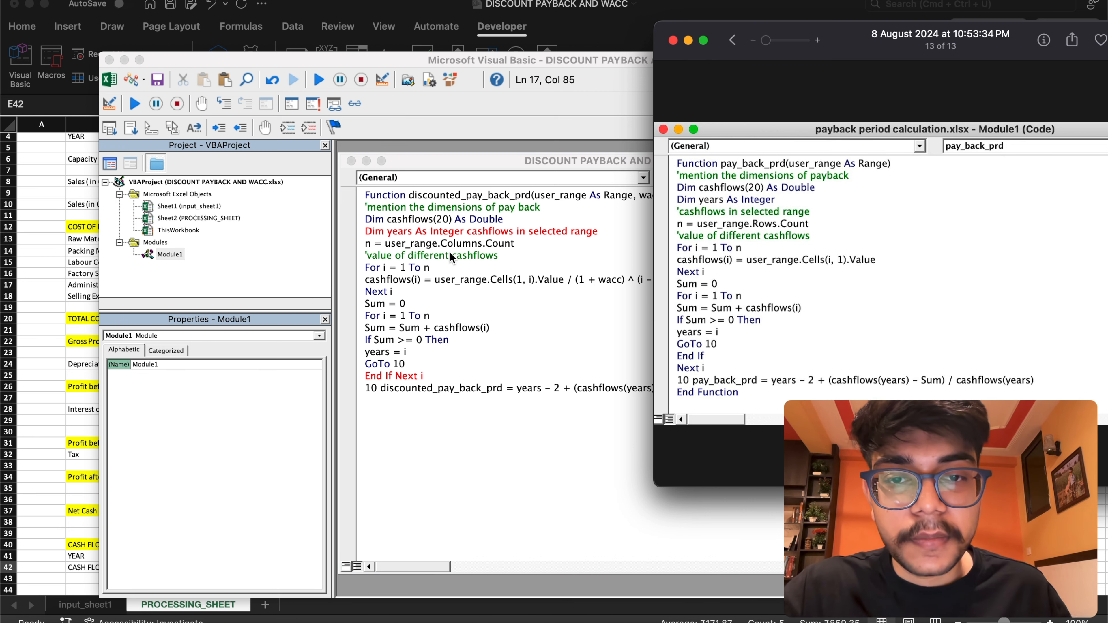
{"action": "left_click", "coordinate": [442, 242]}
{"action": "left_click_drag", "start_coordinate": [441, 243], "coordinate": [482, 243]}
{"action": "left_click", "coordinate": [277, 620]}
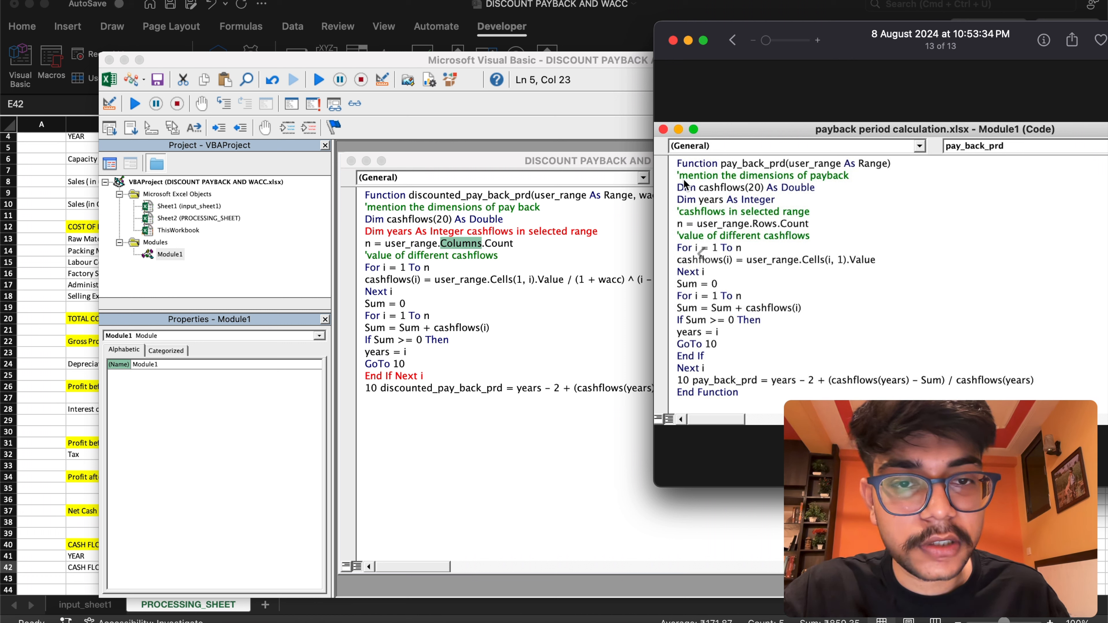
{"action": "left_click_drag", "start_coordinate": [856, 41], "coordinate": [973, 99]}
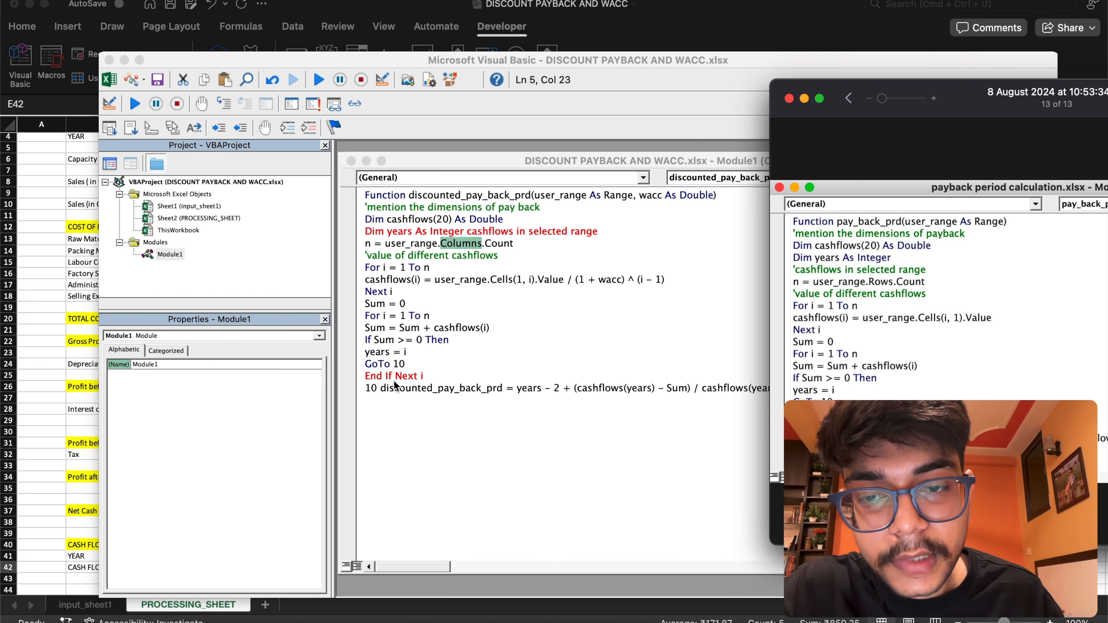
Split the "End If Next i" line into separate End If and Next i lines, checking against the reference code
{"action": "left_click", "coordinate": [423, 375]}
{"action": "left_click", "coordinate": [423, 375]}
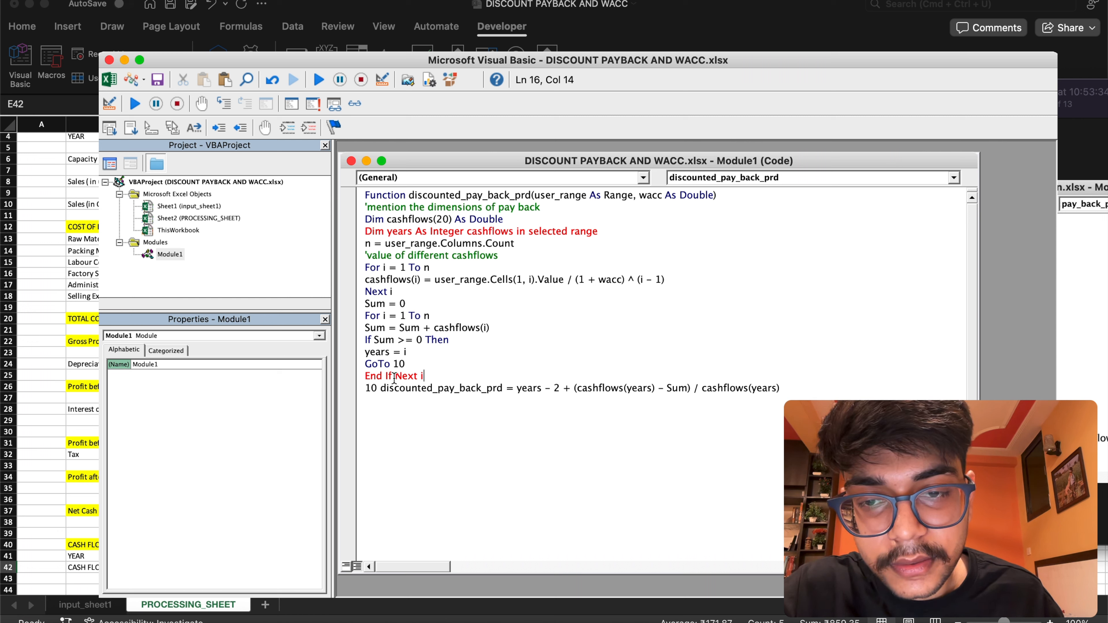
{"action": "left_click", "coordinate": [1066, 255]}
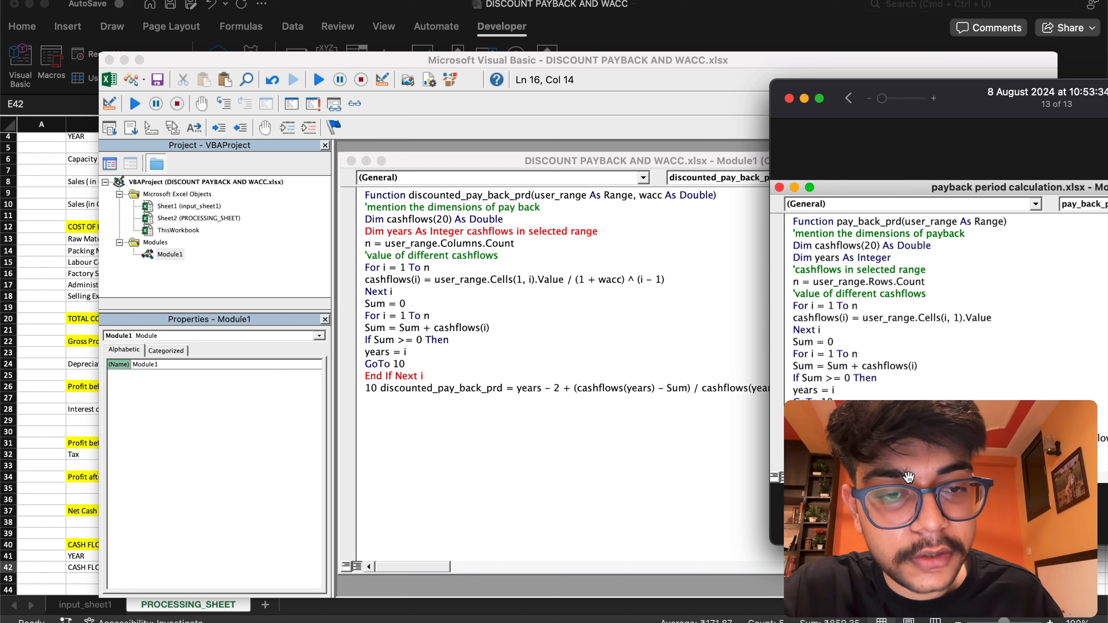
{"action": "left_click_drag", "start_coordinate": [962, 105], "coordinate": [949, 40]}
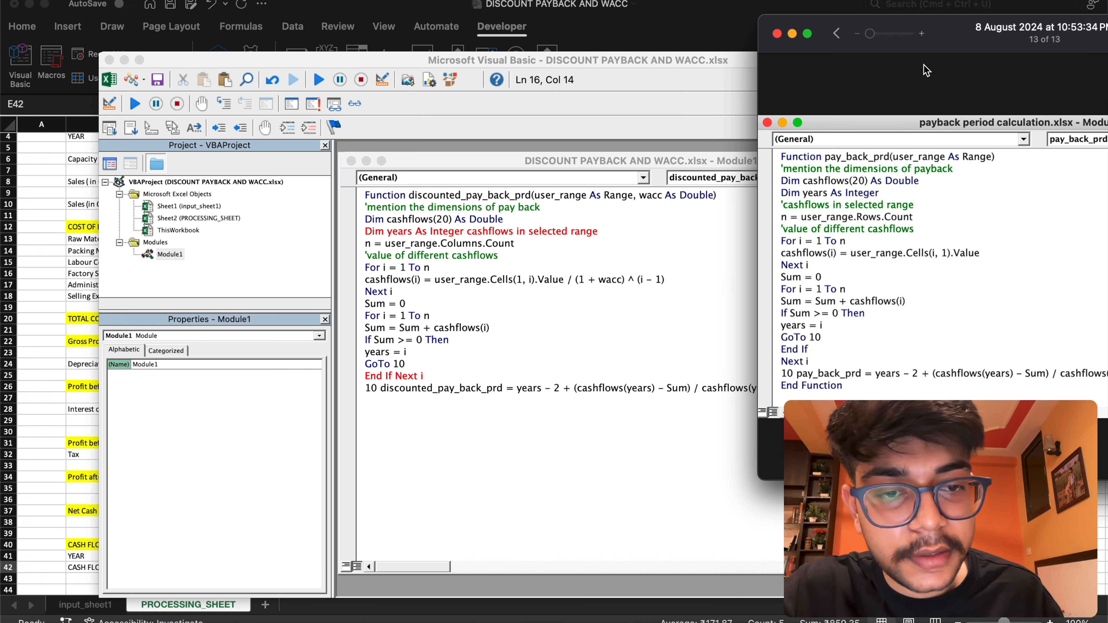
{"action": "left_click", "coordinate": [394, 376]}
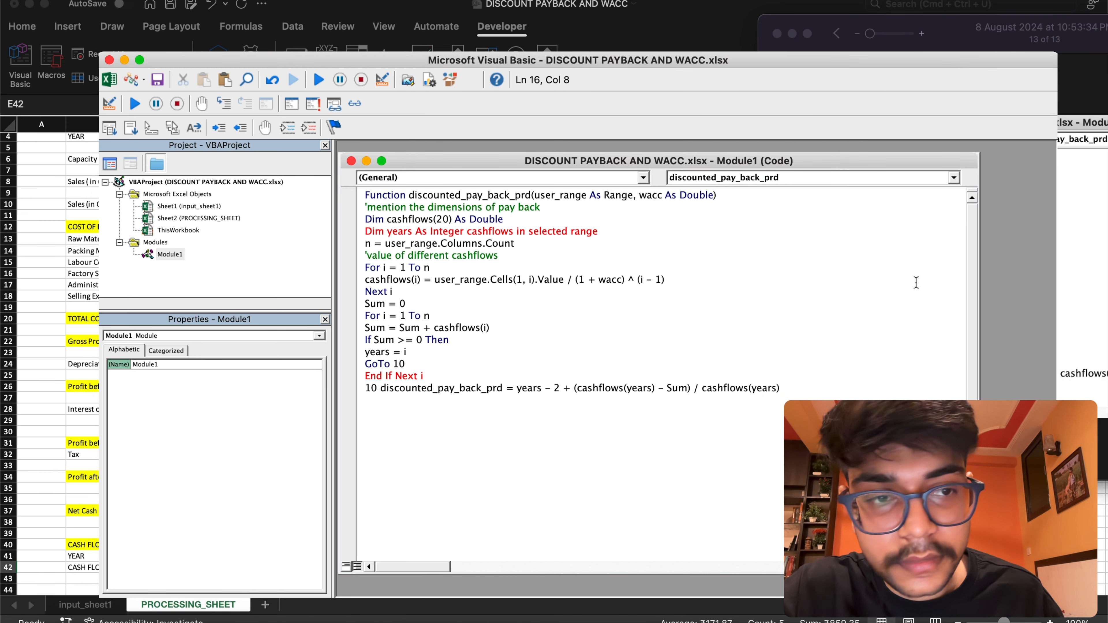
{"action": "left_click", "coordinate": [1095, 230]}
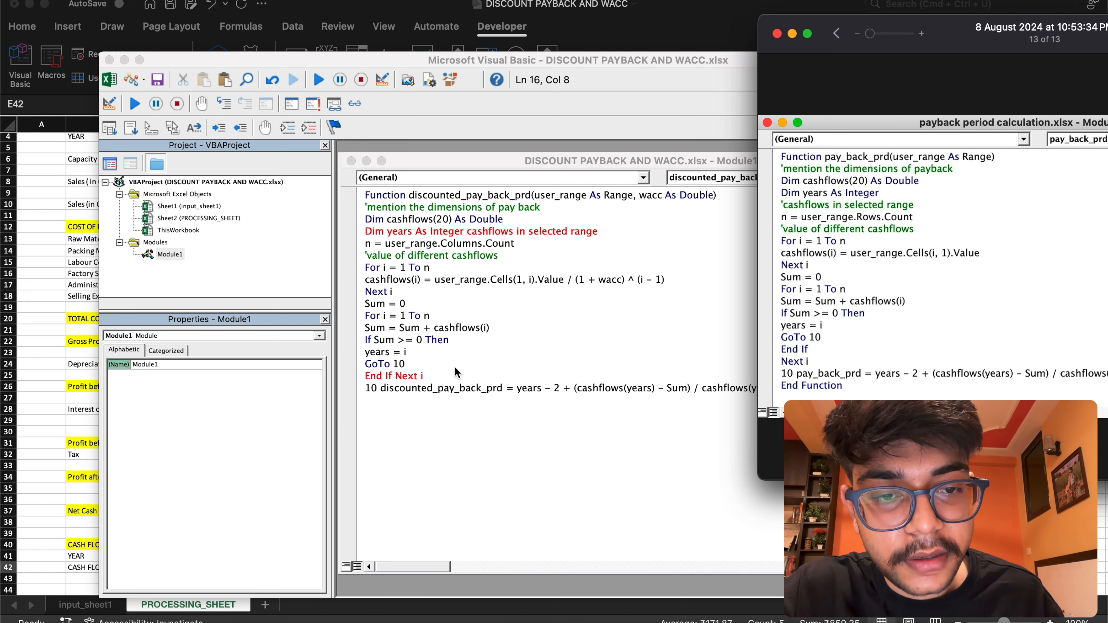
{"action": "left_click", "coordinate": [391, 381]}
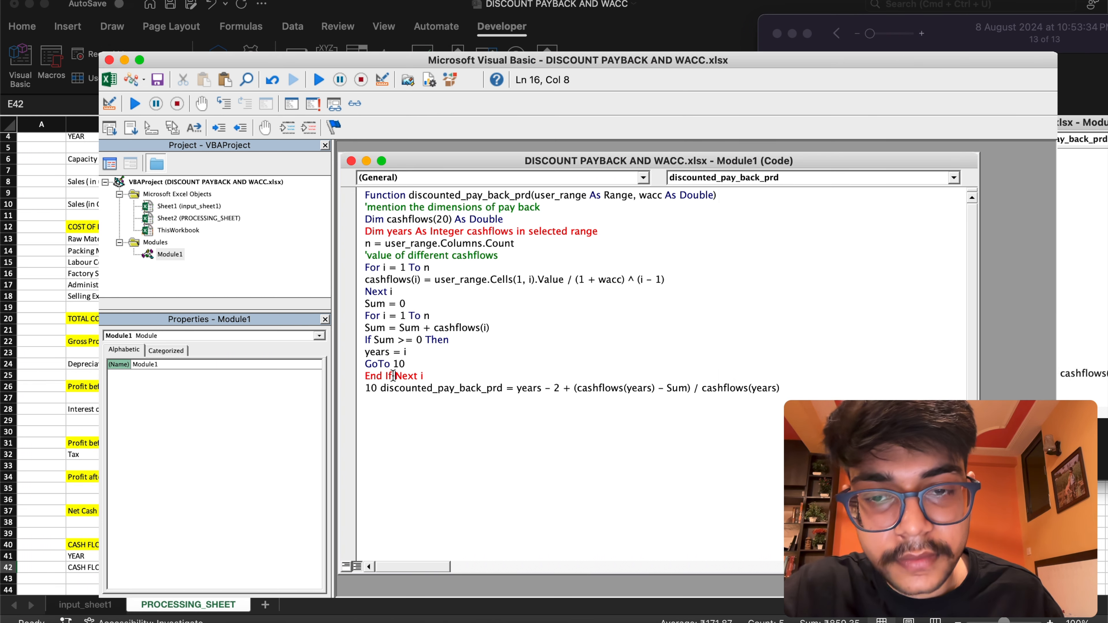
{"action": "key", "text": "Return"}
Add an End Function line after the discounted_pay_back_prd result line
{"action": "left_click", "coordinate": [776, 400]}
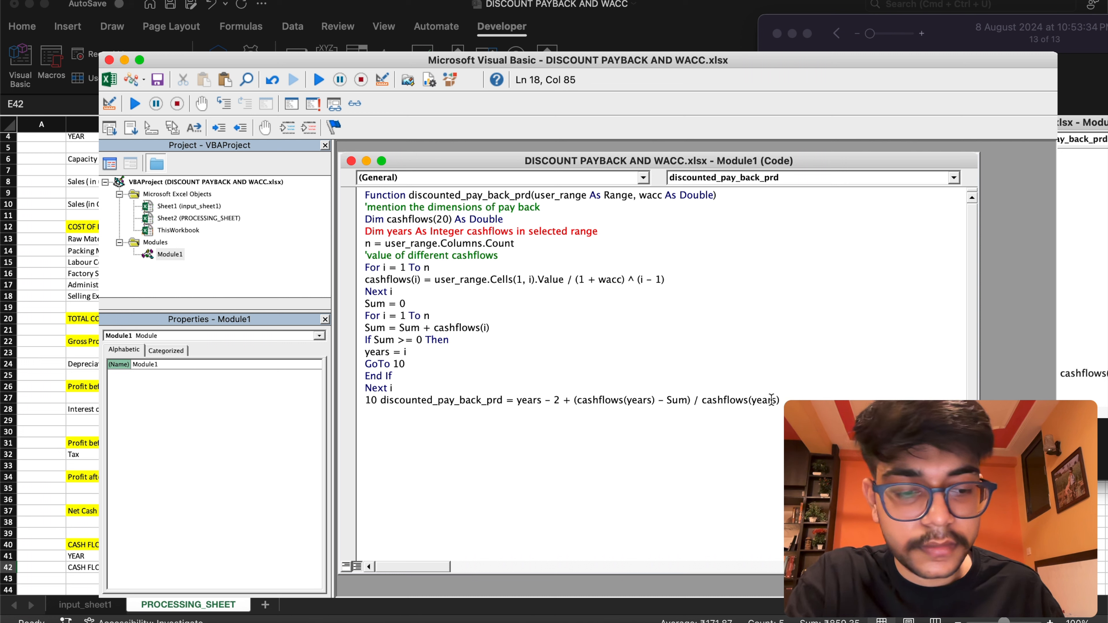
{"action": "key", "text": "Return"}
{"action": "type", "text": "EN"}
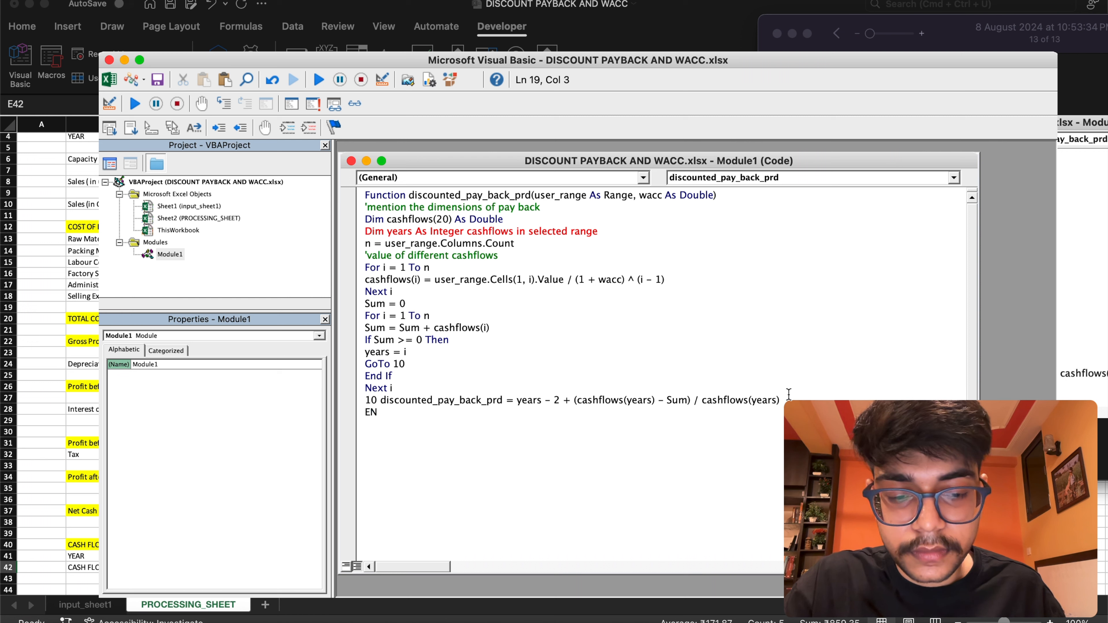
{"action": "key", "text": "BackSpace"}
{"action": "type", "text": "n"}
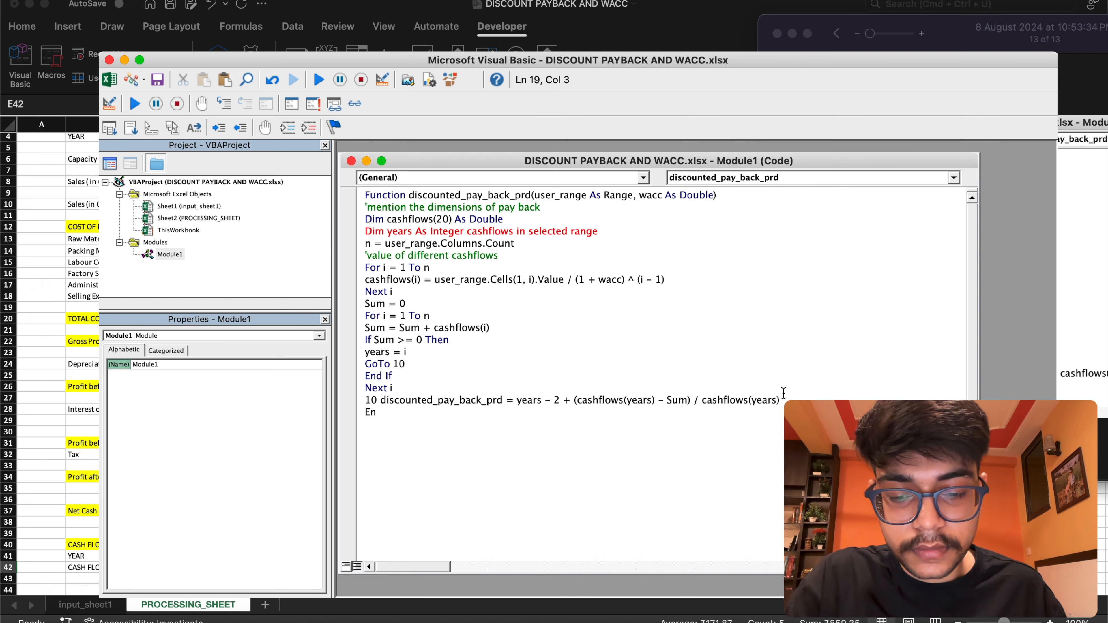
{"action": "type", "text": "d function"}
Change the GoTo target and the result line's label to 20, and return to the Excel workbook
{"action": "left_click", "coordinate": [1078, 226]}
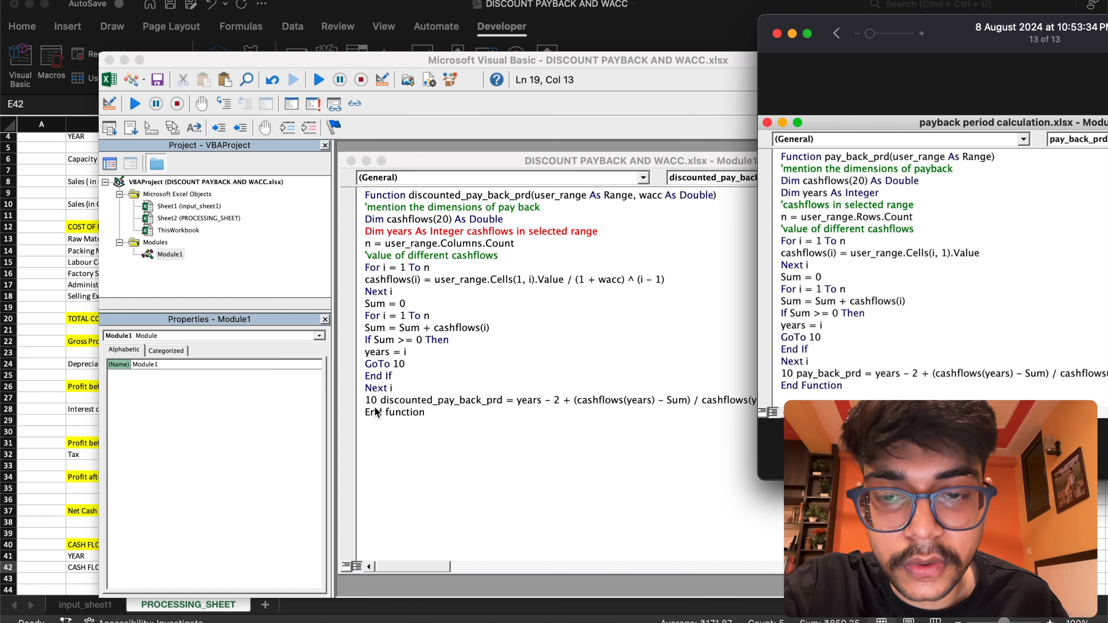
{"action": "left_click", "coordinate": [399, 364]}
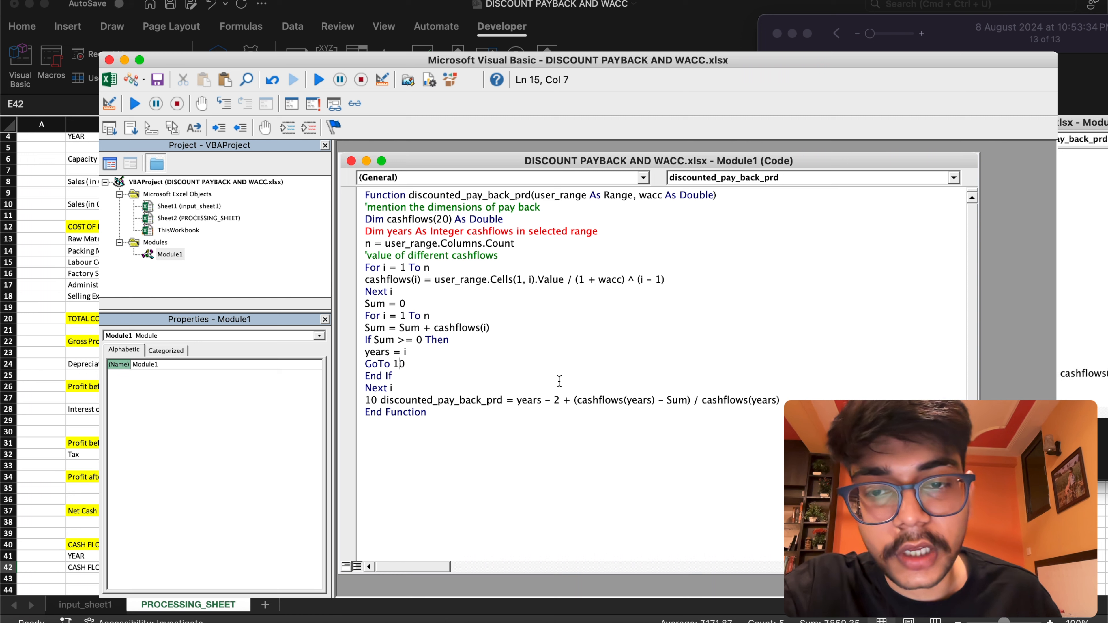
{"action": "key", "text": "BackSpace"}
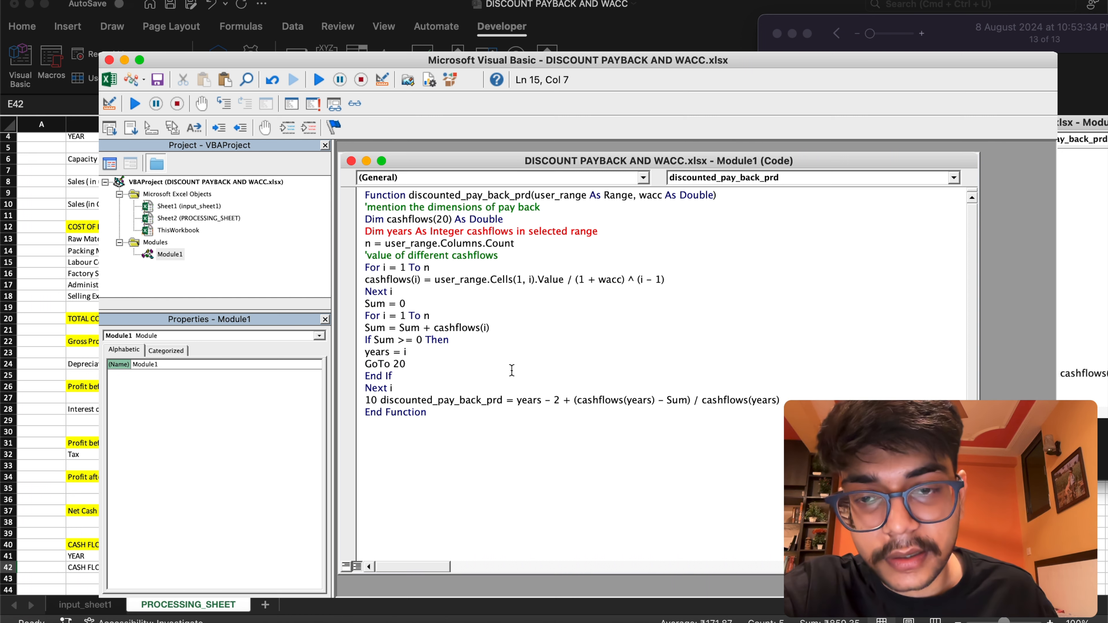
{"action": "left_click", "coordinate": [371, 400]}
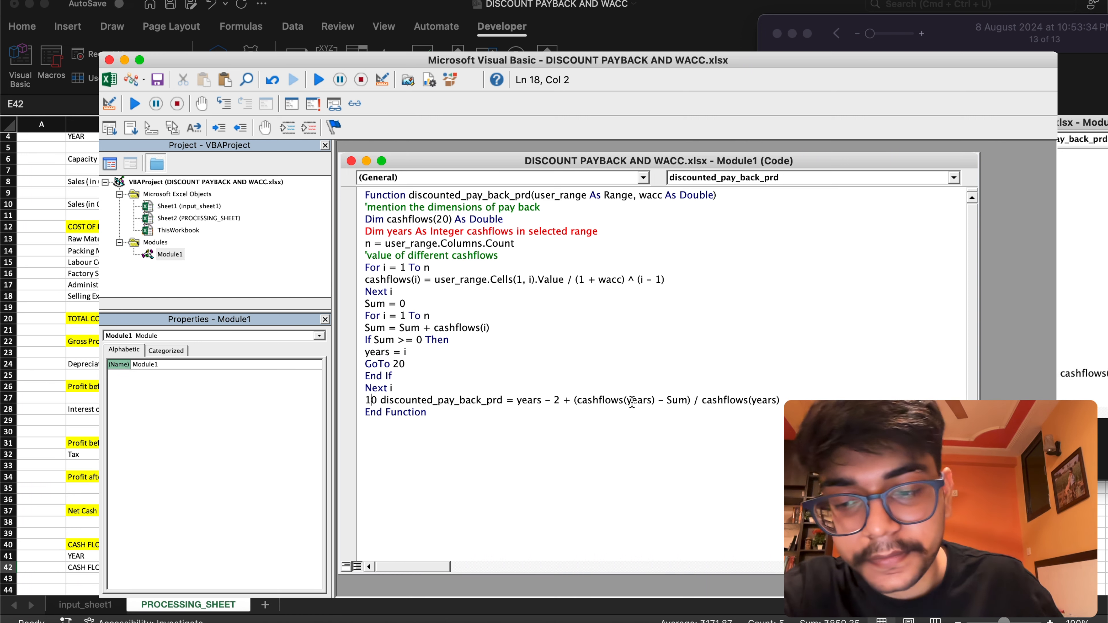
{"action": "key", "text": "BackSpace"}
{"action": "type", "text": "2"}
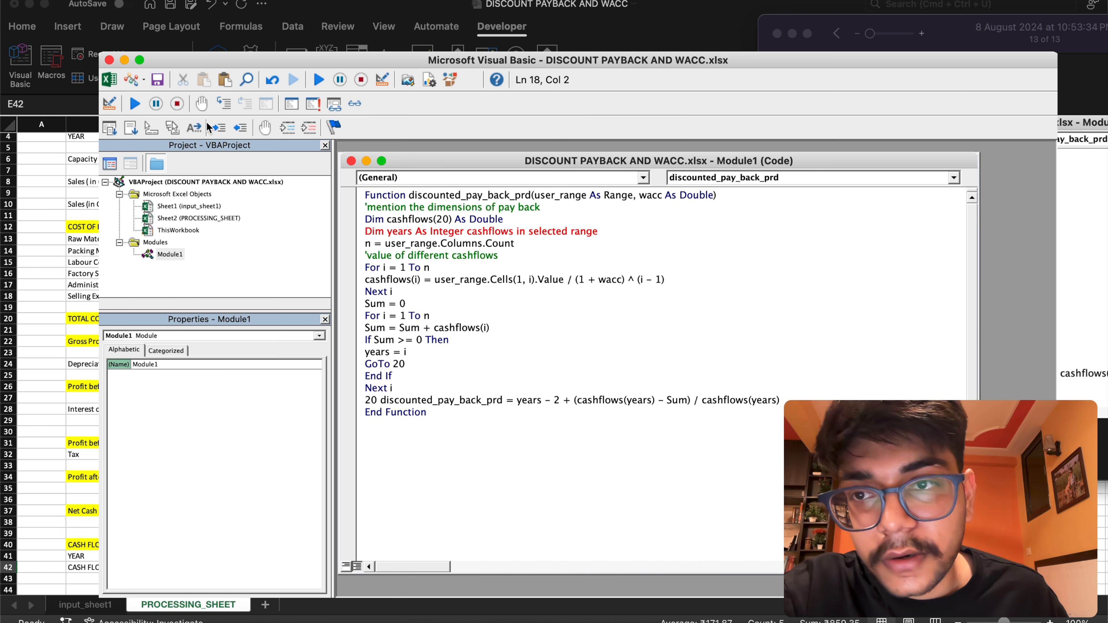
{"action": "left_click", "coordinate": [110, 80]}
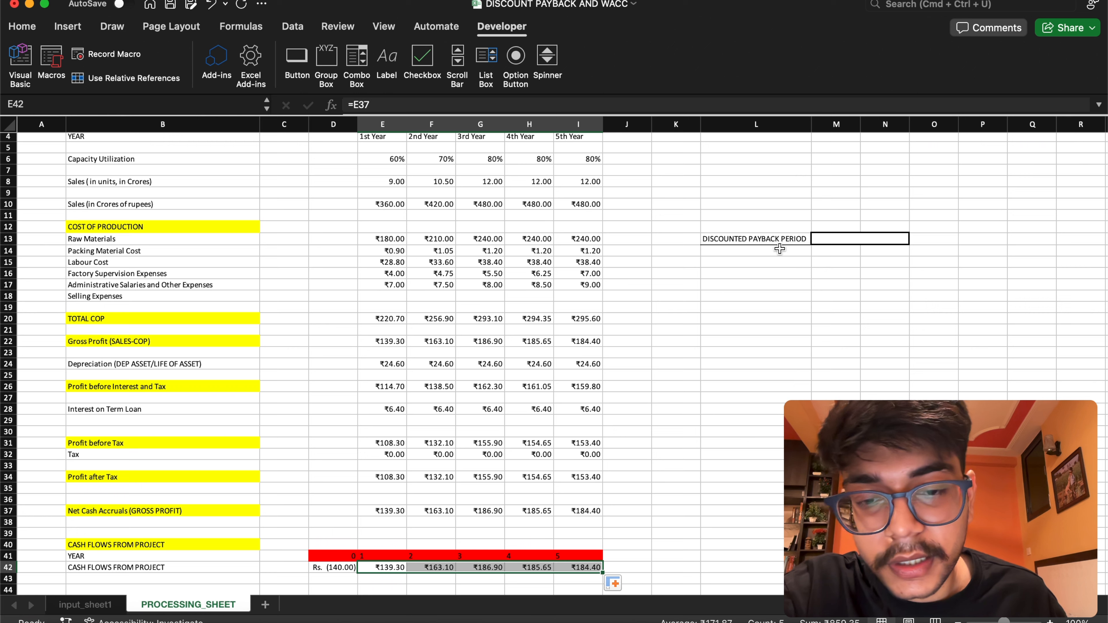
{"action": "left_click", "coordinate": [831, 239]}
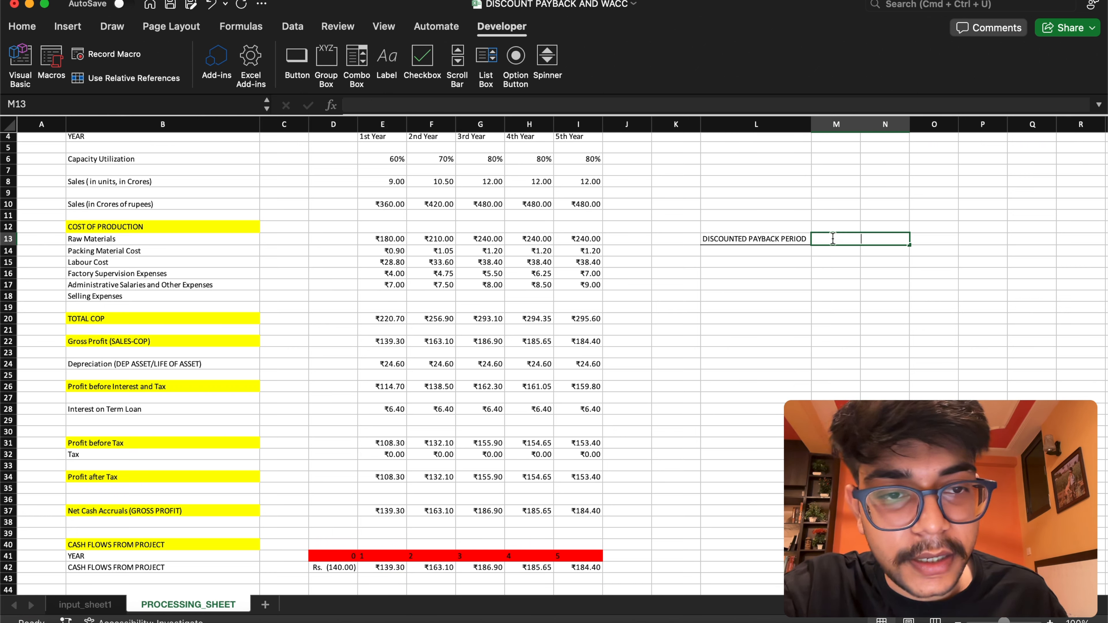
{"action": "type", "text": "="}
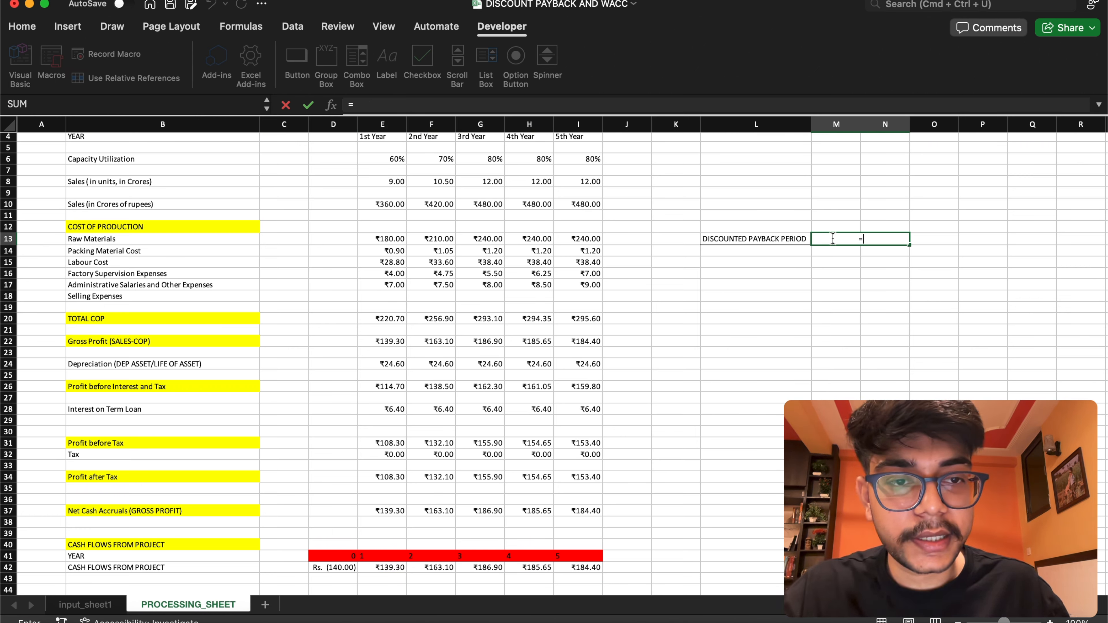
{"action": "type", "text": "dis"}
{"action": "key", "text": "BackSpace"}
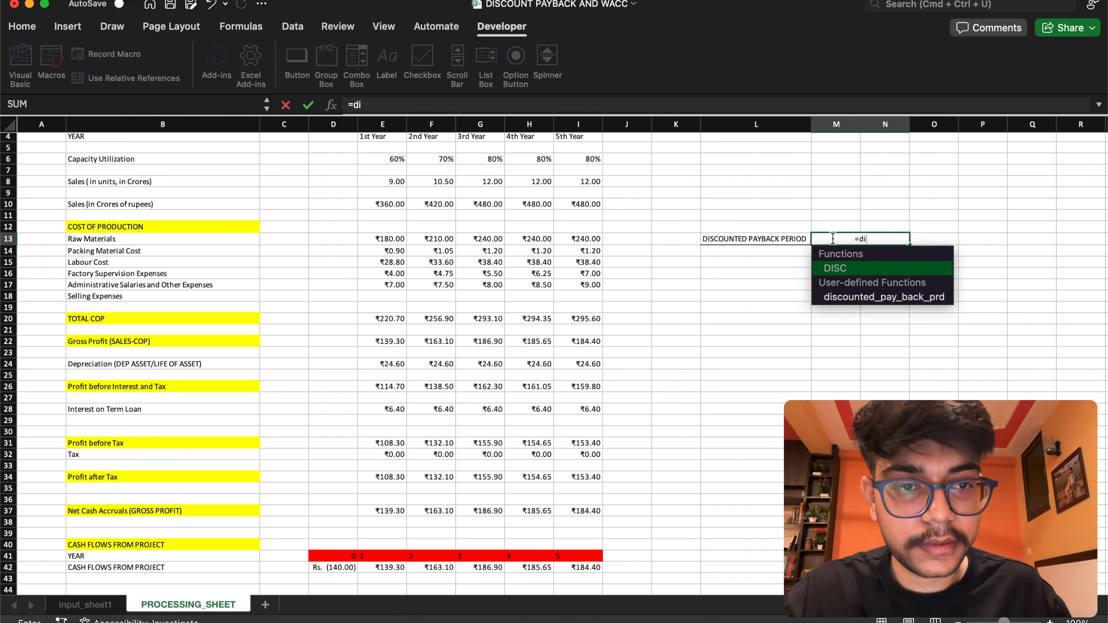
{"action": "double_click", "coordinate": [879, 299]}
{"action": "left_click_drag", "start_coordinate": [334, 567], "coordinate": [589, 571]}
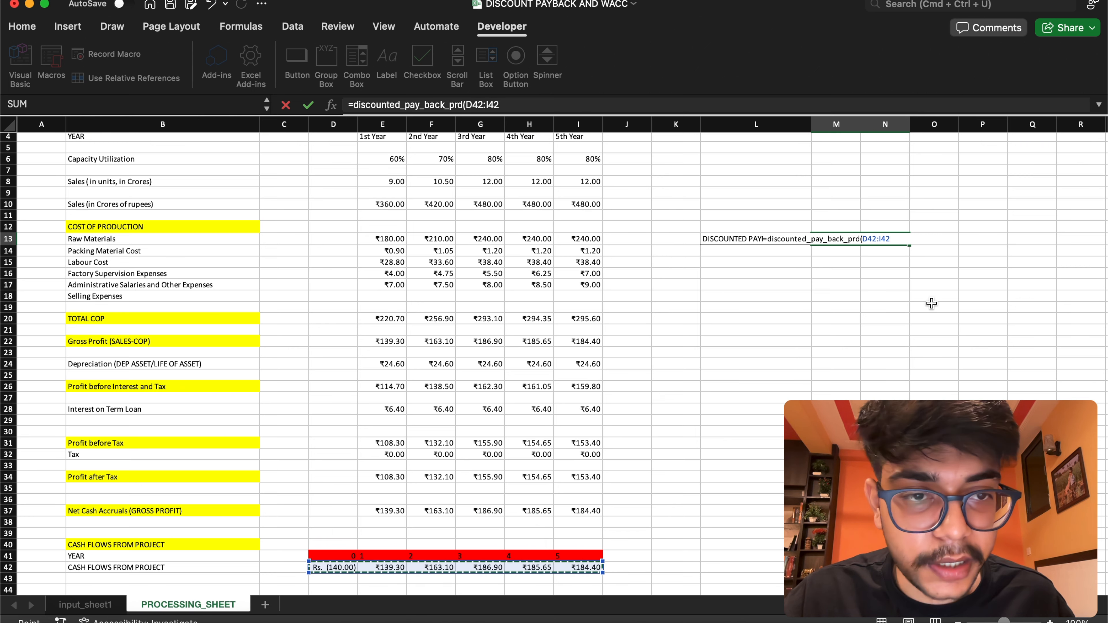
{"action": "type", "text": ",wa"}
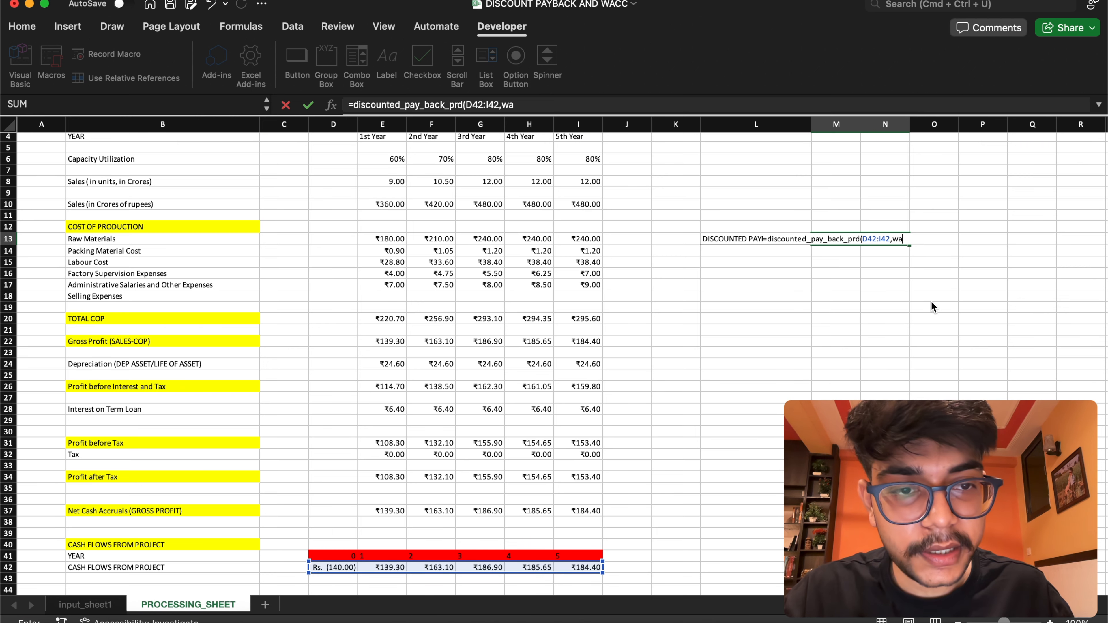
{"action": "type", "text": "cc"}
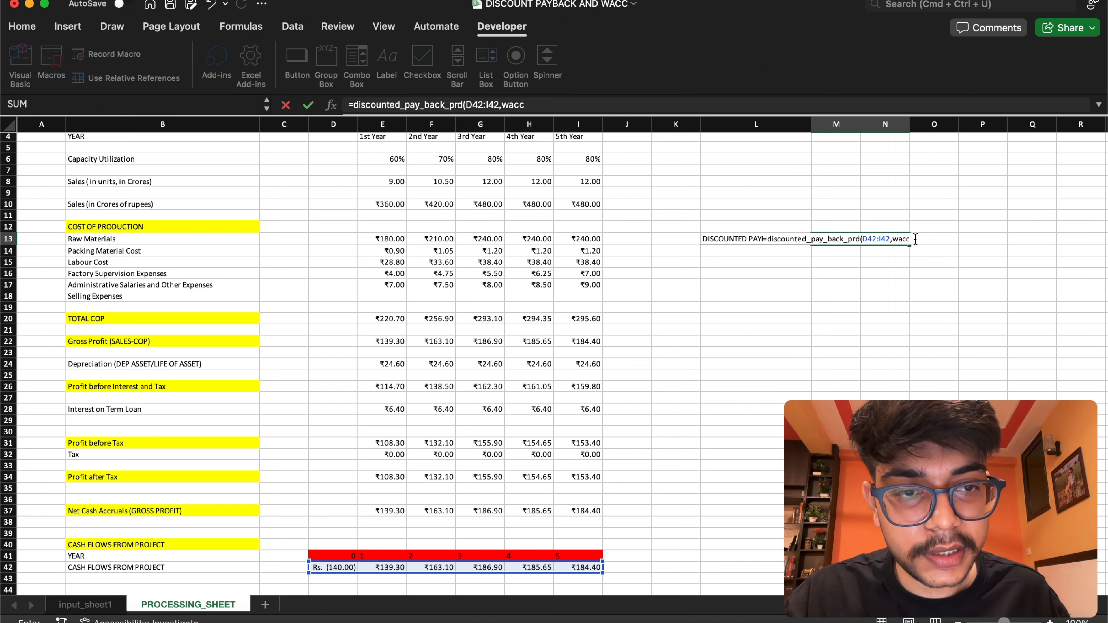
{"action": "key", "text": "BackSpace"}
{"action": "key", "text": "BackSpace"}
{"action": "key", "text": "BackSpace"}
{"action": "key", "text": "BackSpace"}
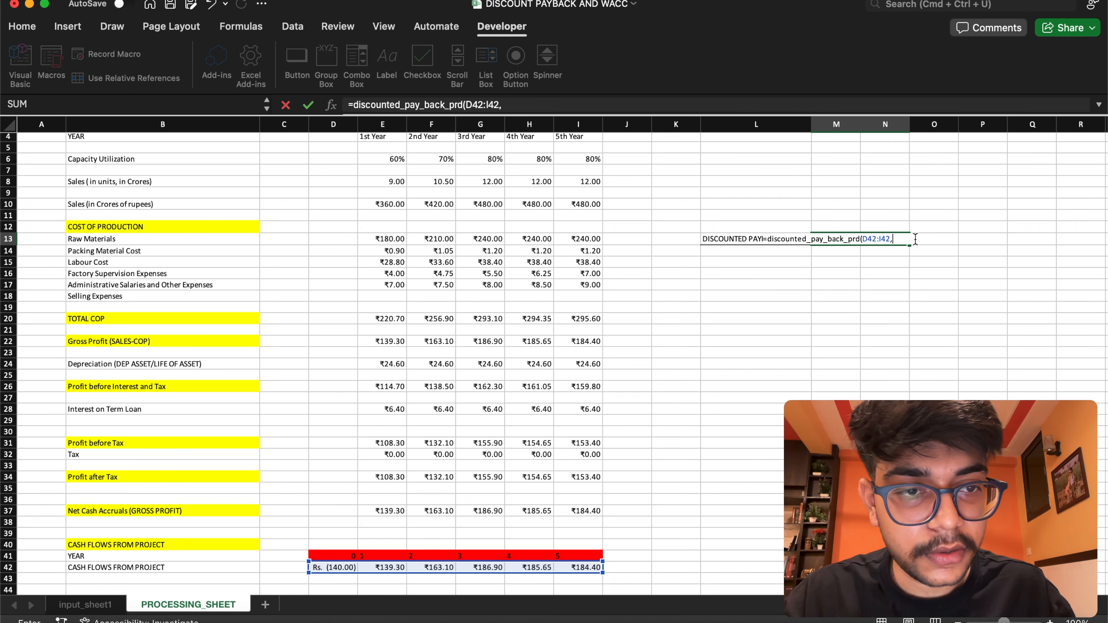
{"action": "key", "text": "BackSpace"}
{"action": "key", "text": "BackSpace"}
{"action": "key", "text": "BackSpace"}
{"action": "key", "text": "BackSpace"}
{"action": "key", "text": "BackSpace"}
{"action": "key", "text": "BackSpace"}
{"action": "key", "text": "BackSpace"}
{"action": "key", "text": "BackSpace"}
{"action": "key", "text": "BackSpace"}
{"action": "key", "text": "BackSpace"}
{"action": "key", "text": "BackSpace"}
{"action": "key", "text": "BackSpace"}
{"action": "key", "text": "BackSpace"}
{"action": "key", "text": "BackSpace"}
{"action": "key", "text": "BackSpace"}
{"action": "key", "text": "BackSpace"}
{"action": "key", "text": "BackSpace"}
{"action": "key", "text": "BackSpace"}
{"action": "key", "text": "BackSpace"}
{"action": "key", "text": "BackSpace"}
{"action": "key", "text": "BackSpace"}
{"action": "key", "text": "BackSpace"}
{"action": "key", "text": "BackSpace"}
{"action": "key", "text": "BackSpace"}
{"action": "key", "text": "BackSpace"}
{"action": "key", "text": "BackSpace"}
{"action": "key", "text": "BackSpace"}
{"action": "key", "text": "BackSpace"}
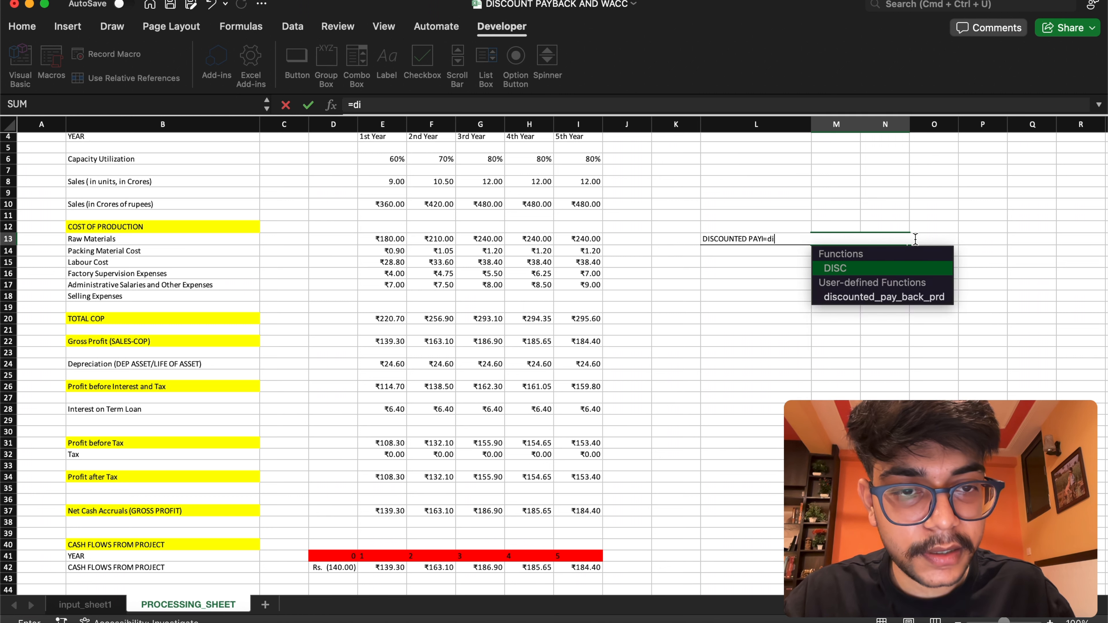
{"action": "key", "text": "BackSpace"}
{"action": "key", "text": "BackSpace"}
{"action": "key", "text": "BackSpace"}
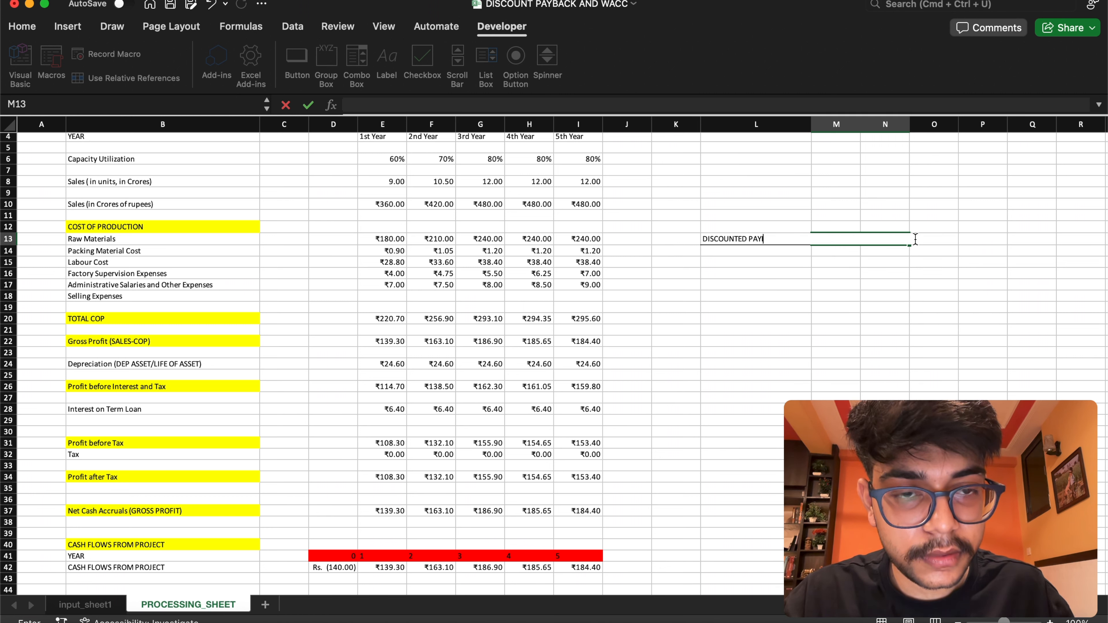
{"action": "key", "text": "Return"}
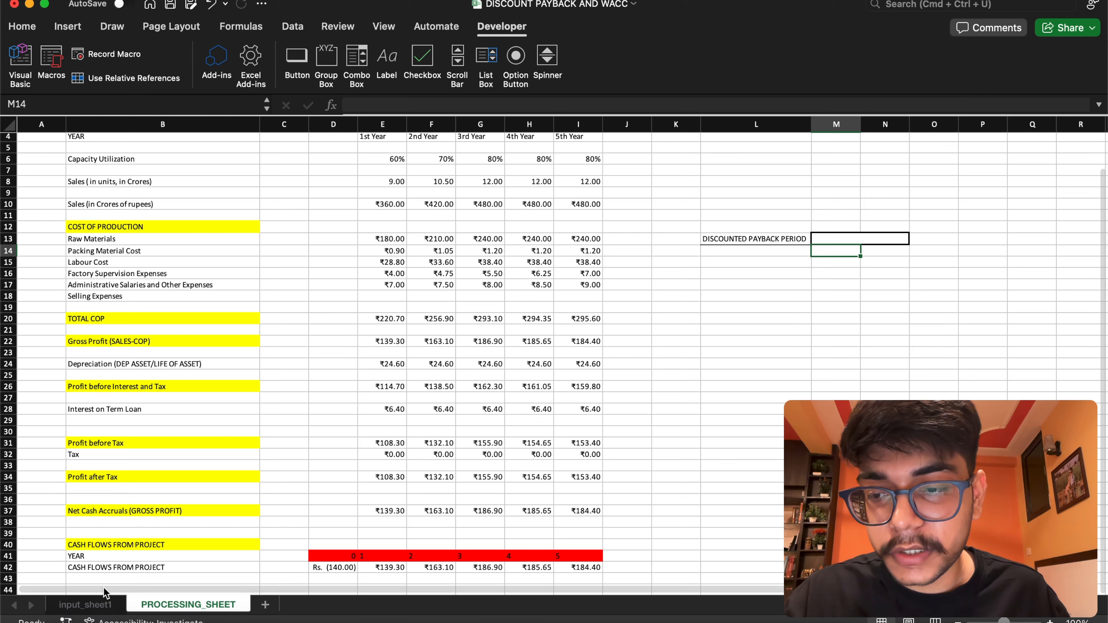
Name the Weighted Average Cost value cell C37 on input_sheet1 as WACC
{"action": "left_click", "coordinate": [103, 607]}
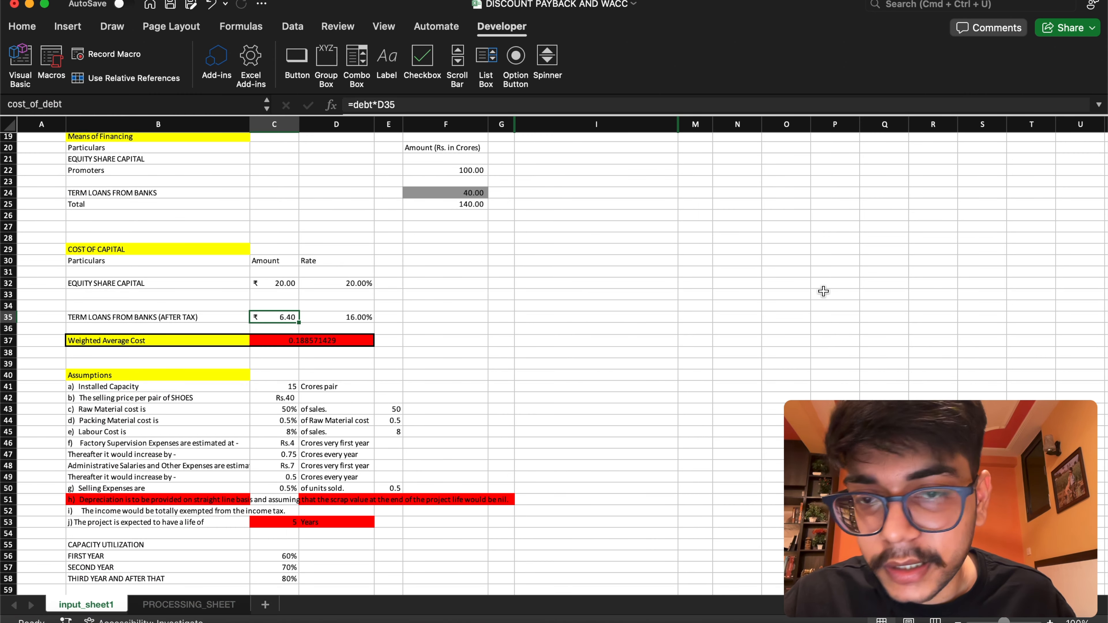
{"action": "left_click", "coordinate": [300, 341]}
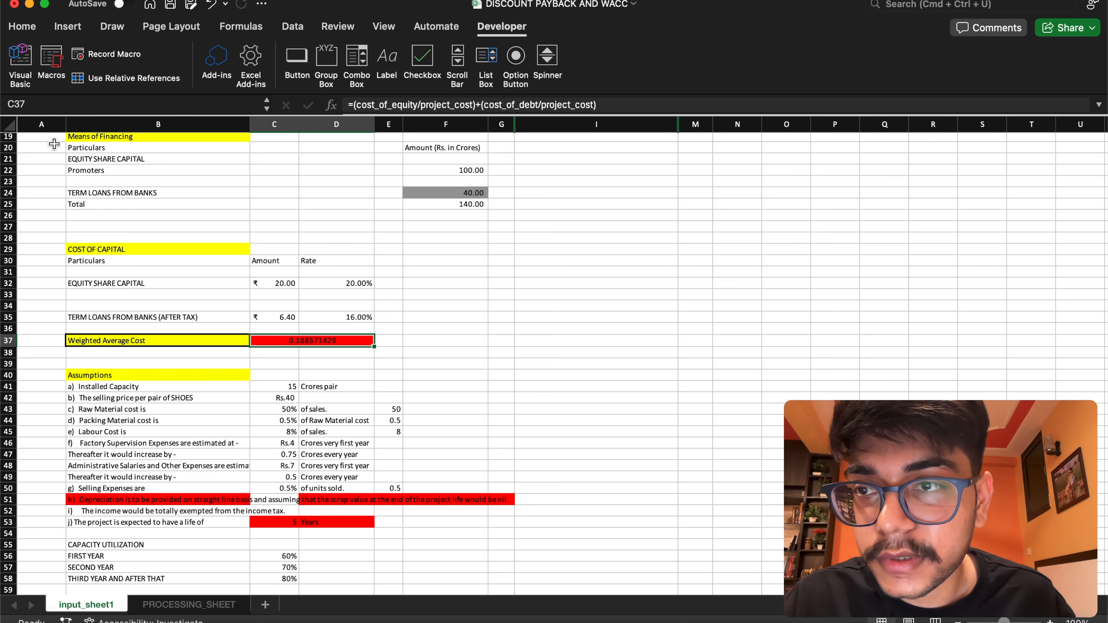
{"action": "left_click_drag", "start_coordinate": [20, 103], "coordinate": [2, 123]}
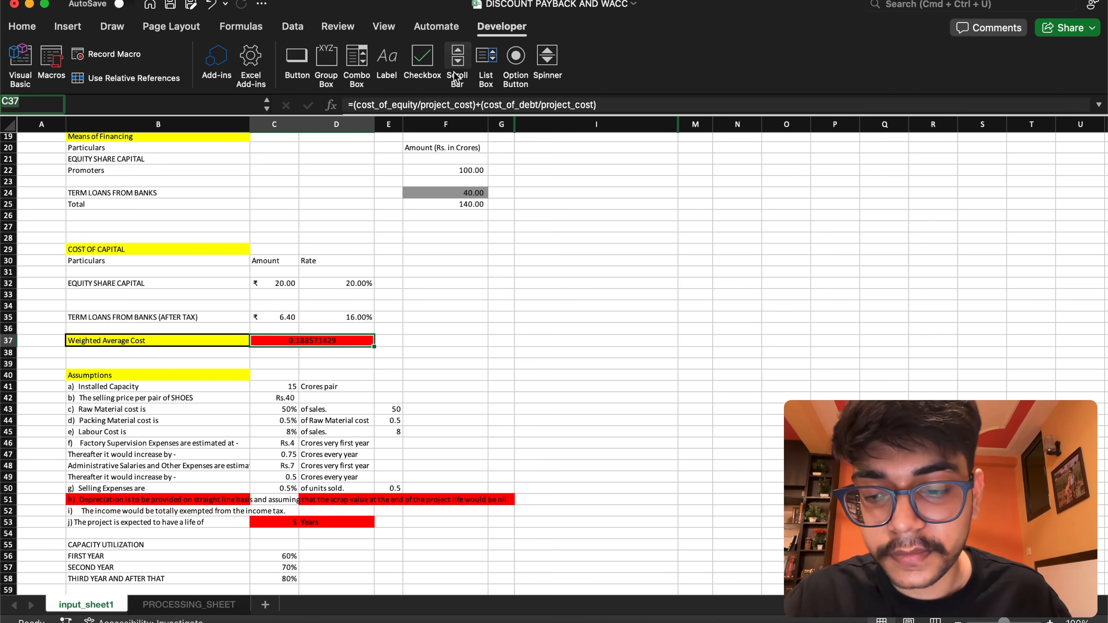
{"action": "type", "text": "WACC"}
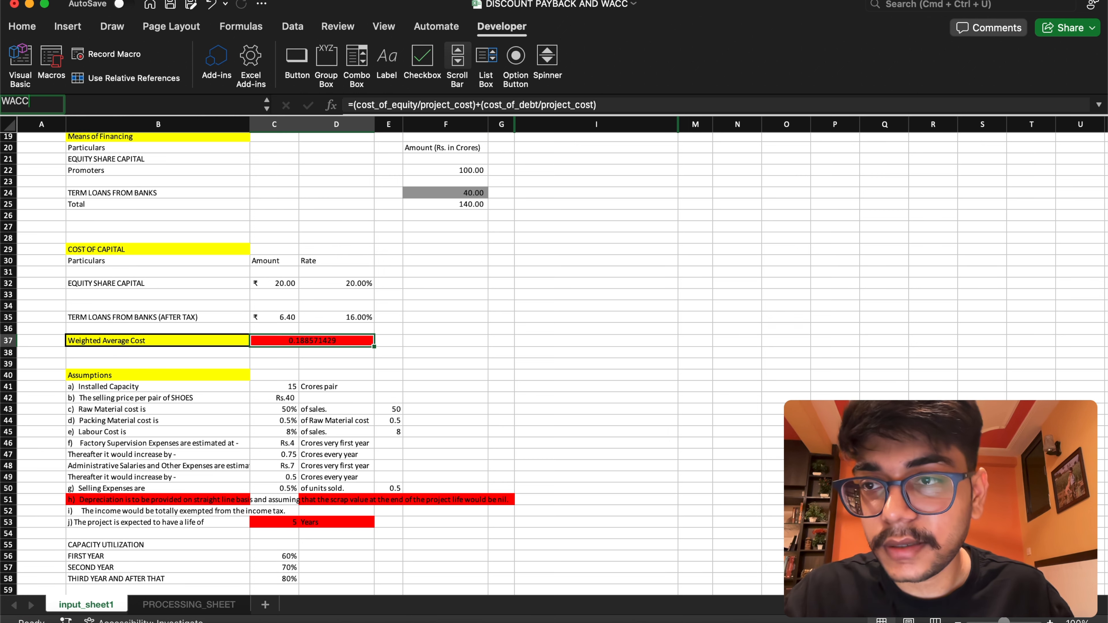
{"action": "key", "text": "Return"}
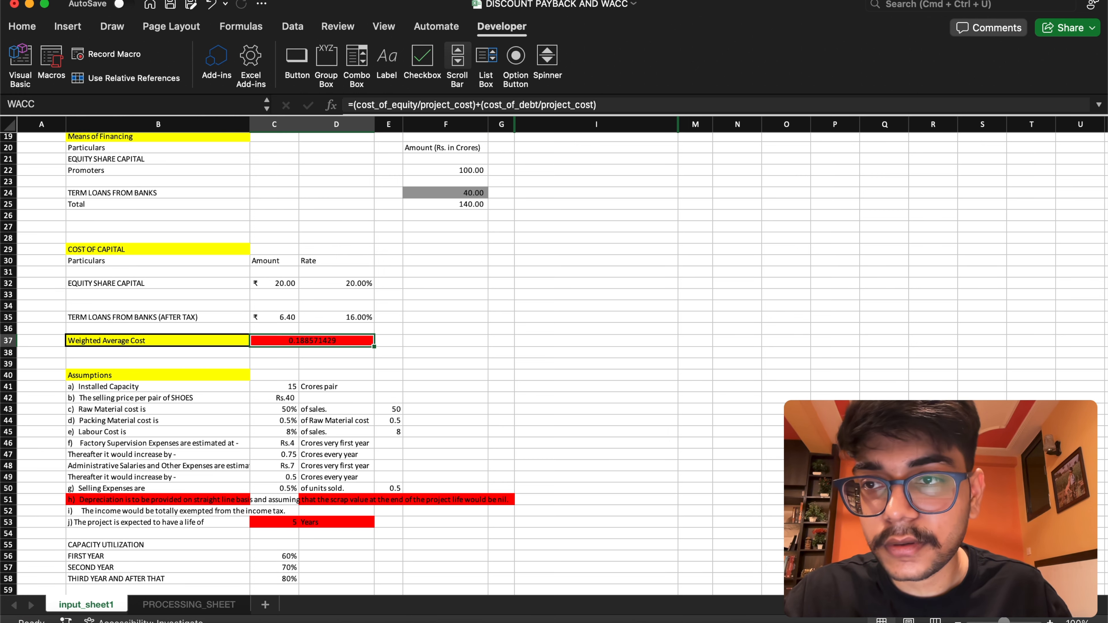
Try to calculate the discounted payback period in M13 of PROCESSING_SHEET with =discounted_pay_back_prd(D42:I42,WACC)
{"action": "left_click", "coordinate": [172, 604]}
{"action": "double_click", "coordinate": [838, 239]}
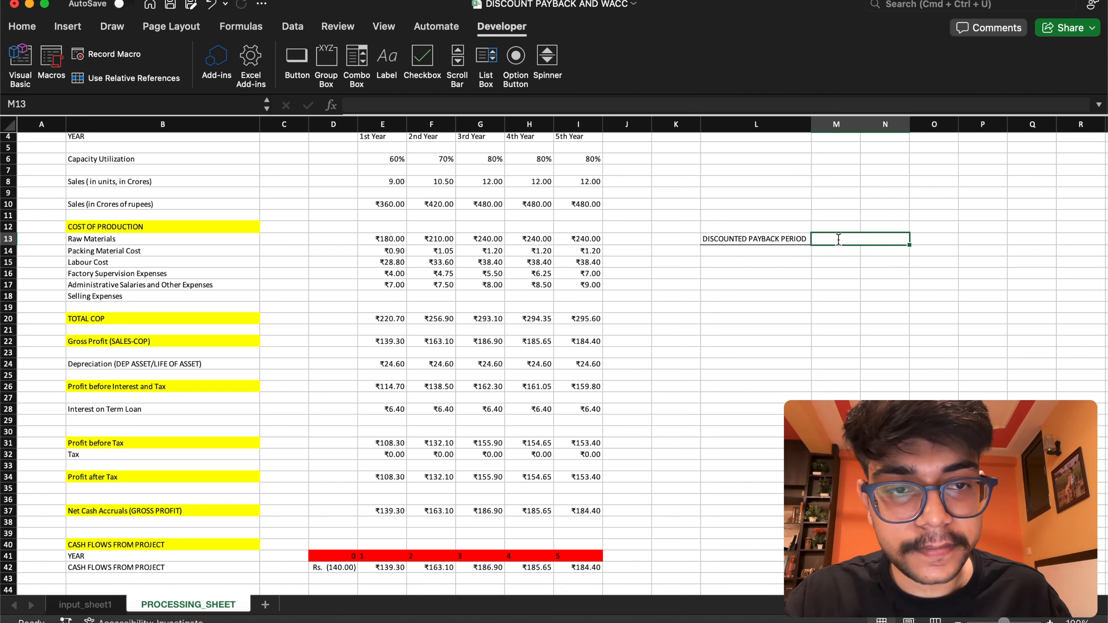
{"action": "type", "text": "="}
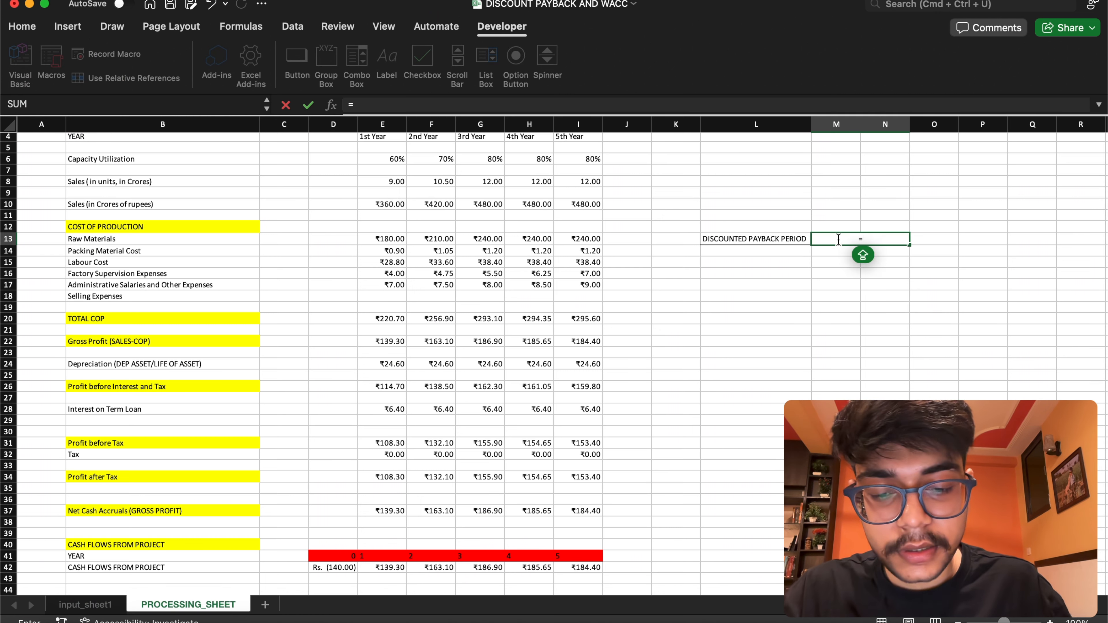
{"action": "type", "text": "DISCO"}
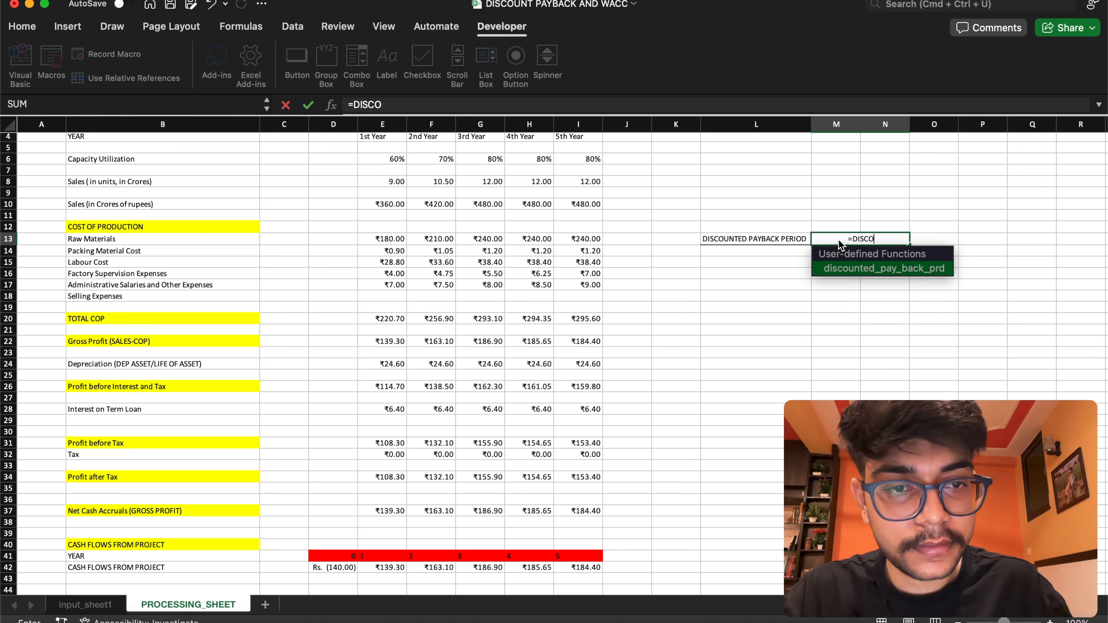
{"action": "key", "text": "Tab"}
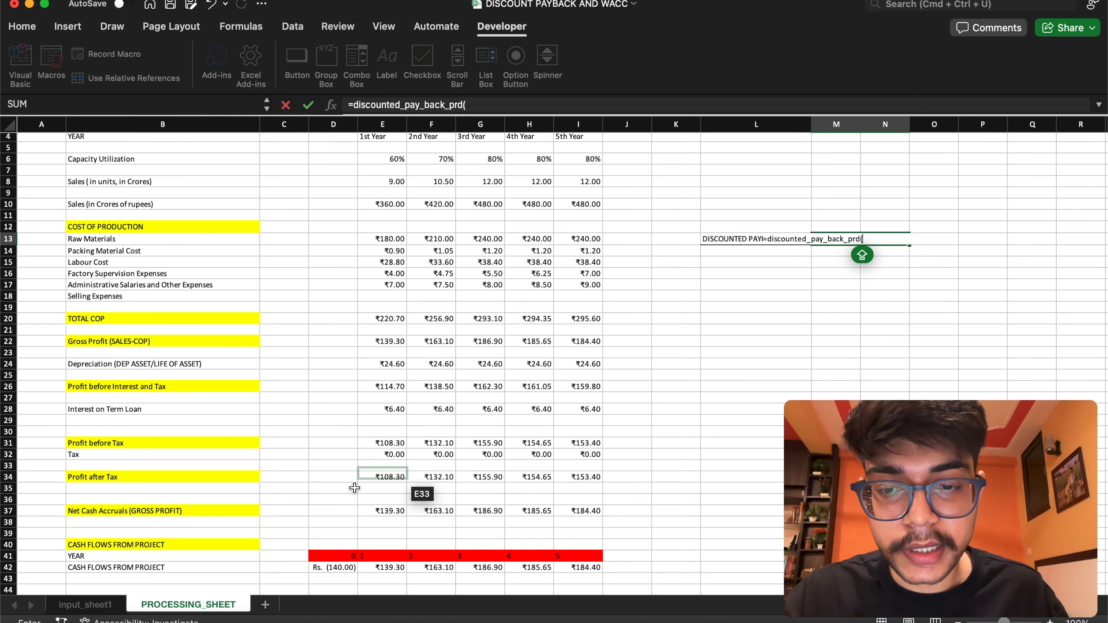
{"action": "left_click_drag", "start_coordinate": [333, 567], "coordinate": [581, 570]}
{"action": "type", "text": ","}
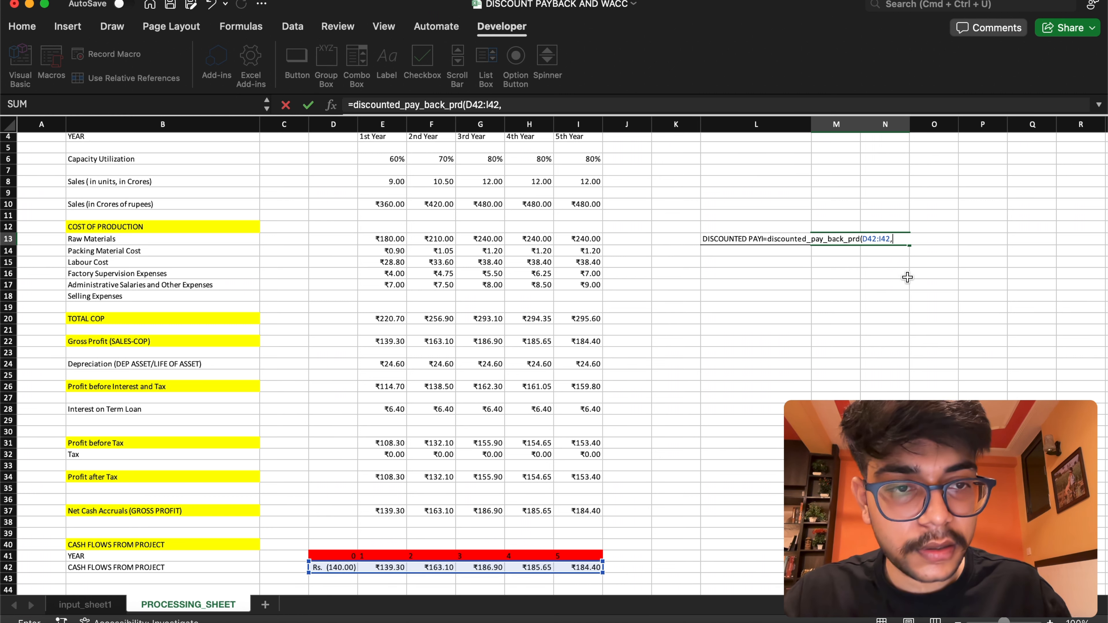
{"action": "type", "text": "WACC"}
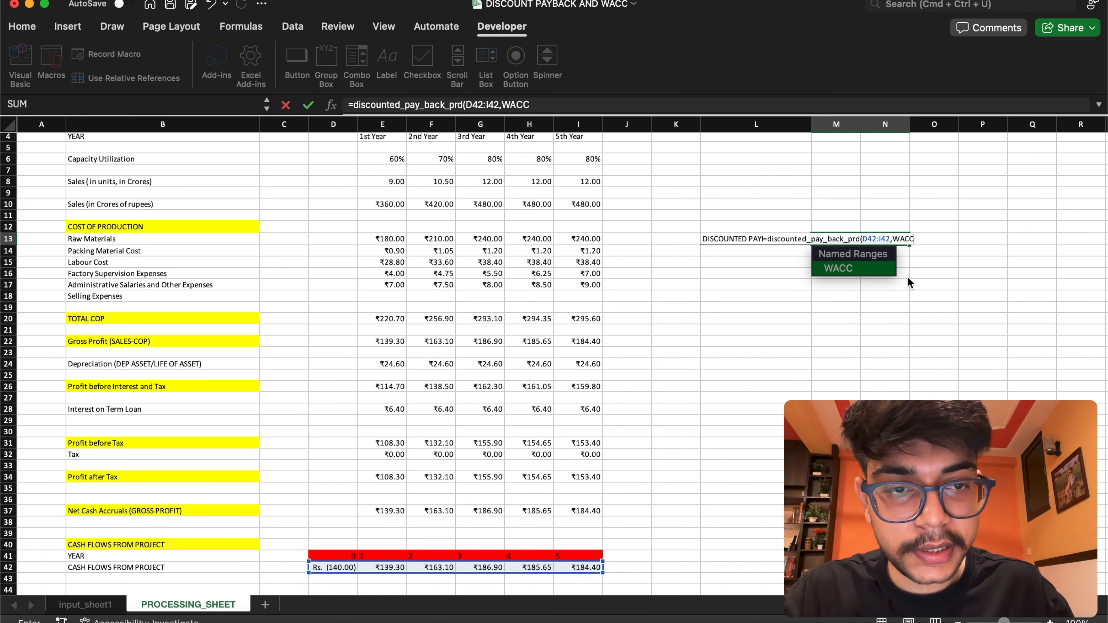
{"action": "type", "text": ")"}
{"action": "key", "text": "Return"}
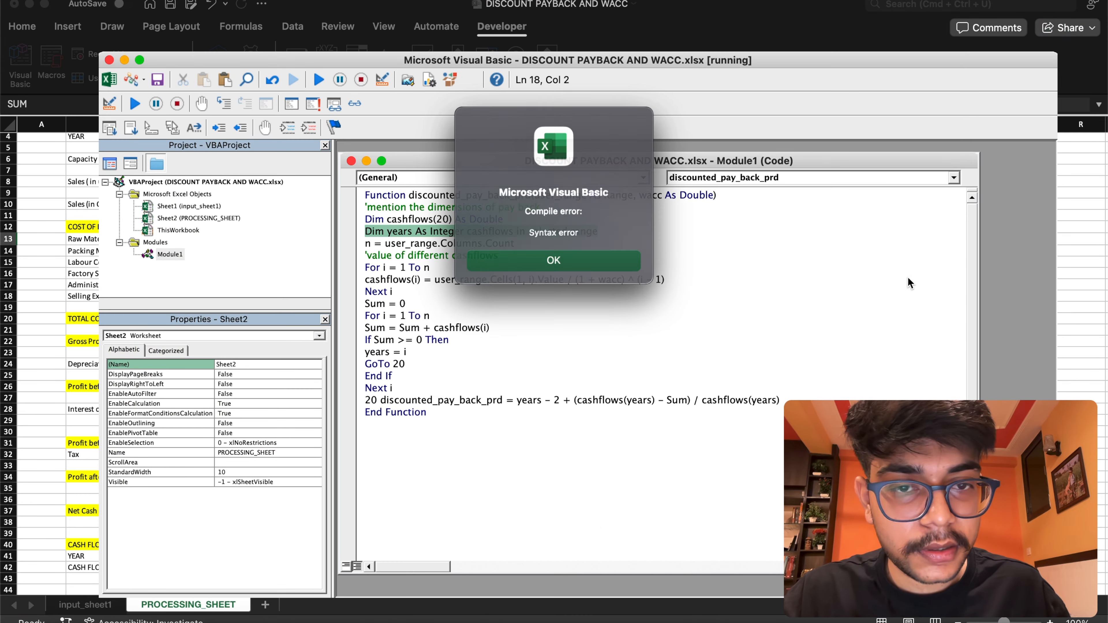
{"action": "key", "text": "Return"}
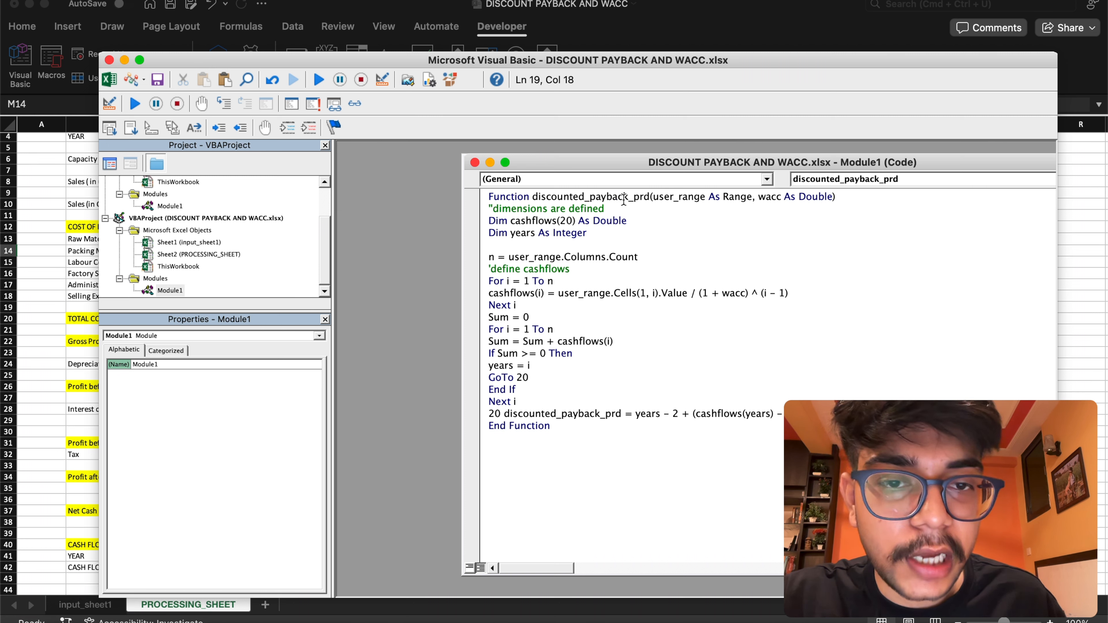
Compare the discounted_payback_prd name in Module1's function header with the name in the result line labelled 20
{"action": "left_click_drag", "start_coordinate": [626, 198], "coordinate": [586, 199]}
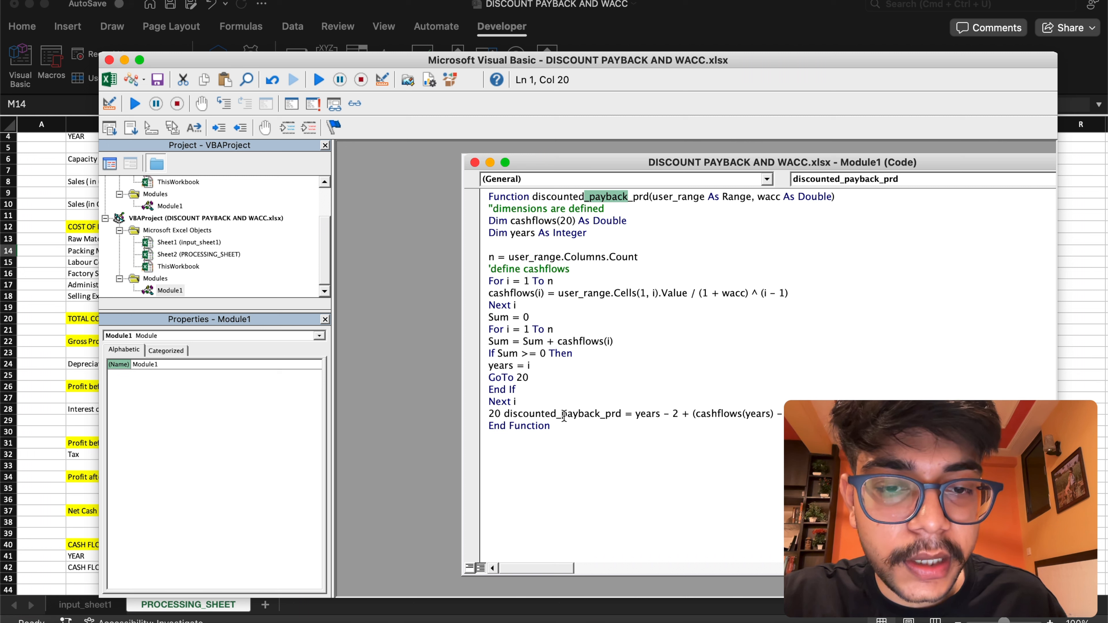
{"action": "left_click_drag", "start_coordinate": [561, 415], "coordinate": [611, 415]}
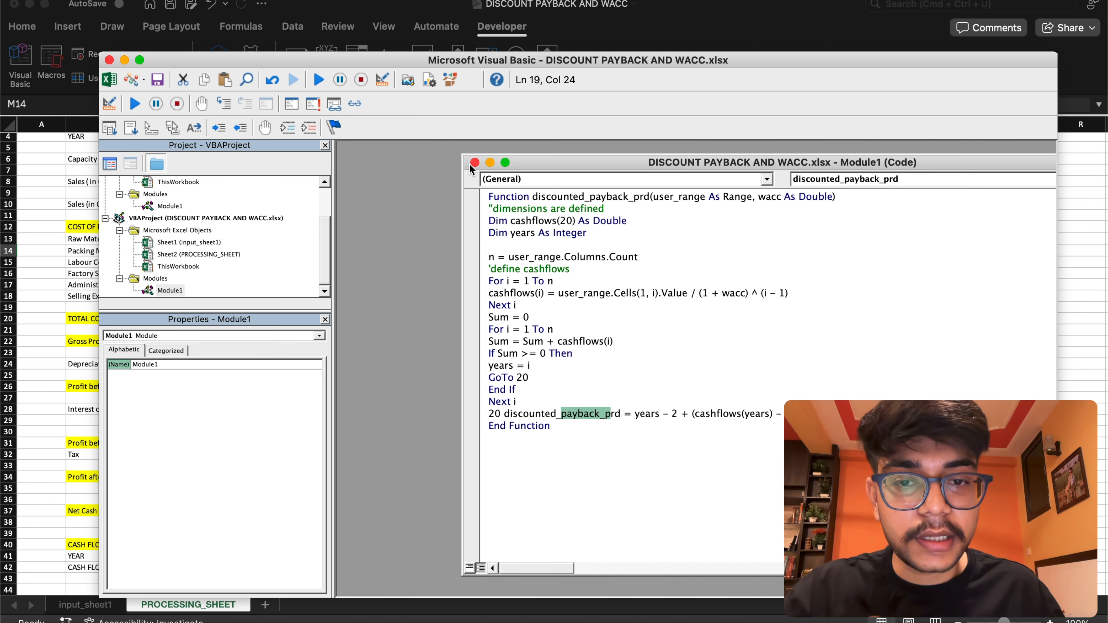
{"action": "left_click_drag", "start_coordinate": [605, 163], "coordinate": [478, 146]}
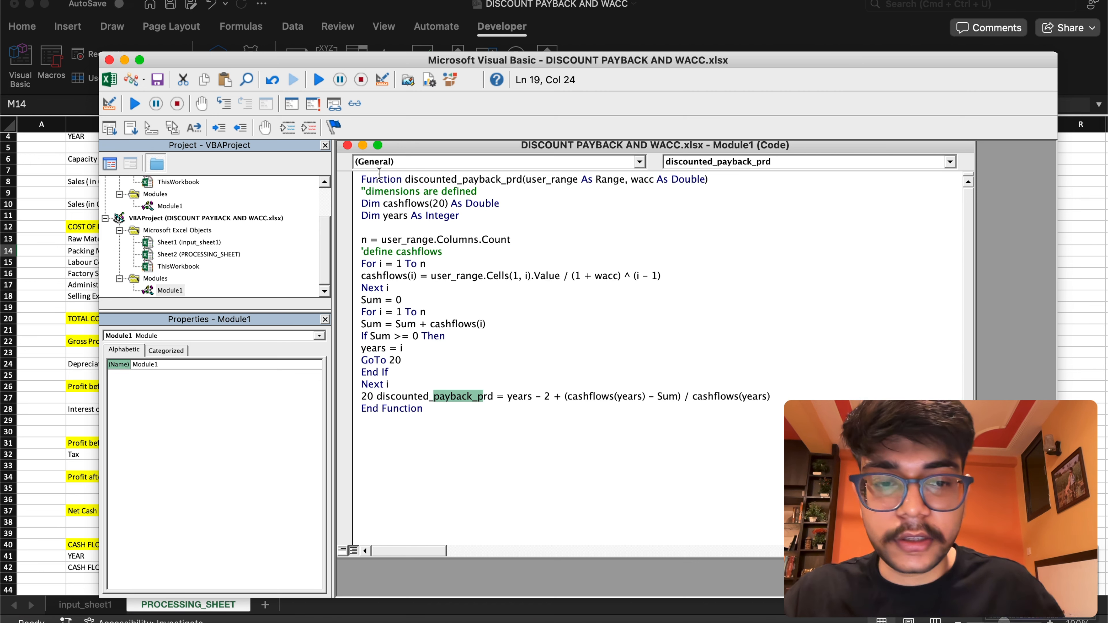
Return to the workbook and enter =discounted_payback_prd(D42:I42,wacc) in M13 beside the DISCOUNTED PAYBACK PERIOD label
{"action": "left_click", "coordinate": [105, 80]}
{"action": "double_click", "coordinate": [876, 239]}
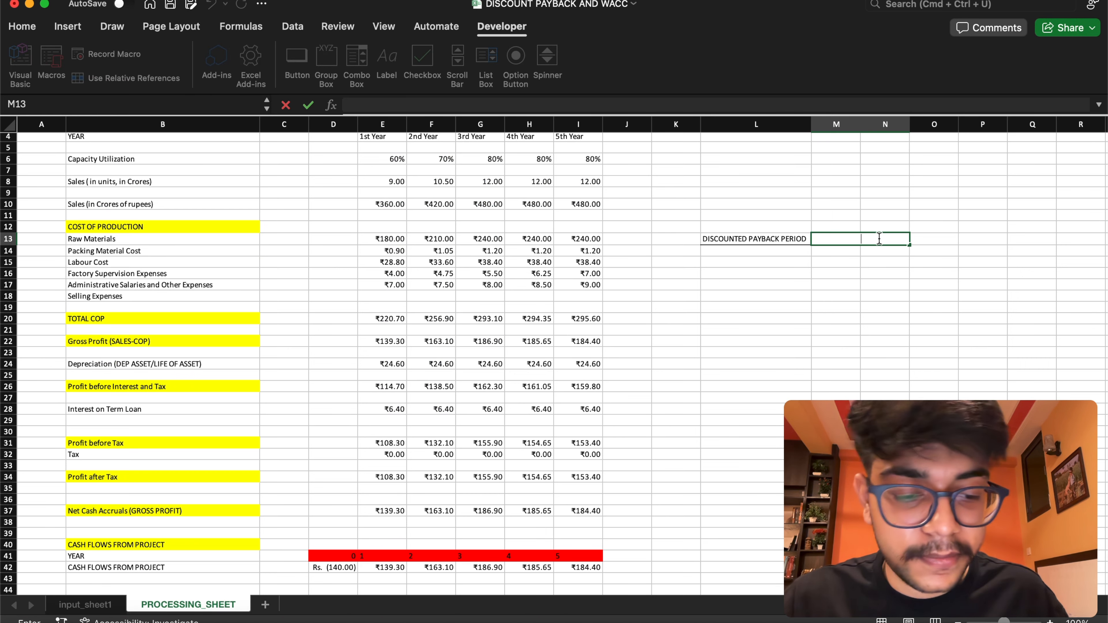
{"action": "type", "text": "="}
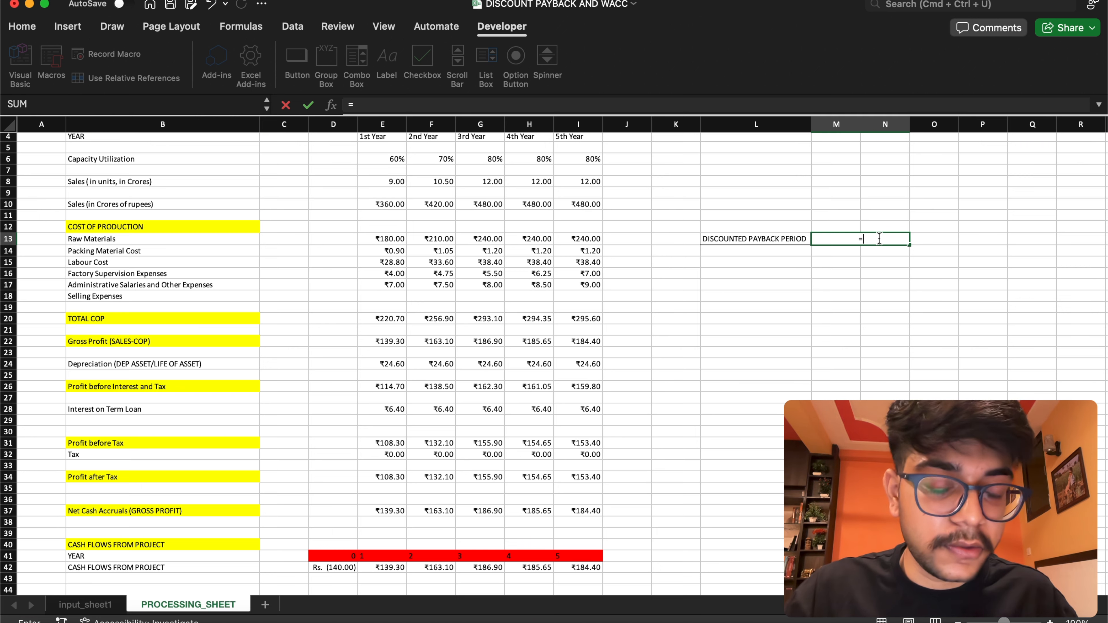
{"action": "type", "text": "dis"}
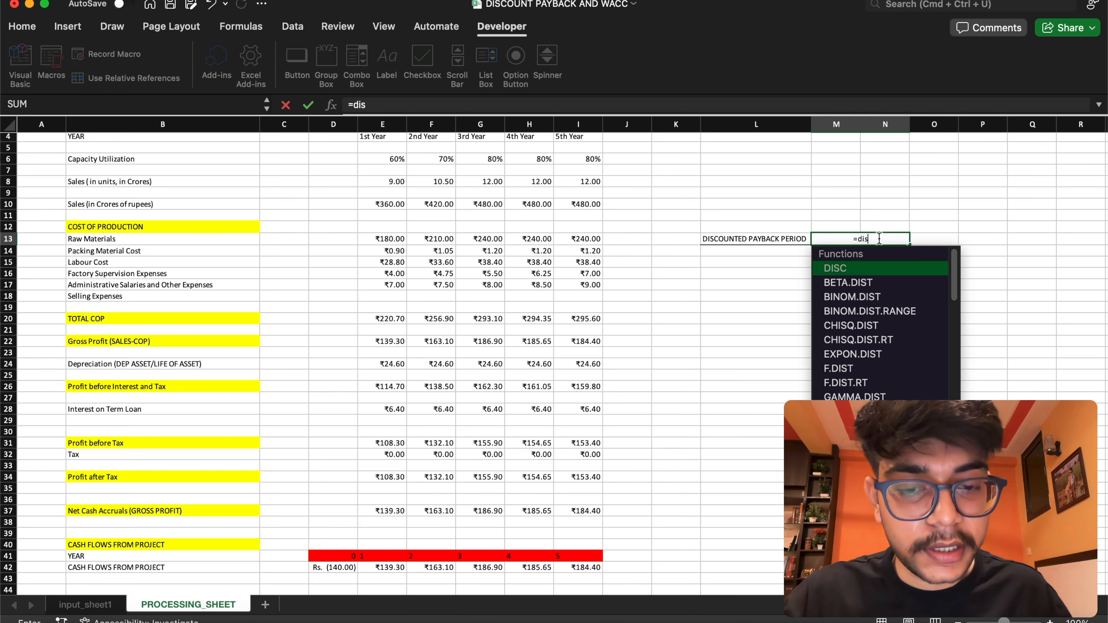
{"action": "type", "text": "c"}
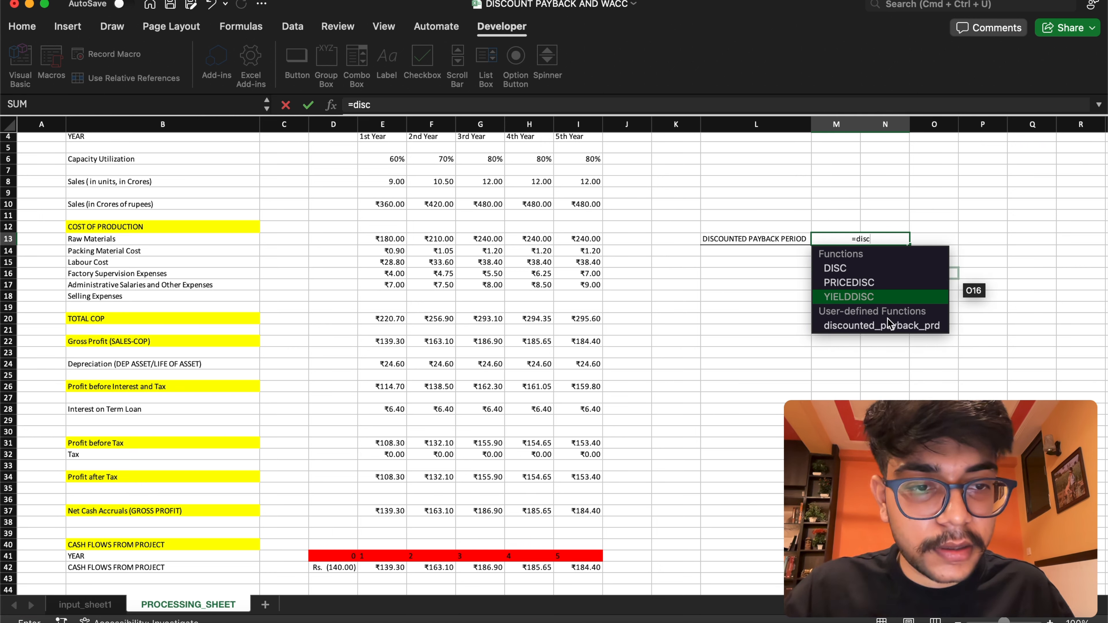
{"action": "double_click", "coordinate": [892, 335]}
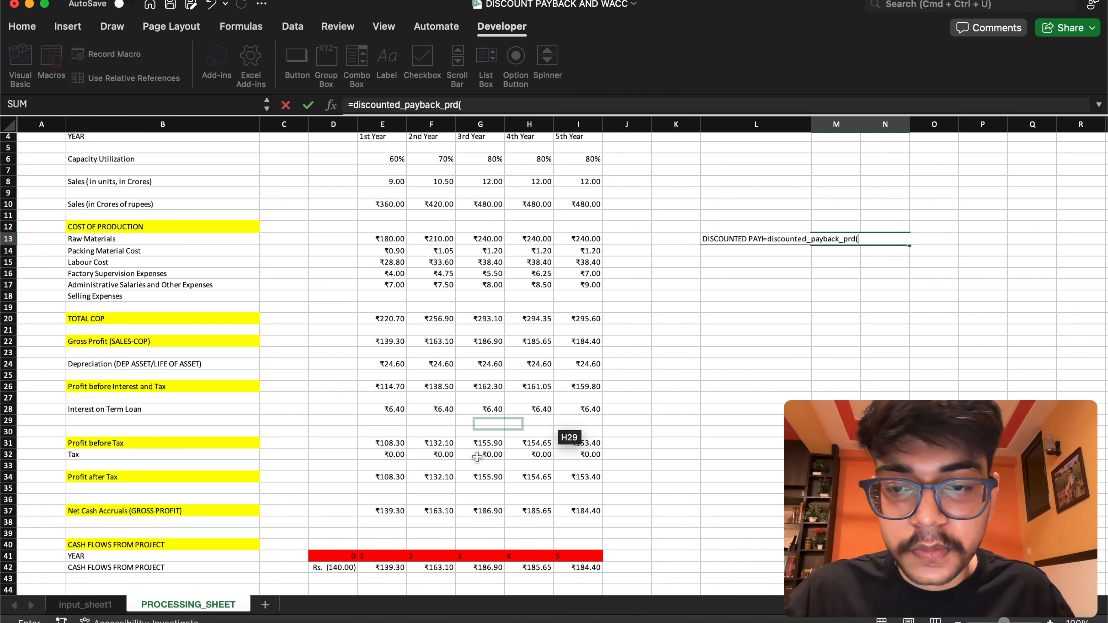
{"action": "left_click_drag", "start_coordinate": [343, 569], "coordinate": [584, 568]}
{"action": "type", "text": ","}
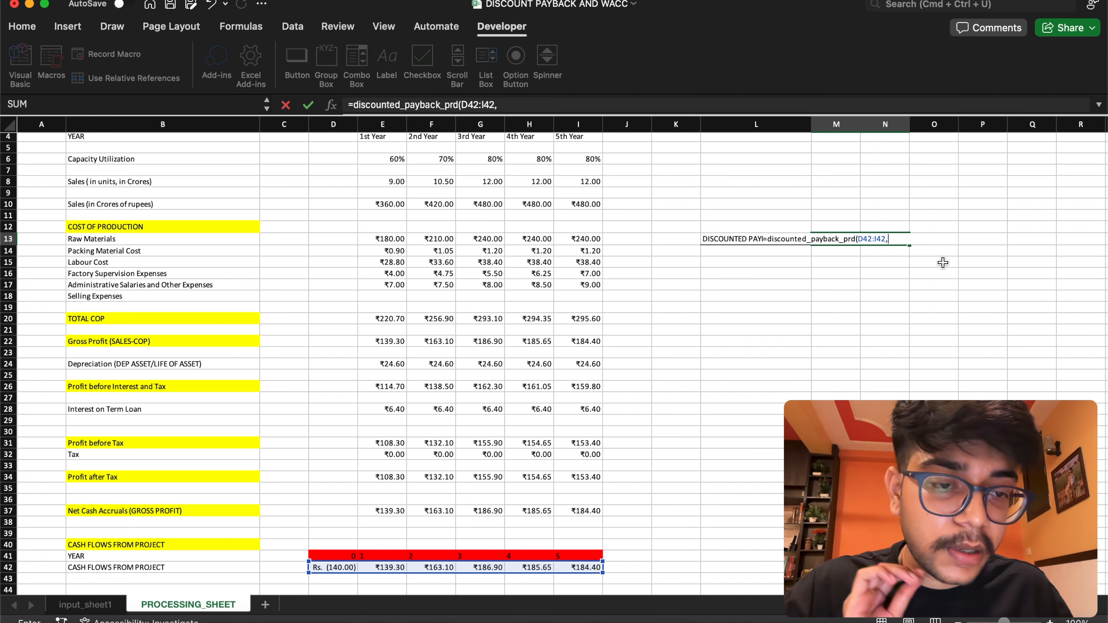
{"action": "type", "text": "wacc"}
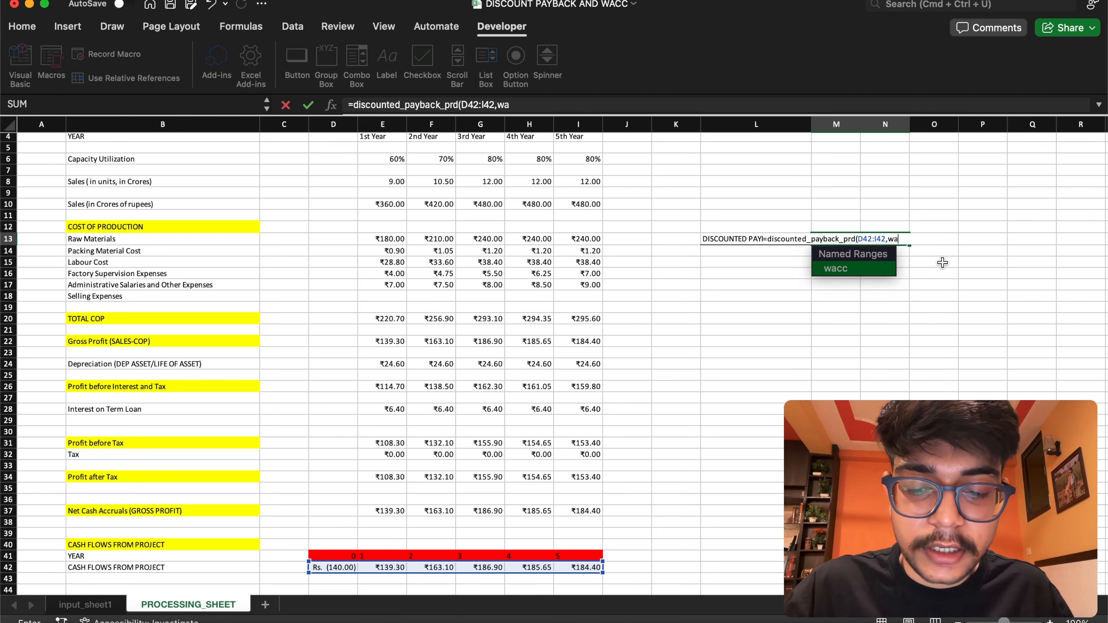
{"action": "left_click", "coordinate": [868, 271]}
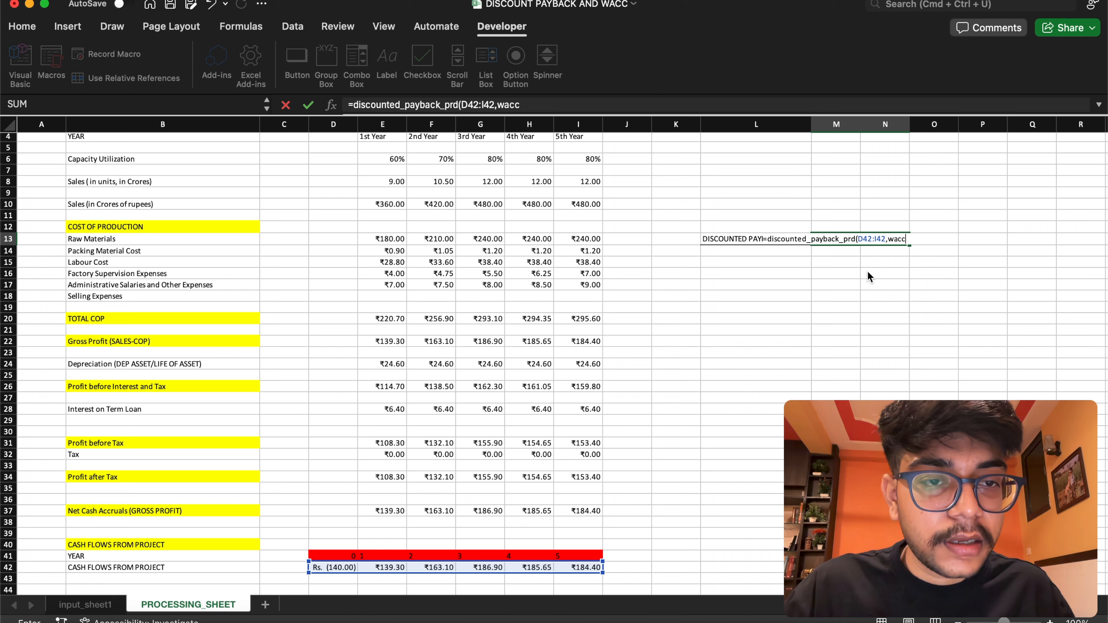
{"action": "key", "text": "Return"}
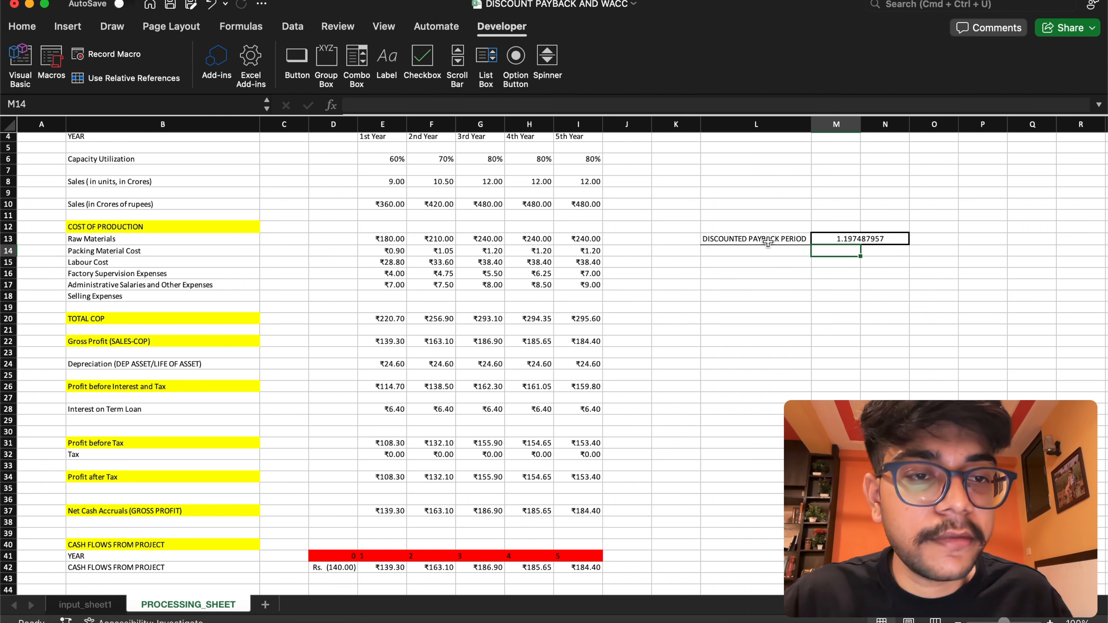
Format the DISCOUNTED PAYBACK PERIOD label and result with red fill and font size 20, and autofit column L
{"action": "left_click_drag", "start_coordinate": [765, 239], "coordinate": [837, 234]}
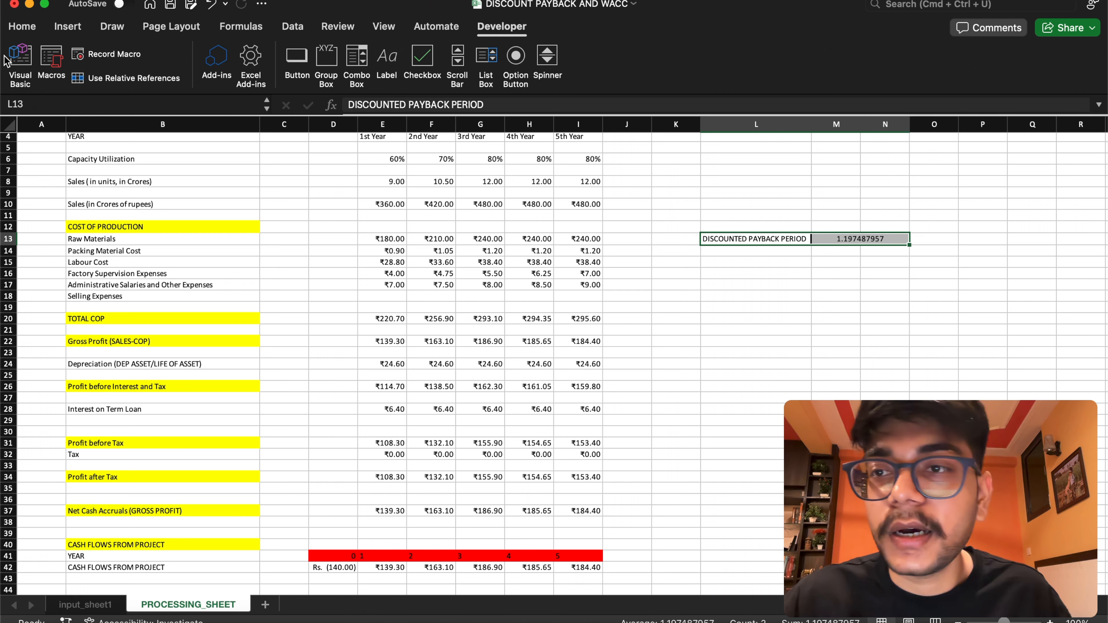
{"action": "left_click", "coordinate": [66, 27]}
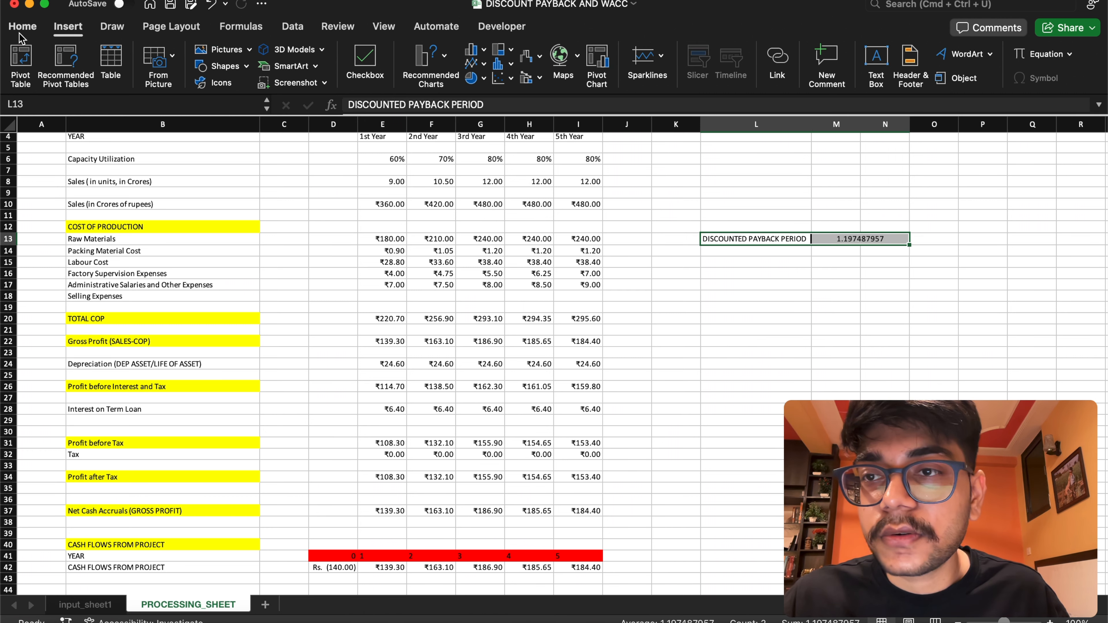
{"action": "left_click", "coordinate": [22, 27]}
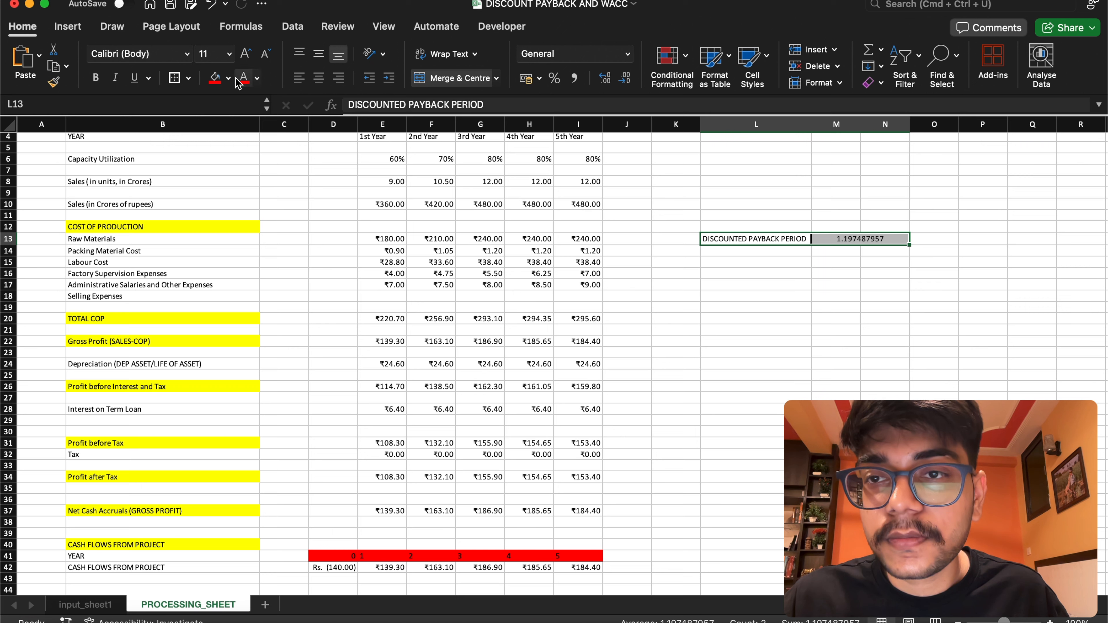
{"action": "left_click", "coordinate": [216, 78]}
{"action": "left_click", "coordinate": [229, 53]}
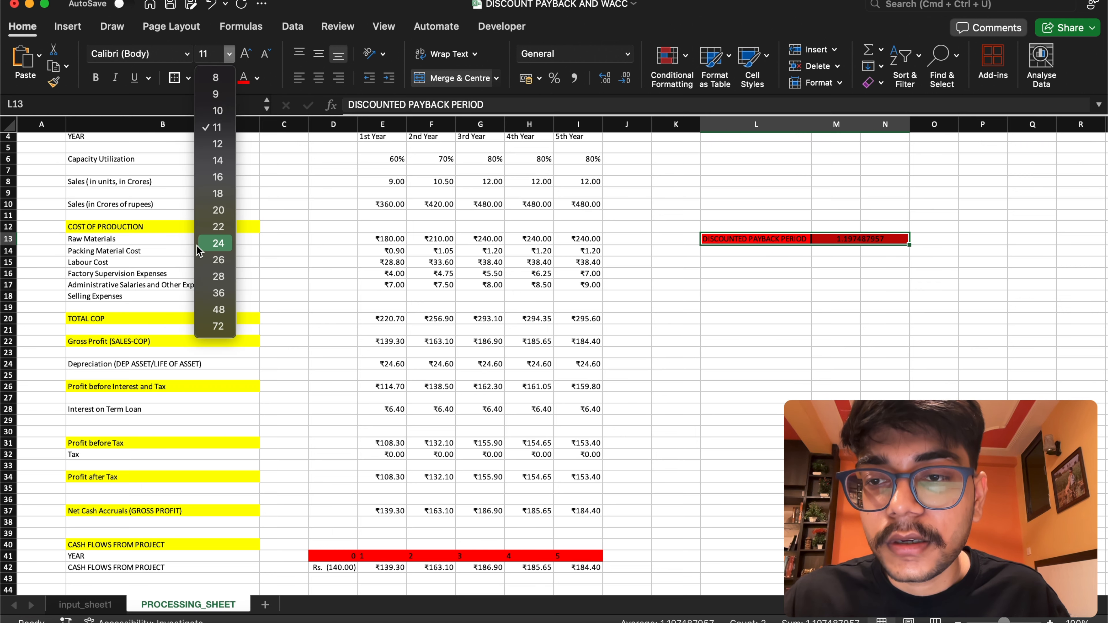
{"action": "left_click", "coordinate": [218, 210]}
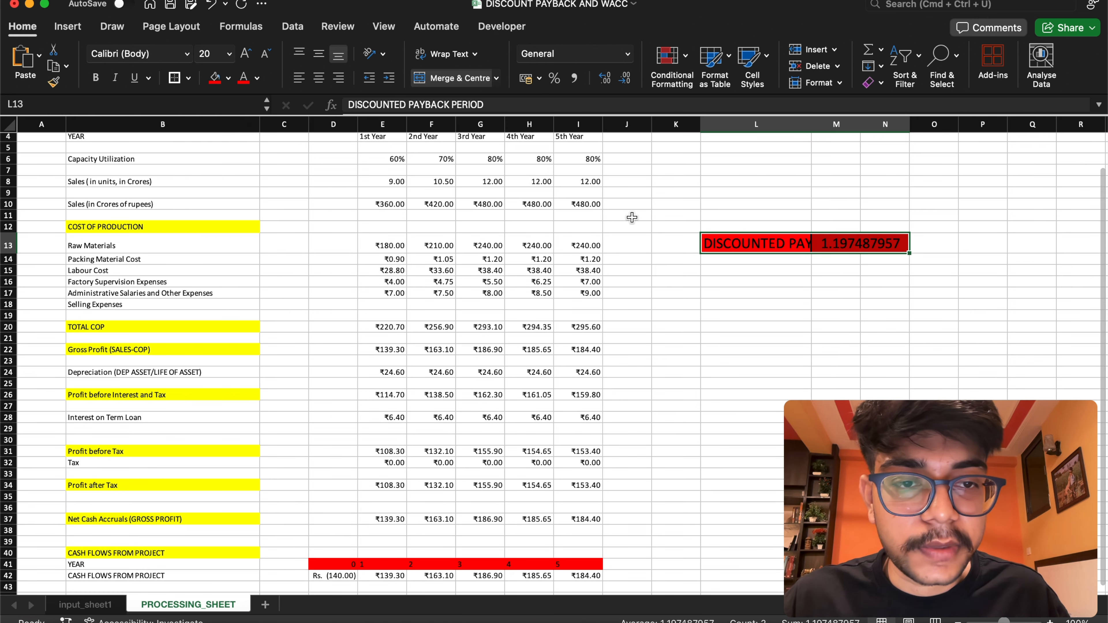
{"action": "double_click", "coordinate": [812, 126]}
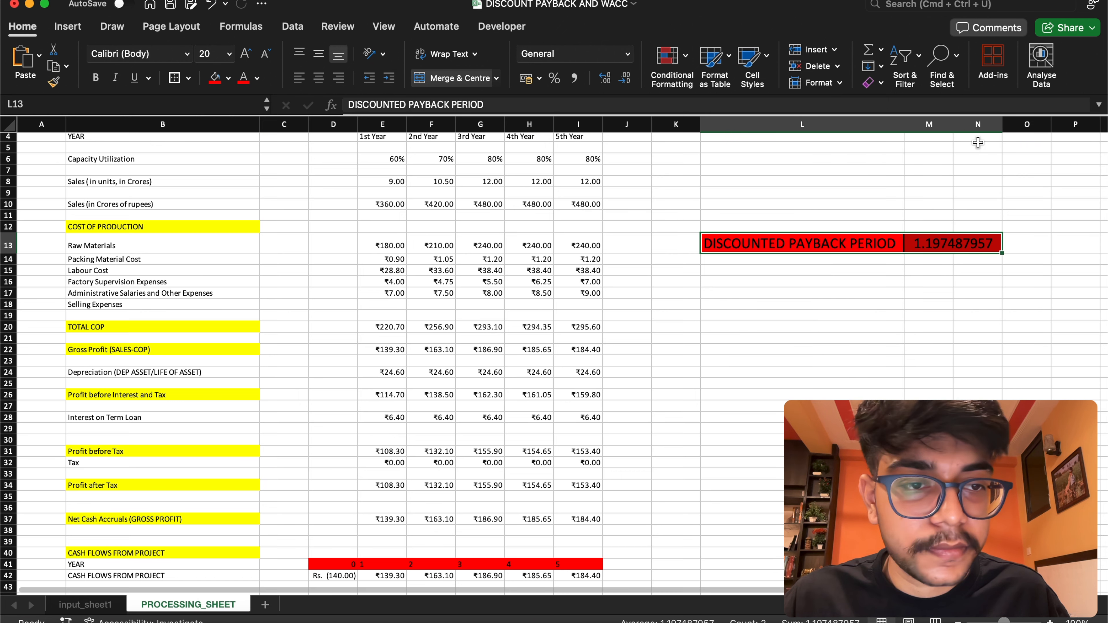
{"action": "left_click", "coordinate": [1074, 257]}
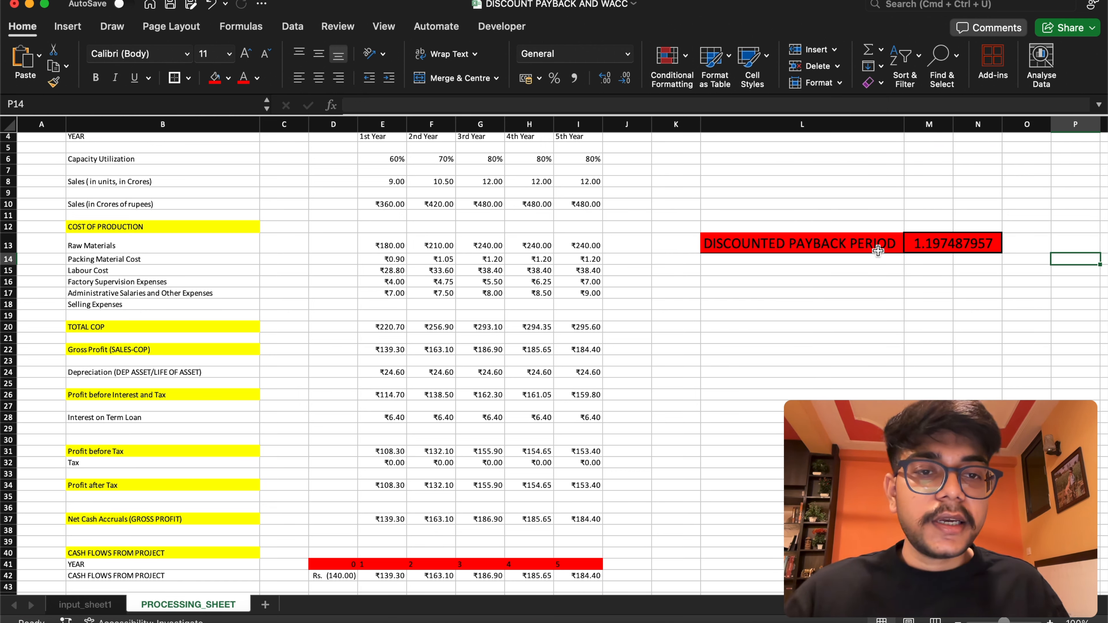
Review the discounted payback period result, and examine the project cost and scenario analysis tables on input_sheet1
{"action": "left_click_drag", "start_coordinate": [805, 248], "coordinate": [990, 243]}
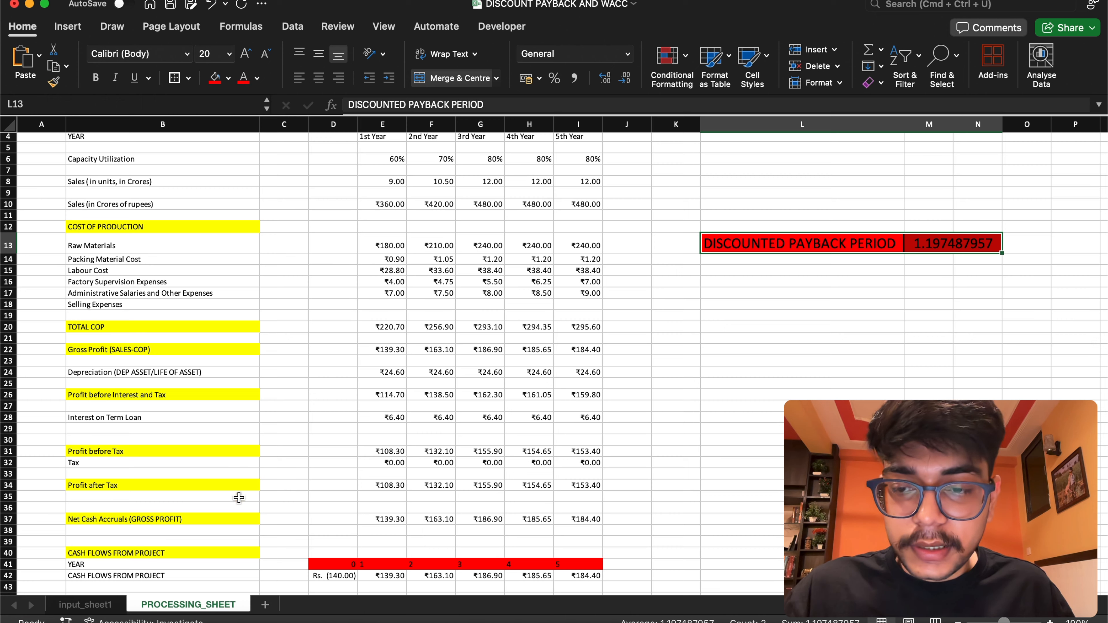
{"action": "left_click", "coordinate": [117, 607]}
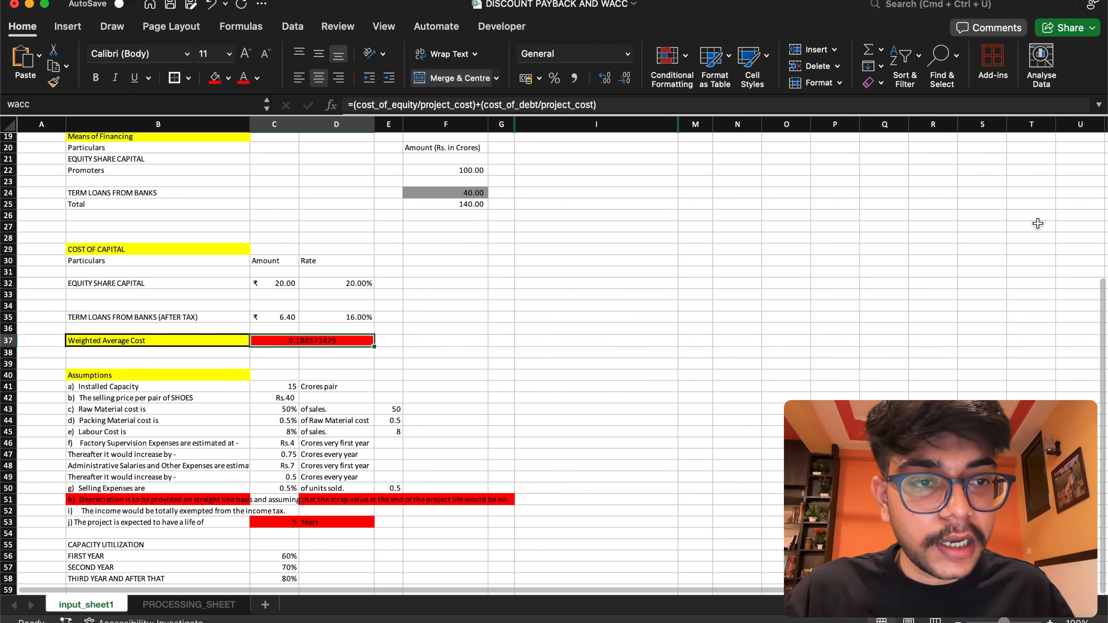
{"action": "scroll", "coordinate": [1037, 223], "scroll_direction": "up", "scroll_amount": 6}
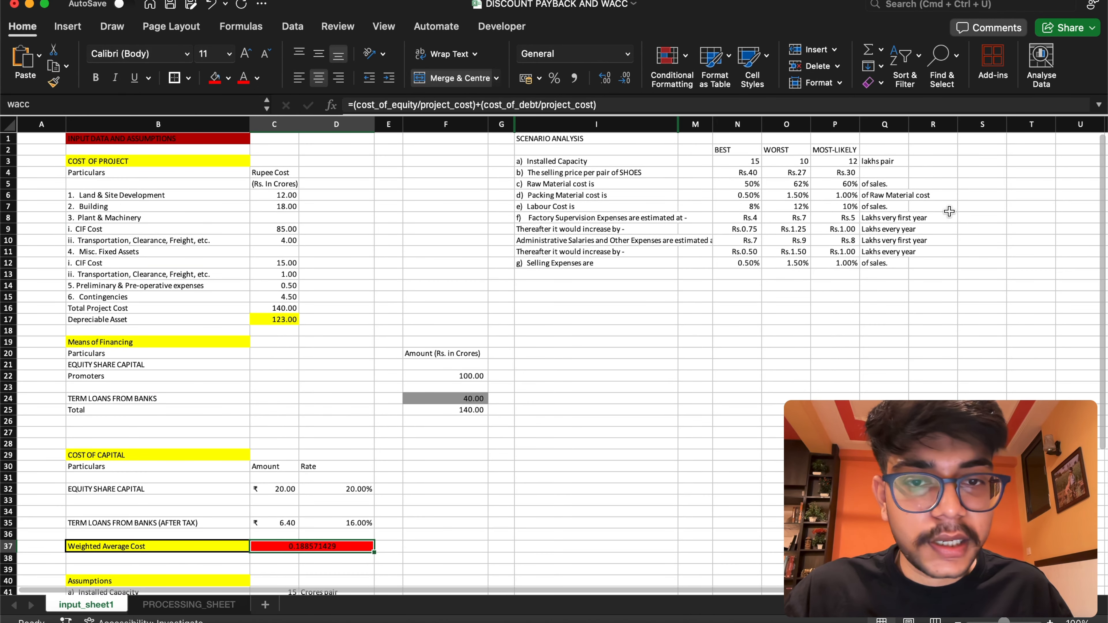